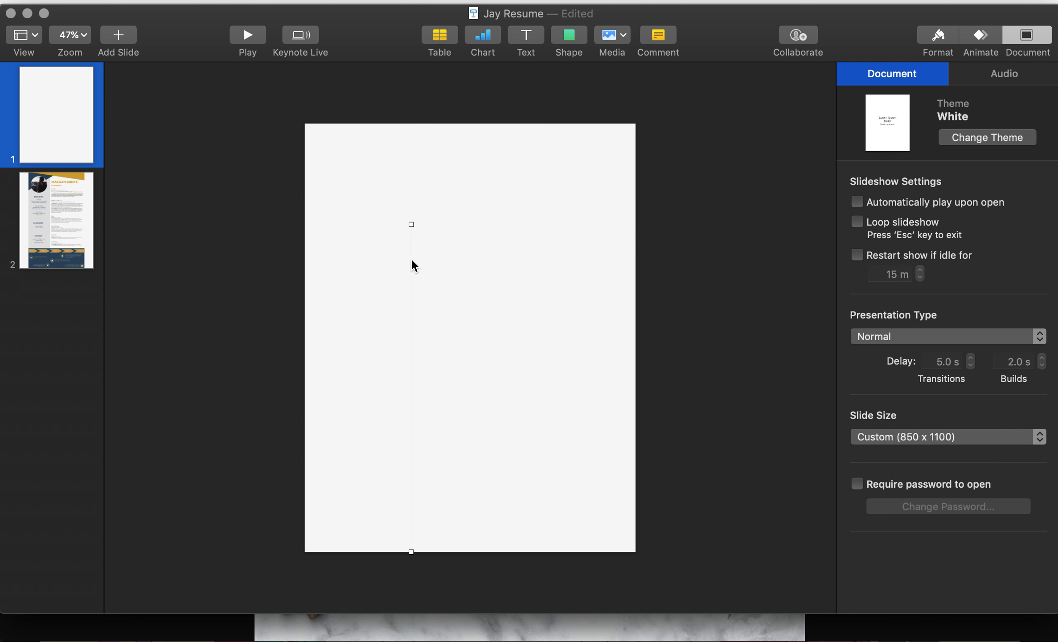
Step: Lay the copied line as a horizontal rule across the top, with the vertical divider meeting it
drag(415, 228, 708, 416)
key(super+Tab)
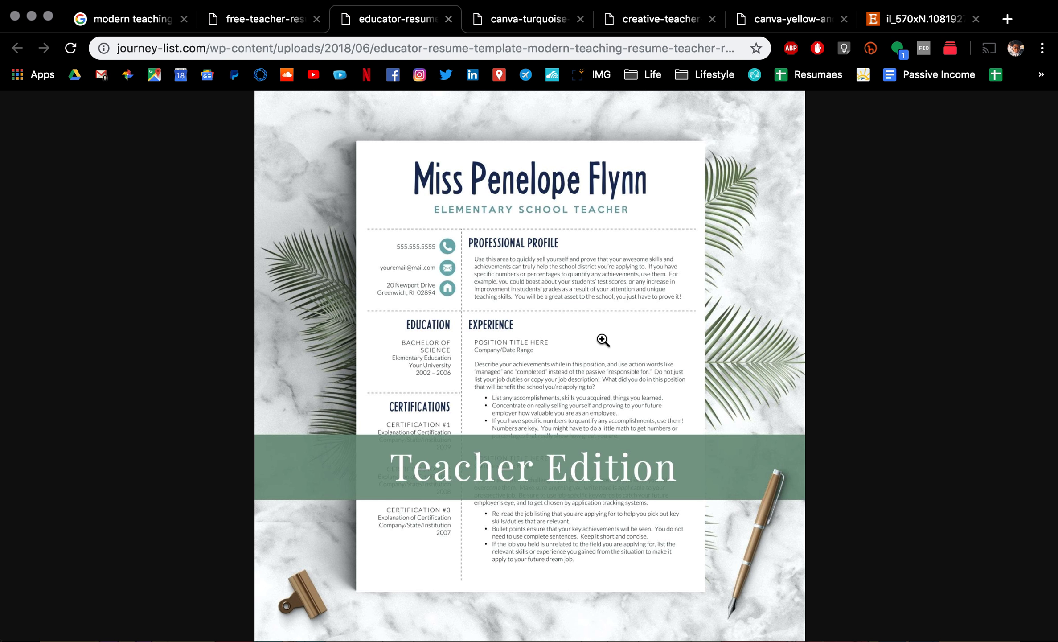
key(super+Tab)
drag(607, 468, 501, 120)
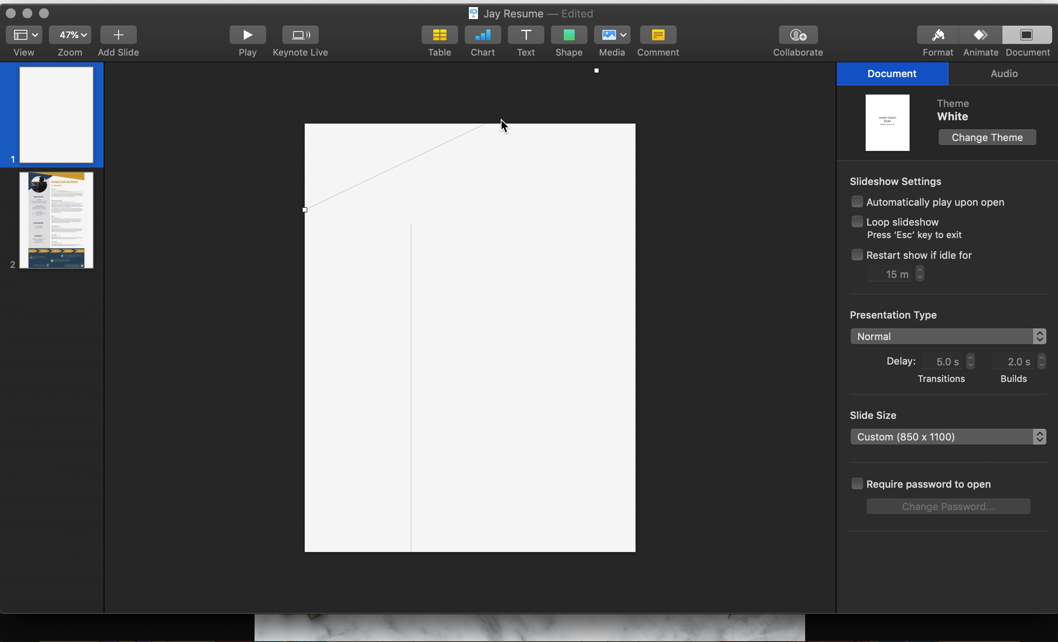
drag(597, 70, 635, 210)
drag(411, 241, 411, 226)
drag(411, 536, 411, 551)
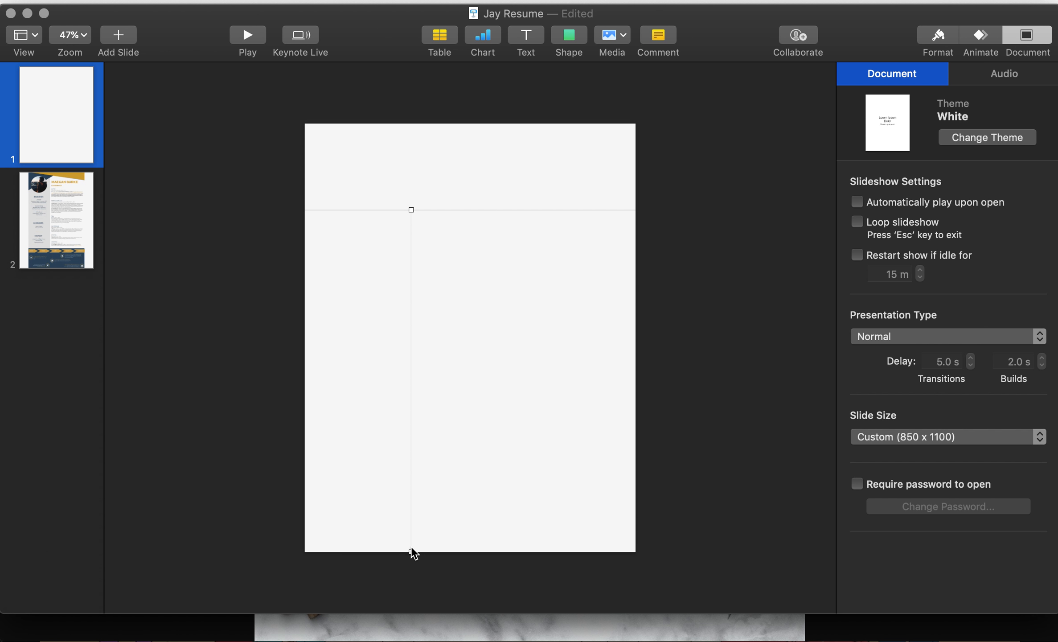
drag(484, 211, 476, 189)
Step: Copy the yellow name heading from slide 2 onto slide 1 near the top centre
click(74, 216)
click(511, 168)
key(super+c)
click(71, 125)
key(super+v)
drag(526, 169, 476, 147)
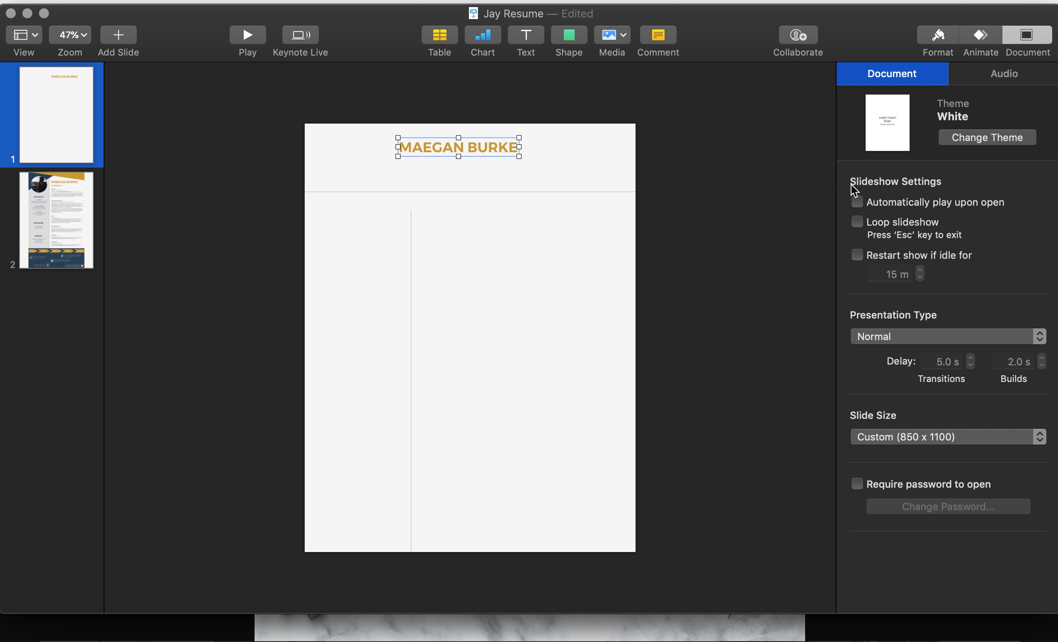
Step: Reposition the yellow name heading back toward the top centre of slide 1
click(930, 47)
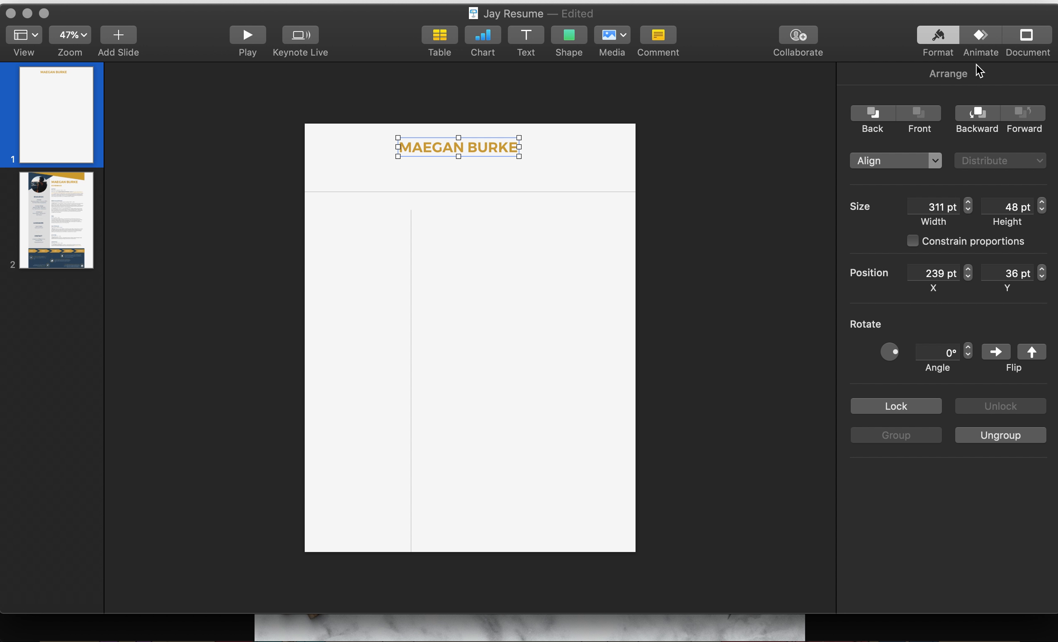
click(979, 40)
click(612, 125)
click(489, 141)
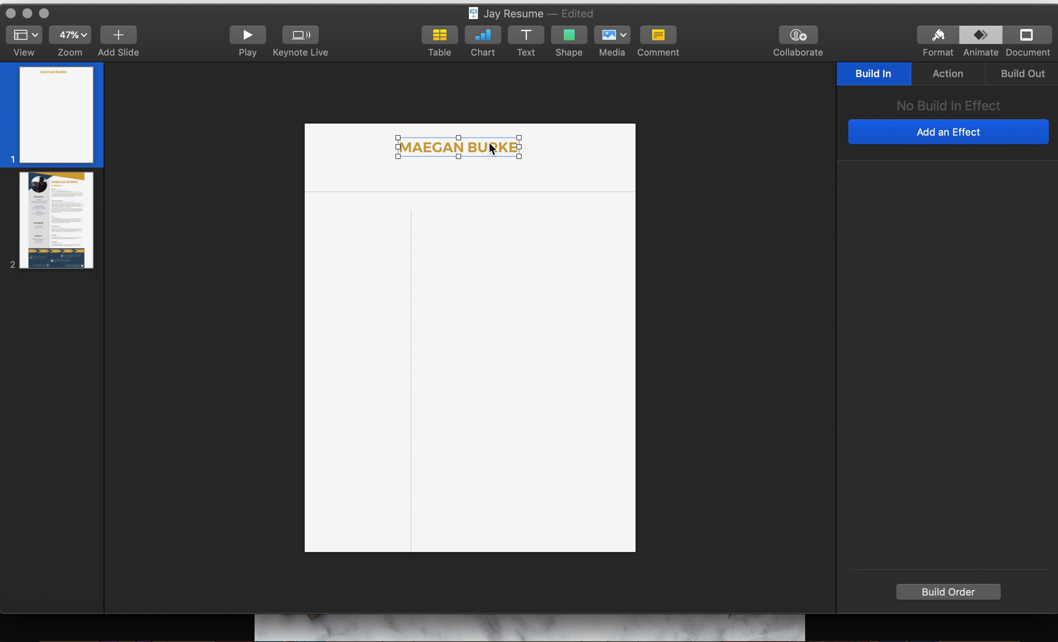
click(938, 39)
click(1030, 38)
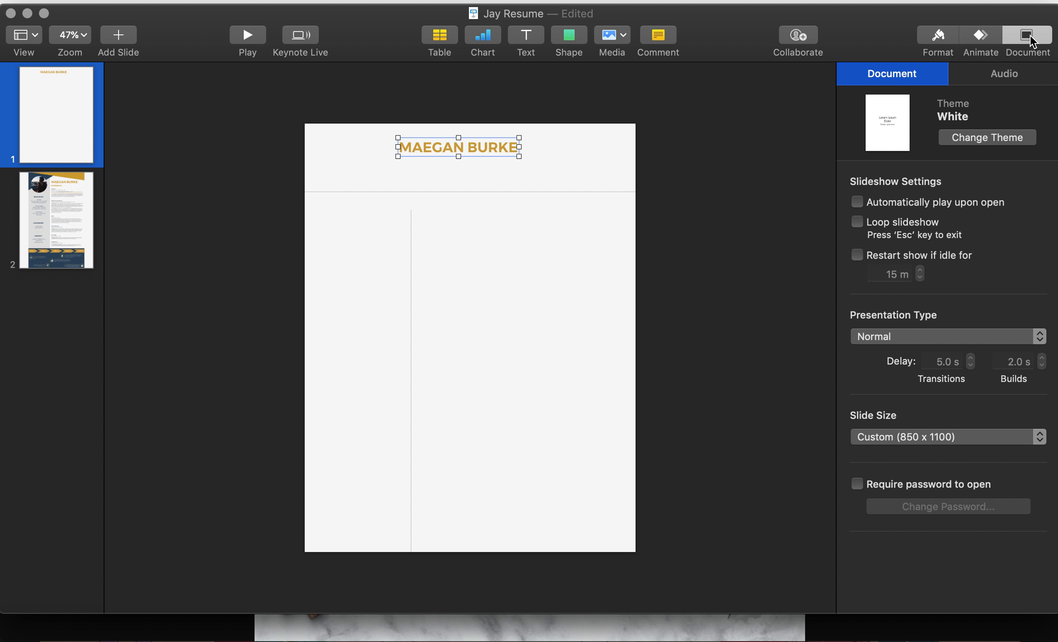
right_click(488, 145)
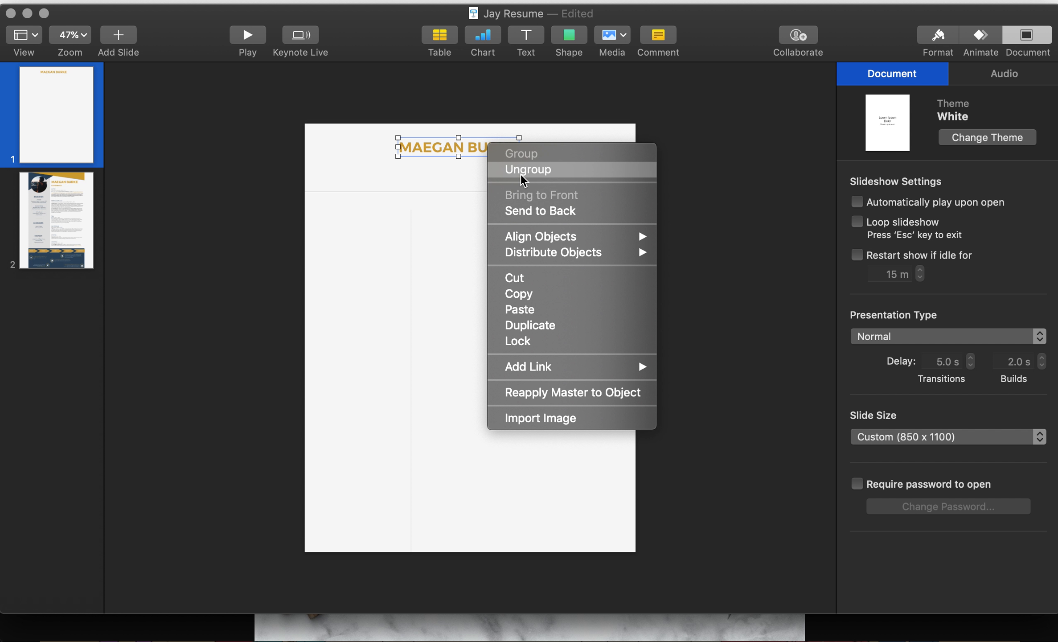
click(547, 124)
click(548, 123)
drag(489, 149, 539, 177)
click(559, 142)
drag(533, 178, 492, 150)
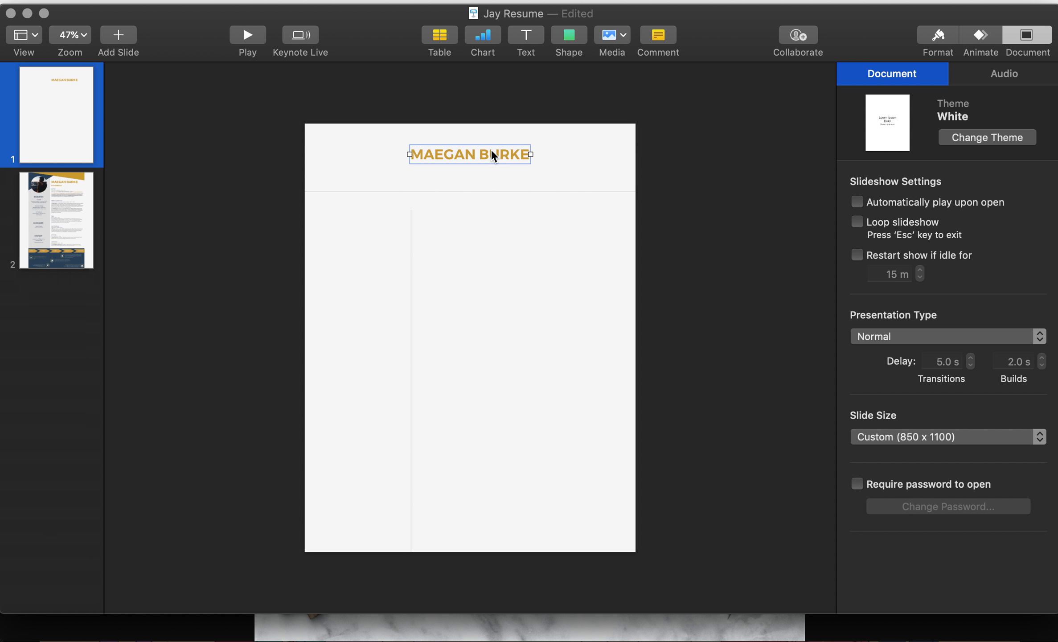
Step: Set the name heading to 60 pt and centre it horizontally at the top
click(935, 37)
click(944, 76)
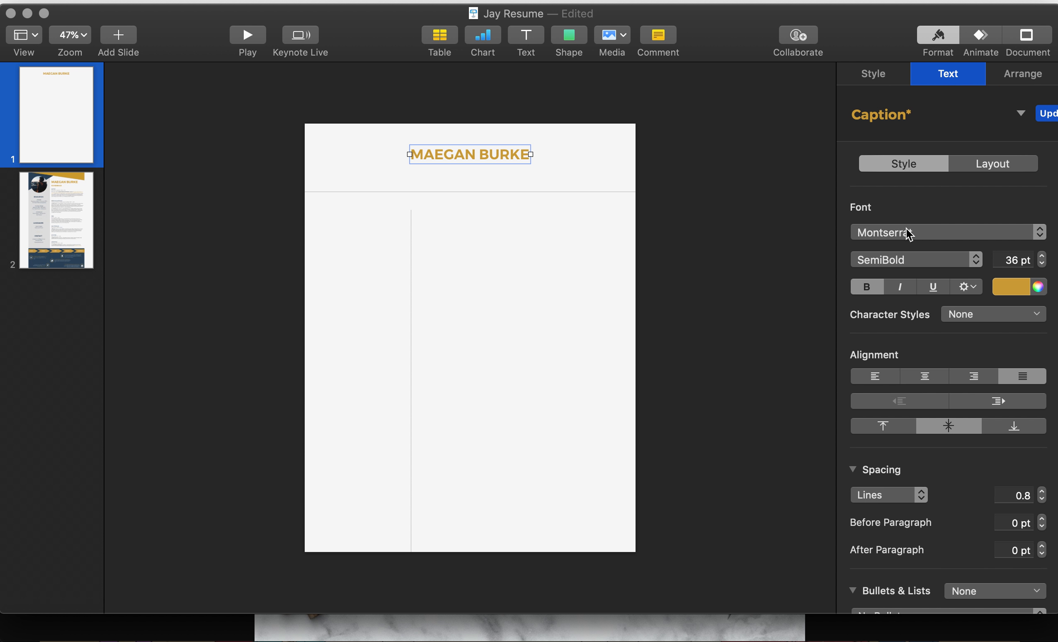
double_click(1006, 259)
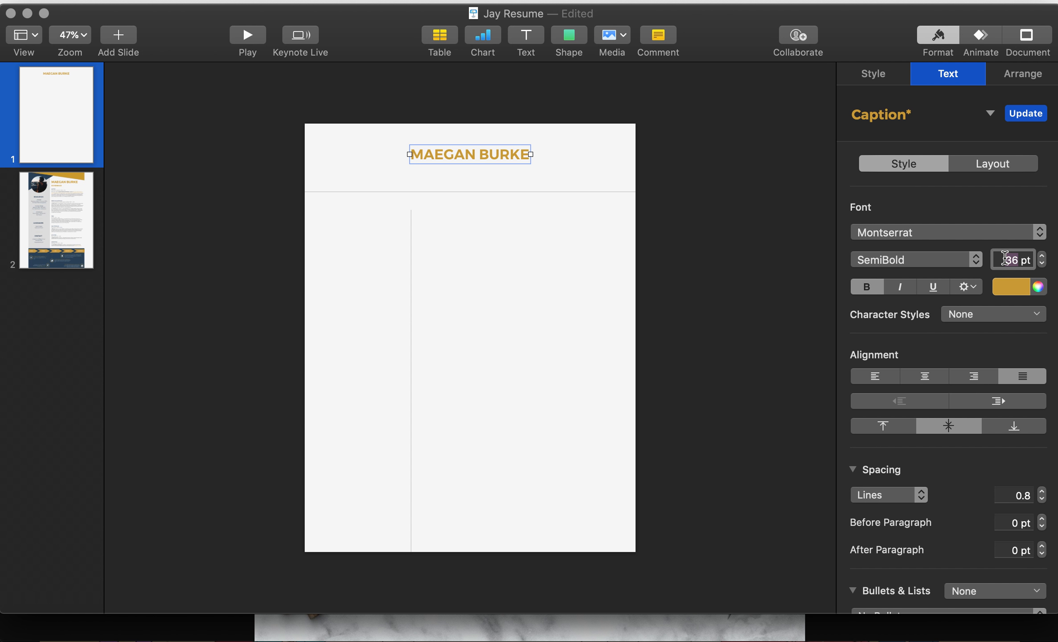
text(60)
key(Return)
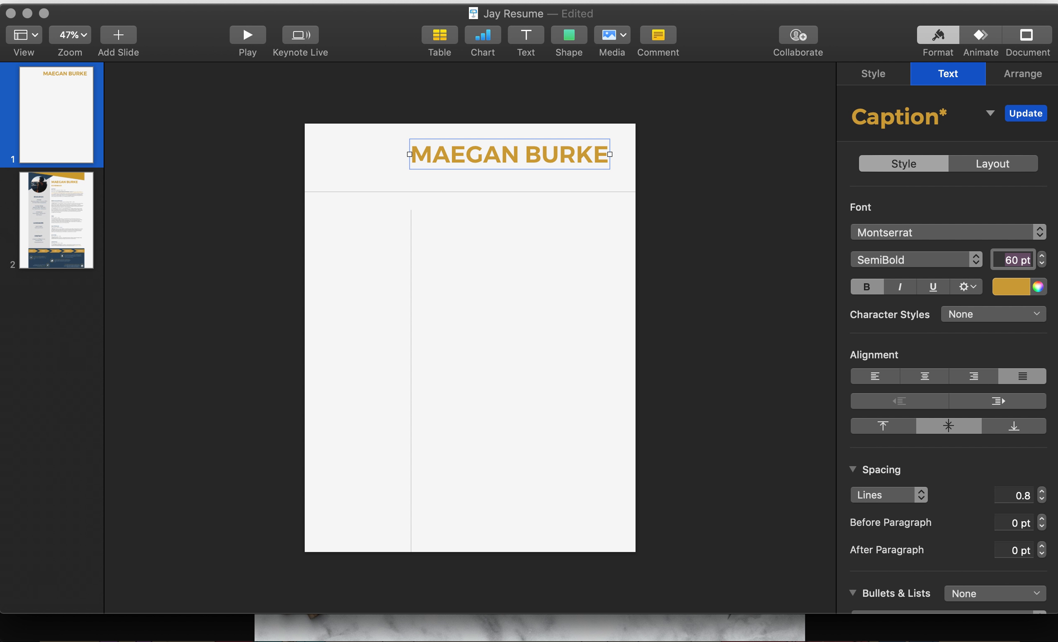
click(728, 176)
drag(567, 161, 539, 154)
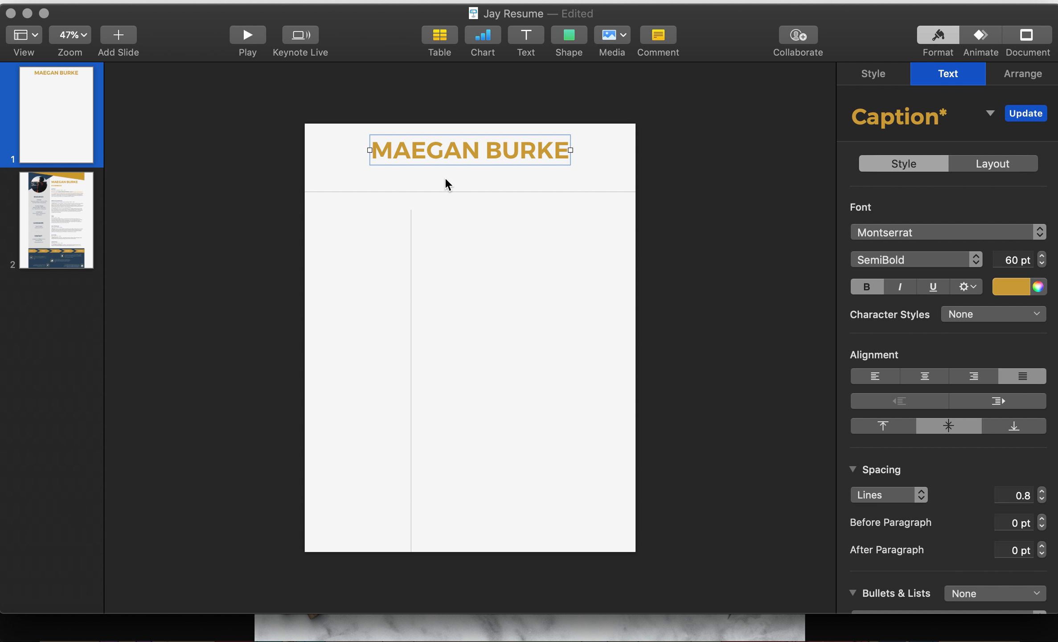
Step: Bring the EDUCATION heading from slide 2's sample and place it under the name
click(87, 201)
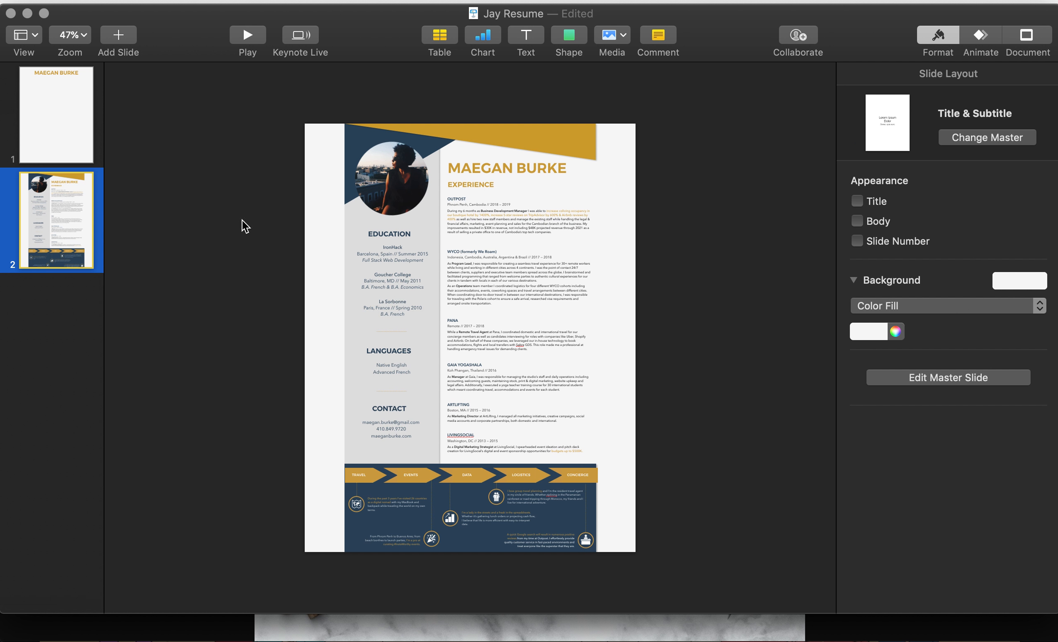
click(467, 196)
click(399, 237)
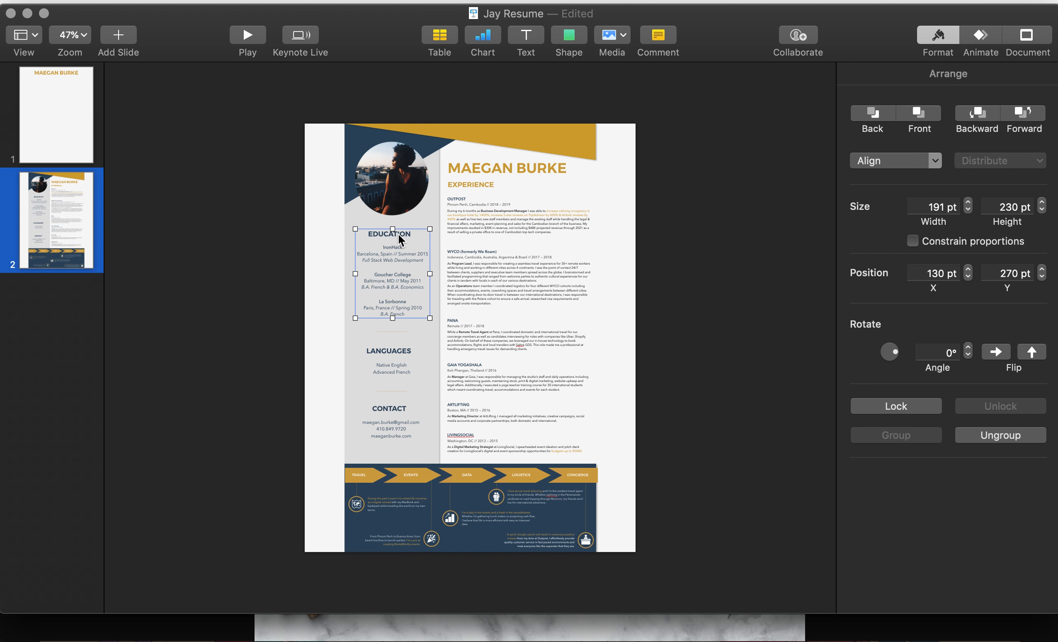
click(398, 234)
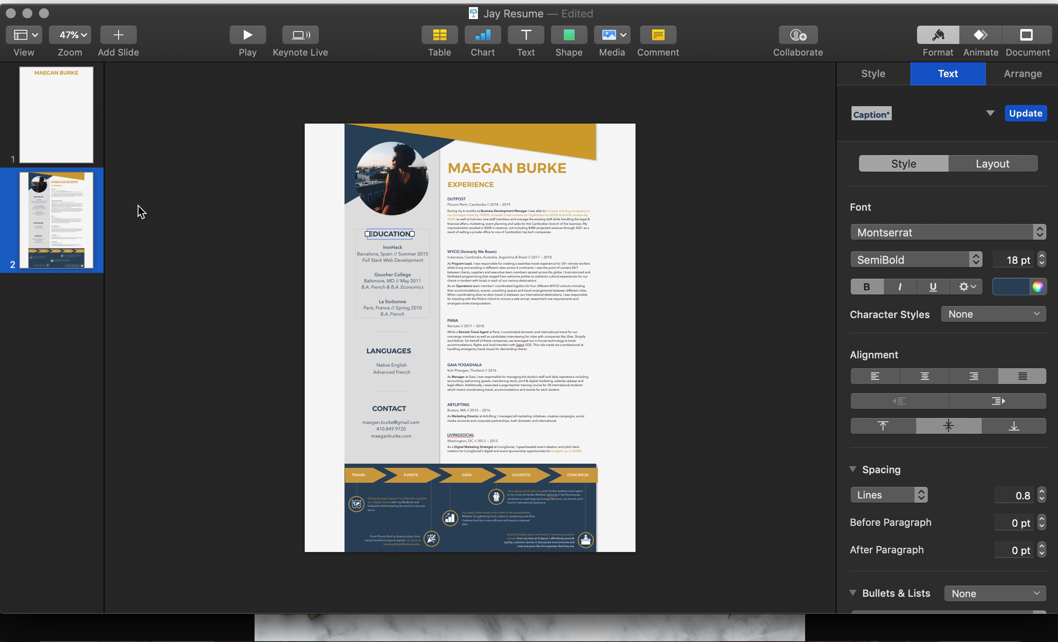
click(79, 136)
key(super+v)
drag(390, 232, 460, 181)
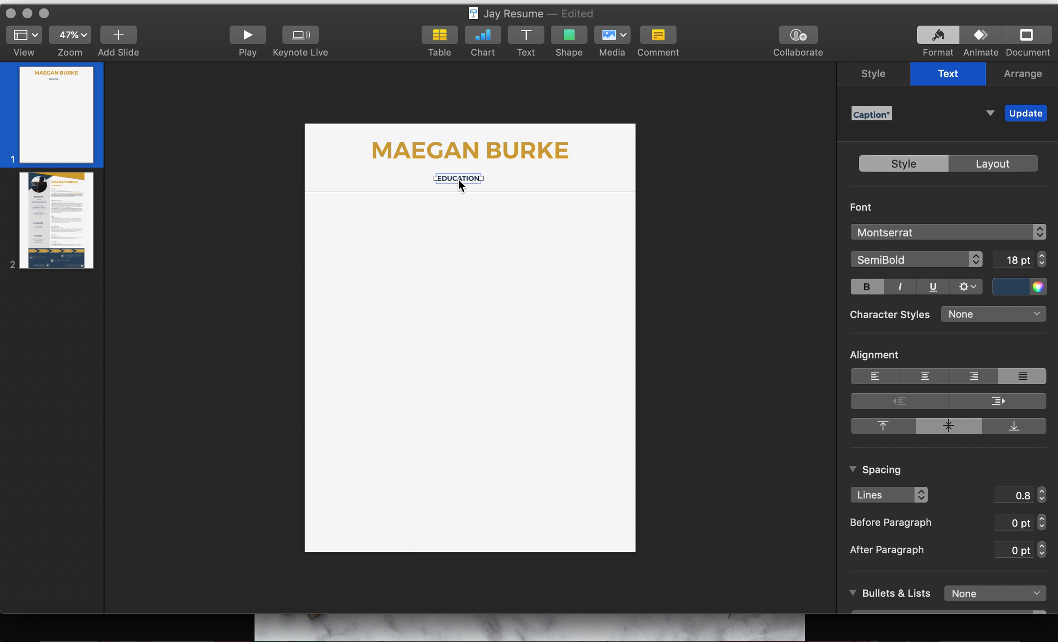
key(super+Tab)
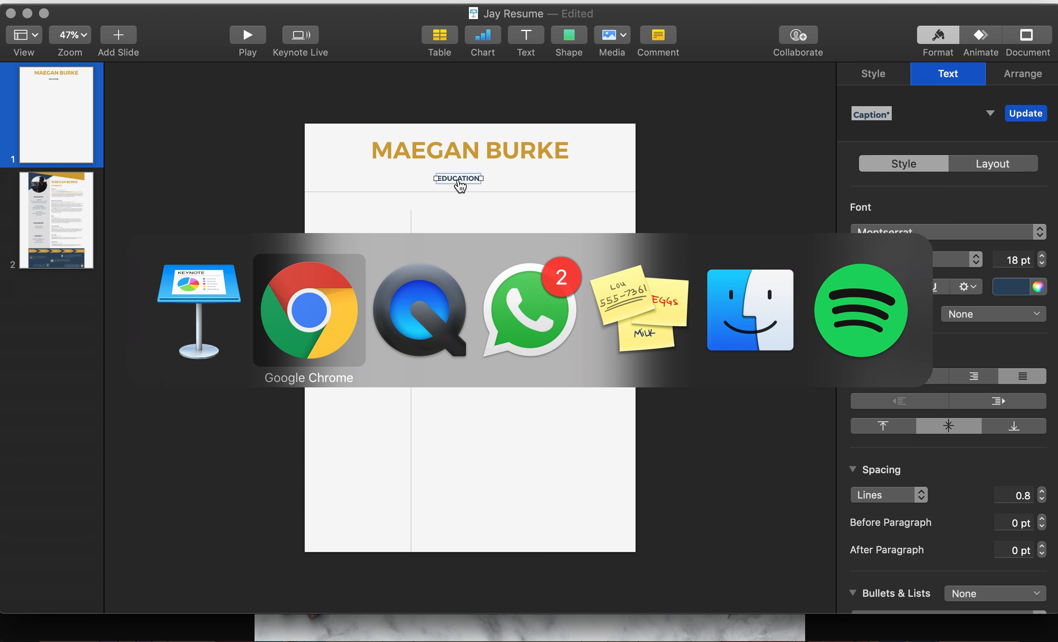
key(super+t)
text(esl in)
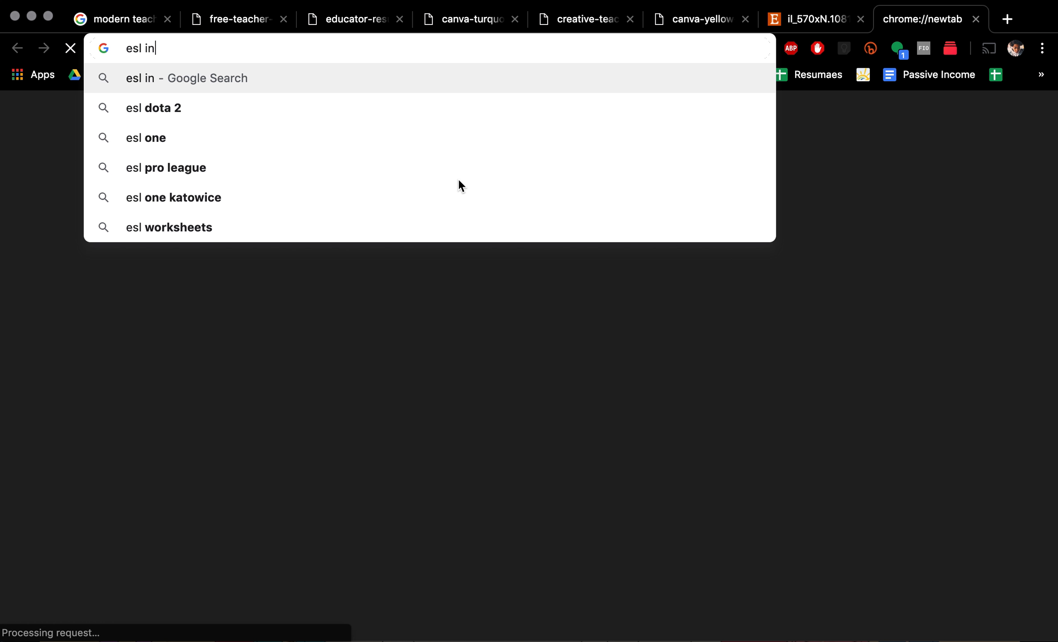
text(structor)
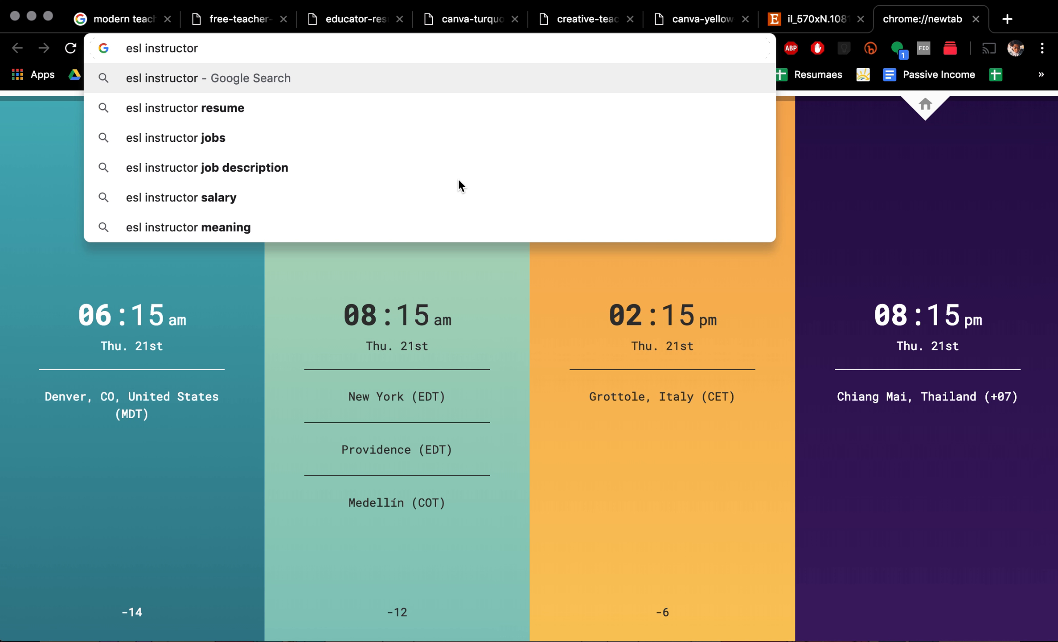
key(Return)
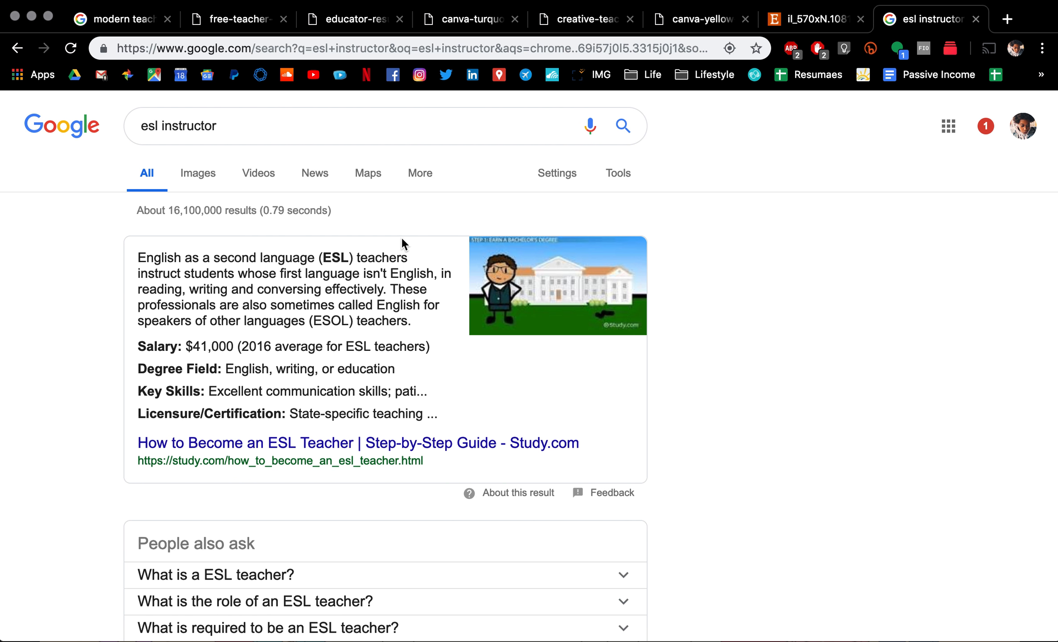
scroll(360, 297, down, 3)
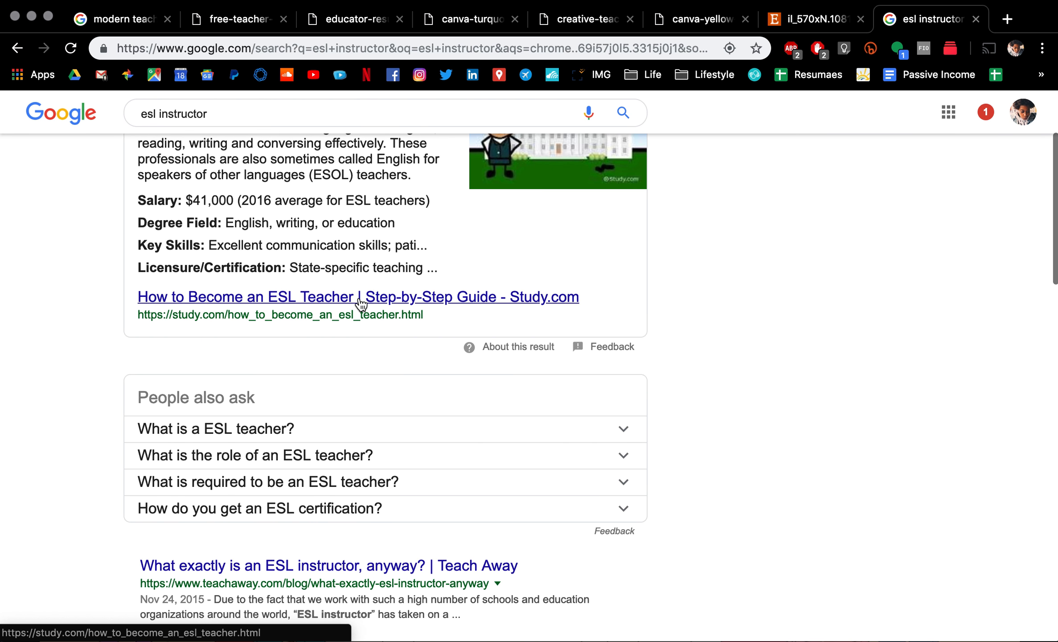
key(super+w)
key(super+Tab)
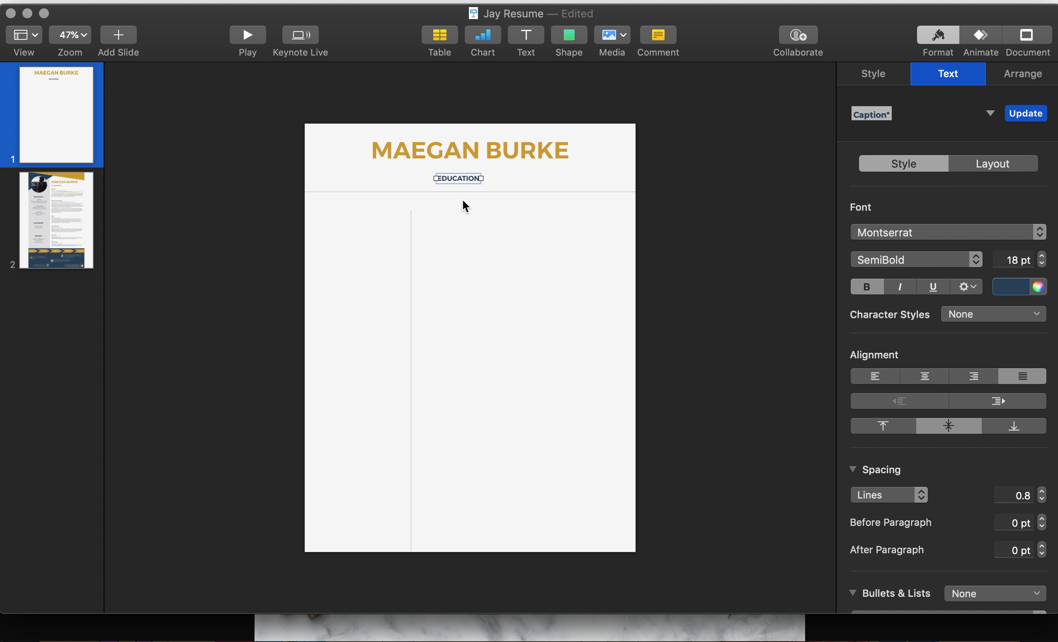
text(ESL I)
Step: Set the ESL Instructor subtitle to 30 pt and centre it under the name
click(754, 215)
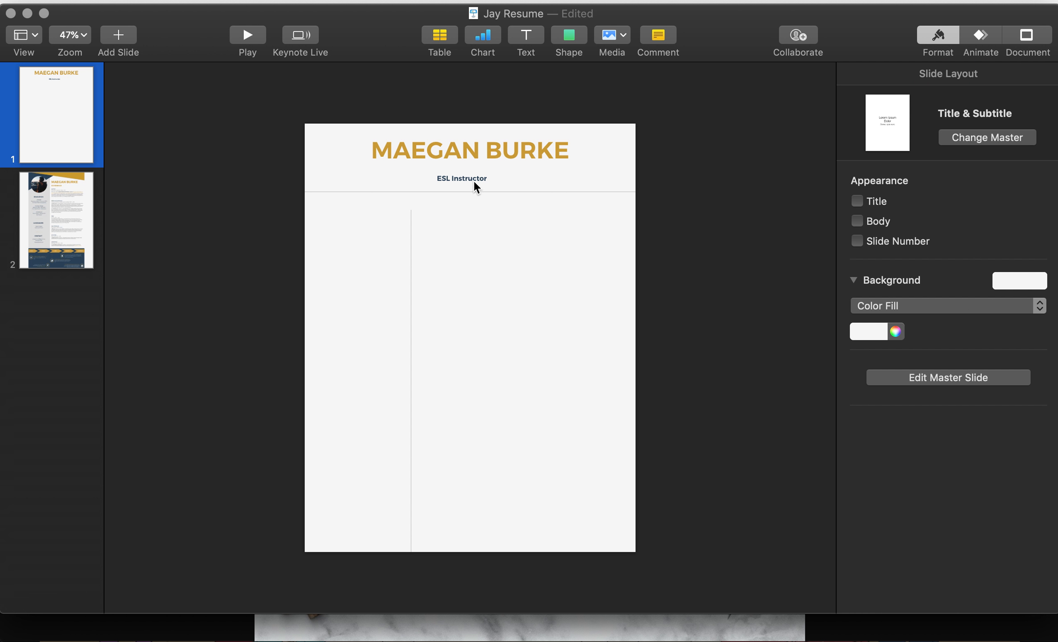
click(474, 180)
double_click(1003, 259)
text(30)
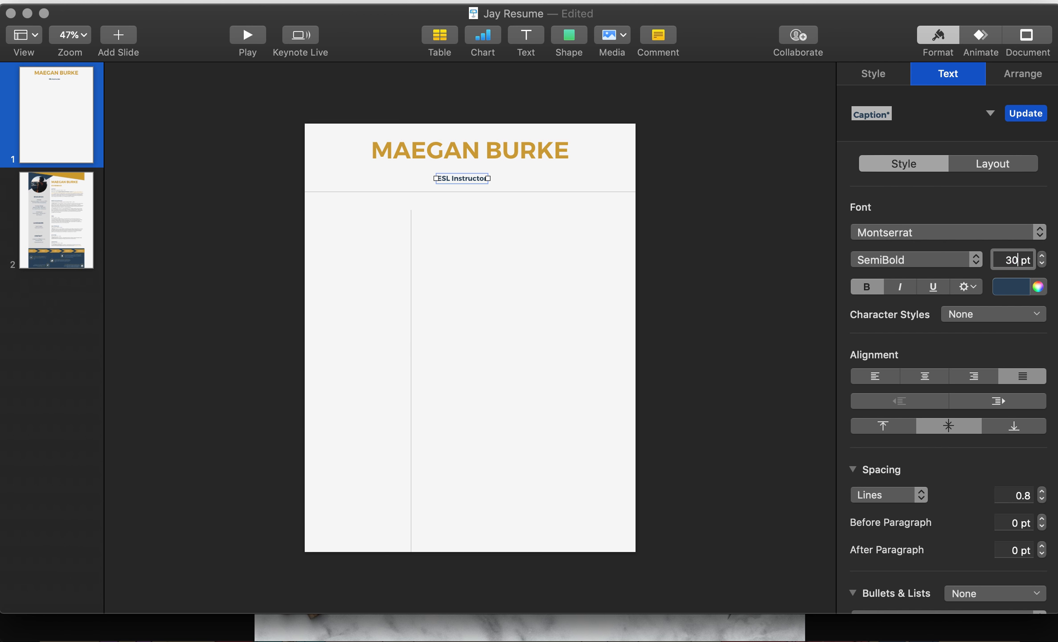
key(Return)
click(752, 203)
drag(507, 174, 491, 174)
click(710, 174)
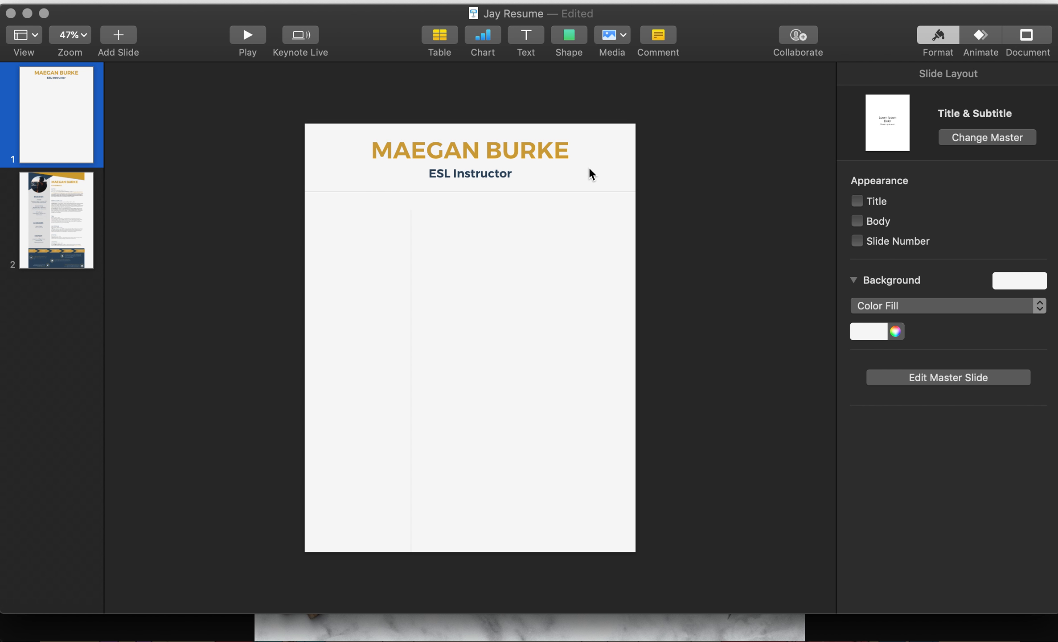
Step: Align the vertical divider with the header rule and duplicate a horizontal rule across the left column
drag(406, 251, 411, 243)
drag(412, 532, 413, 552)
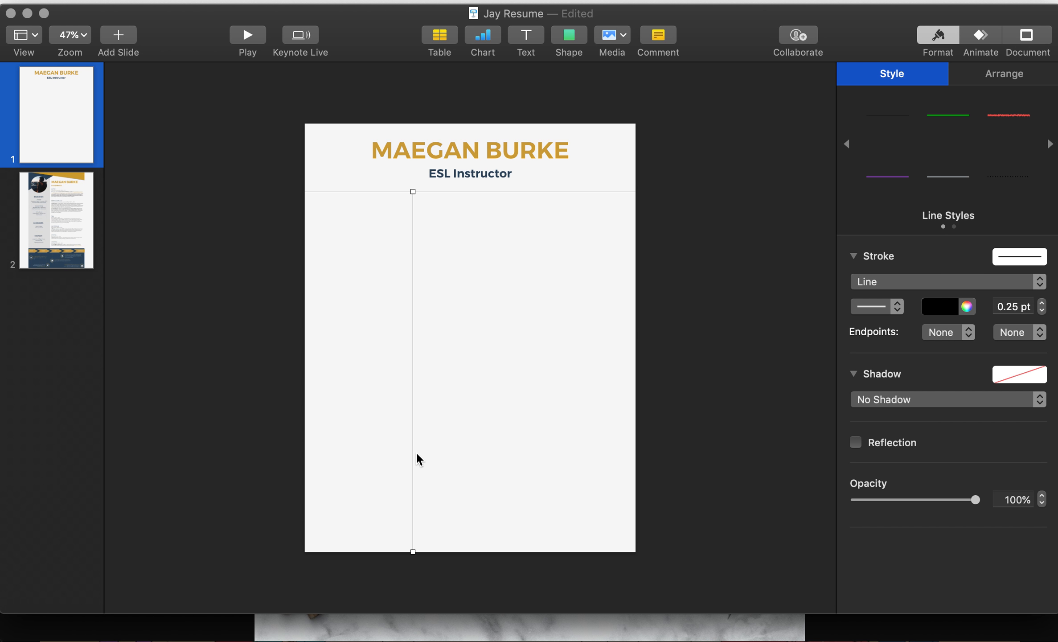
drag(418, 449, 373, 454)
drag(371, 236, 369, 272)
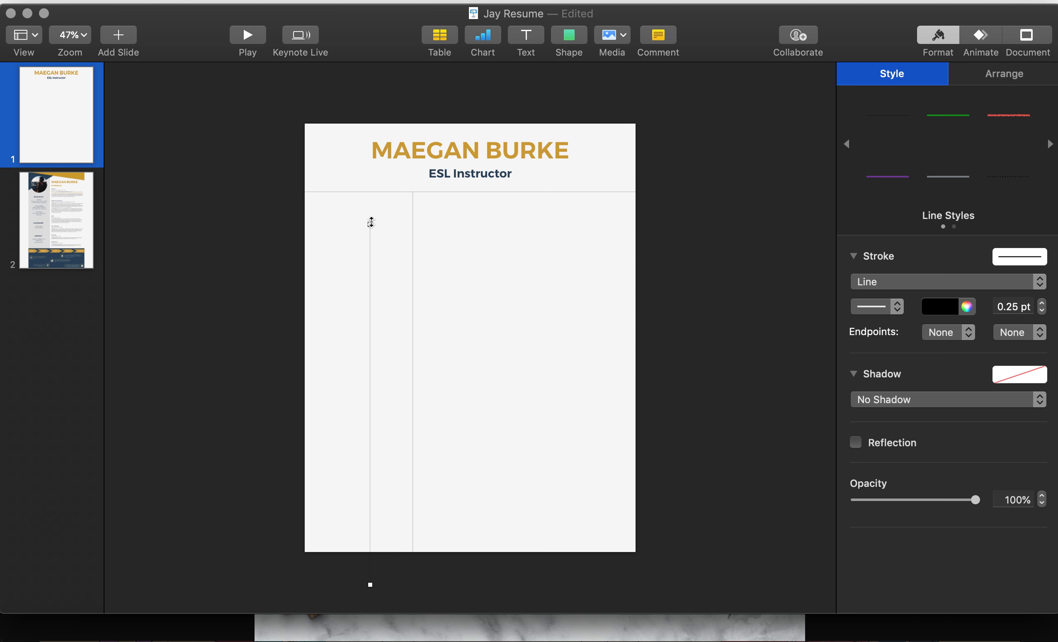
drag(370, 226, 497, 350)
drag(474, 395, 402, 265)
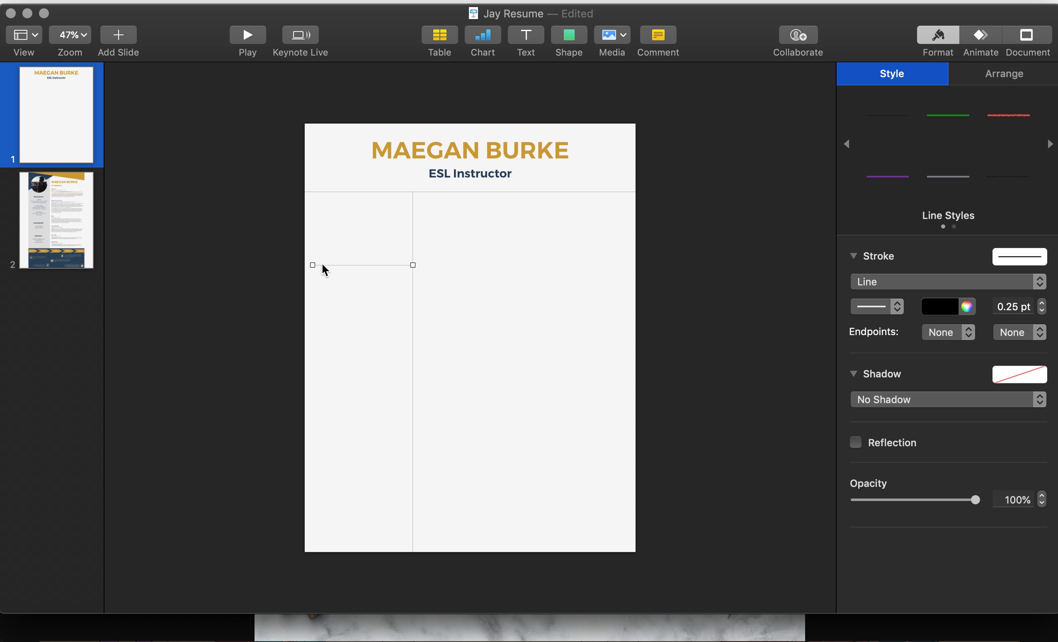
drag(313, 263, 305, 265)
click(364, 521)
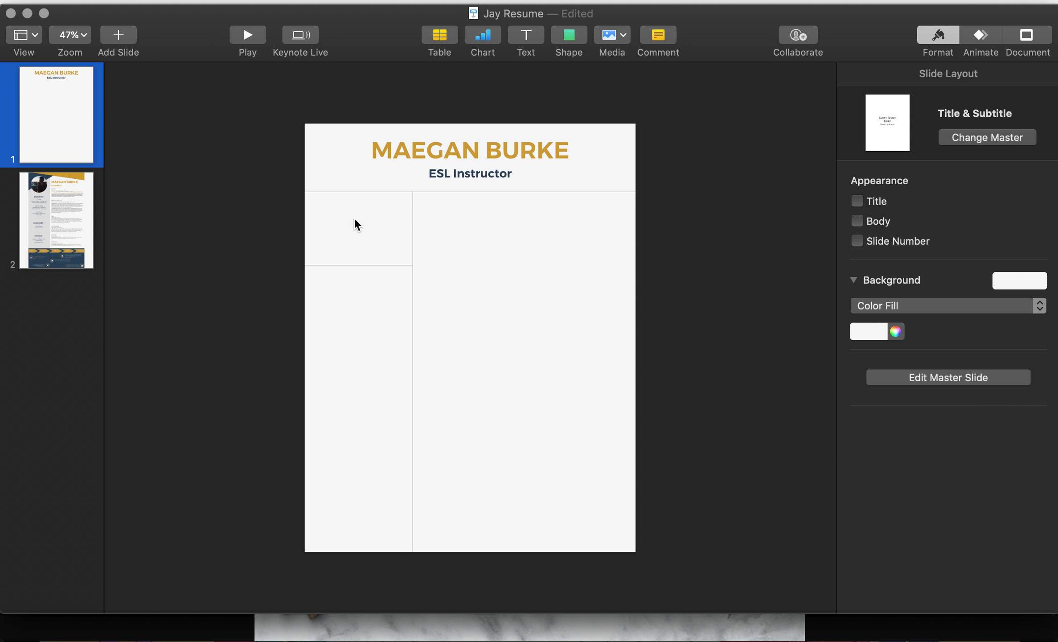
drag(369, 264, 369, 316)
key(super+d)
Step: Clear the message notifications and turn on Do Not Disturb
mouse_move(806, 53)
drag(803, 48, 975, 44)
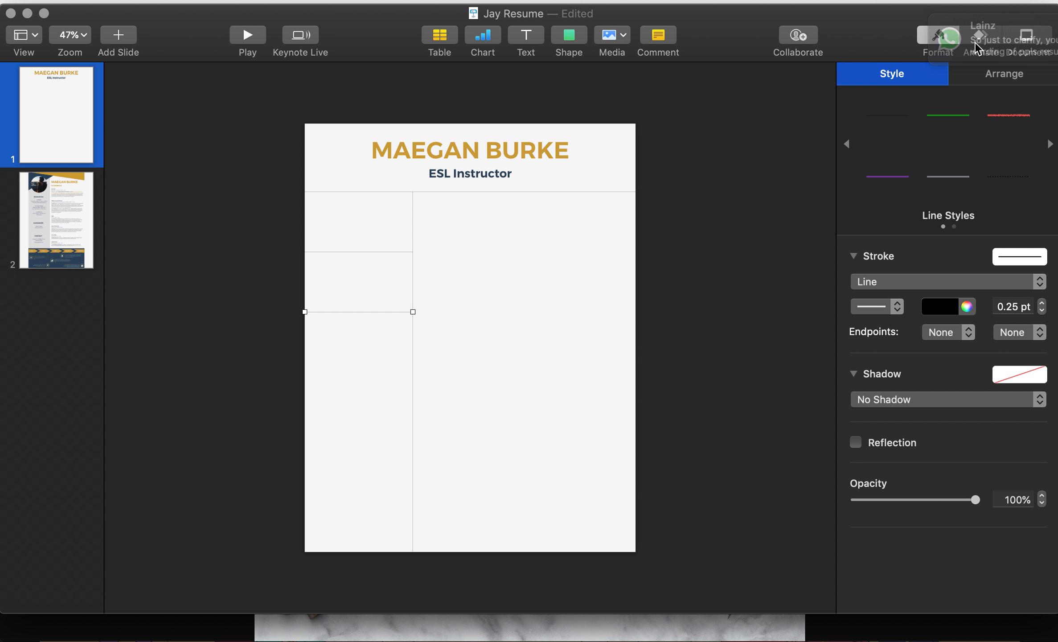
click(1046, 1)
scroll(1015, 49, up, 4)
click(1041, 152)
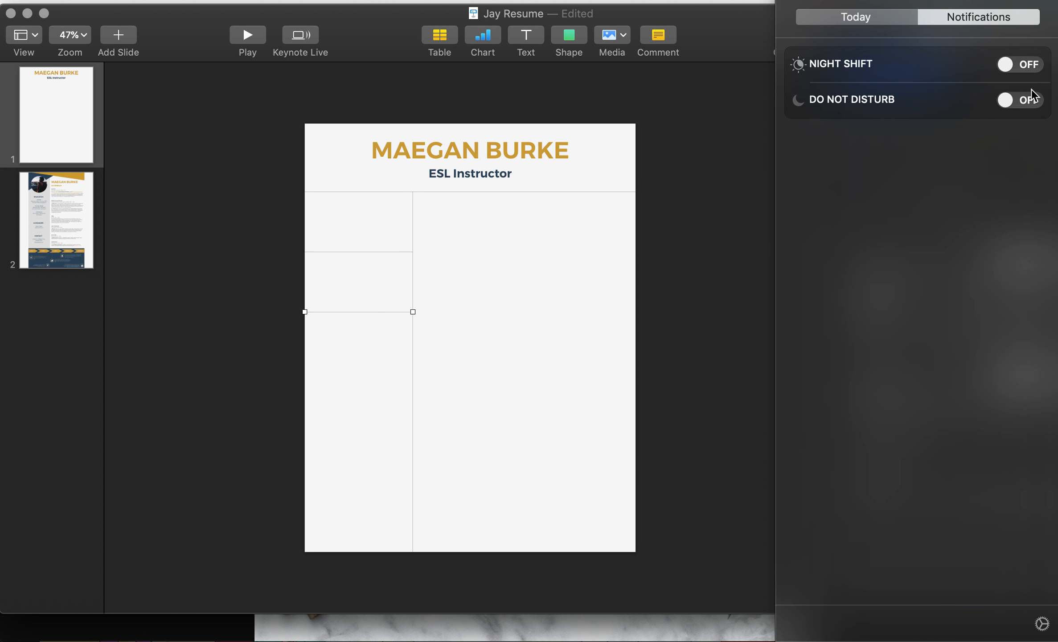
click(1026, 99)
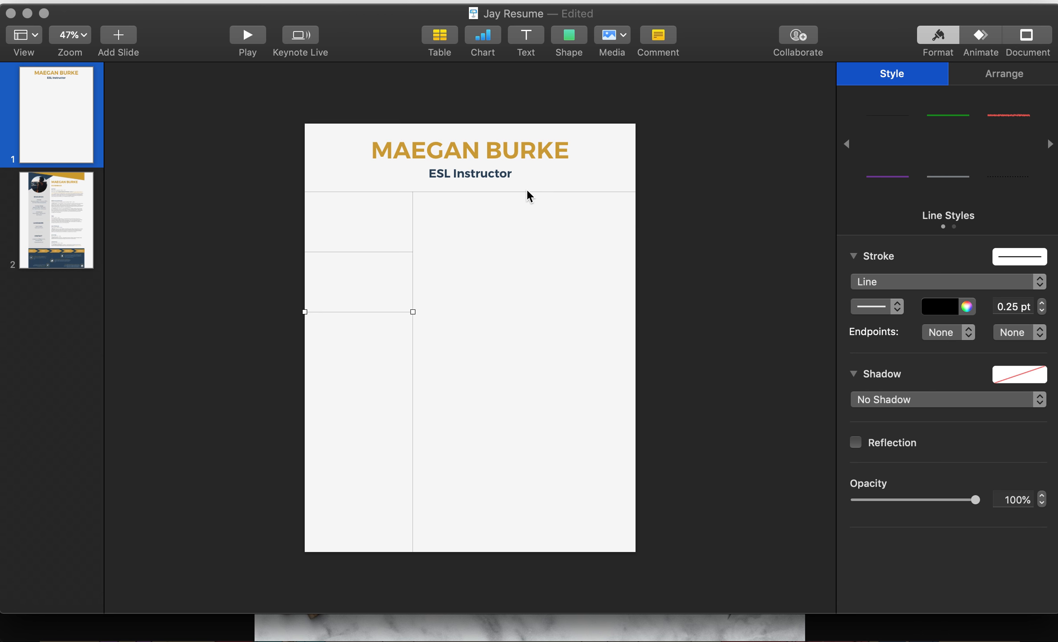
click(235, 201)
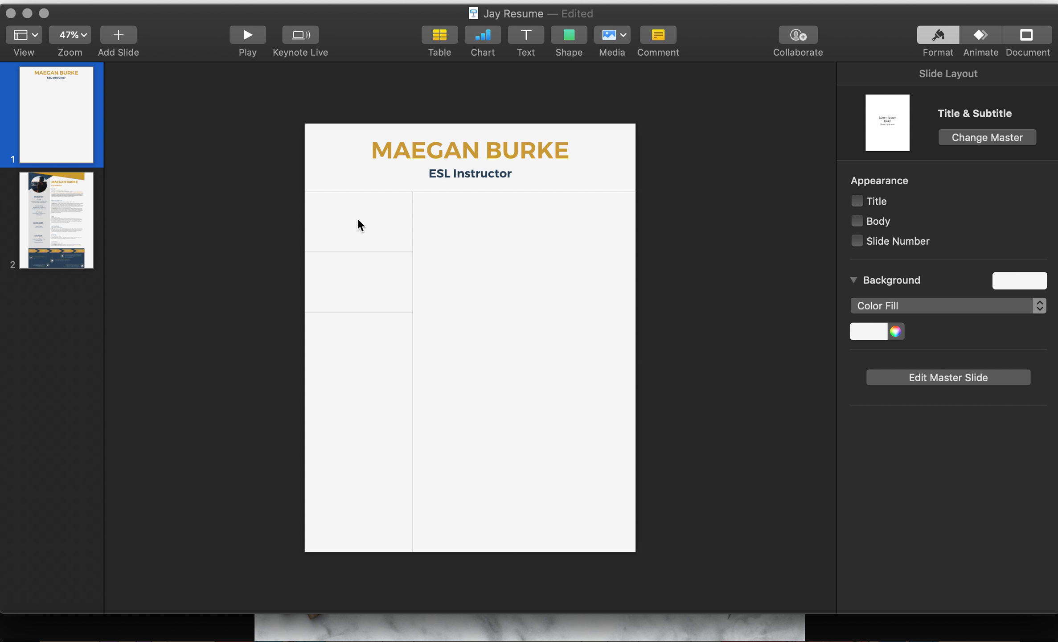
Step: Copy the subtitle box into the first left-column row as a centred EDUCATION heading
click(457, 176)
drag(458, 177, 345, 224)
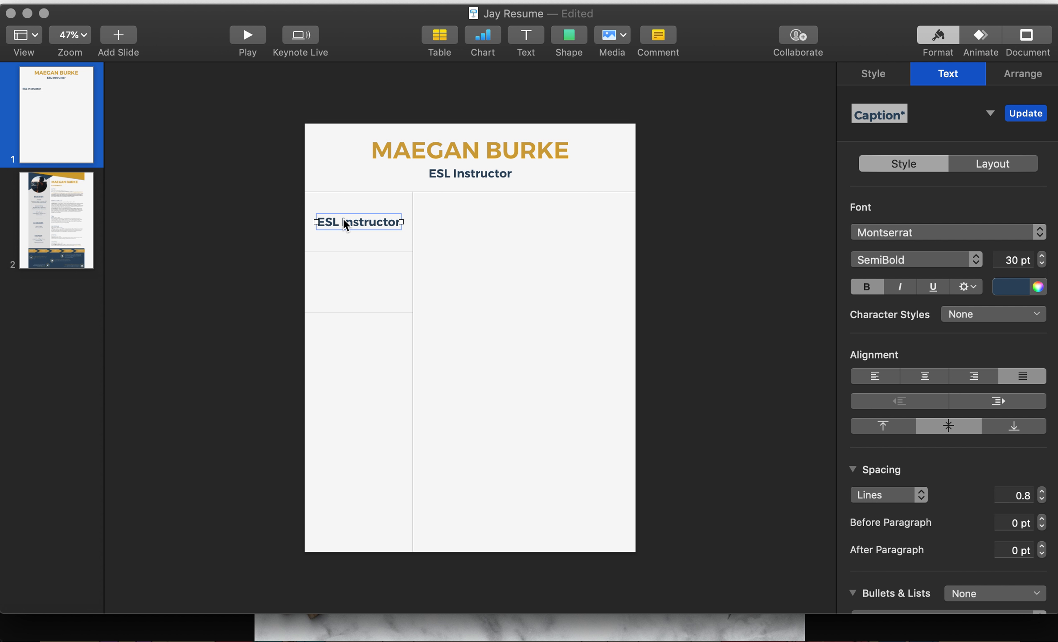
text(EDUCATION)
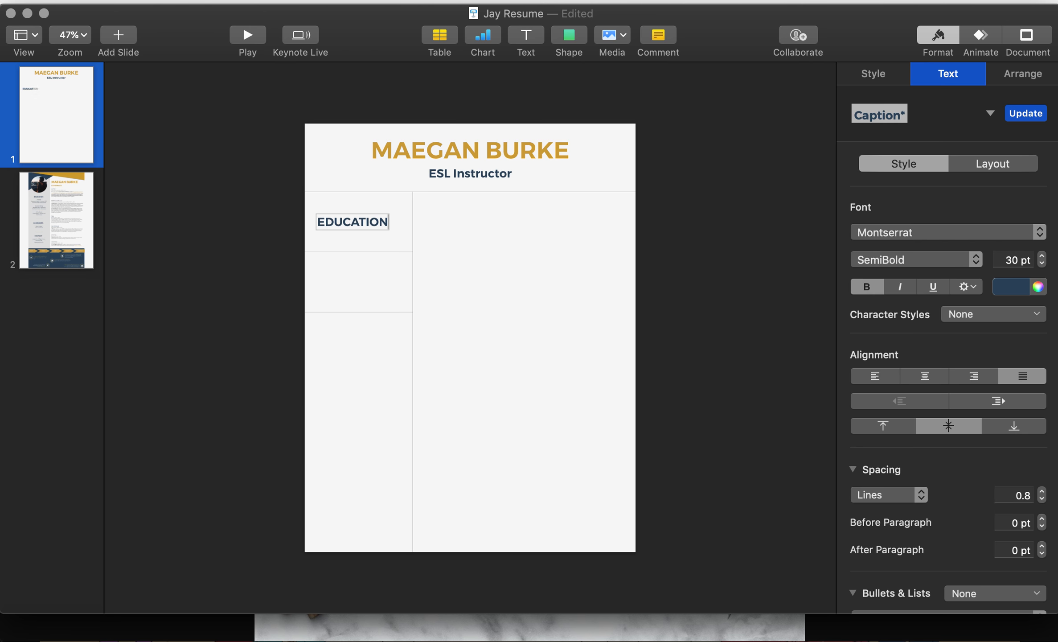
click(434, 248)
drag(361, 222, 365, 279)
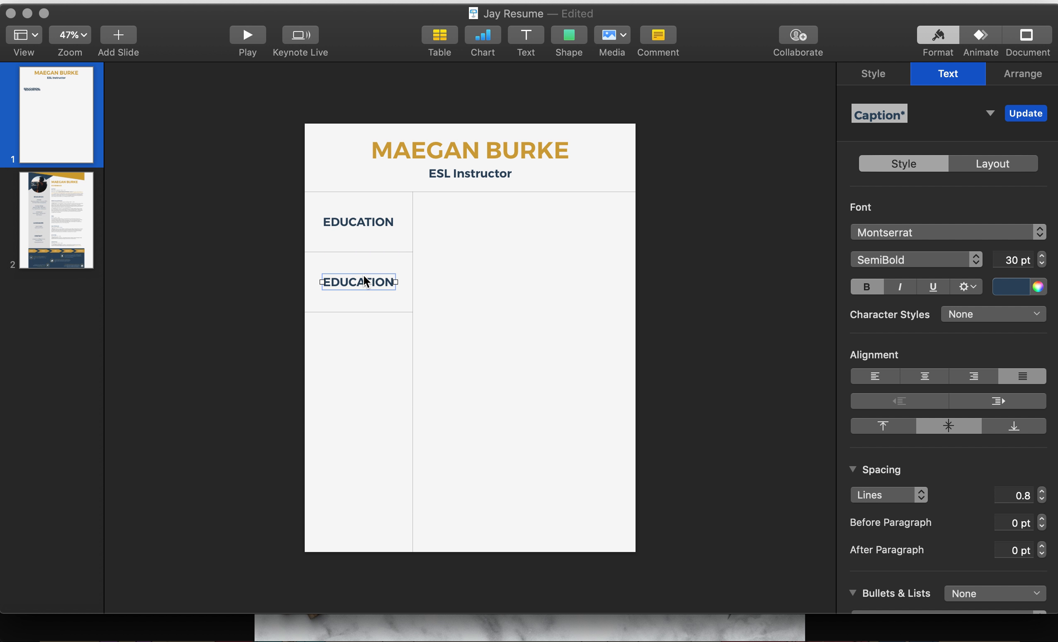
Step: Add a centred CERT heading in the next left-column row
text(cert)
key(BackSpace)
key(BackSpace)
key(BackSpace)
key(BackSpace)
text(CERT)
click(492, 298)
drag(342, 281, 357, 282)
click(281, 279)
click(354, 281)
Step: Add a CONTACT heading at the bottom of the left column and EXPERIENCE atop the right column
drag(354, 317, 356, 518)
double_click(356, 519)
text(cont)
key(super+a)
text(CONTACT)
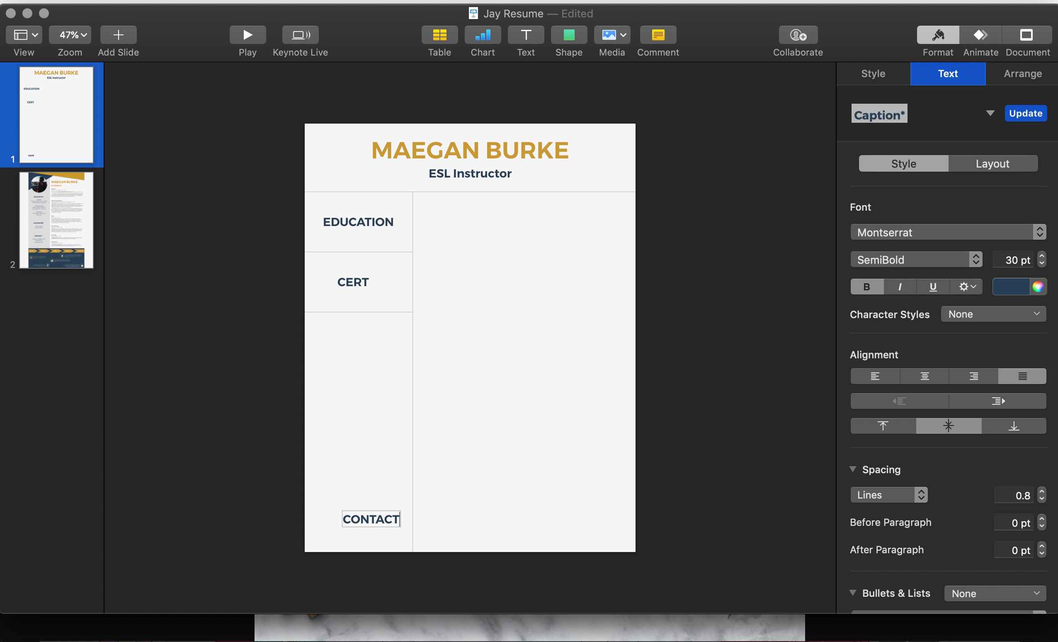
click(374, 498)
drag(377, 521, 372, 517)
click(372, 517)
click(478, 490)
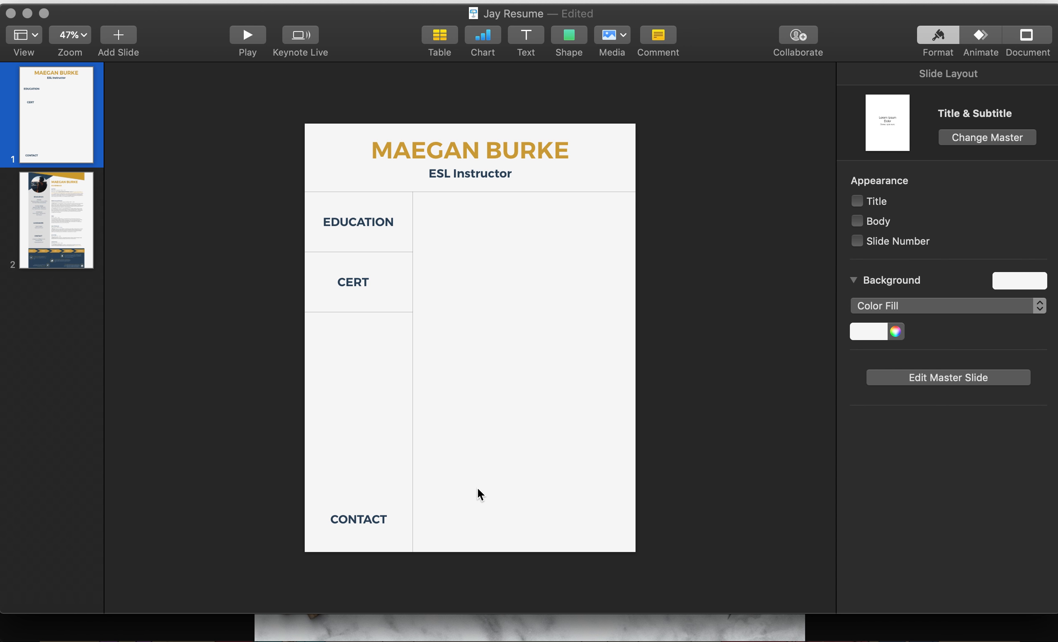
drag(361, 520, 519, 206)
text(EXPERIENCE)
Step: Centre EXPERIENCE, then copy the four job entries from slide 2 under it on slide 1
click(533, 220)
click(539, 213)
drag(539, 214, 533, 214)
click(84, 213)
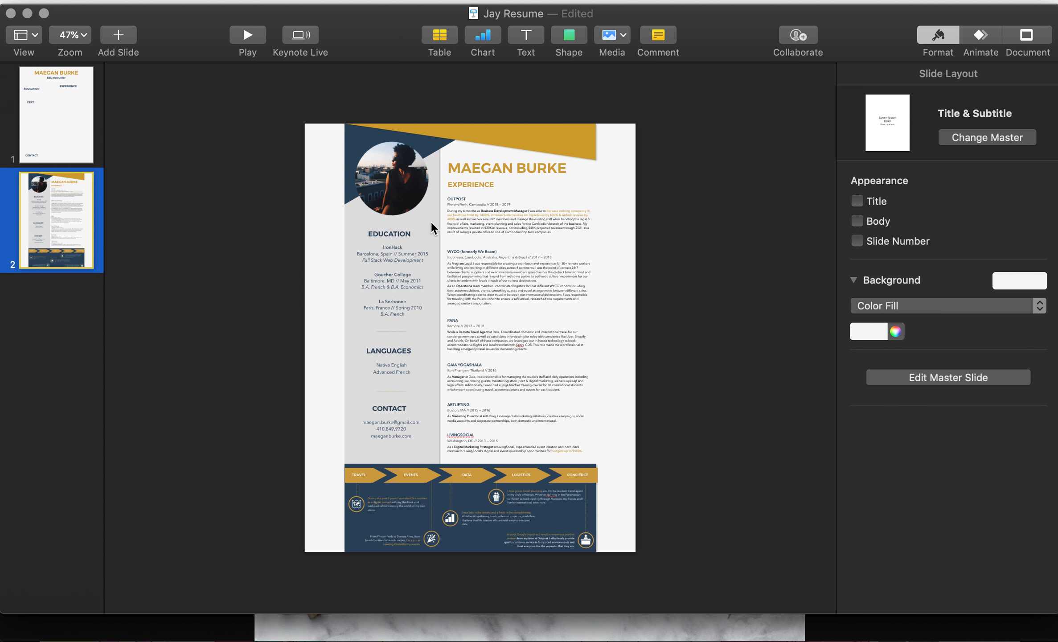
click(470, 435)
shift+click(469, 415)
shift+click(472, 385)
shift+click(468, 343)
key(super+c)
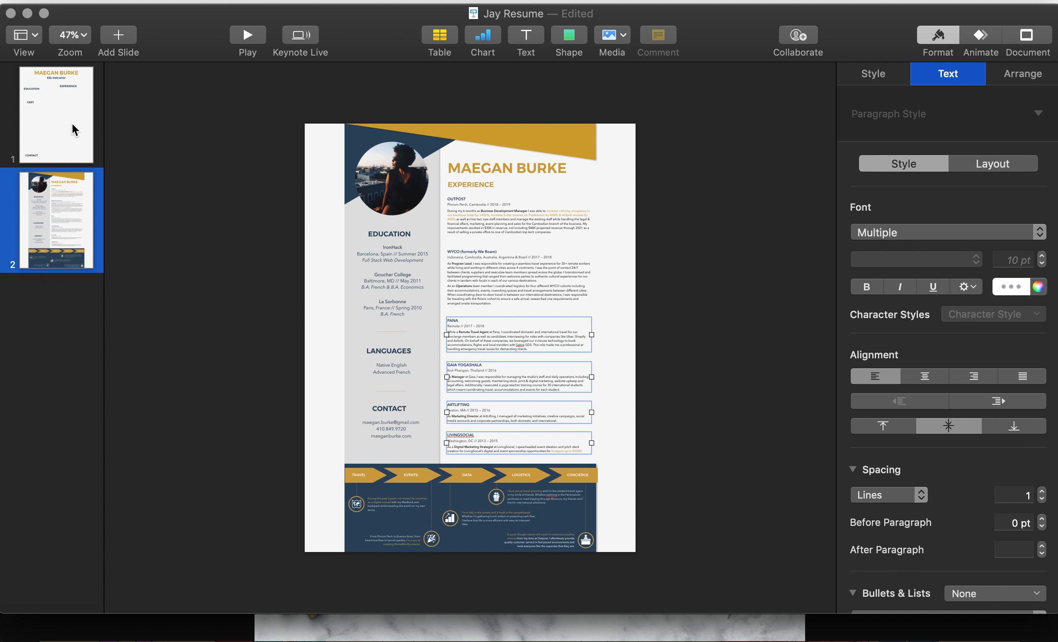
click(73, 129)
key(super+v)
drag(532, 337, 516, 252)
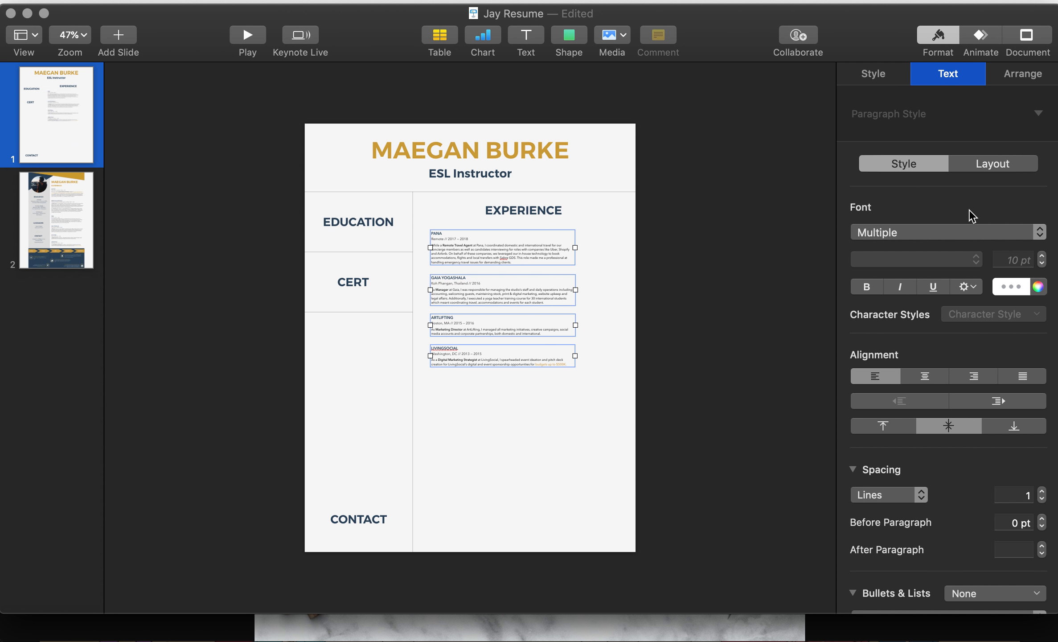
Step: Undo an oversized 23 pt font and spread the job entries down the column
click(1014, 258)
text(23)
key(Return)
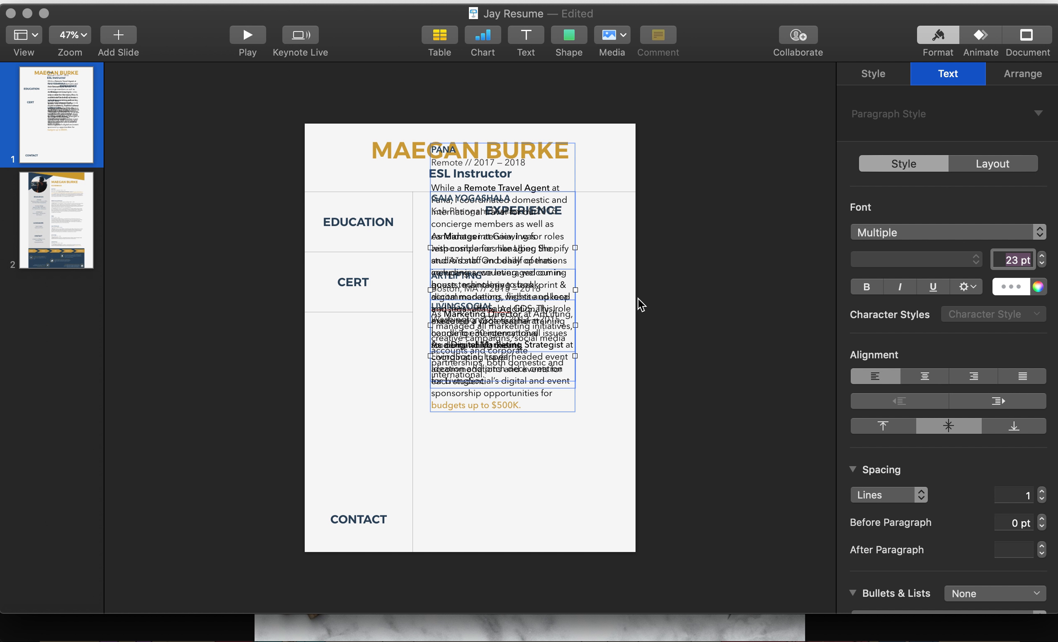
key(super+z)
click(678, 314)
click(559, 248)
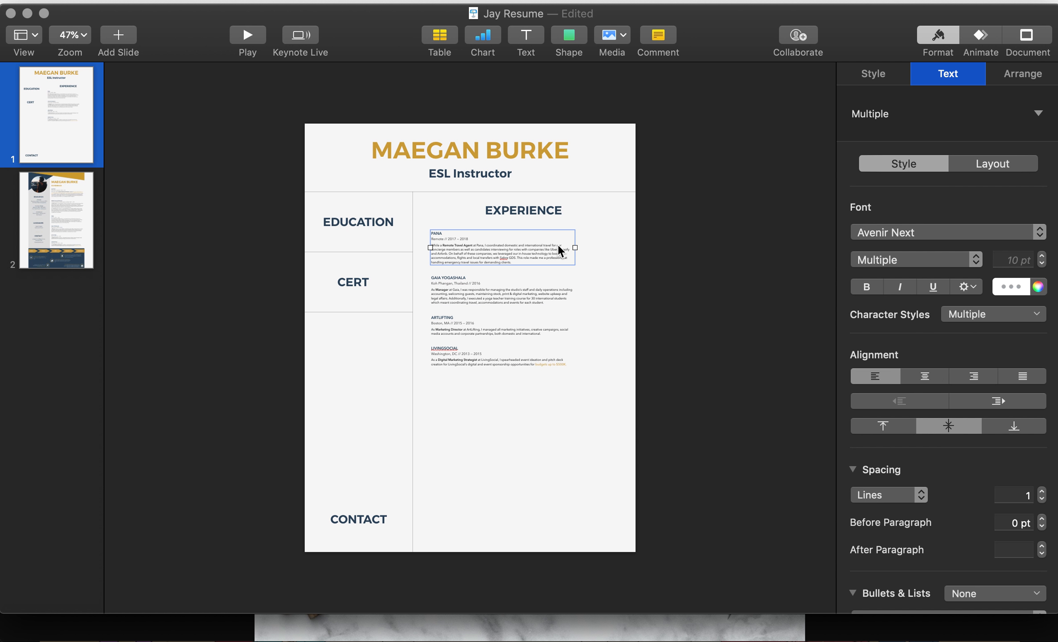
drag(546, 355, 545, 444)
click(545, 330)
drag(544, 330, 542, 403)
drag(535, 280, 529, 333)
Step: Widen the PANA and GAIA YOGASHALA entries across the column
click(555, 248)
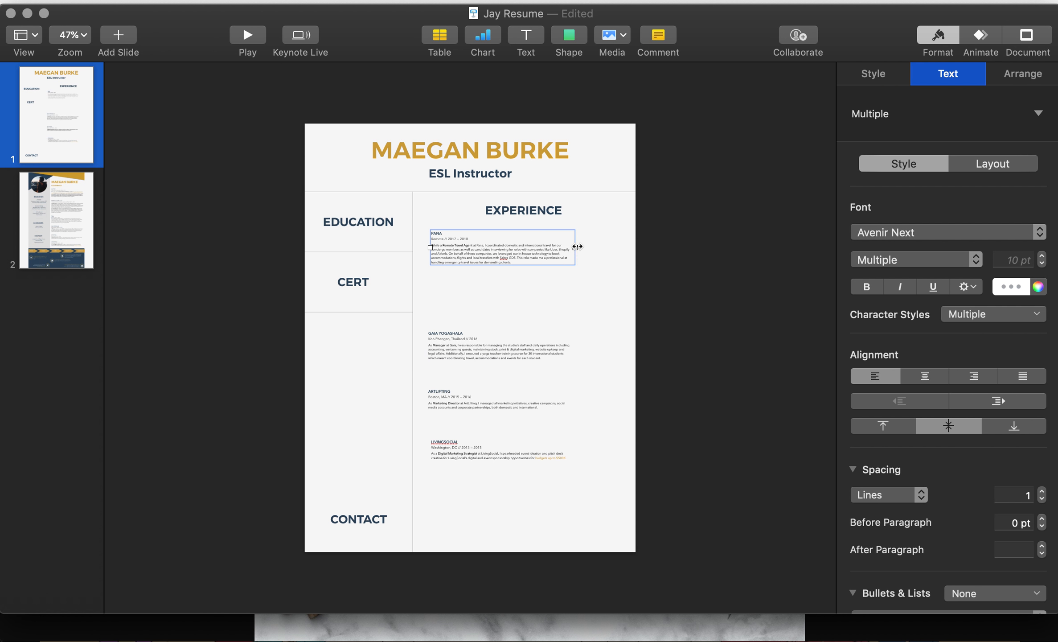
drag(577, 246, 624, 247)
drag(430, 248, 478, 248)
drag(484, 349, 488, 297)
drag(573, 290, 623, 284)
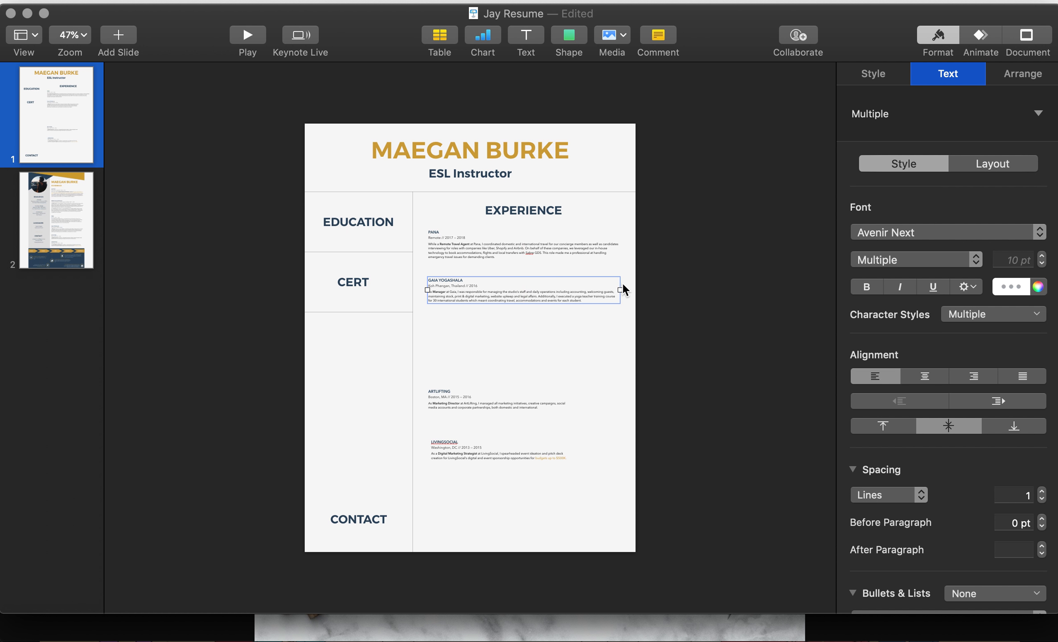
Step: Set PANA and GAIA YOGASHALA to 13 pt and stack them under EXPERIENCE
shift+click(593, 256)
click(1020, 260)
text(13)
key(Return)
click(714, 267)
drag(554, 312, 552, 375)
mouse_move(549, 260)
mouse_down()
mouse_move(549, 279)
mouse_move(549, 269)
mouse_up()
click(537, 364)
drag(537, 364, 538, 339)
Step: Set ARTLIFTING and LIVINGSOCIAL to 13 pt, widening and aligning them in the column
click(505, 402)
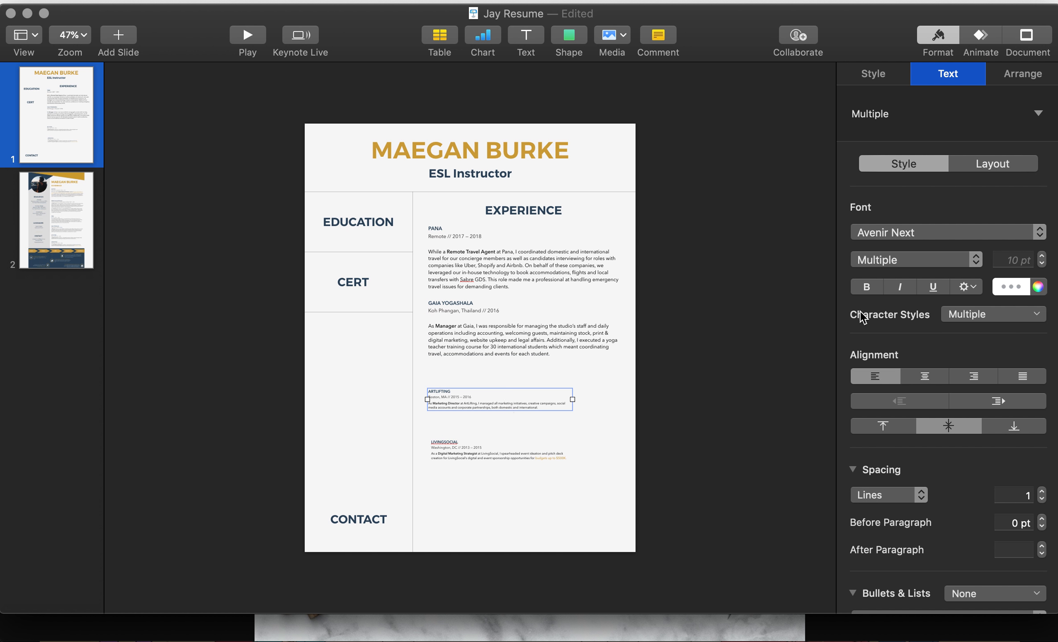
click(1022, 259)
text(13)
key(Return)
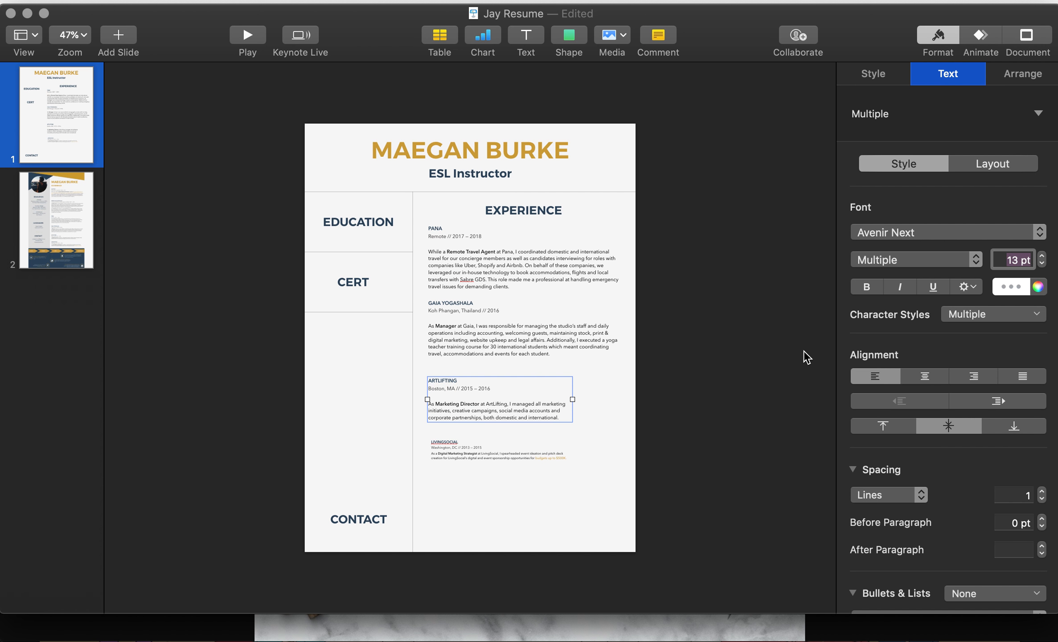
mouse_move(571, 398)
mouse_down()
mouse_move(614, 398)
mouse_move(578, 390)
mouse_up()
click(545, 459)
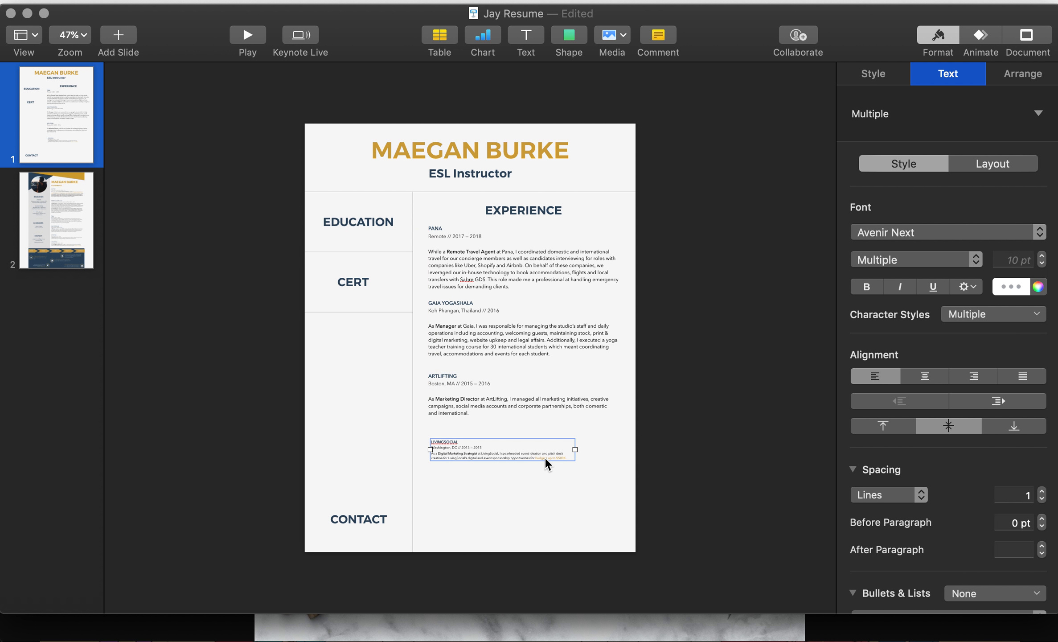
click(1015, 259)
text(13)
key(Return)
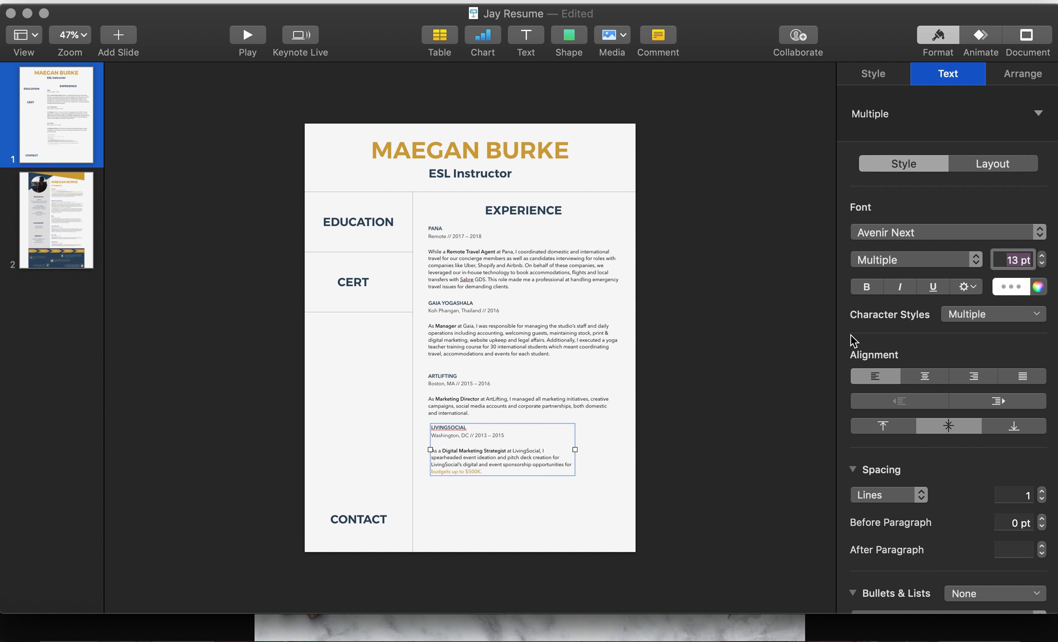
click(578, 446)
drag(538, 446, 617, 445)
click(593, 402)
drag(614, 395, 618, 393)
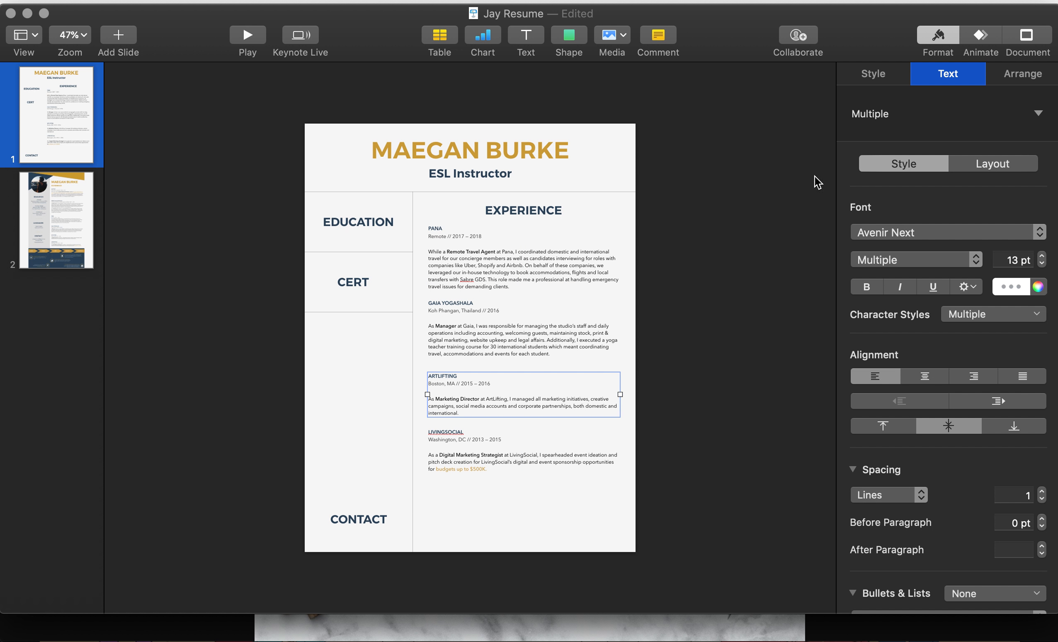
Step: Compare the PANA and GAIA YOGASHALA entry widths, then set GAIA YOGASHALA to 503 pt wide
click(1036, 72)
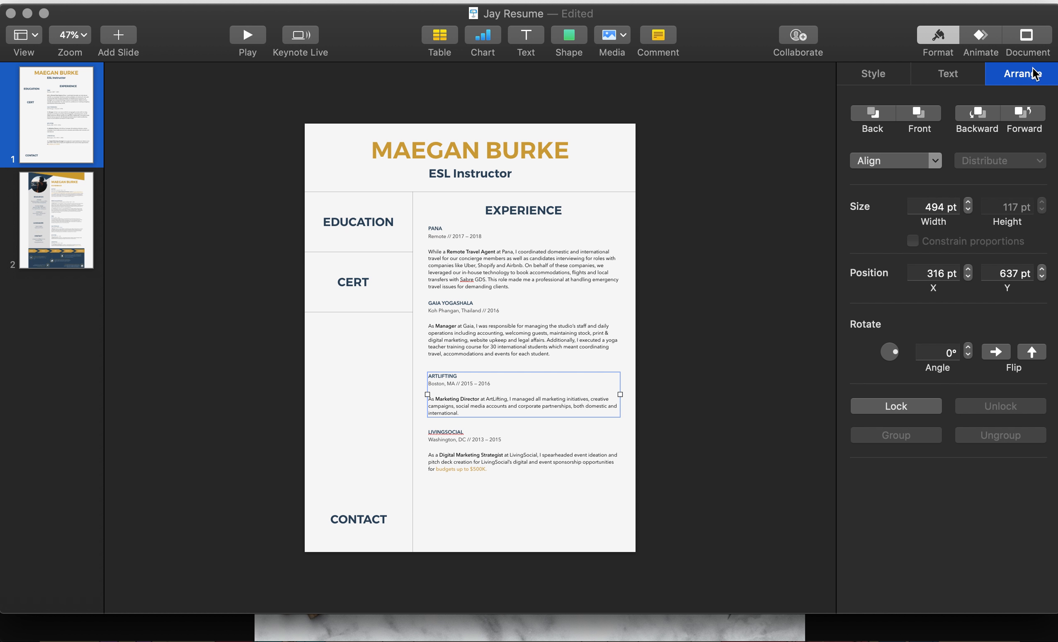
click(560, 268)
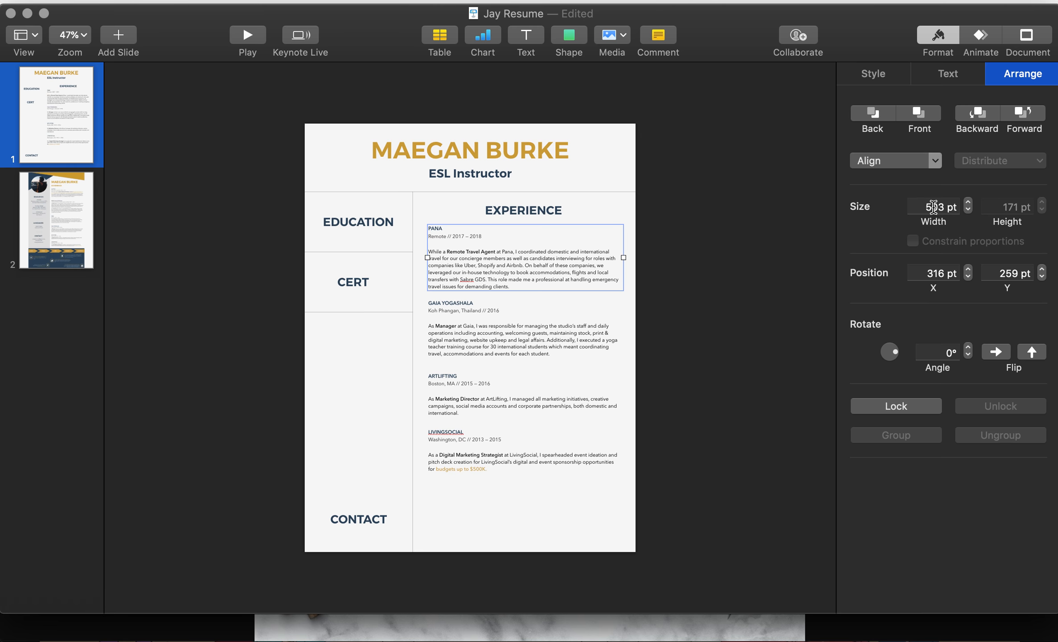
click(580, 332)
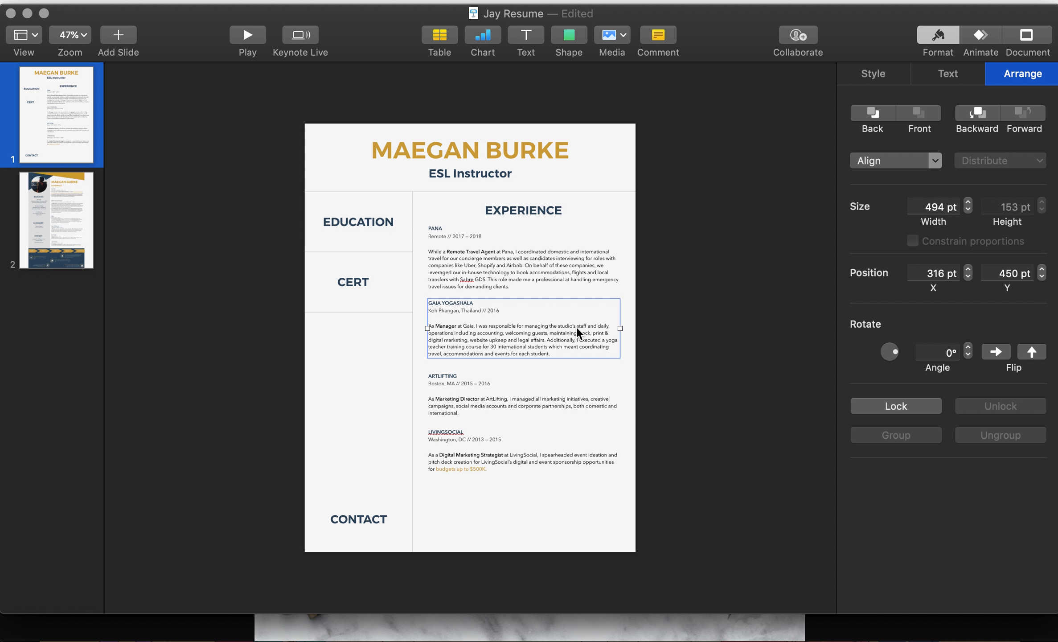
click(595, 279)
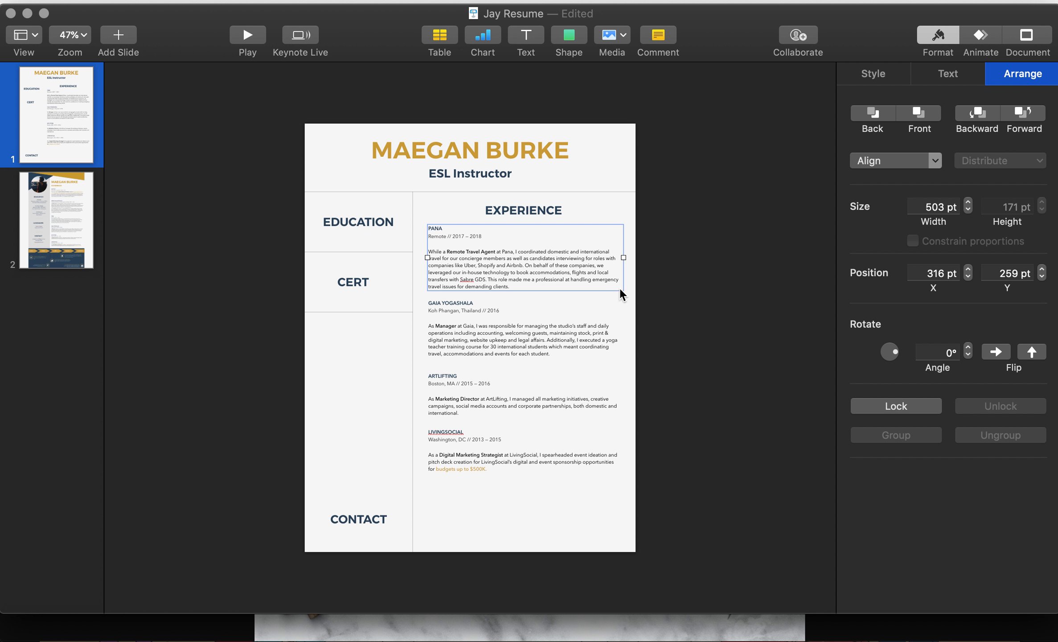
click(607, 325)
click(587, 275)
click(586, 336)
click(934, 207)
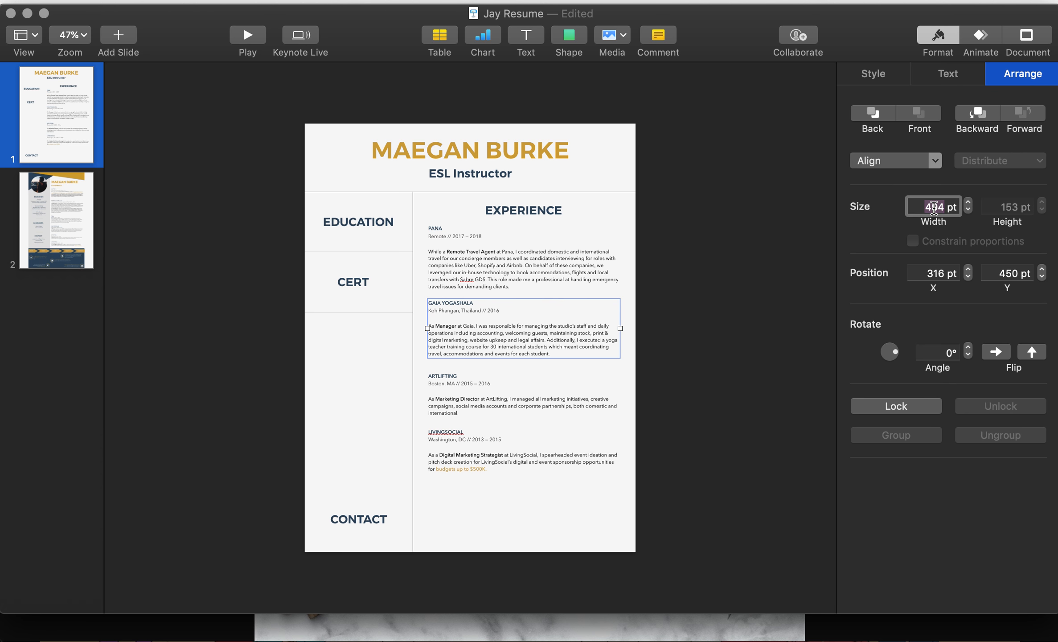
text(503)
key(Return)
Step: Nudge GAIA YOGASHALA up to align, and set ARTLIFTING and LIVINGSOCIAL to 503 pt wide
click(553, 282)
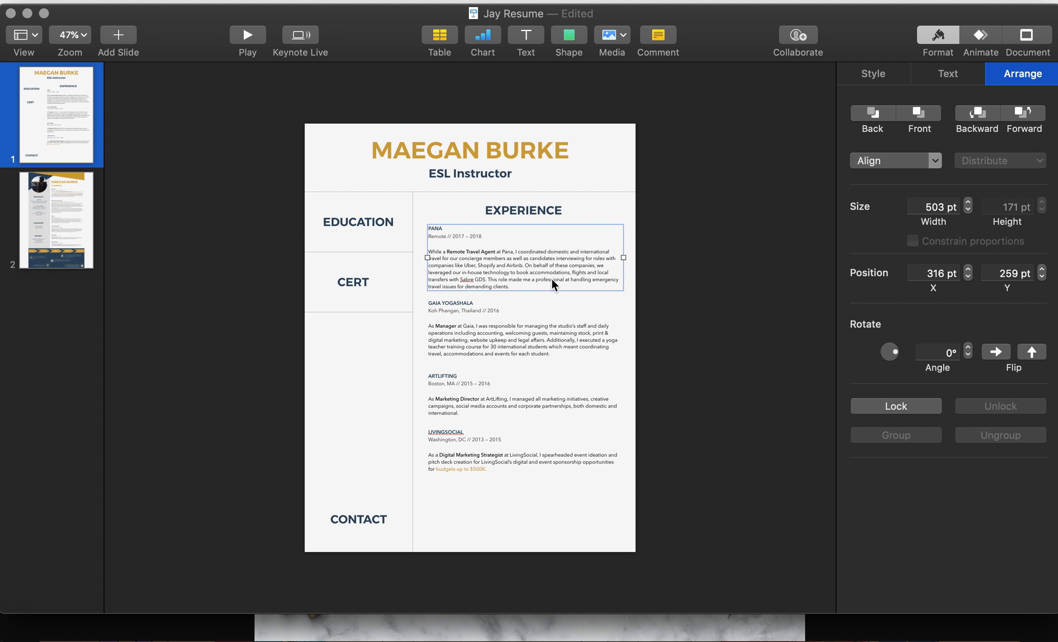
drag(536, 332, 538, 330)
click(576, 276)
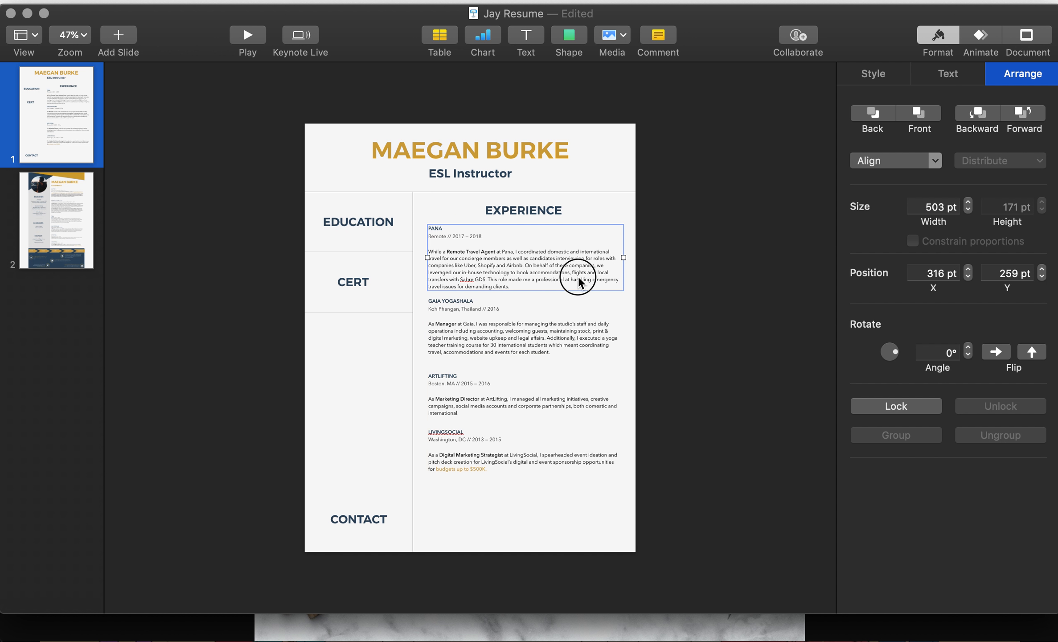
click(623, 258)
click(599, 374)
double_click(932, 207)
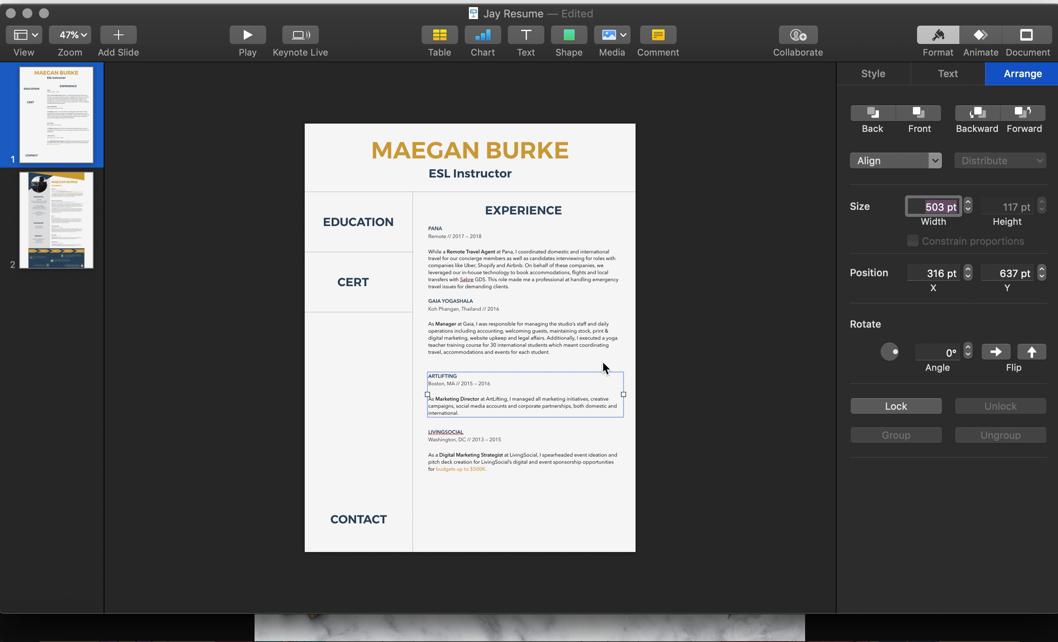
click(580, 459)
double_click(943, 206)
text(503)
key(Return)
click(630, 365)
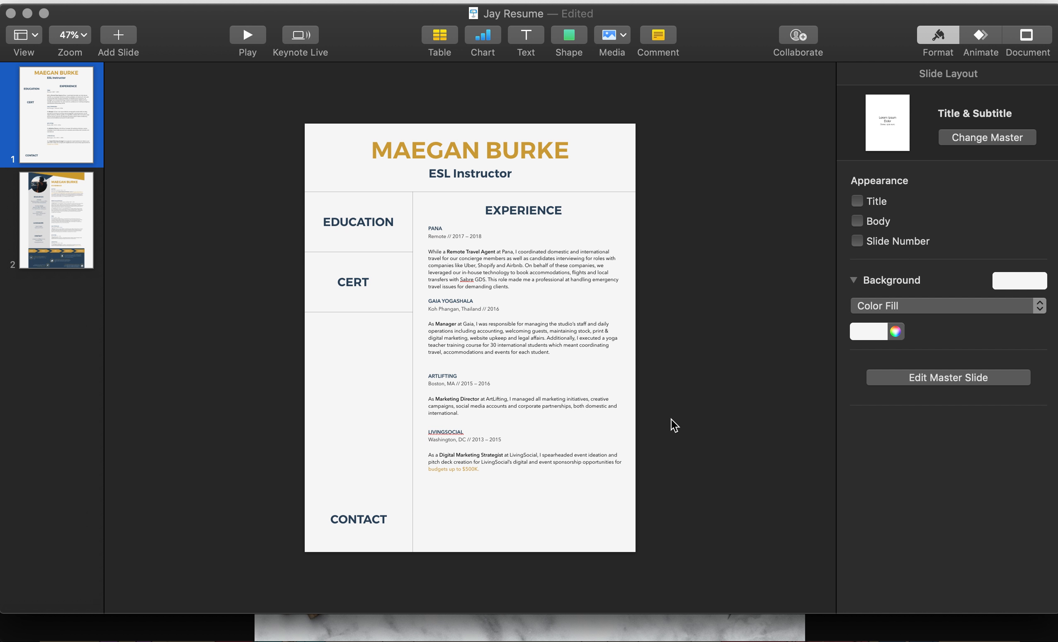
Step: Move the LIVINGSOCIAL entry up toward ArtLifting and reposition the divider line under EDUCATION
drag(598, 437, 570, 439)
click(674, 396)
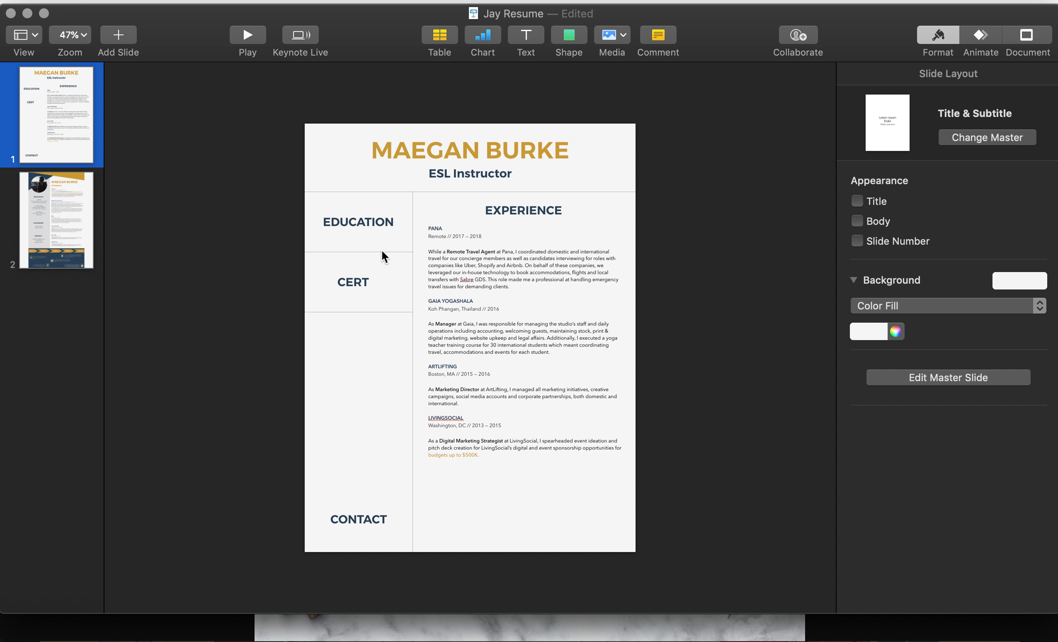
drag(382, 249, 633, 471)
click(658, 470)
Step: Check slide 2 for reference, return to slide 1, and open the Shape library
click(77, 251)
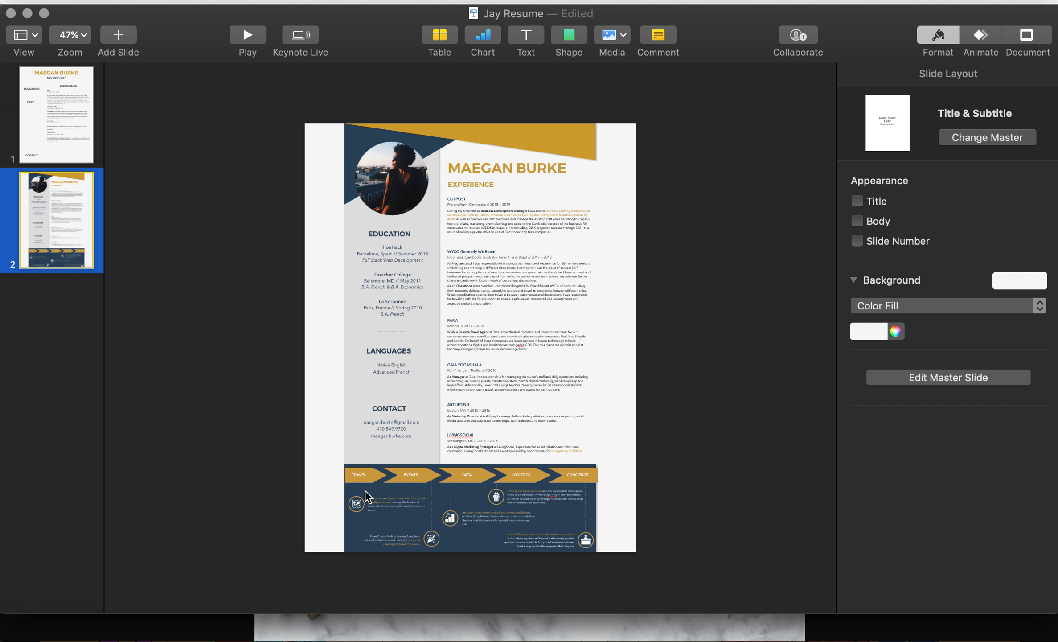
click(89, 145)
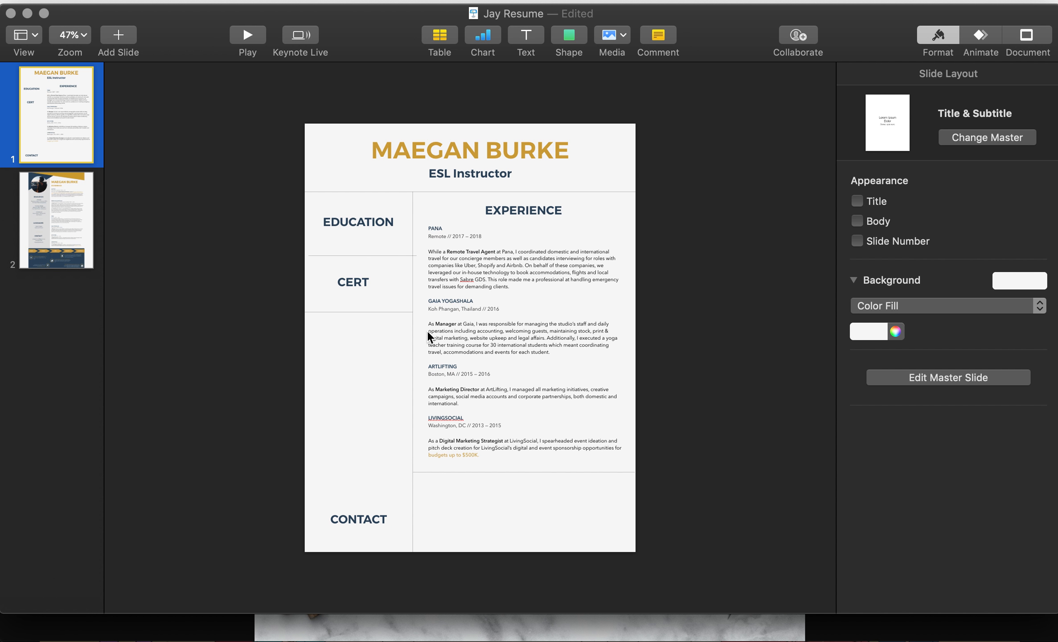
click(570, 45)
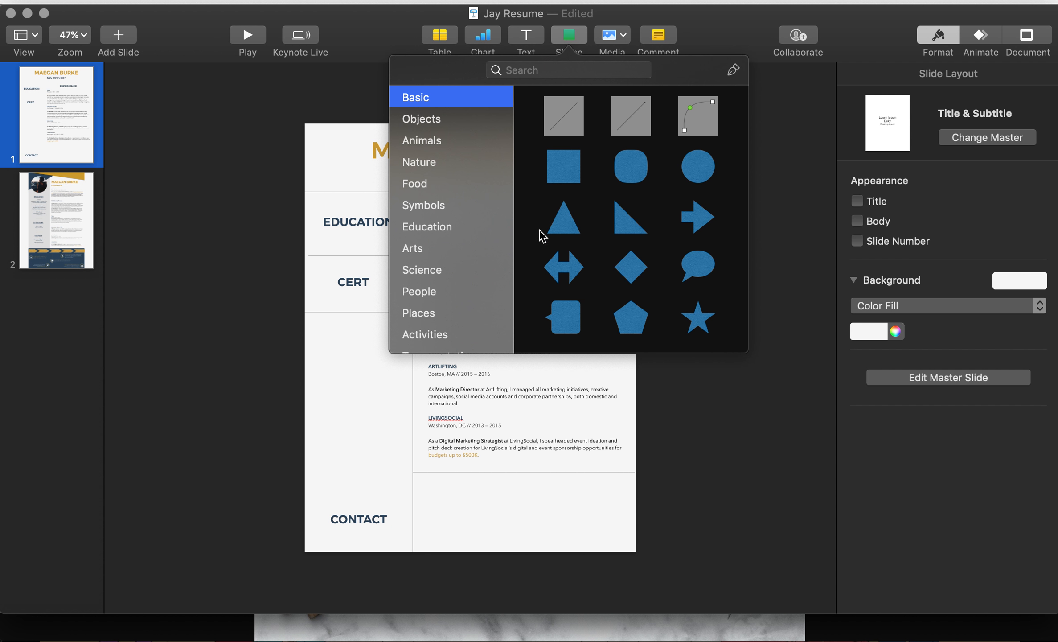
Step: Insert a square shape and drag it into a thin bar at the bottom of the slide
click(564, 176)
drag(477, 344, 637, 545)
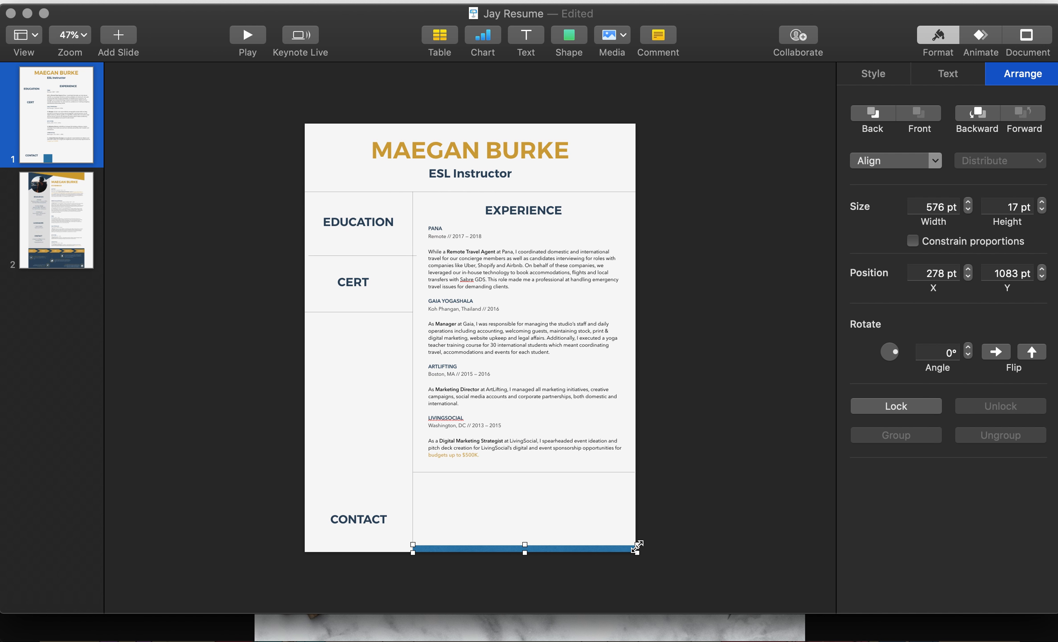
scroll(685, 498, up, 5)
scroll(683, 496, down, 5)
click(617, 527)
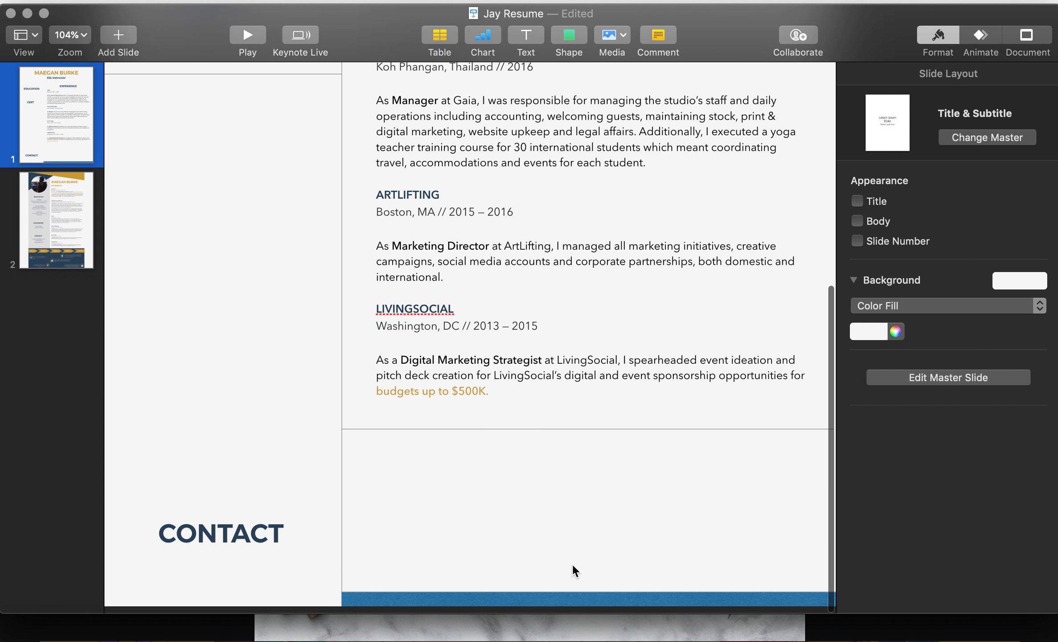
Step: Nudge the horizontal divider line in the left column slightly up
scroll(571, 562, down, 3)
scroll(572, 562, down, 3)
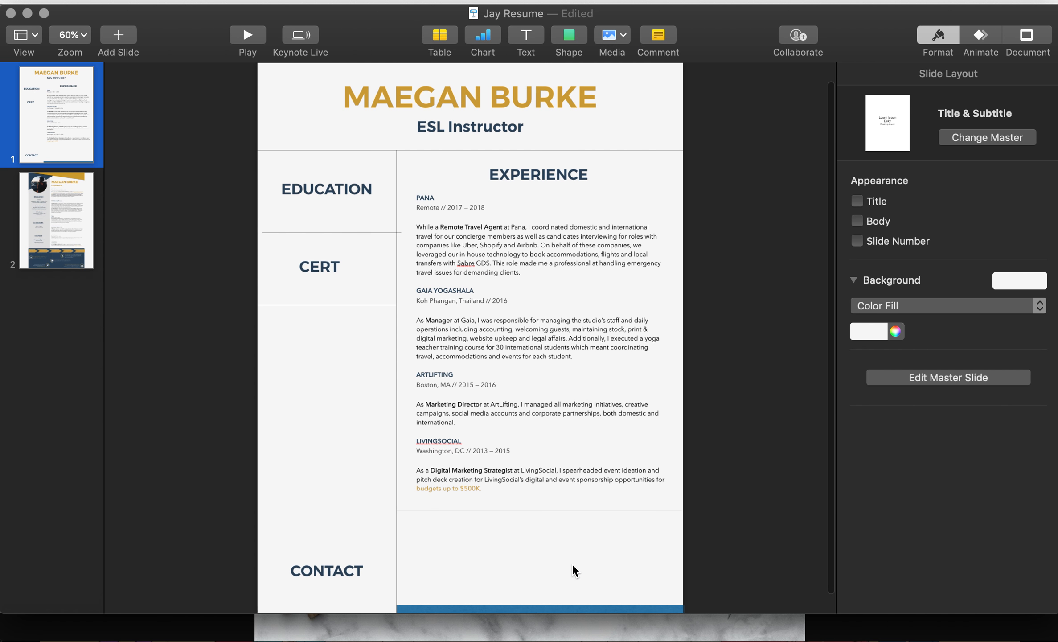
scroll(718, 495, down, 1)
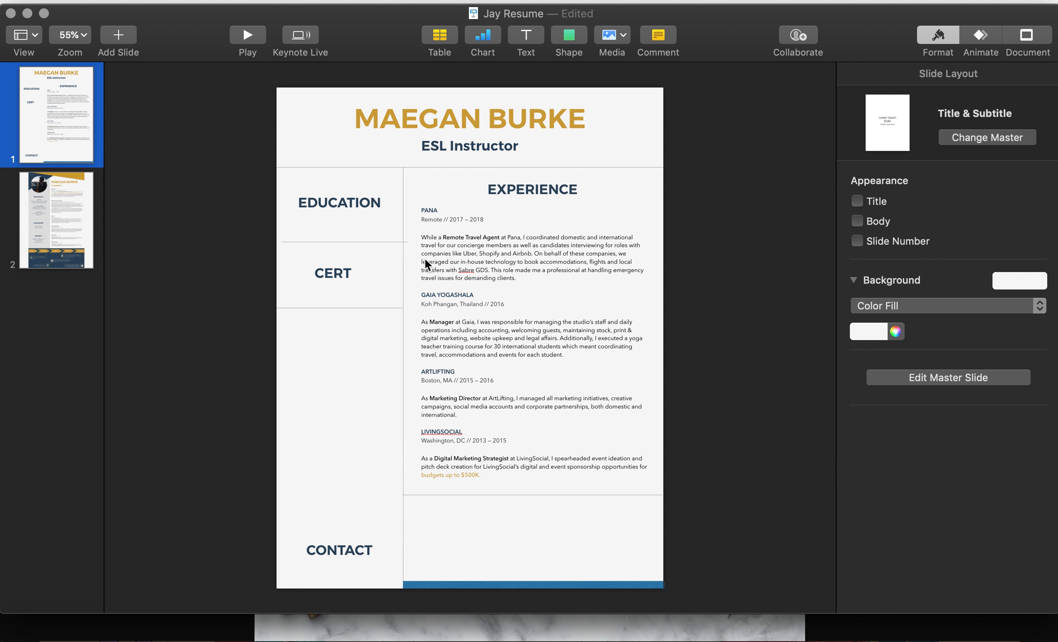
drag(387, 242, 386, 238)
Step: Move the CERT divider down, and raise CONTACT and its divider to the top of the left column
click(207, 240)
drag(364, 552, 365, 509)
drag(362, 310, 354, 496)
click(342, 534)
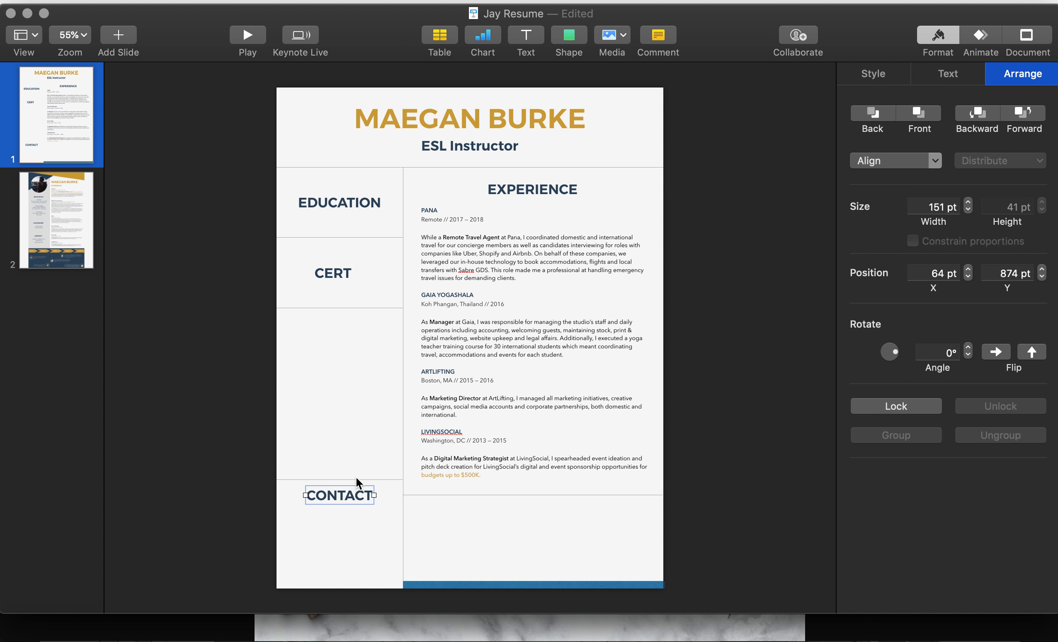
drag(356, 476, 356, 379)
drag(352, 496, 351, 400)
click(240, 331)
Step: Duplicate the CERT heading as PROFILE, and shift the EXPERIENCE heading left
click(352, 342)
double_click(352, 398)
text(PROFILE)
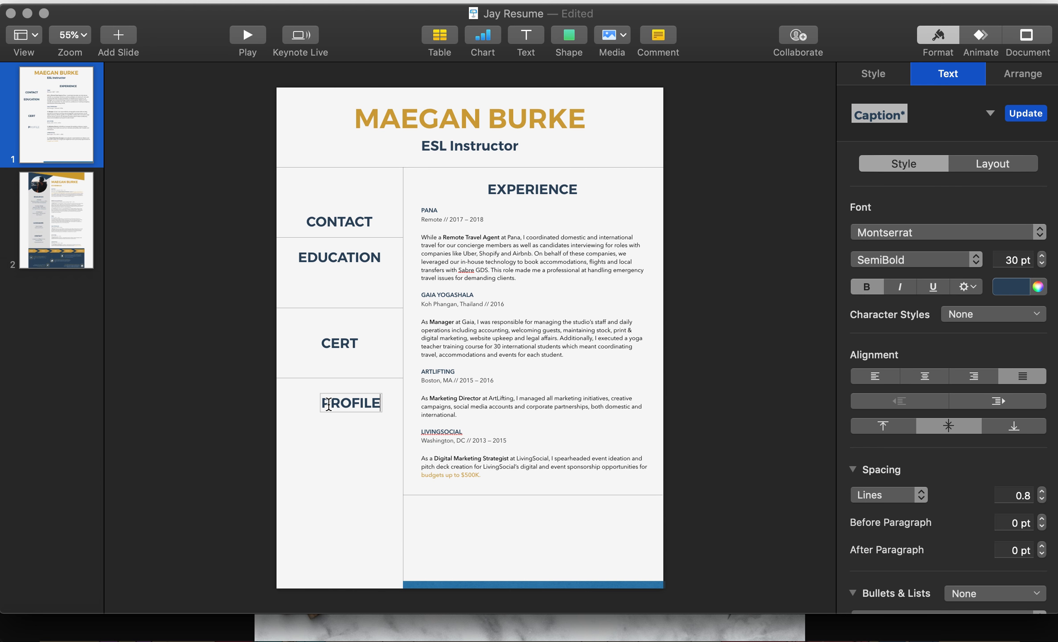
click(236, 411)
drag(345, 406, 348, 406)
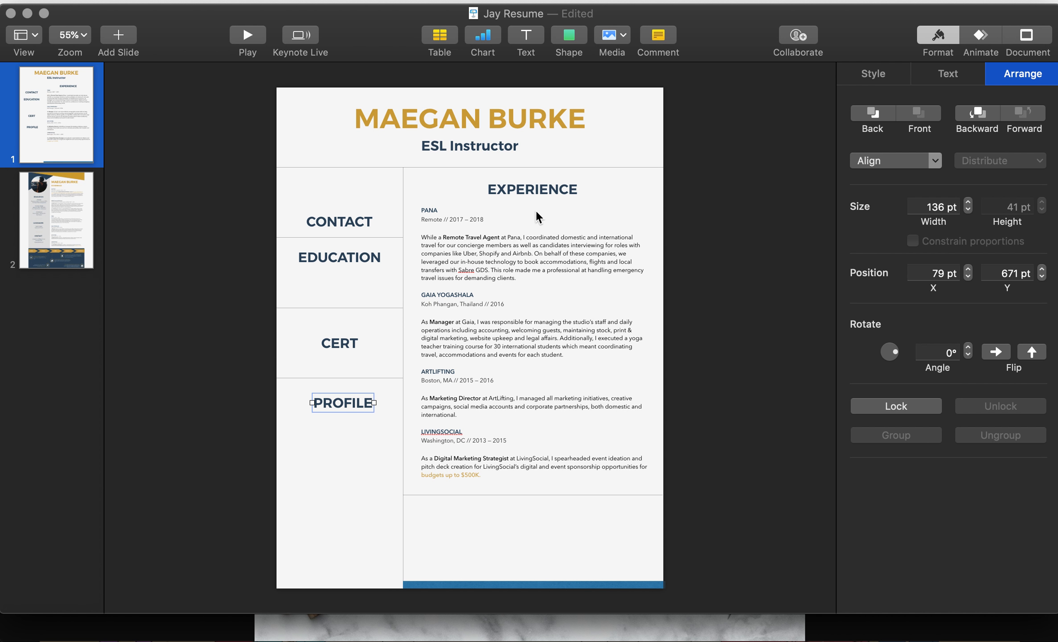
drag(544, 190, 481, 194)
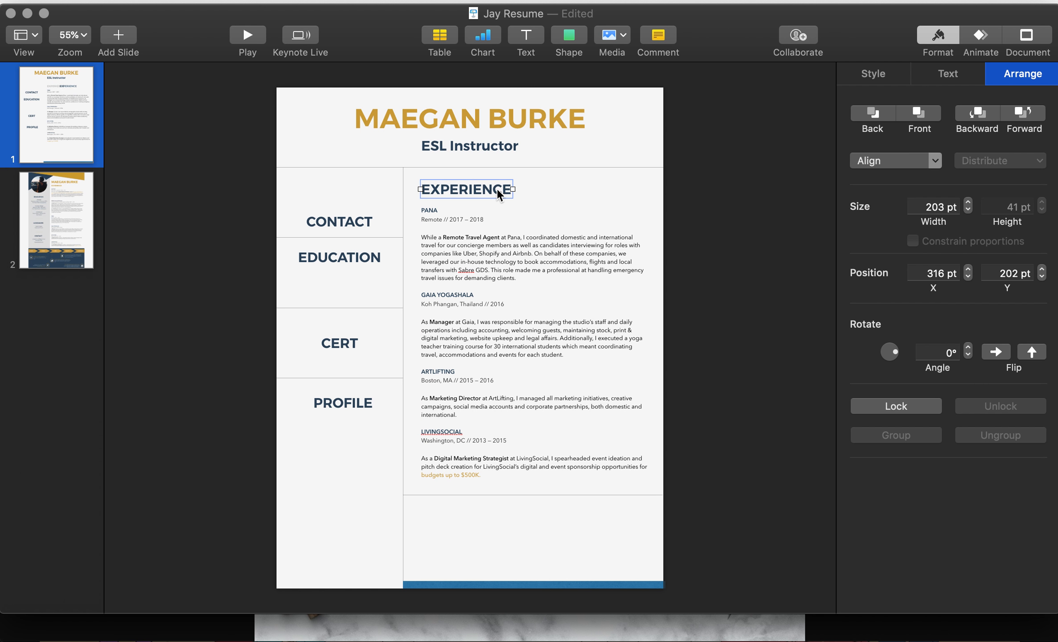
click(691, 191)
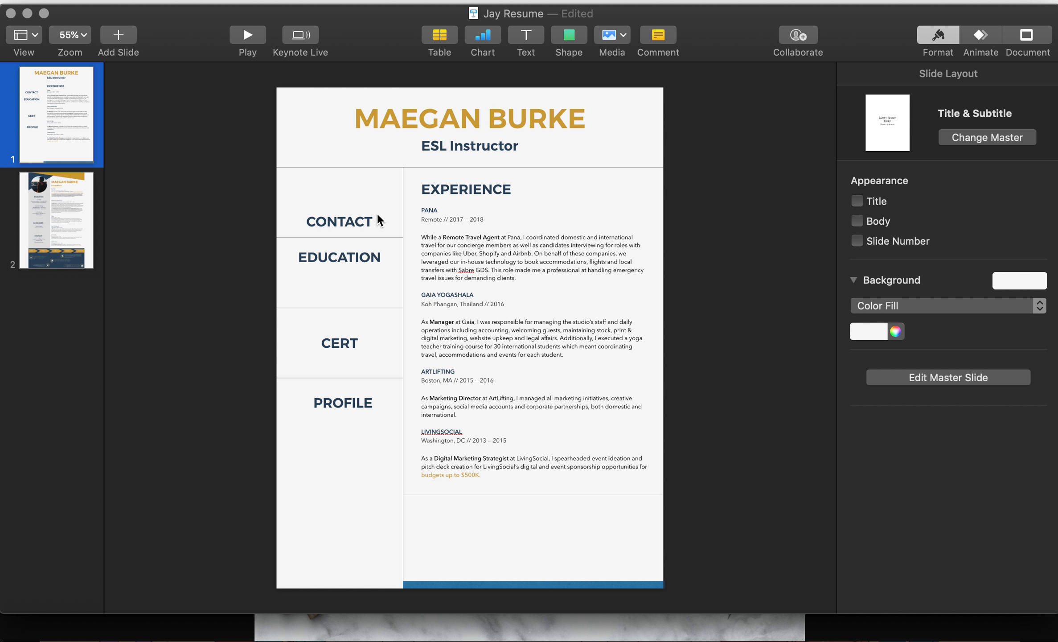
Step: Look over the turquoise and other reference resumes in Chrome
key(super+Tab)
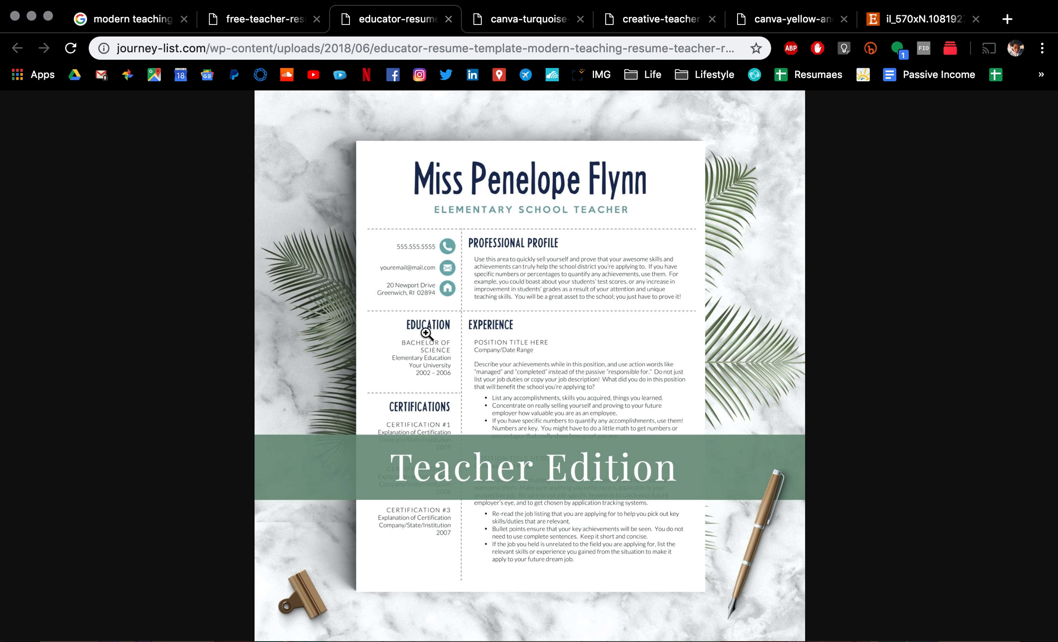
click(484, 23)
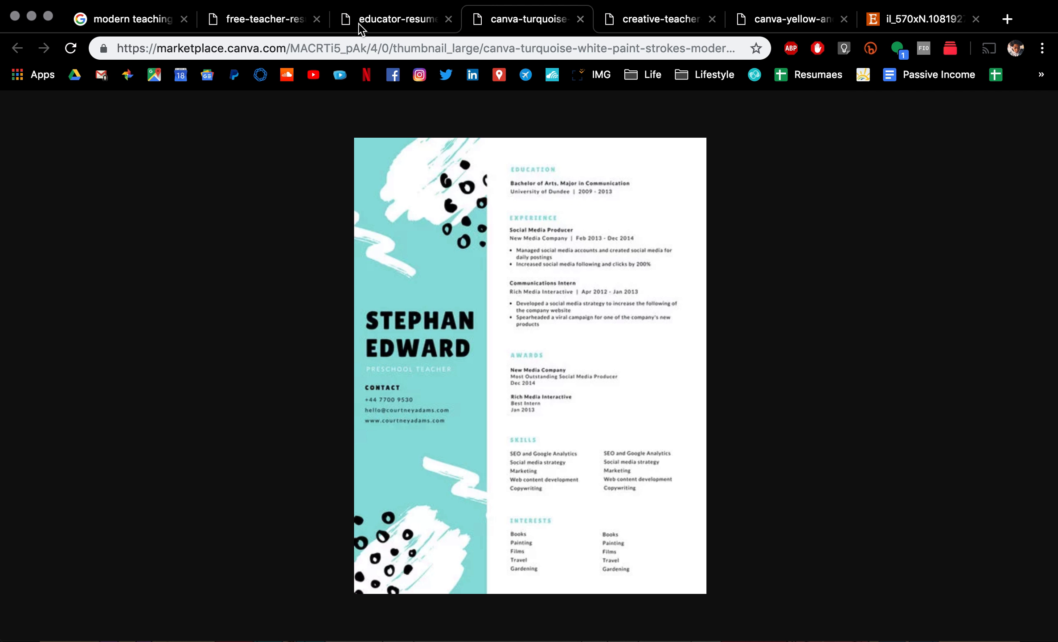
click(290, 24)
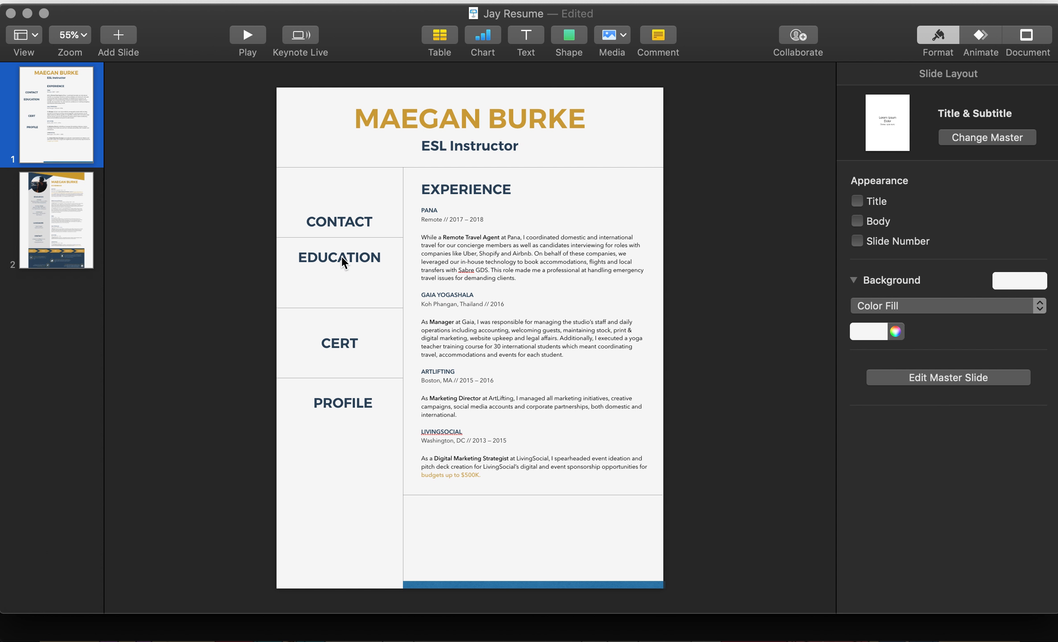
Step: Raise CONTACT level with EXPERIENCE and push CONTACT and EDUCATION against the column divider
drag(339, 222, 367, 188)
click(362, 258)
drag(362, 257, 372, 255)
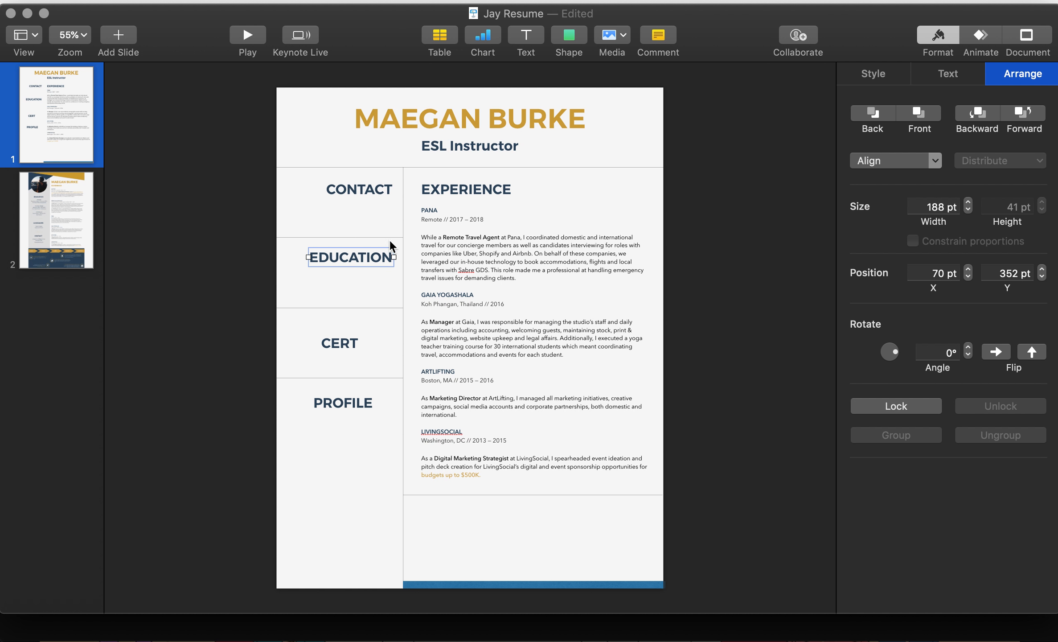
click(386, 258)
click(262, 248)
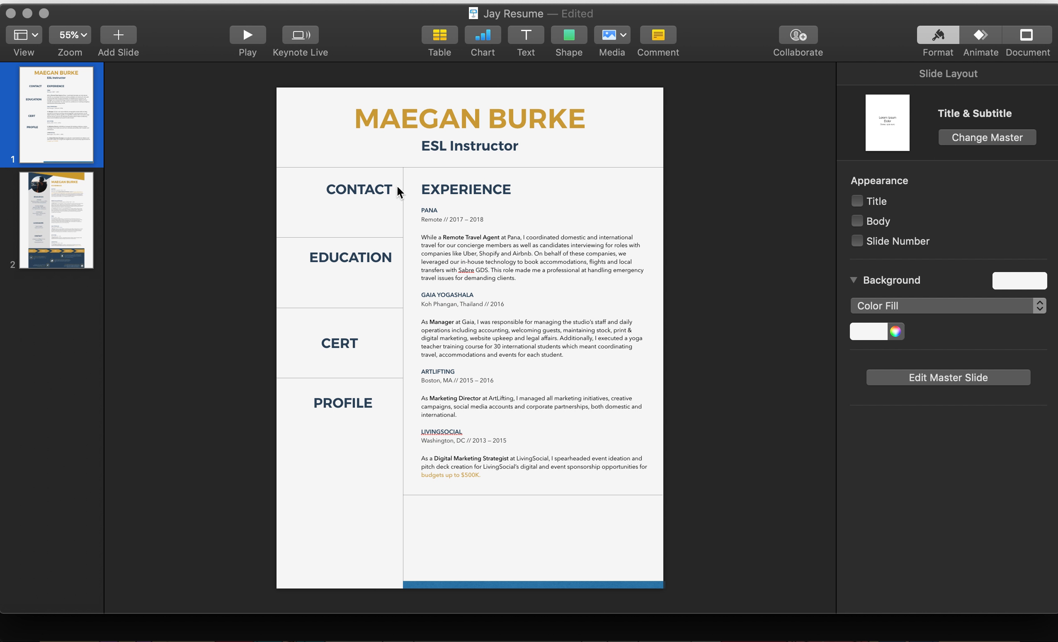
click(426, 192)
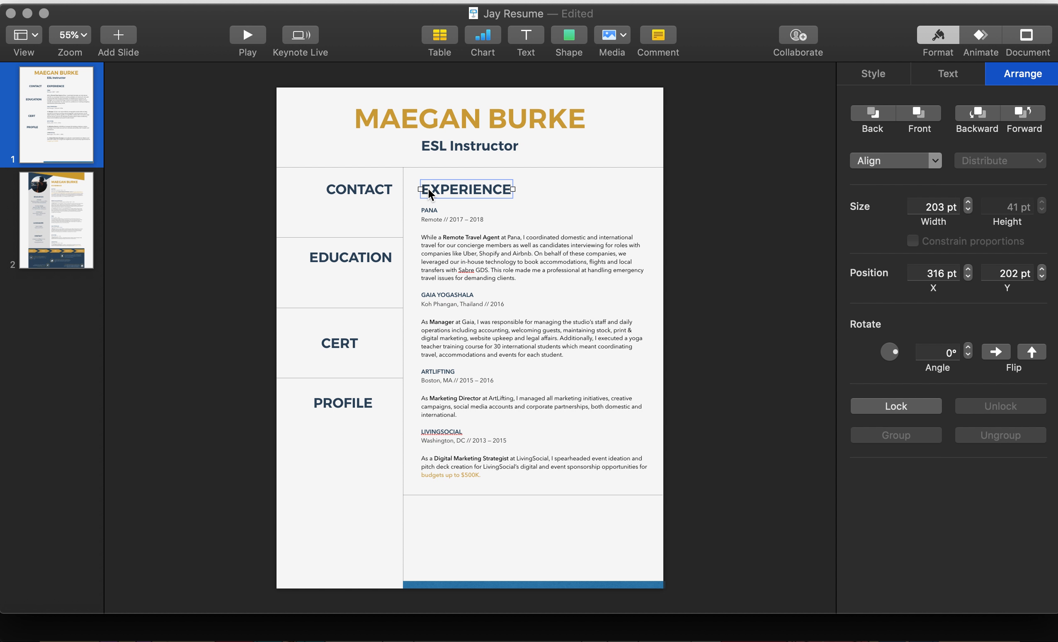
click(402, 190)
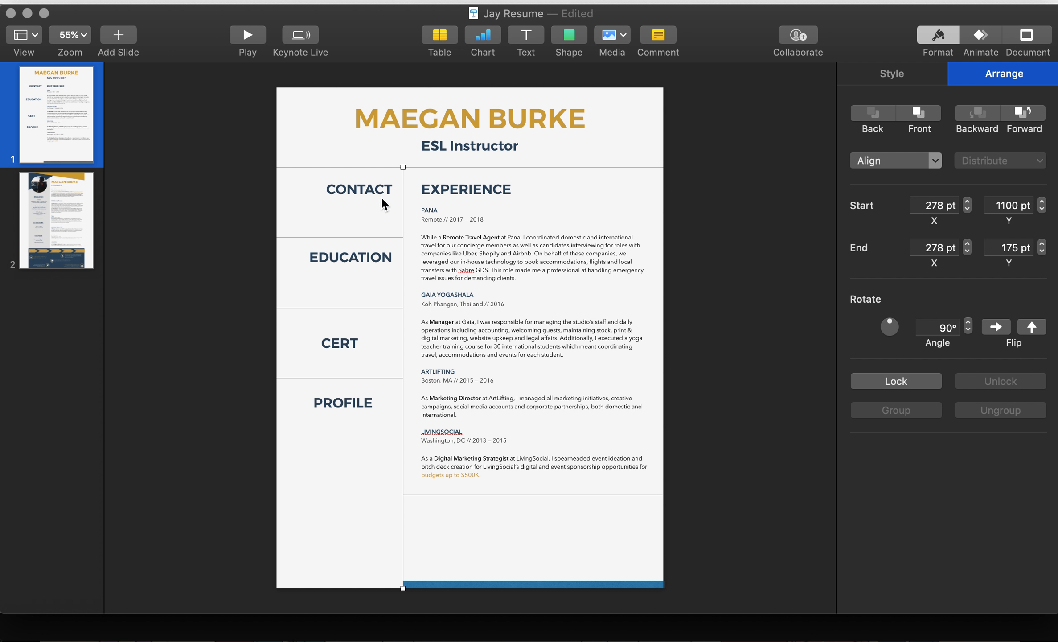
click(390, 189)
drag(390, 189, 380, 191)
key(Left)
key(Left)
key(Left)
key(Left)
drag(381, 264, 378, 258)
Step: Shift the EXPERIENCE heading and four job entries left to a shared edge at X 302 pt
click(481, 196)
drag(709, 193, 428, 207)
drag(462, 440, 461, 478)
mouse_move(562, 227)
mouse_down()
mouse_move(548, 227)
mouse_move(565, 224)
mouse_up()
click(648, 190)
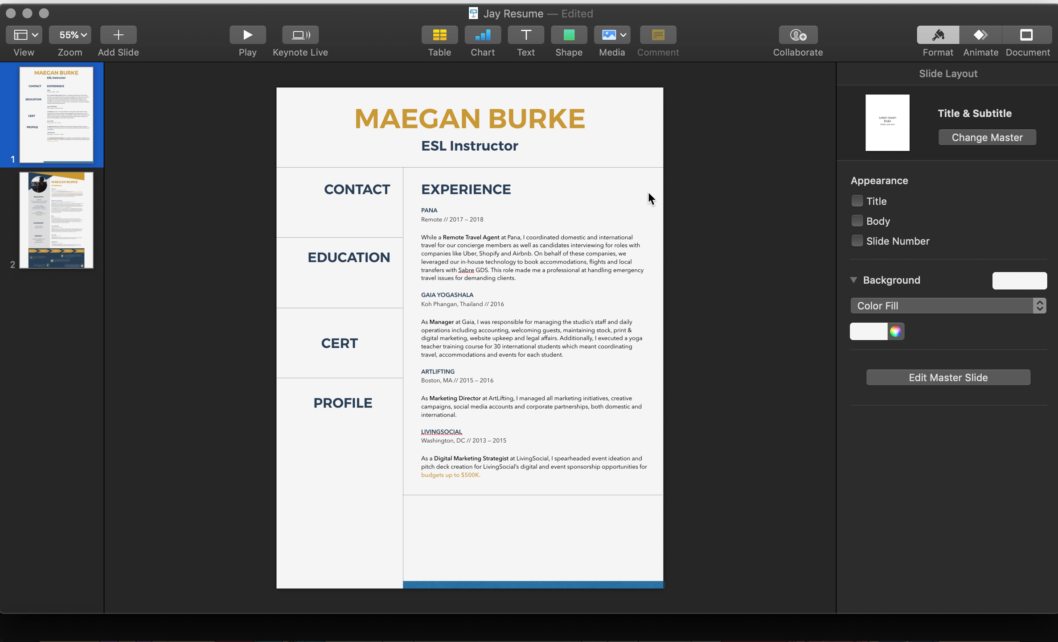
drag(484, 189, 480, 193)
click(690, 468)
drag(691, 468, 465, 256)
click(670, 245)
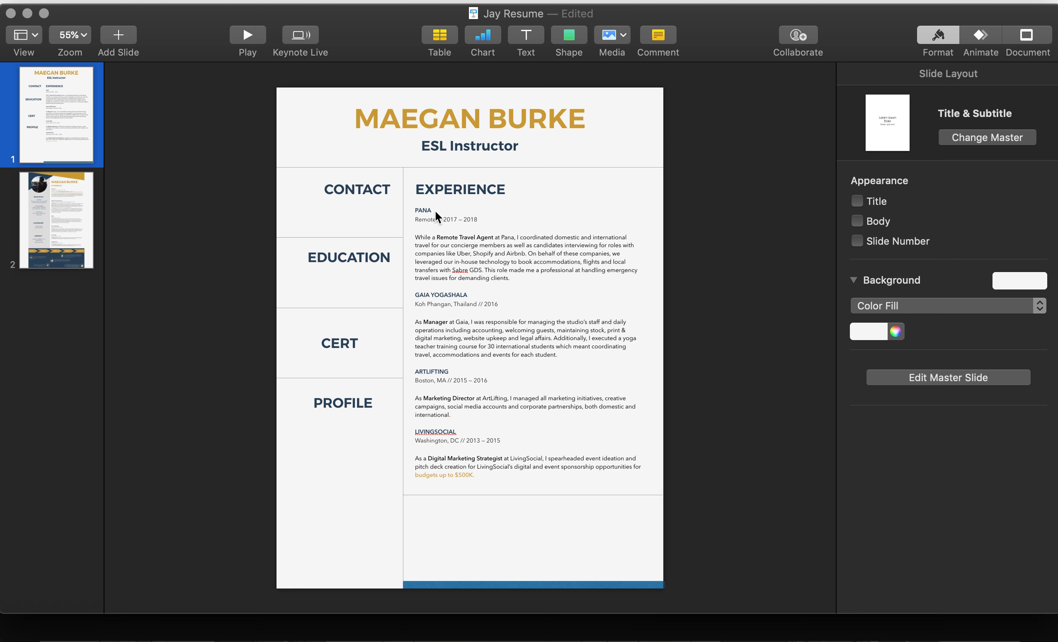
click(613, 263)
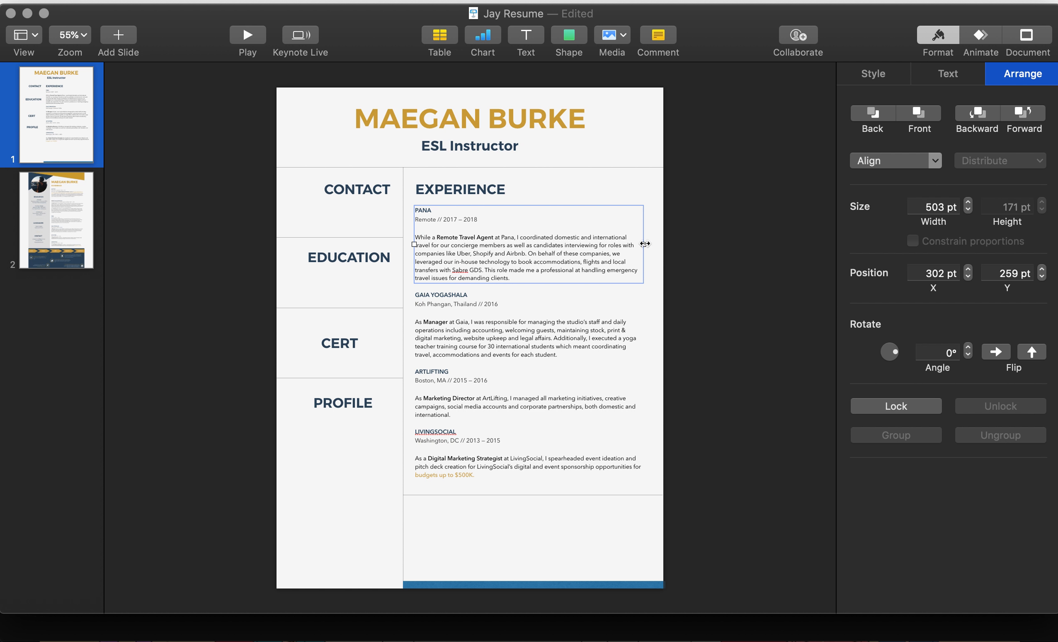
Step: Try widening the PANA text box to 527 pt
drag(644, 243, 655, 243)
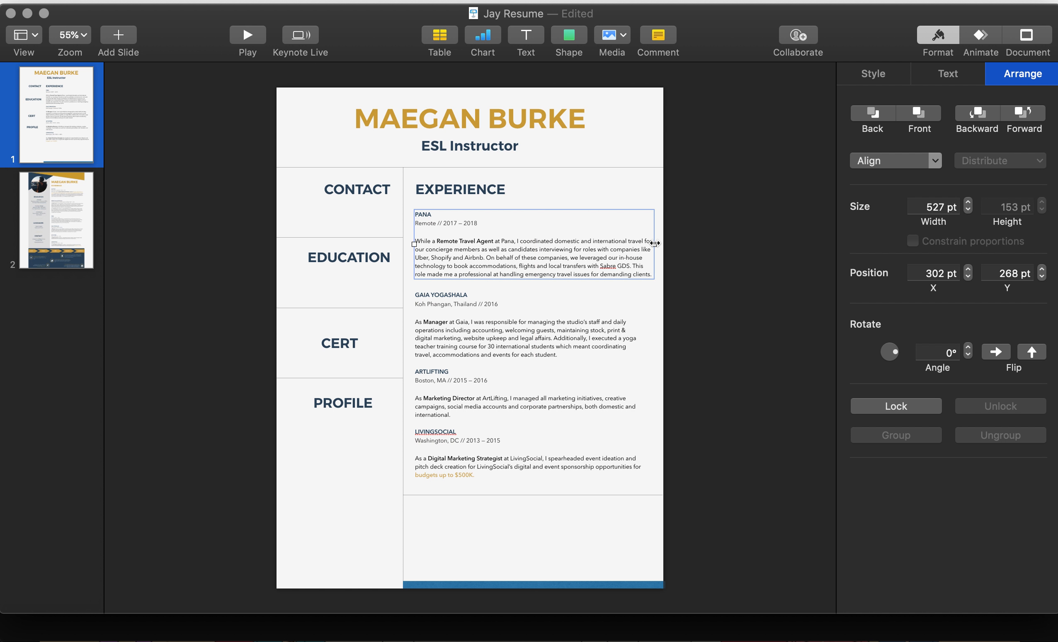
key(super+z)
click(642, 240)
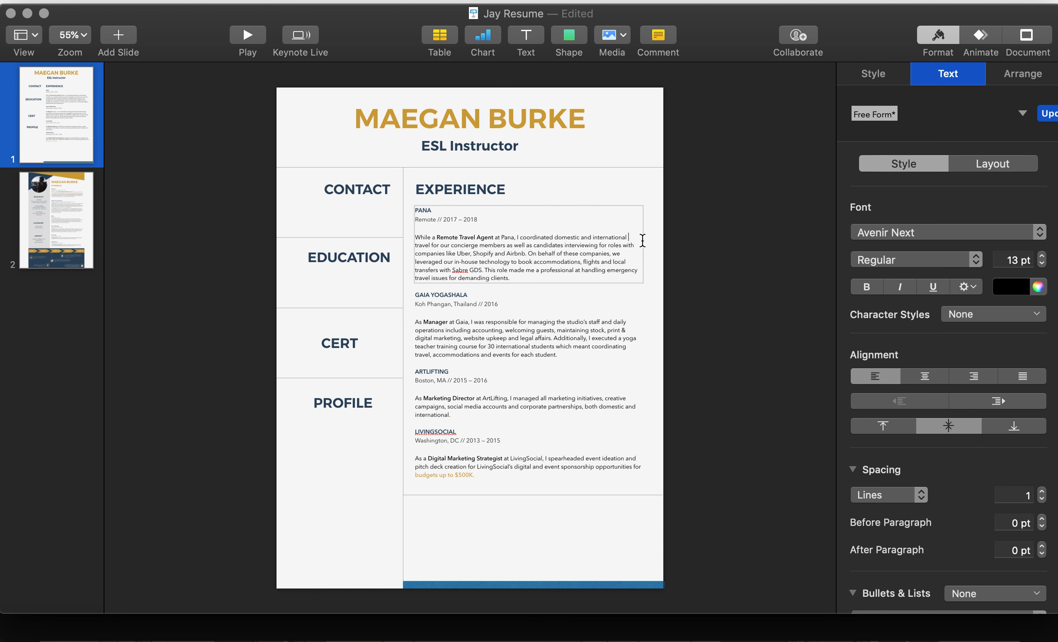
click(653, 241)
click(622, 244)
drag(644, 243, 653, 240)
click(645, 284)
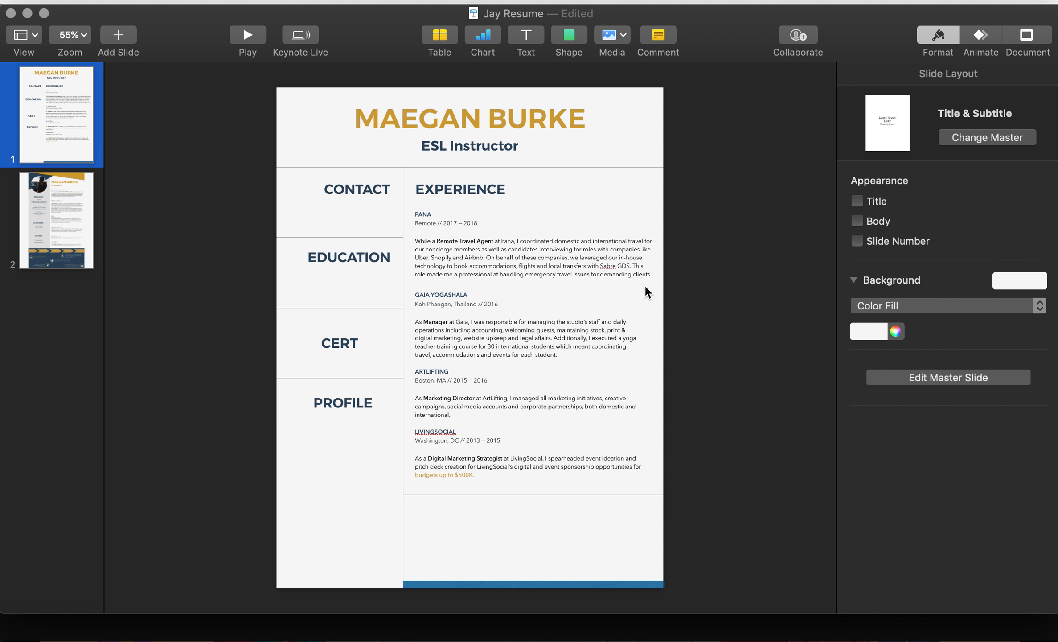
Step: Revert PANA to 503 pt, then move CERT and PROFILE right against the column divider
click(594, 317)
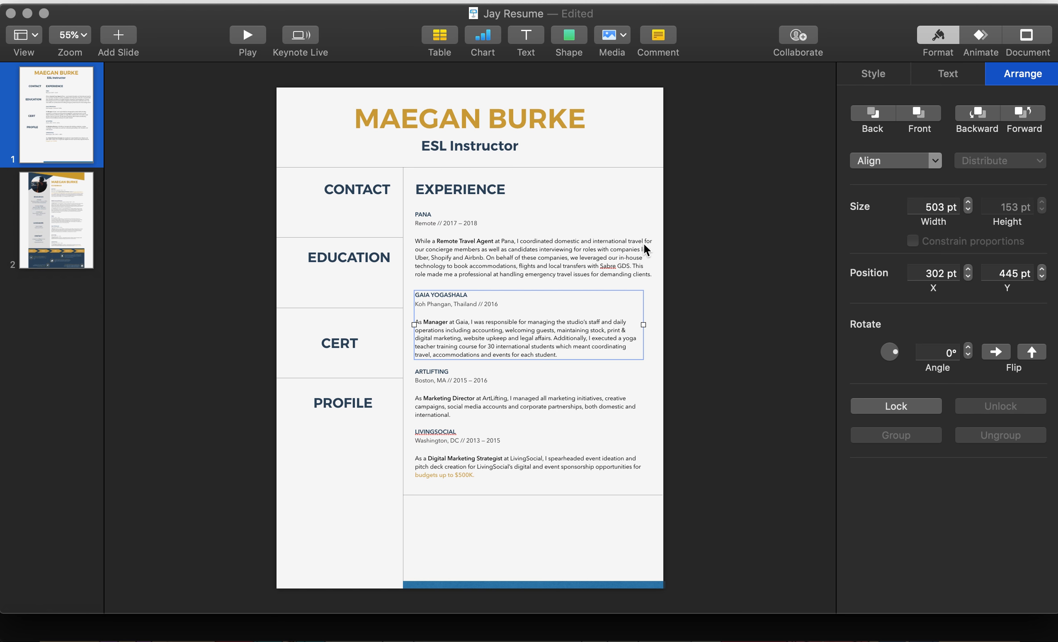
key(super+z)
click(685, 247)
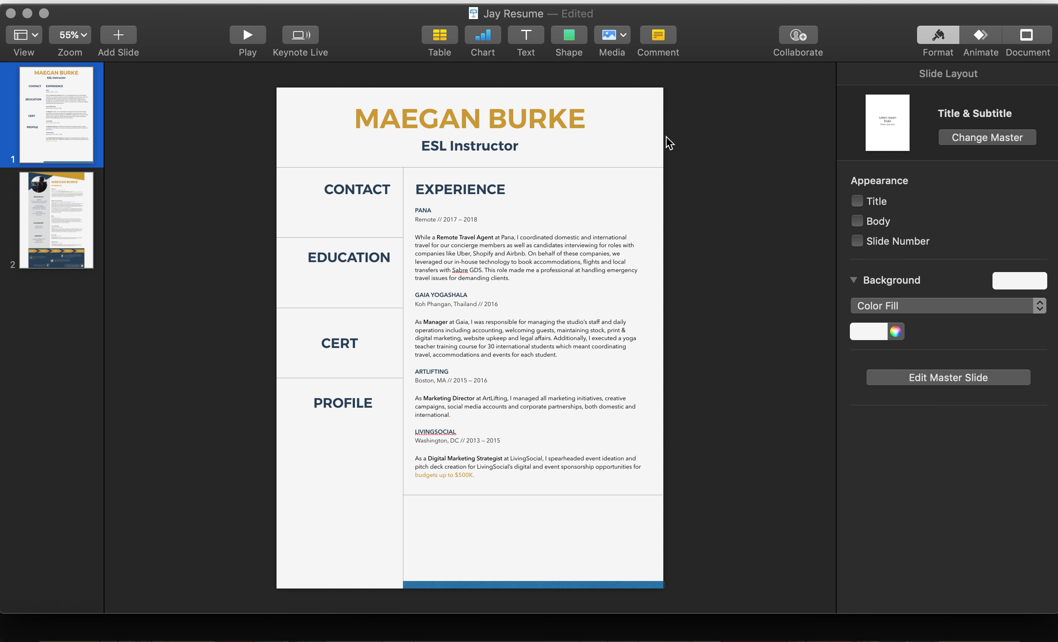
drag(347, 347, 379, 329)
drag(365, 403, 378, 396)
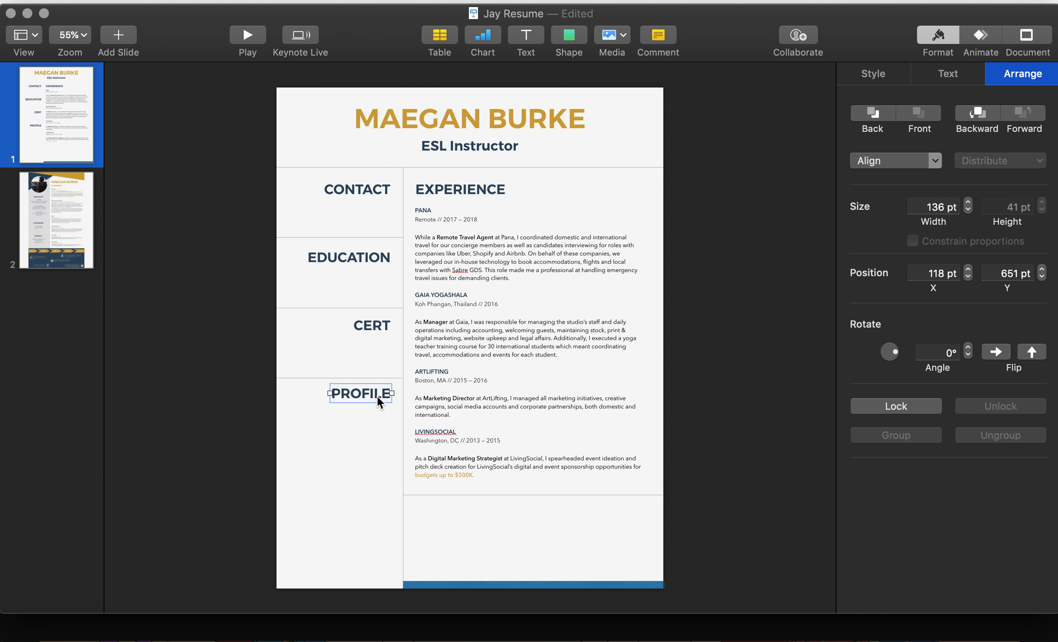
Step: Screenshot the yellow and teal area of the canva-yellow resume, then open Keynote's Choose image dialog
key(super+Tab)
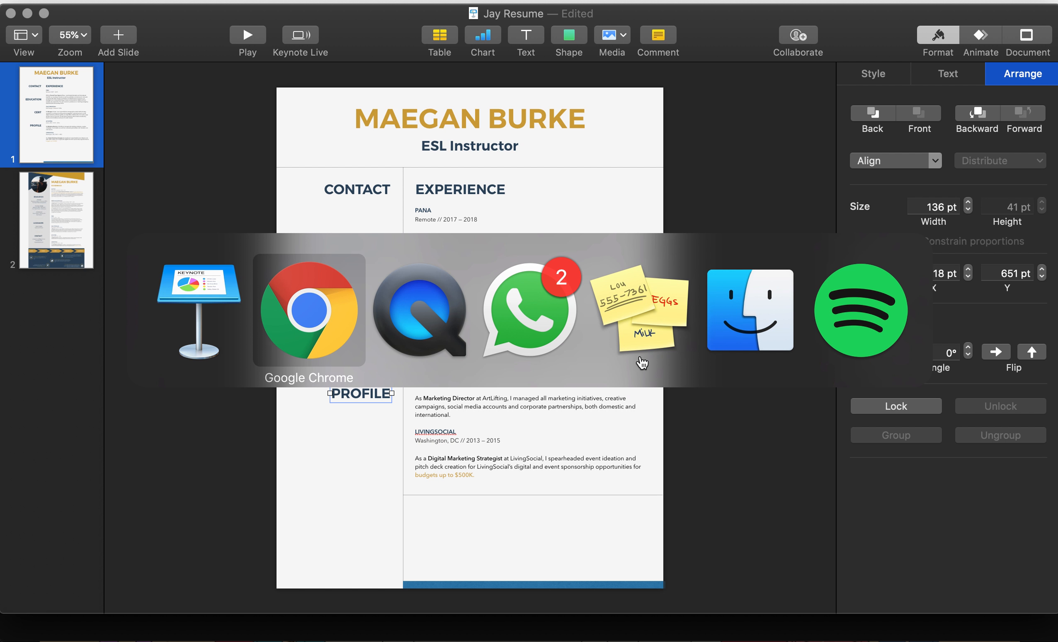
click(798, 18)
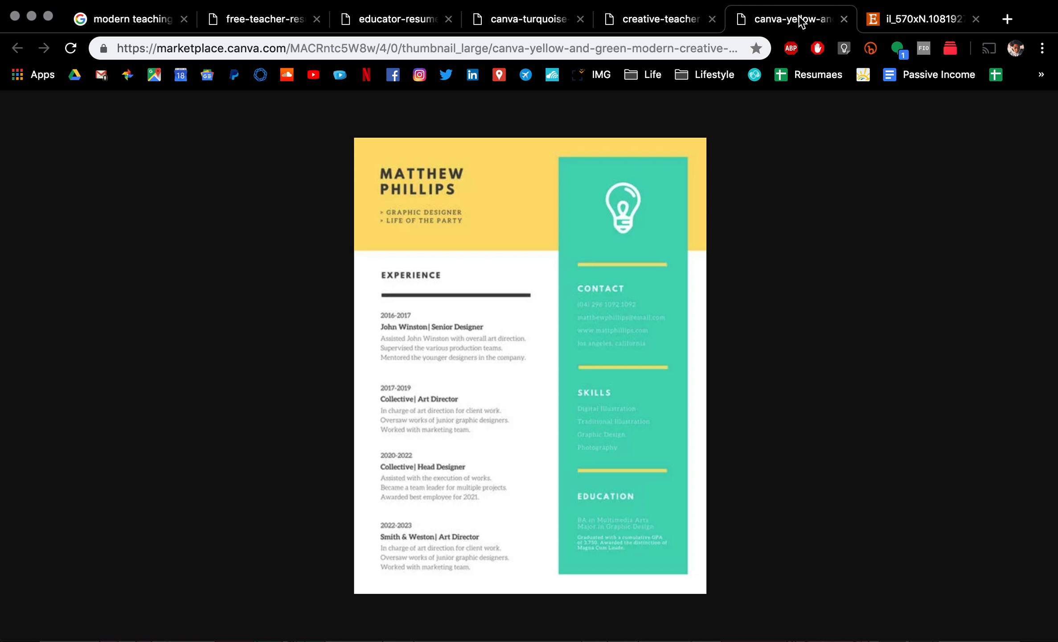
key(super+shift+4)
drag(501, 169, 596, 243)
key(super+Tab)
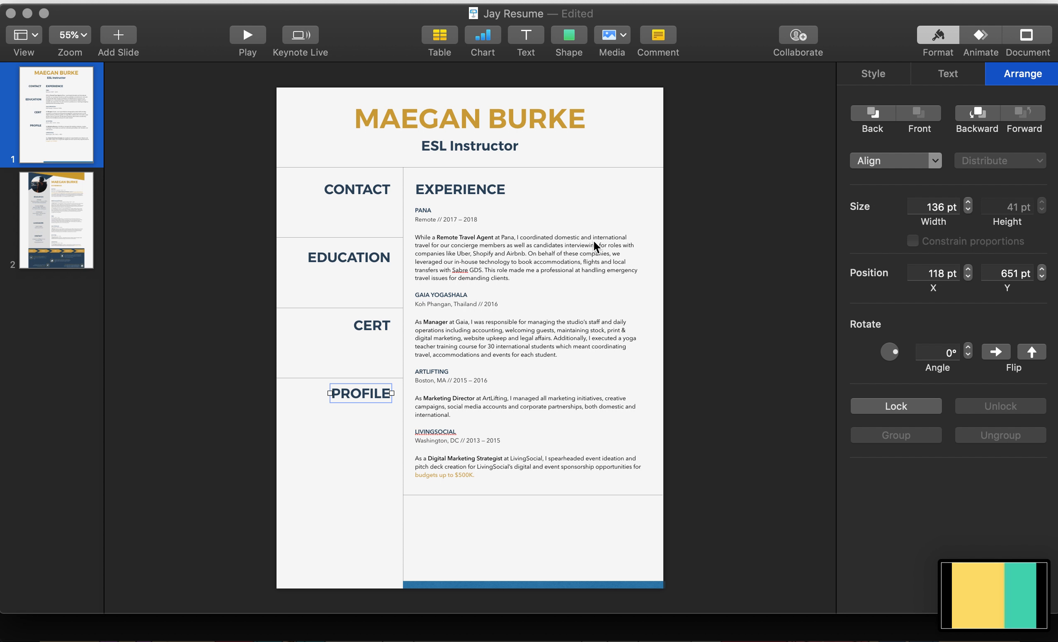
key(super+shift+v)
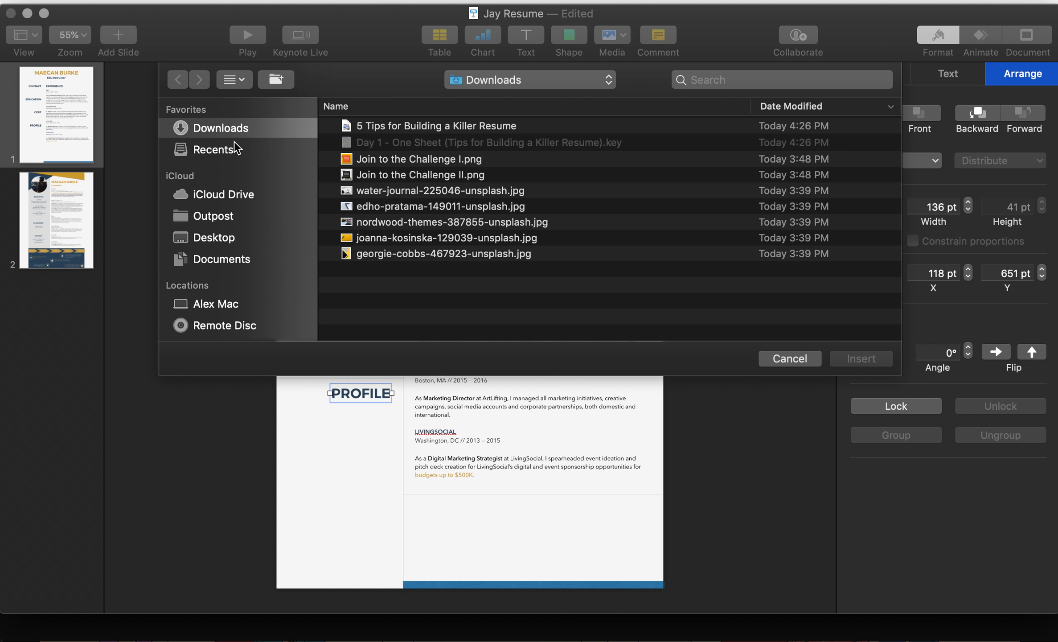
Step: Insert the newest Desktop screenshot and place it at 350×275 pt below PROFILE at lower left
click(242, 236)
click(407, 127)
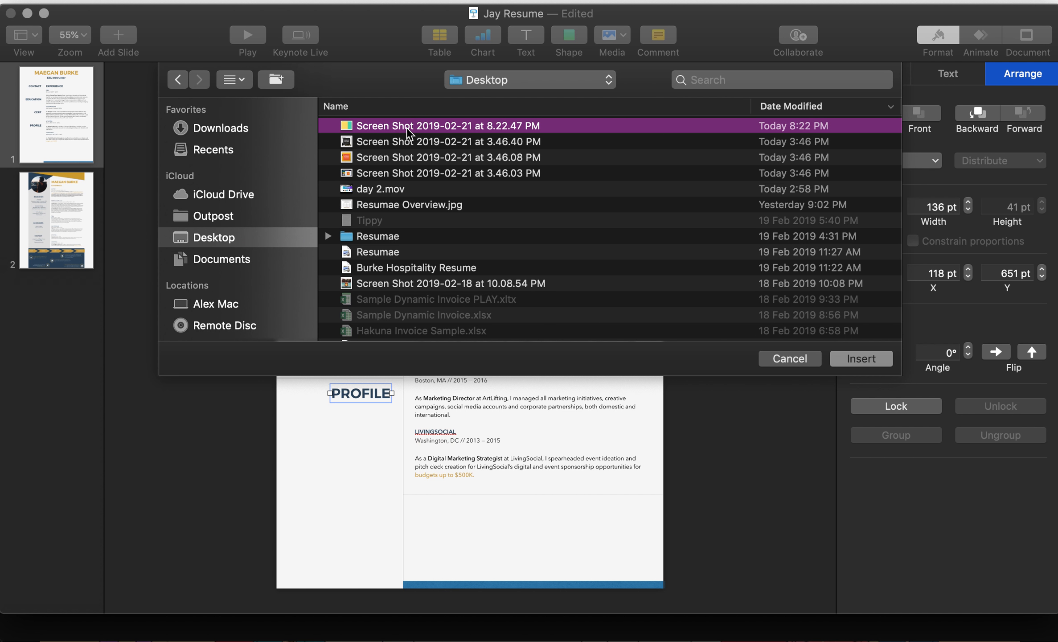
key(Escape)
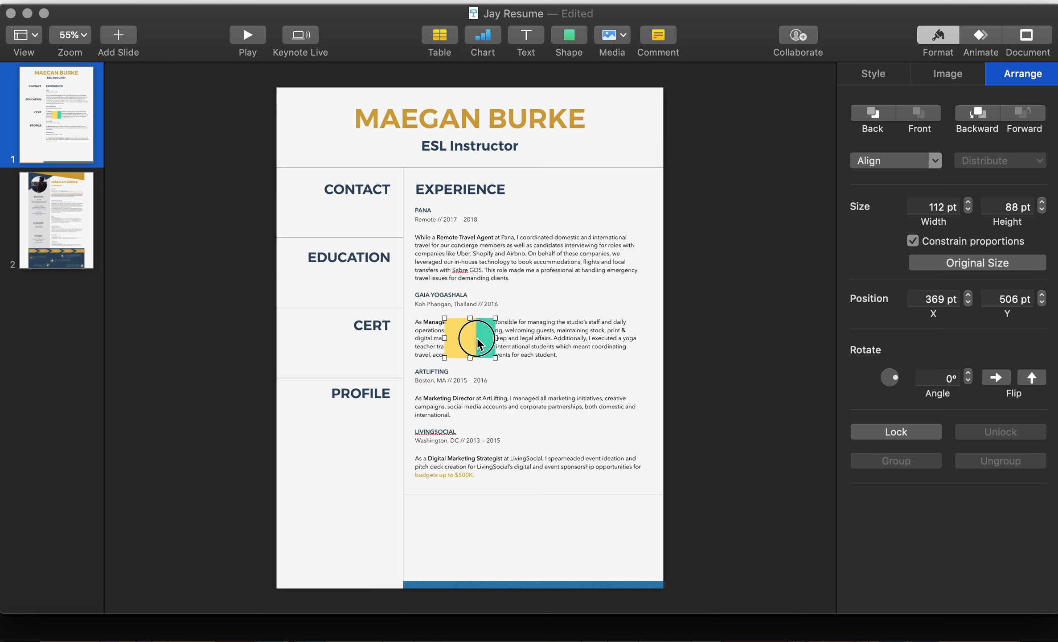
drag(471, 338, 747, 359)
click(741, 254)
drag(741, 253, 353, 482)
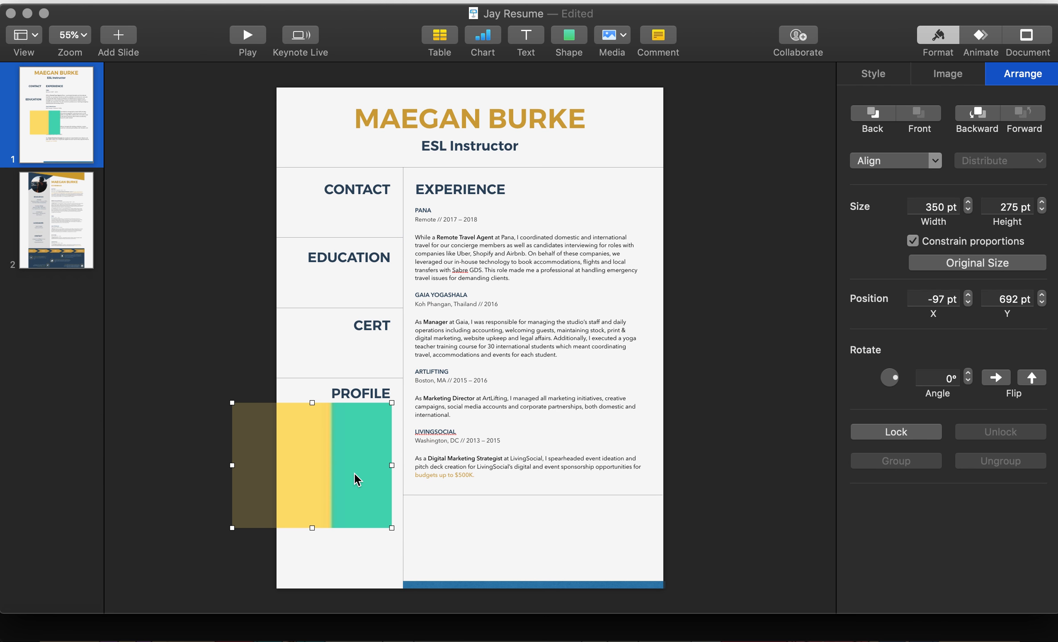
click(738, 255)
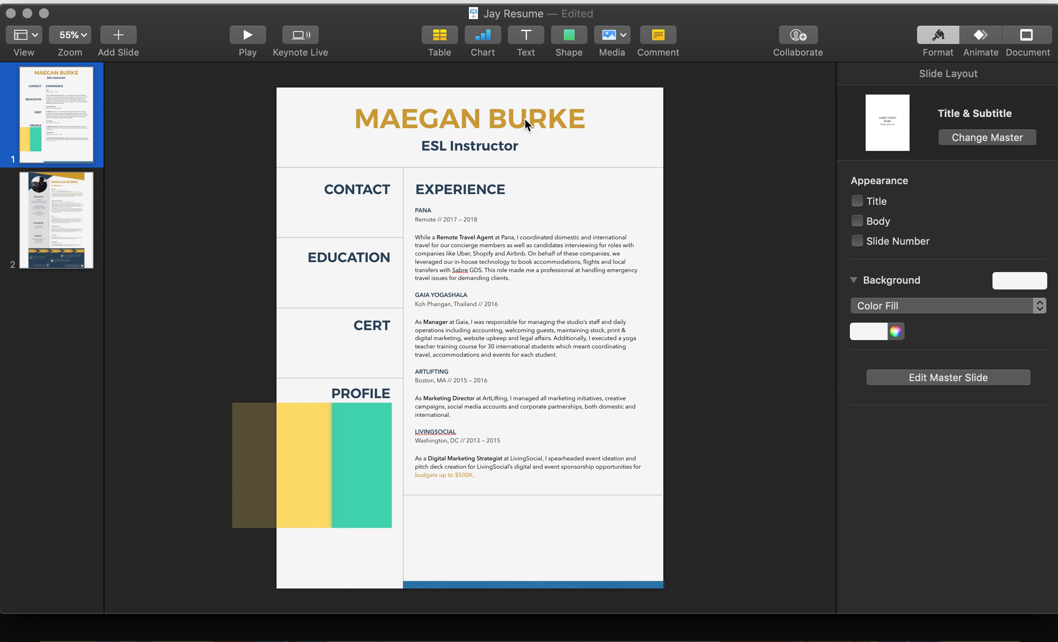
click(457, 110)
double_click(456, 110)
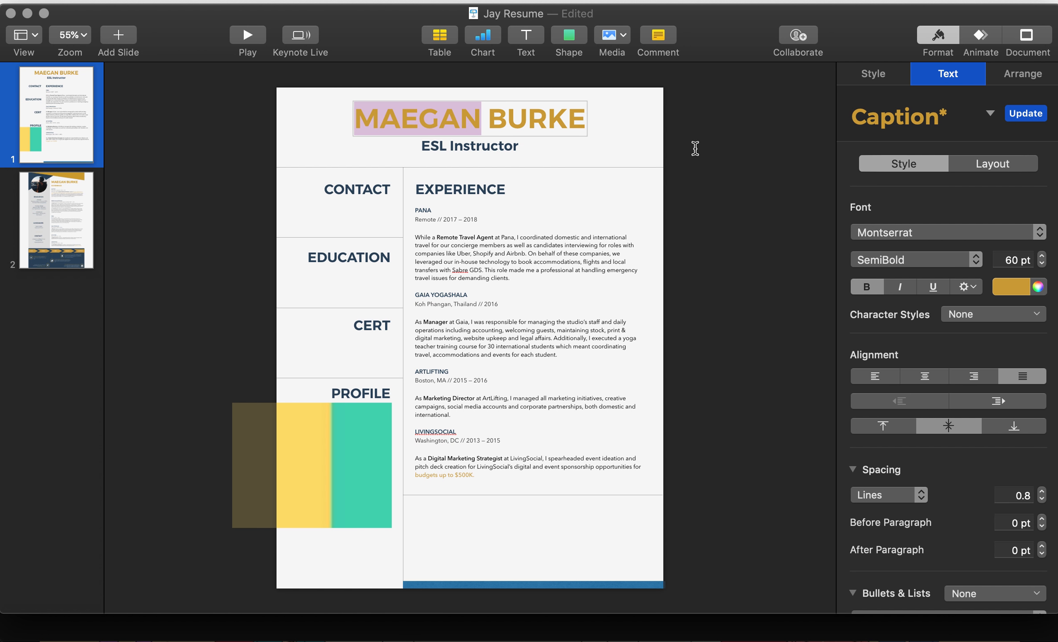
click(1020, 289)
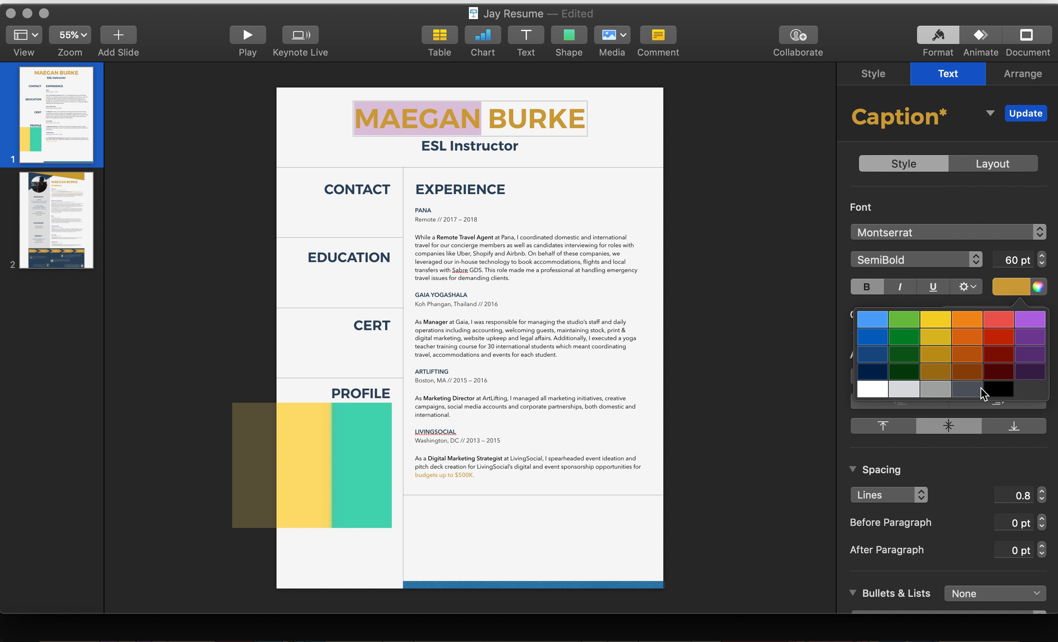
click(996, 390)
click(795, 371)
double_click(496, 115)
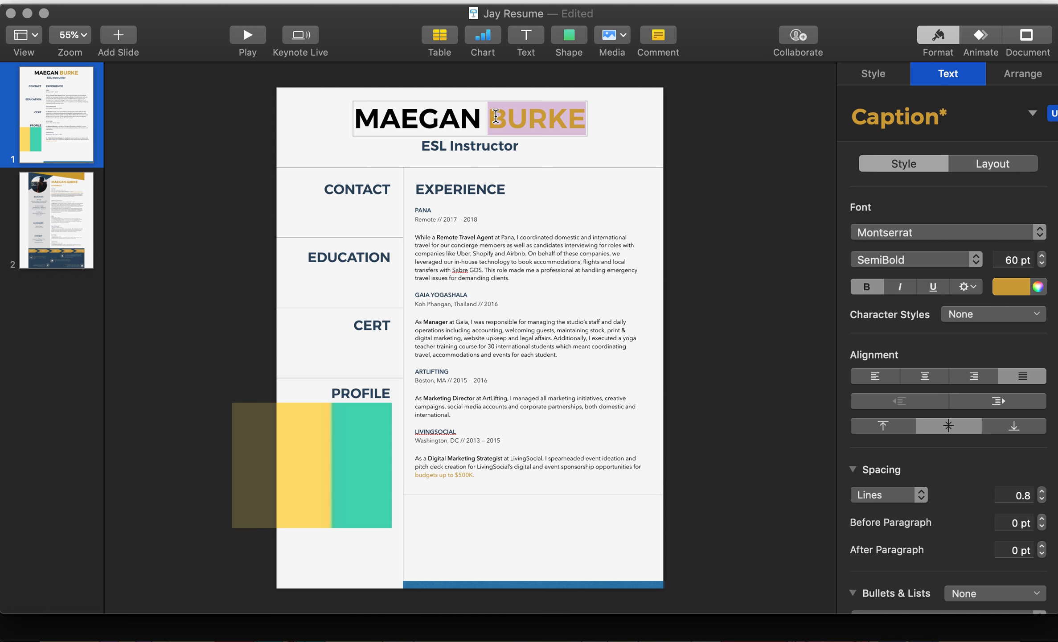
click(1038, 286)
click(659, 572)
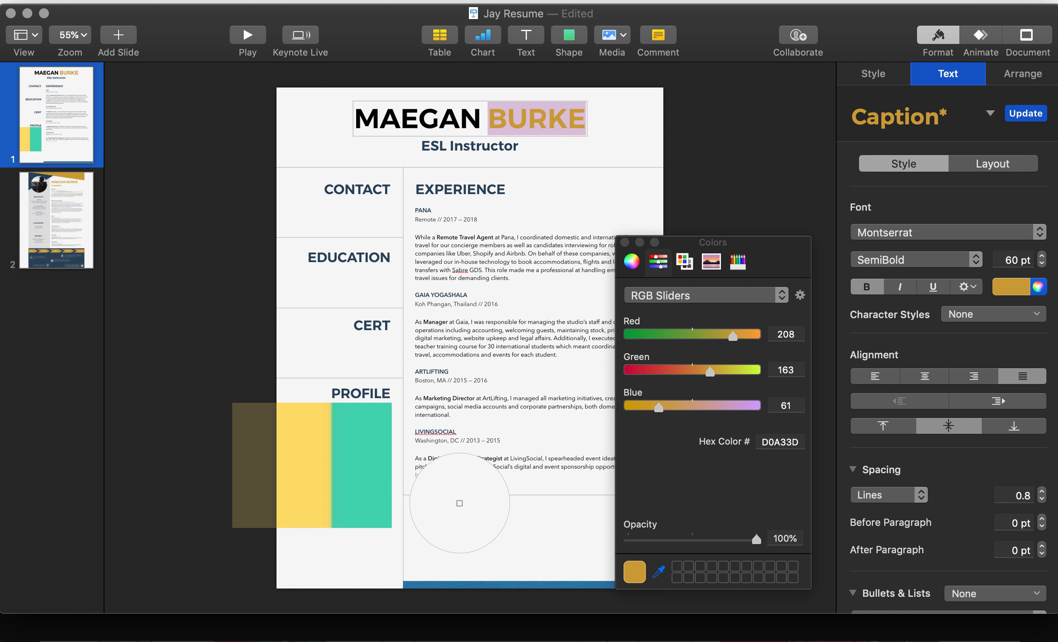
click(343, 459)
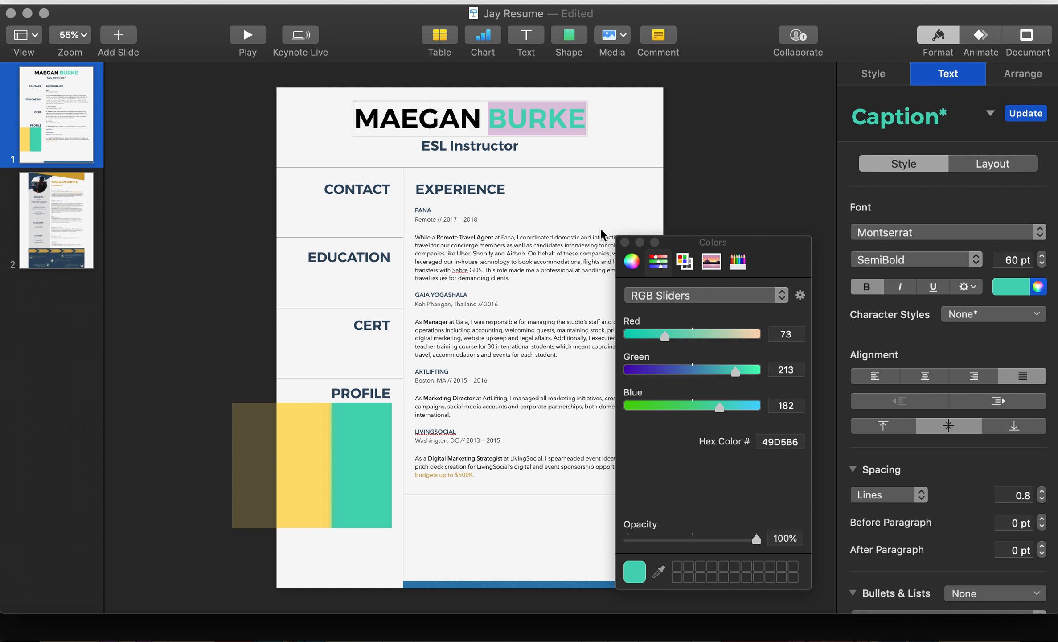
click(505, 126)
triple_click(505, 127)
click(659, 571)
click(383, 458)
click(701, 220)
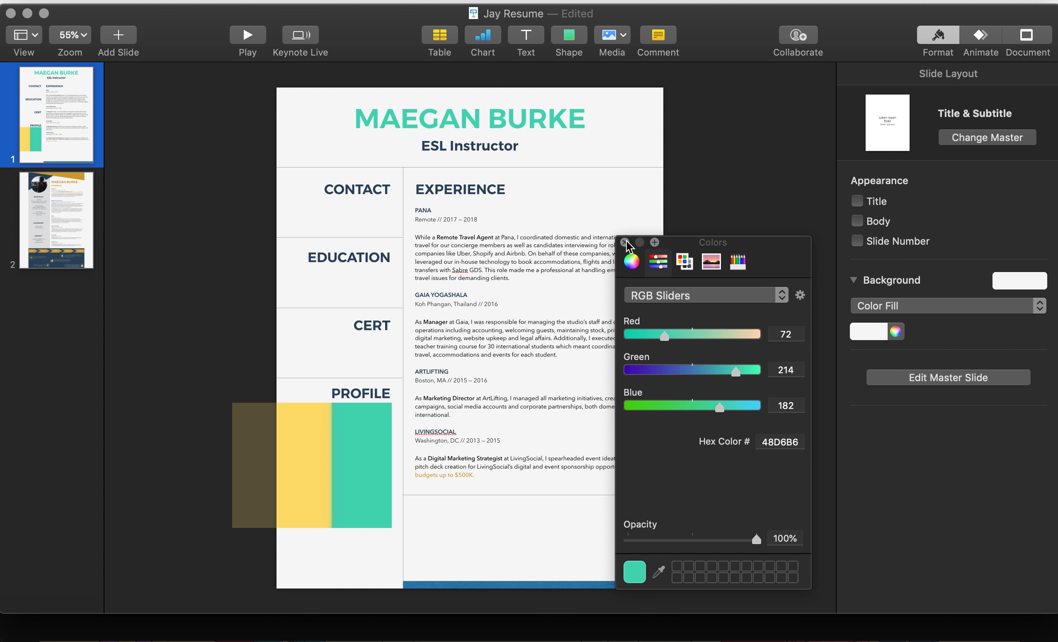
click(481, 585)
Step: Fill the bottom bar with the eyedropped block yellow, hex FCDF70
click(659, 571)
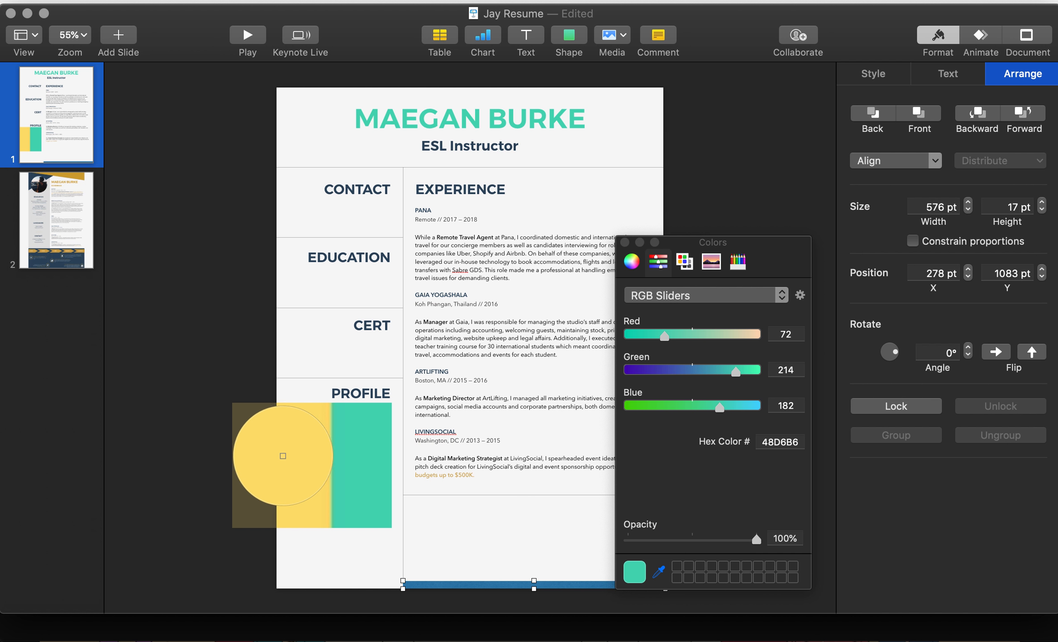
click(291, 460)
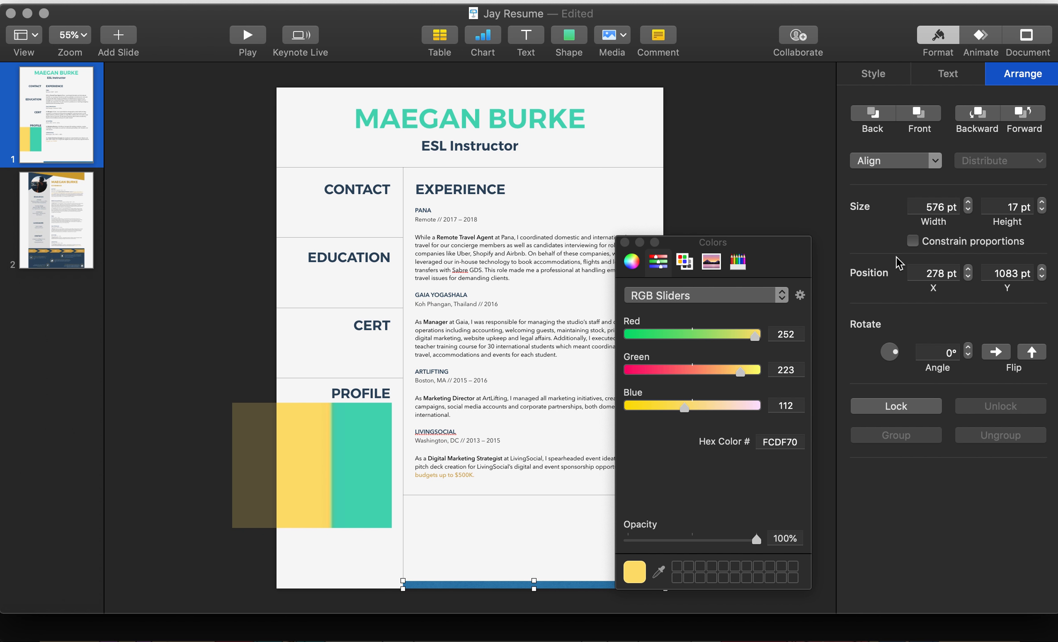
click(887, 75)
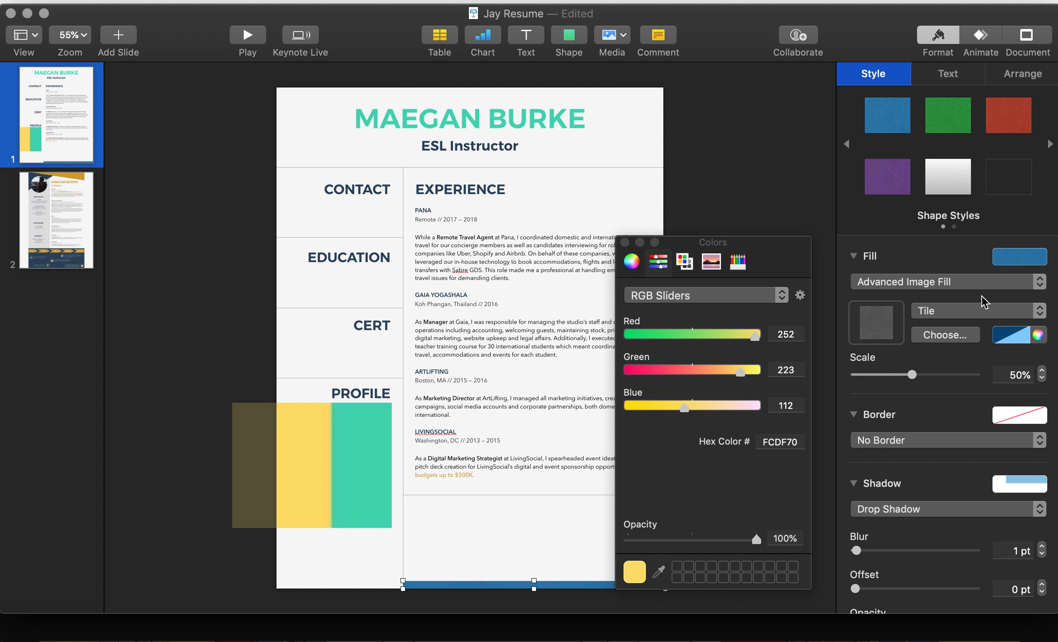
click(1039, 335)
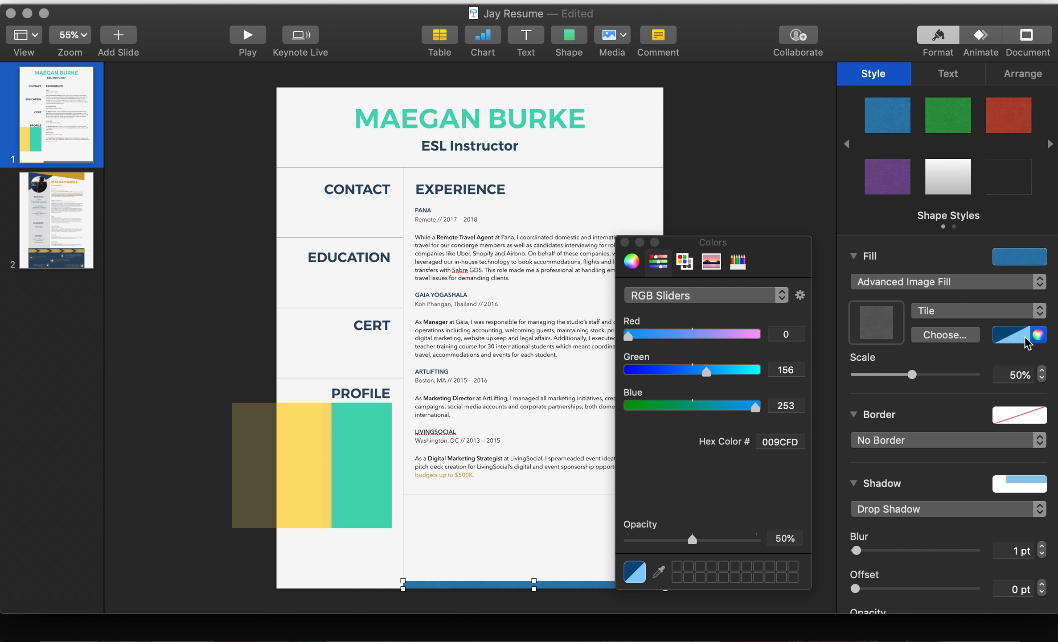
click(659, 571)
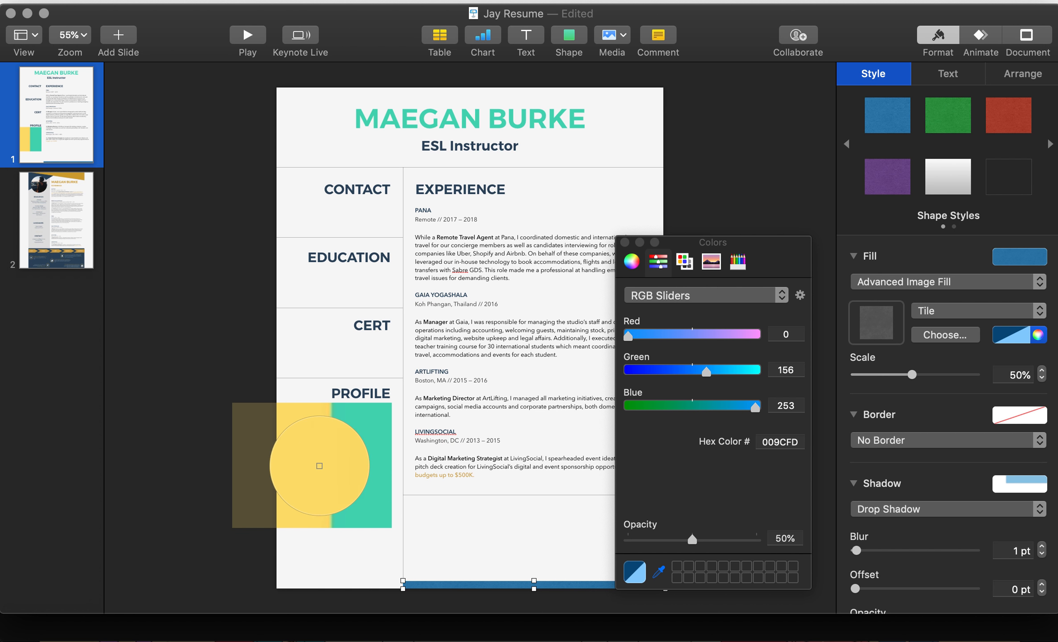
click(320, 468)
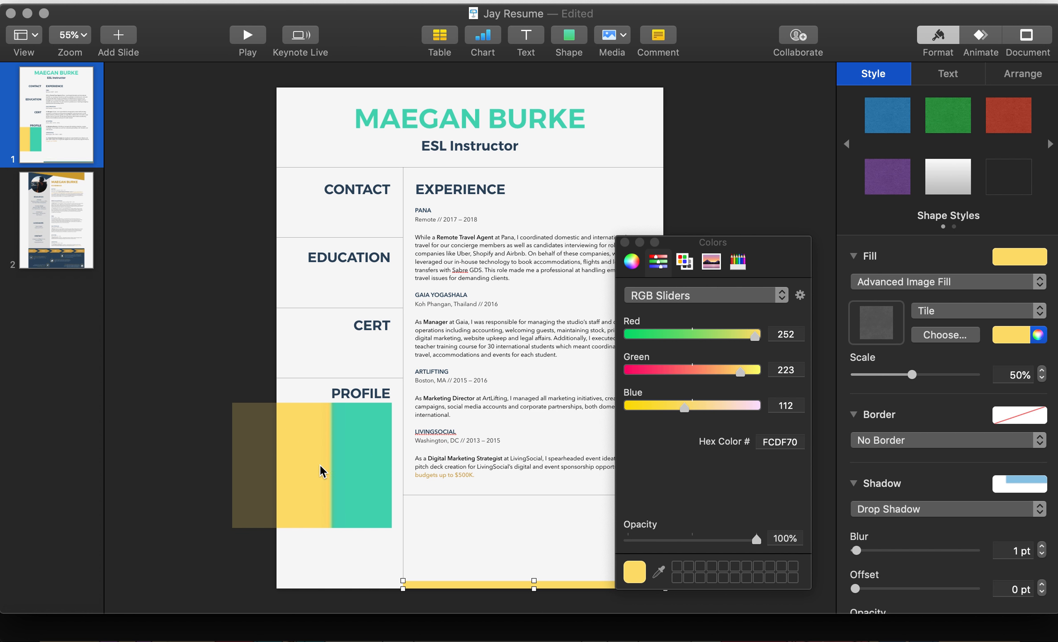
click(479, 152)
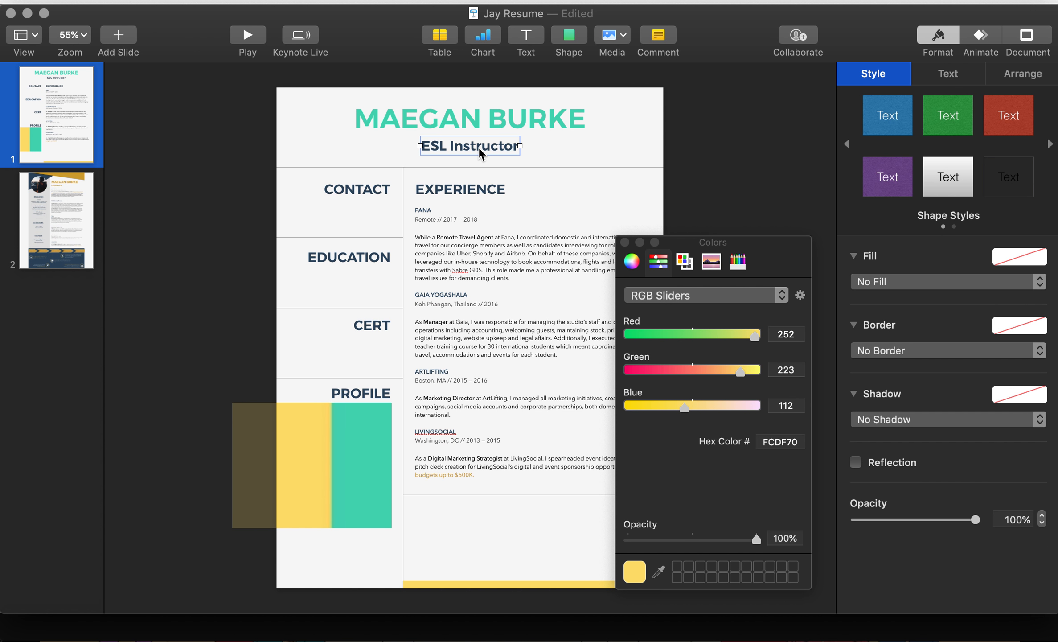
click(475, 117)
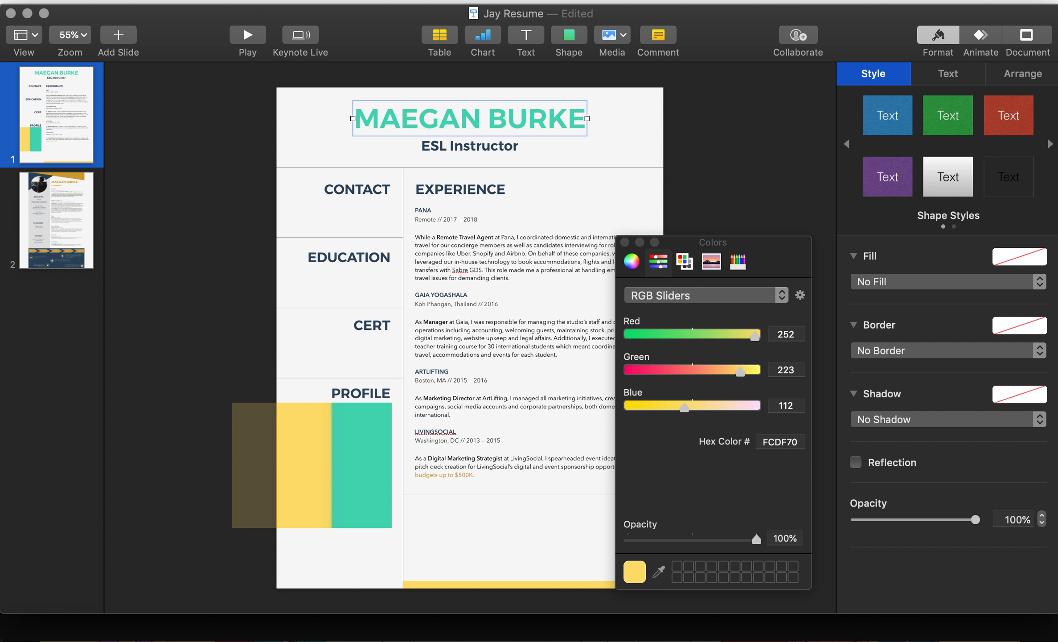
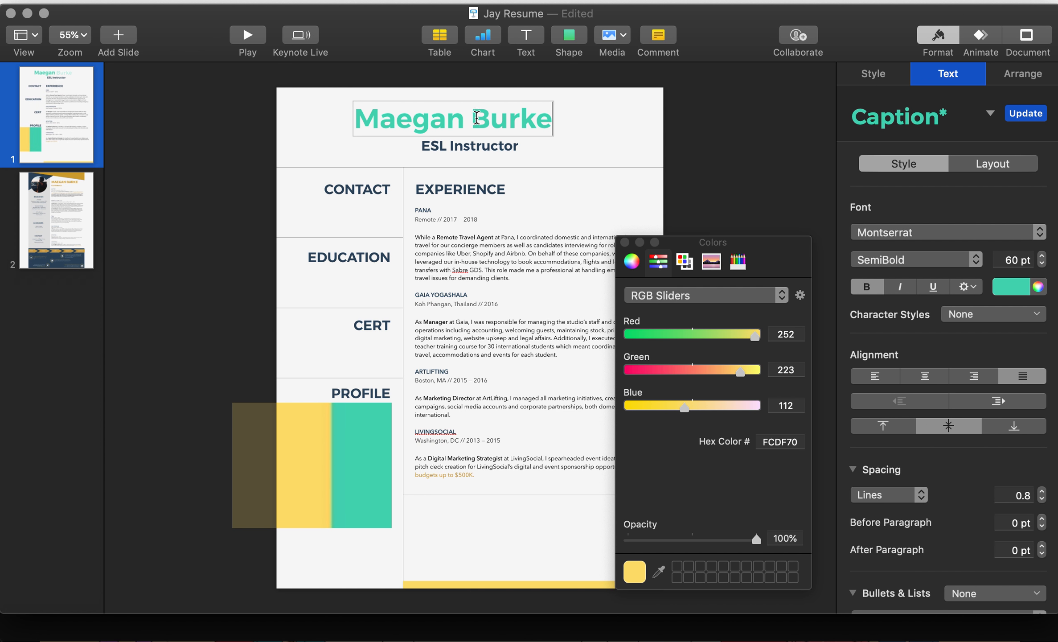
Step: Retype the subtitle in capitals as 'ESL INSTRUCTOR'
click(505, 151)
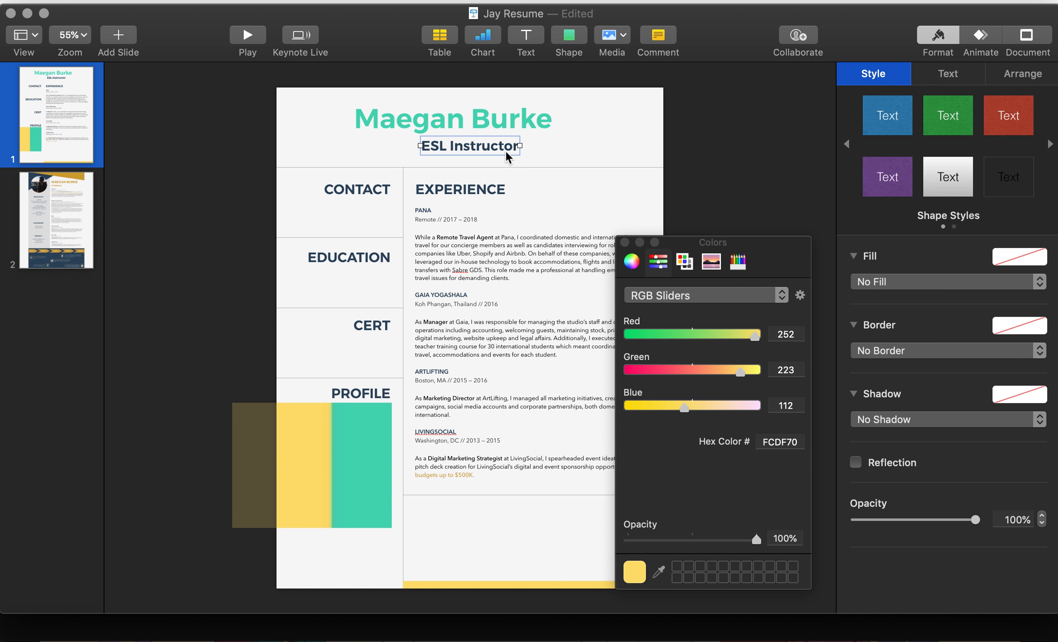
text(E)
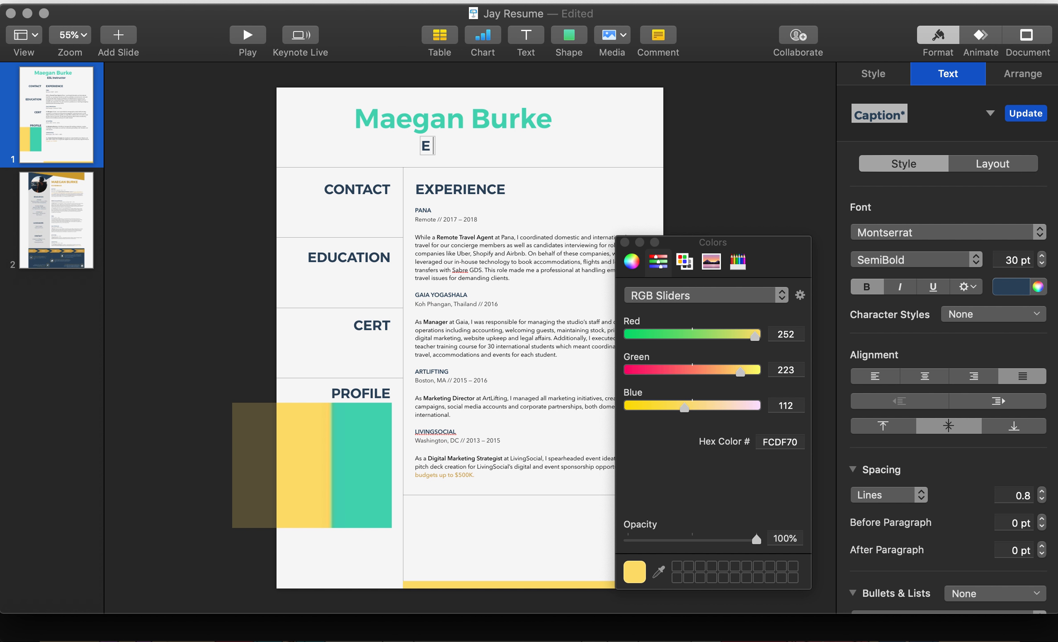
text(SL I)
key(super+a)
text(ESL In)
key(BackSpace)
text(NSTRUCTOR)
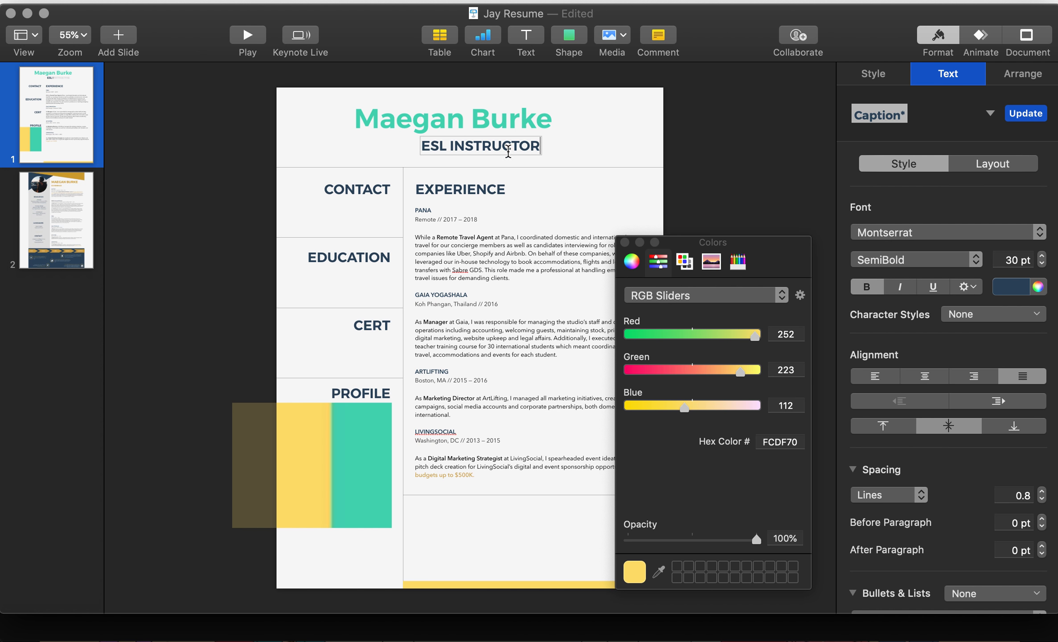
click(584, 152)
drag(532, 128, 510, 151)
click(520, 148)
click(640, 159)
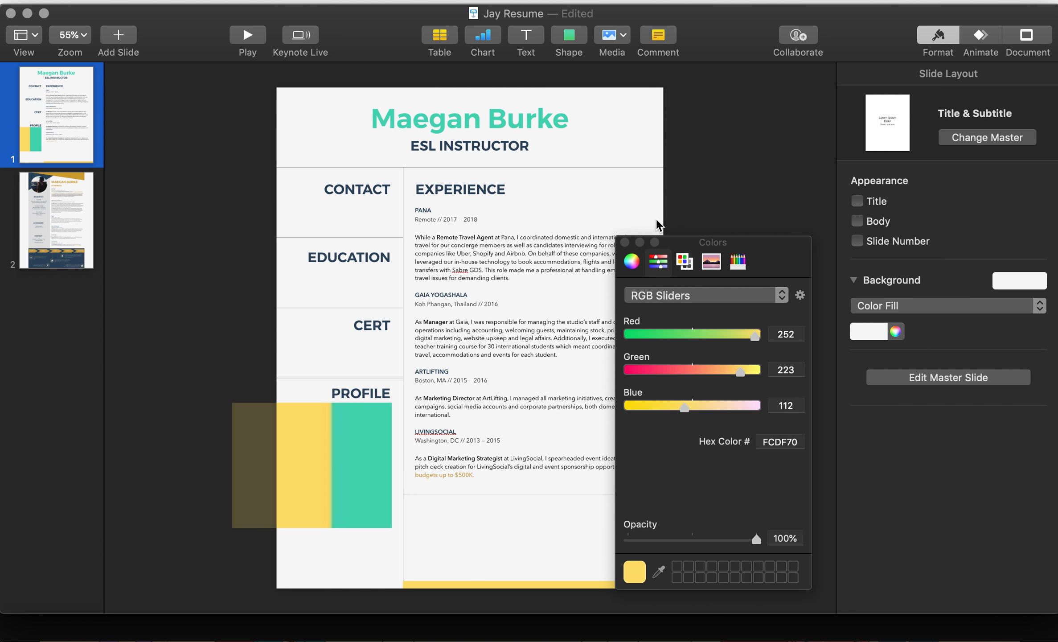
key(super+Tab)
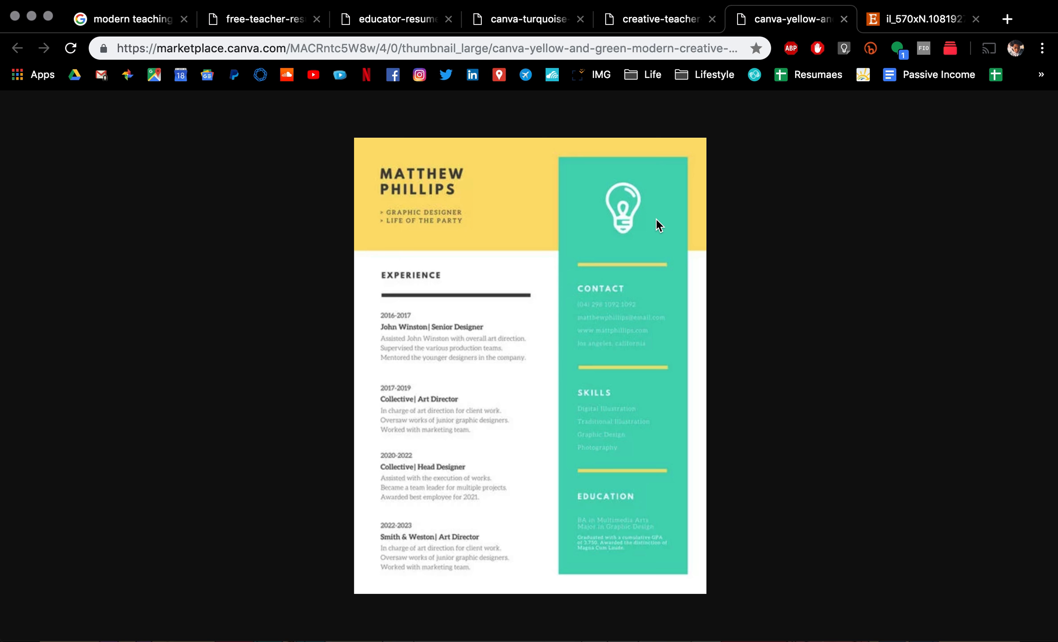
key(super+Tab)
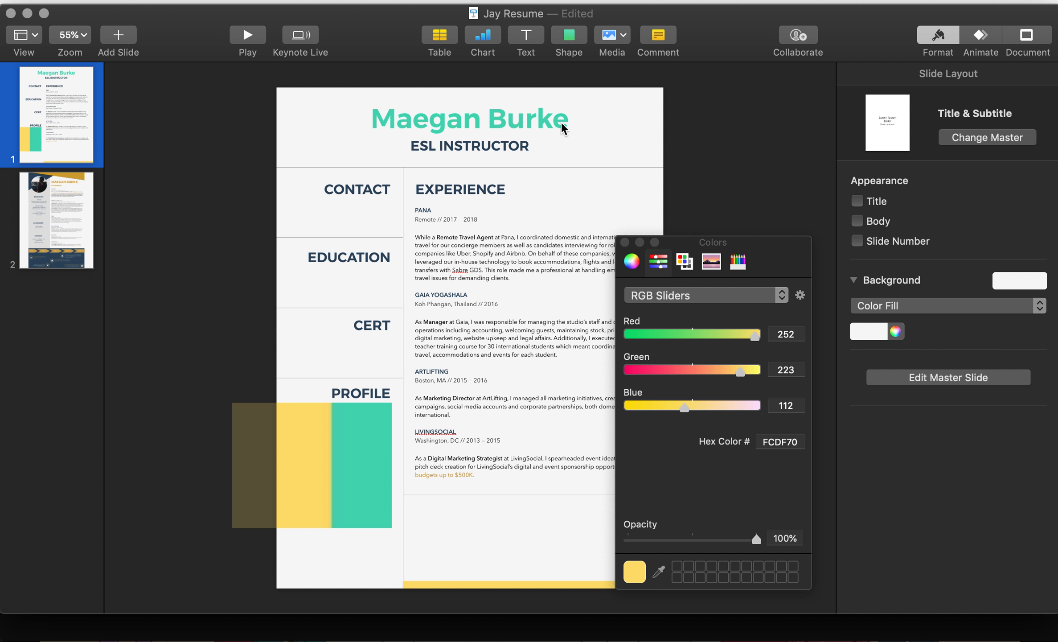
key(super+Tab)
key(super+Tab)
Step: Duplicate the bottom yellow bar up and stretch it into a wide header banner
click(555, 118)
click(680, 126)
click(569, 36)
click(317, 130)
click(571, 584)
drag(570, 585, 424, 92)
drag(539, 96, 663, 167)
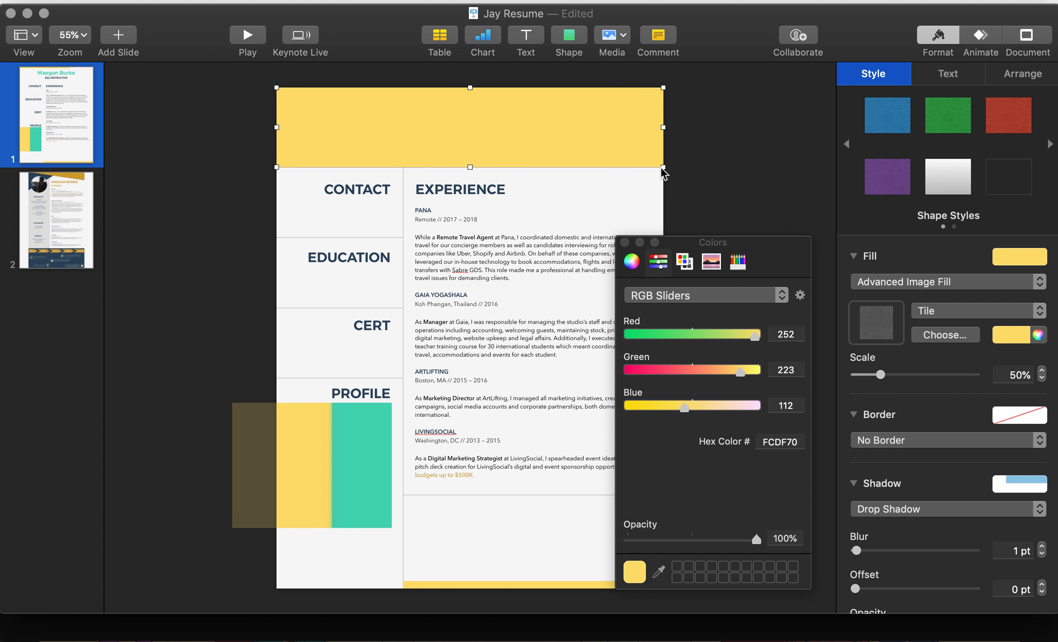
Step: Send the yellow banner to the back, behind the name and subtitle
right_click(640, 145)
click(668, 170)
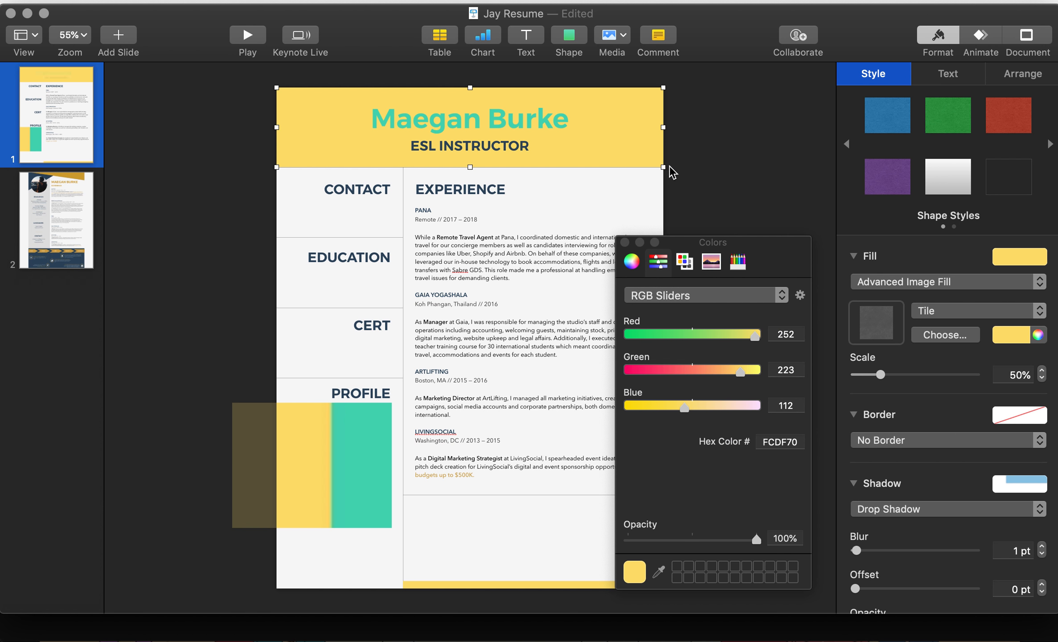
click(622, 151)
click(555, 131)
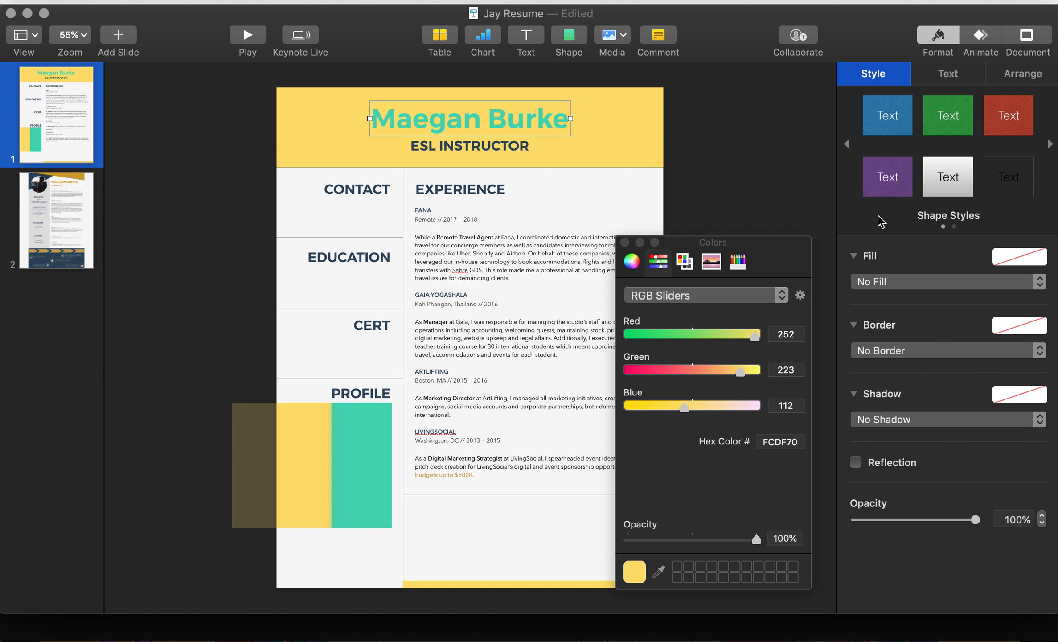
Step: Make the name text white
click(944, 74)
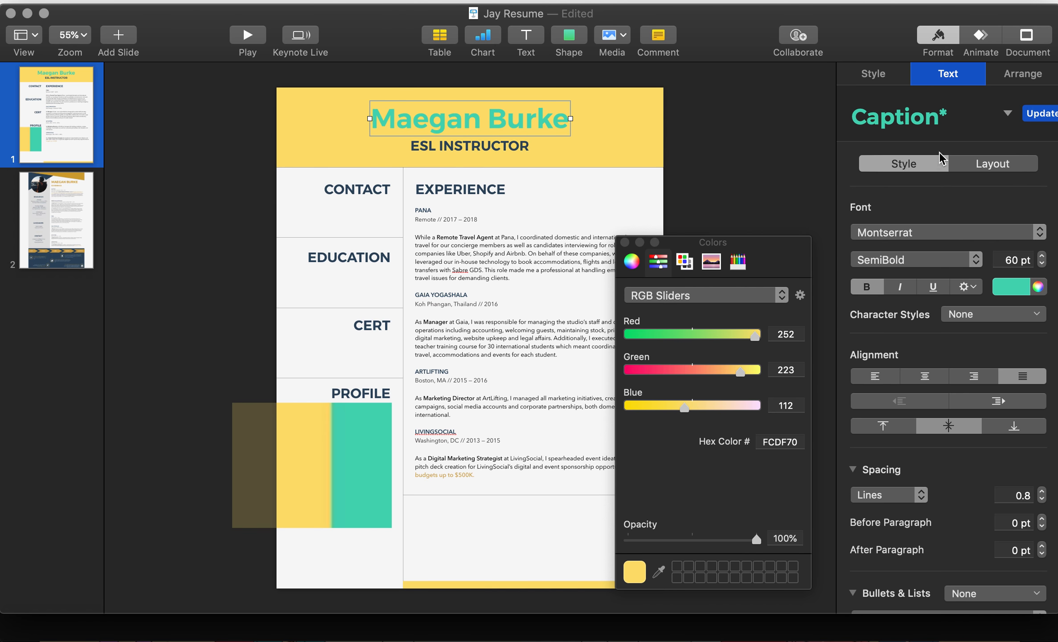
click(1022, 288)
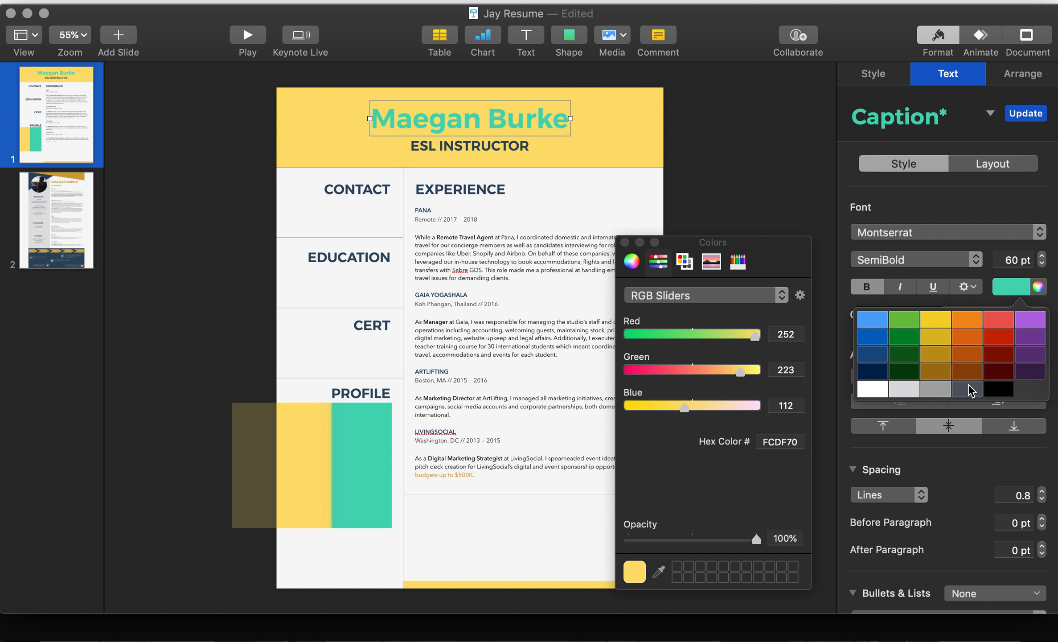
click(883, 392)
click(744, 202)
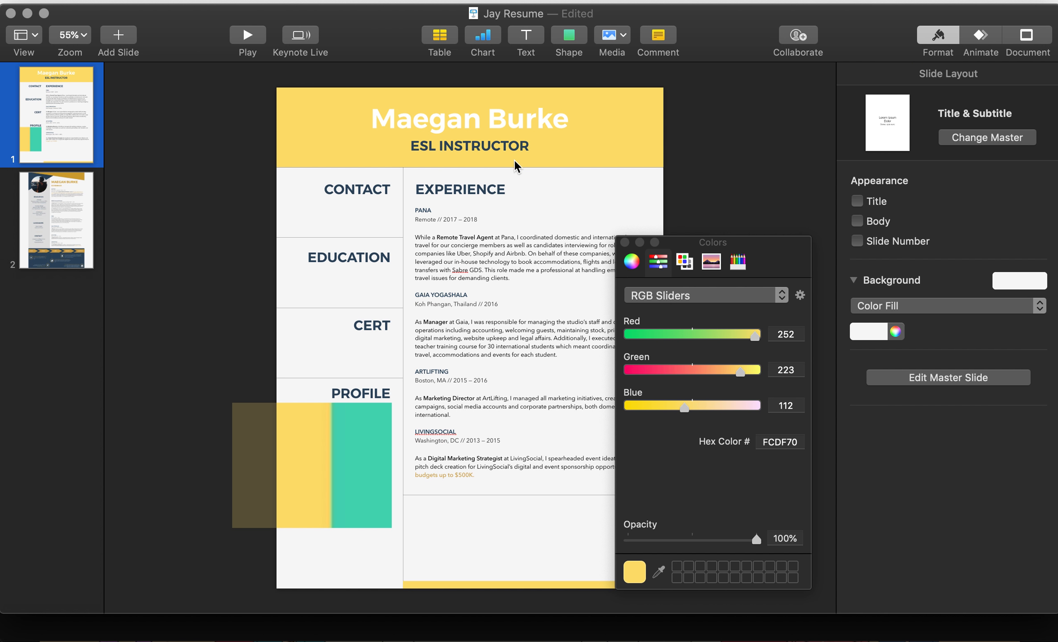
Step: Colour ESL INSTRUCTOR teal (48D6B6) by sampling the teal block
click(497, 143)
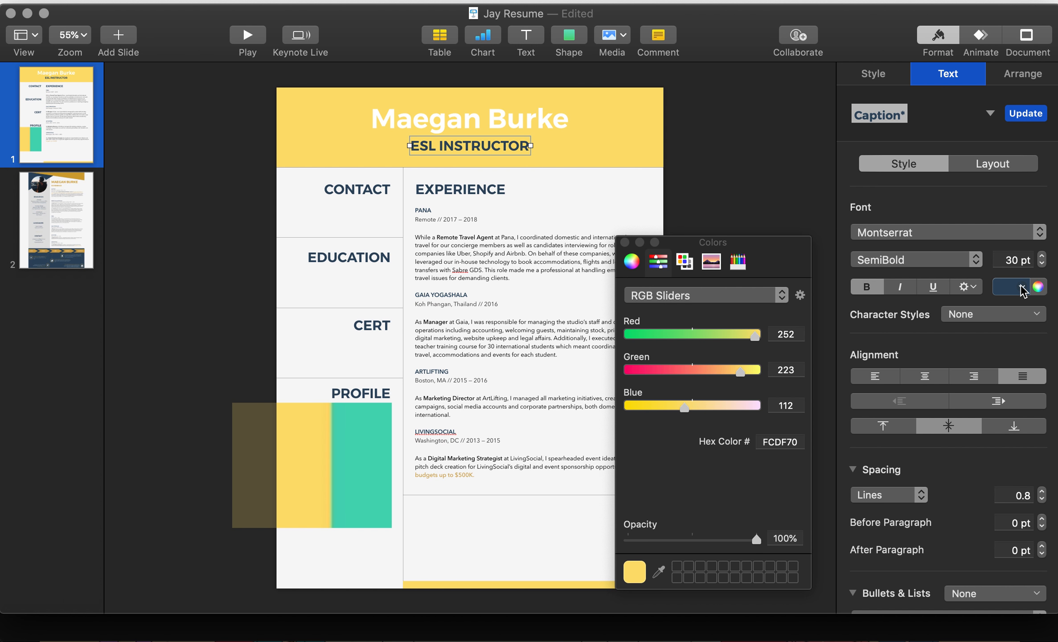
click(1038, 287)
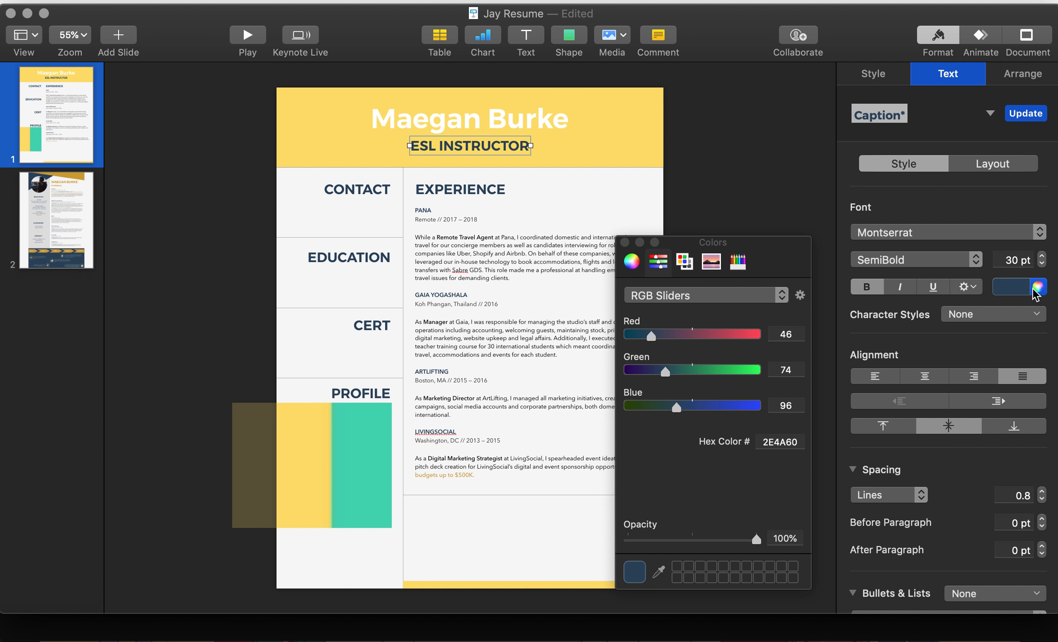
click(659, 571)
click(374, 479)
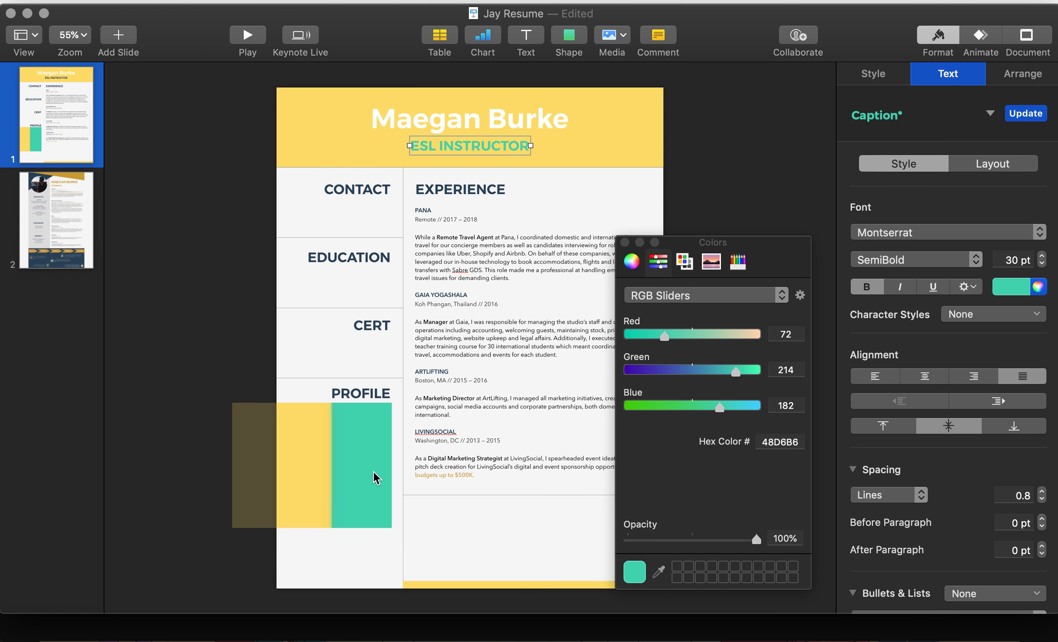
click(678, 204)
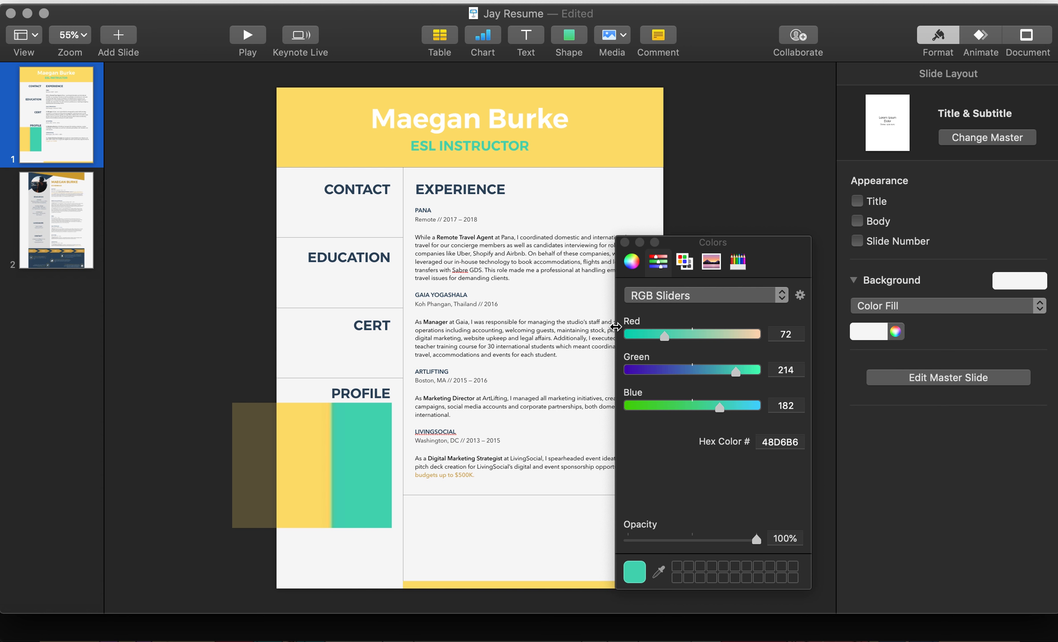
key(super+Tab)
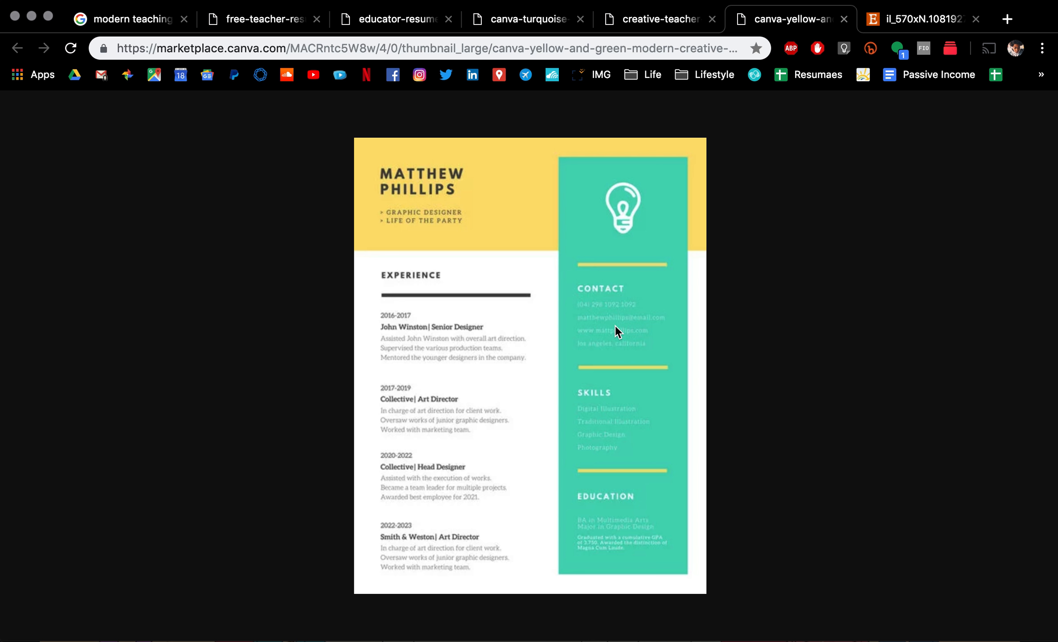
Step: Return from the Chrome reference resume to the Keynote resume
key(super+Tab)
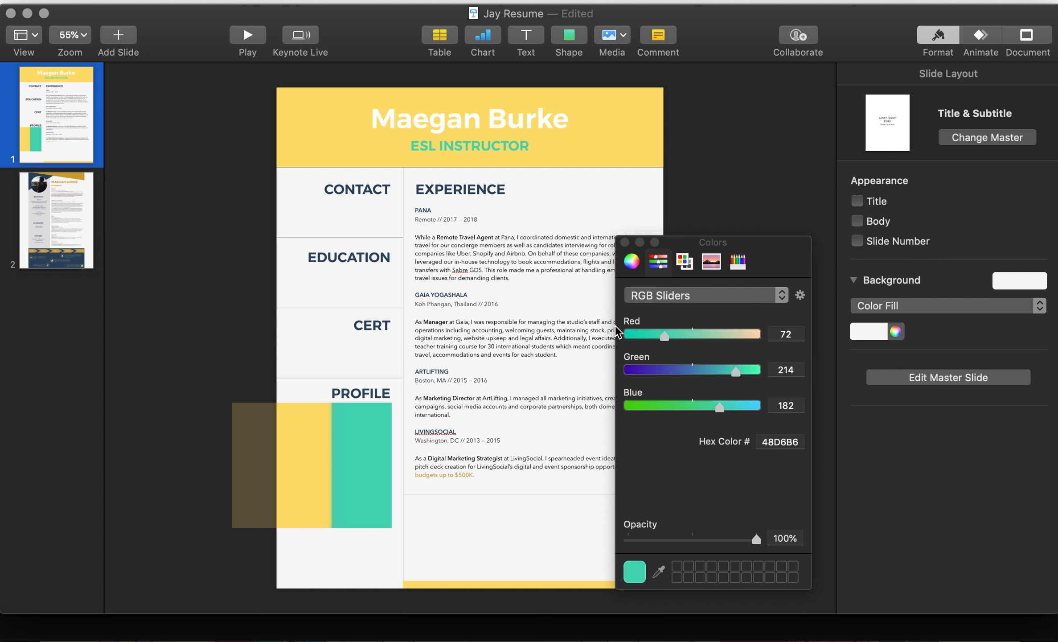
click(469, 150)
click(480, 120)
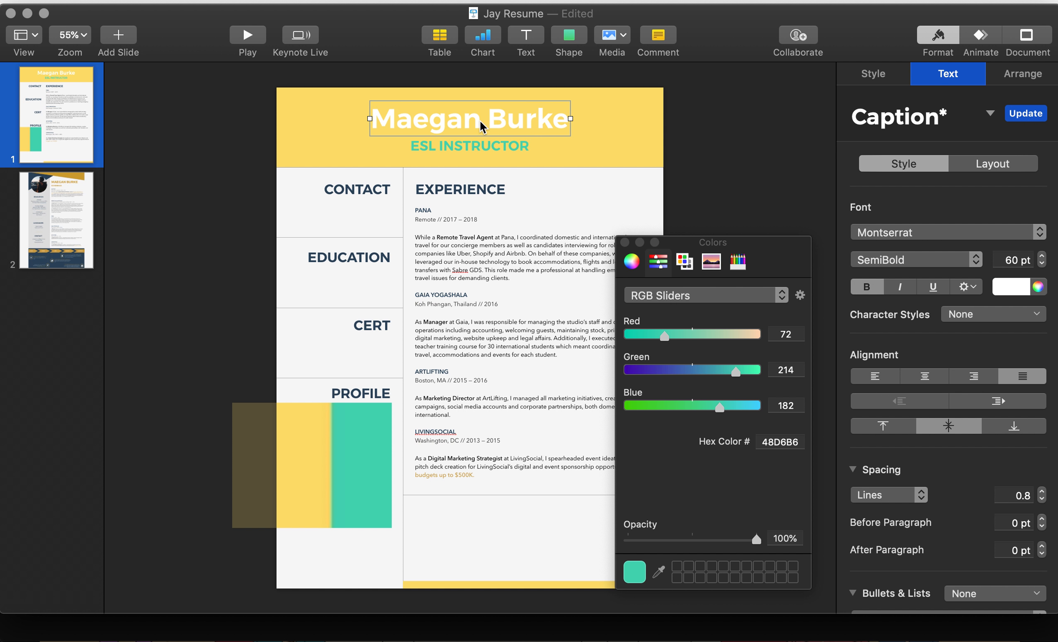
click(1024, 287)
click(977, 394)
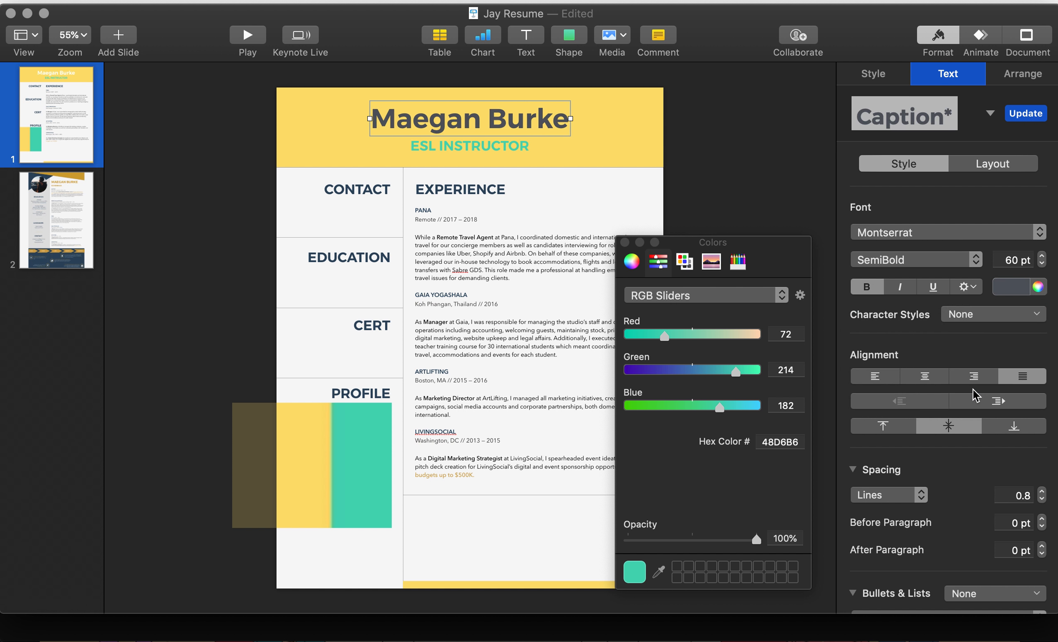
click(777, 200)
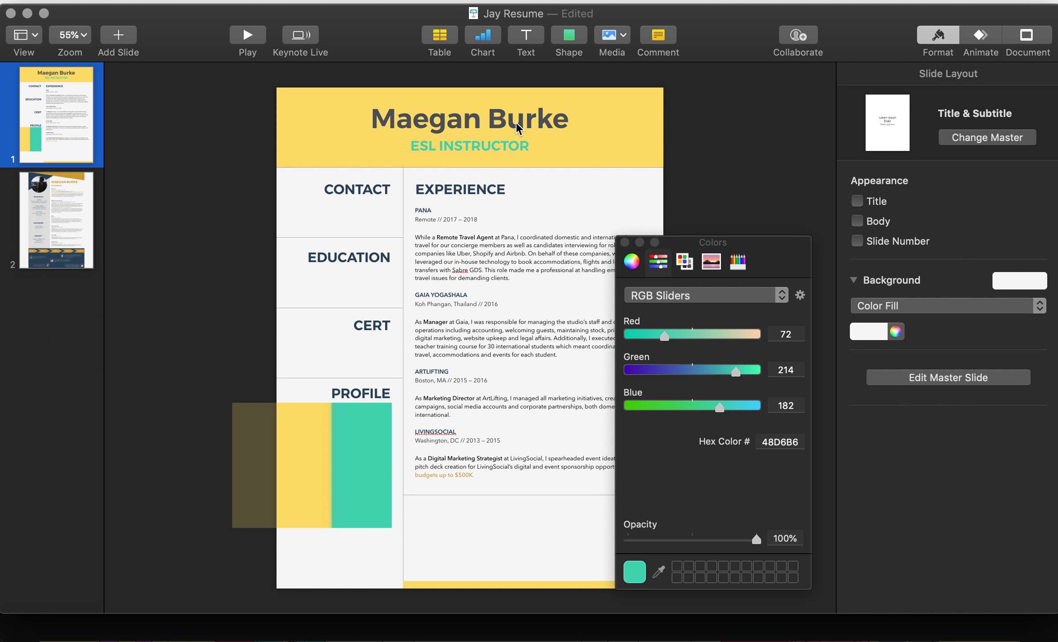
Step: Make the ESL INSTRUCTOR line white
click(503, 141)
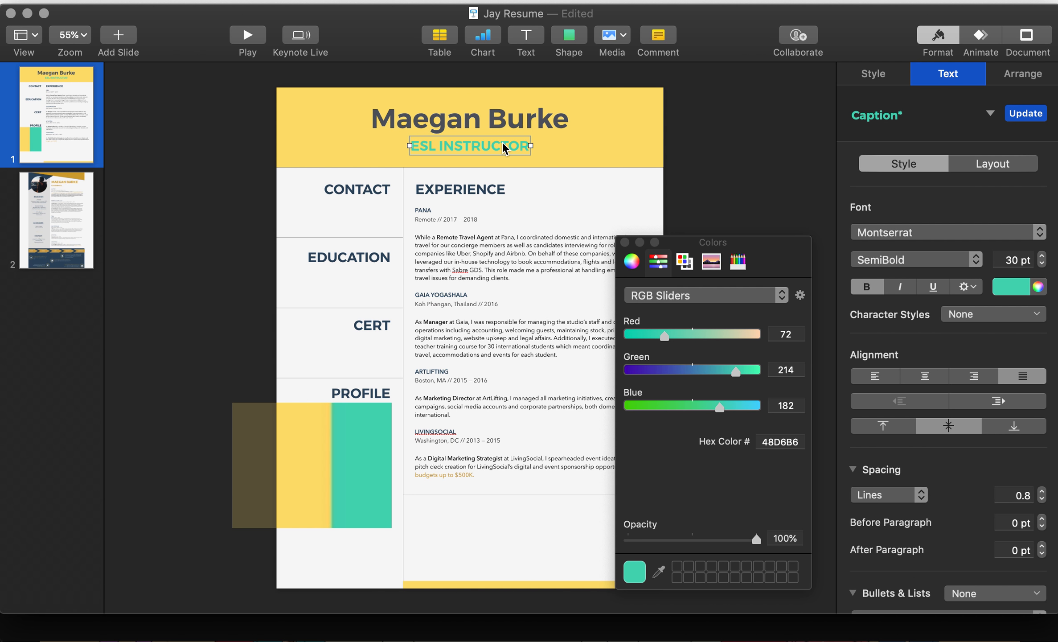
click(1021, 288)
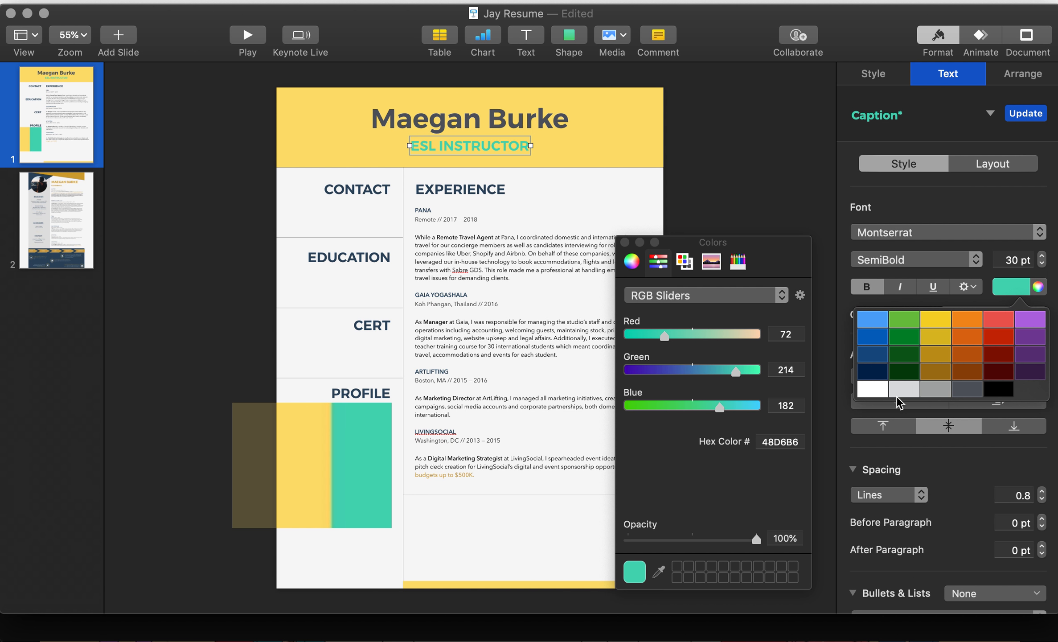
click(880, 396)
click(712, 193)
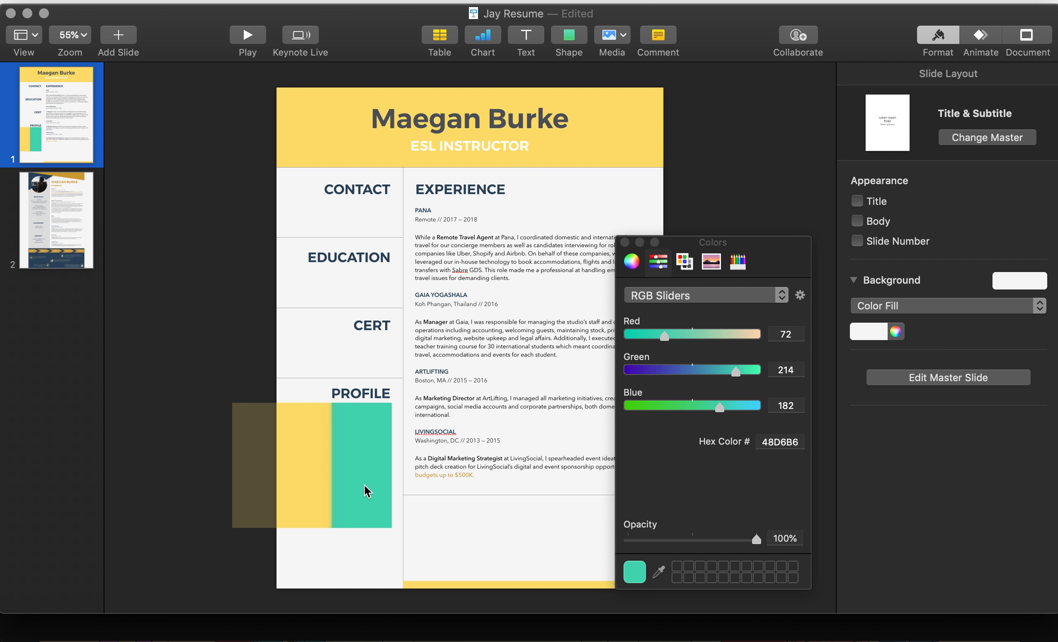
key(super+Tab)
Step: View the creative teacher and Etsy resume templates, then return to Keynote's name title
click(662, 15)
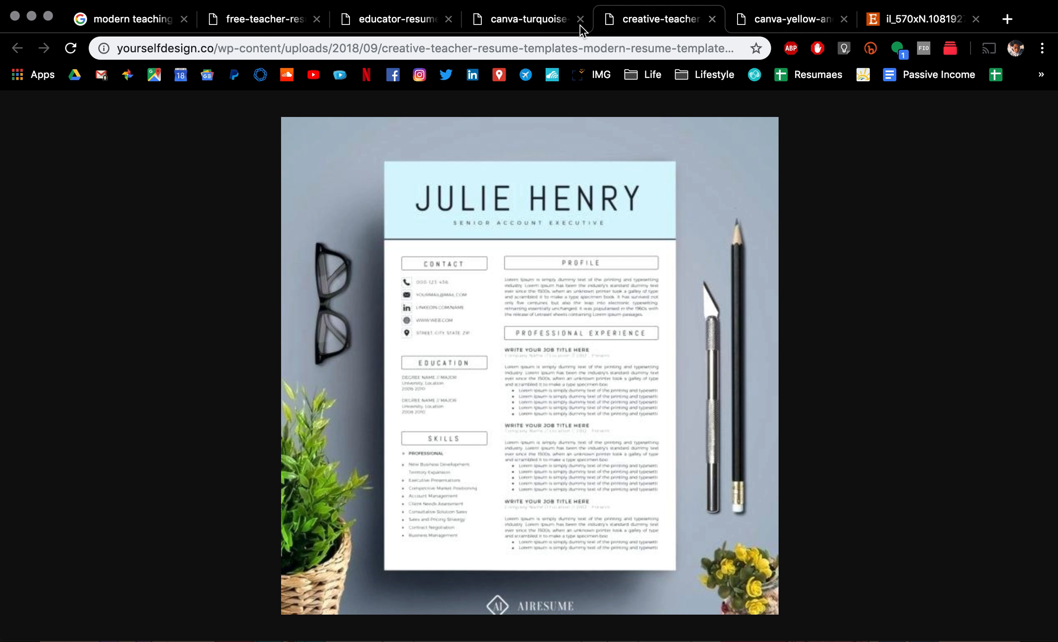
click(894, 25)
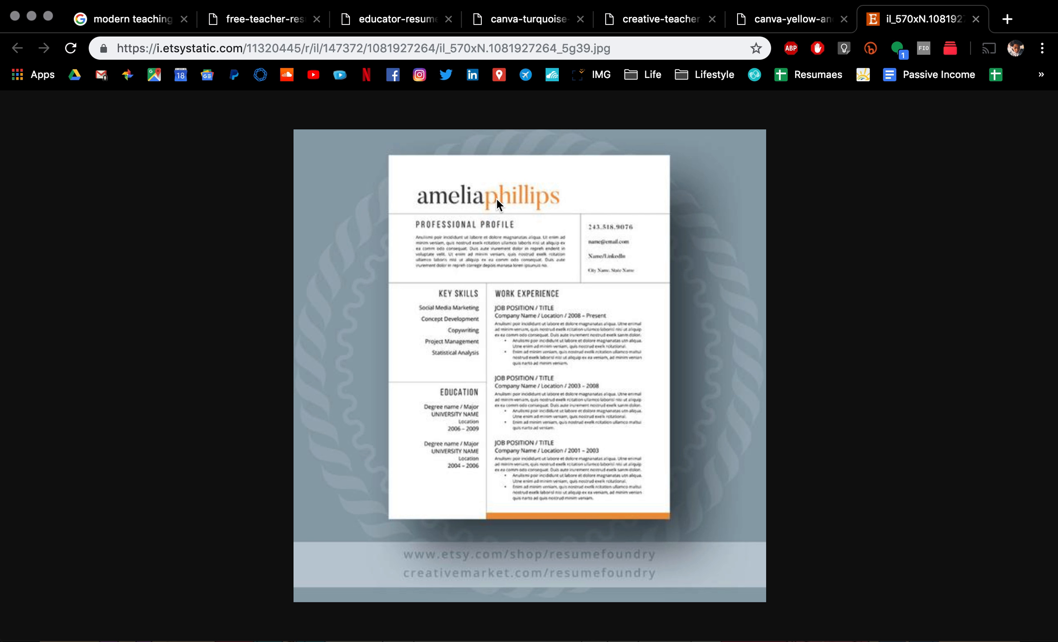
key(super+Tab)
double_click(517, 122)
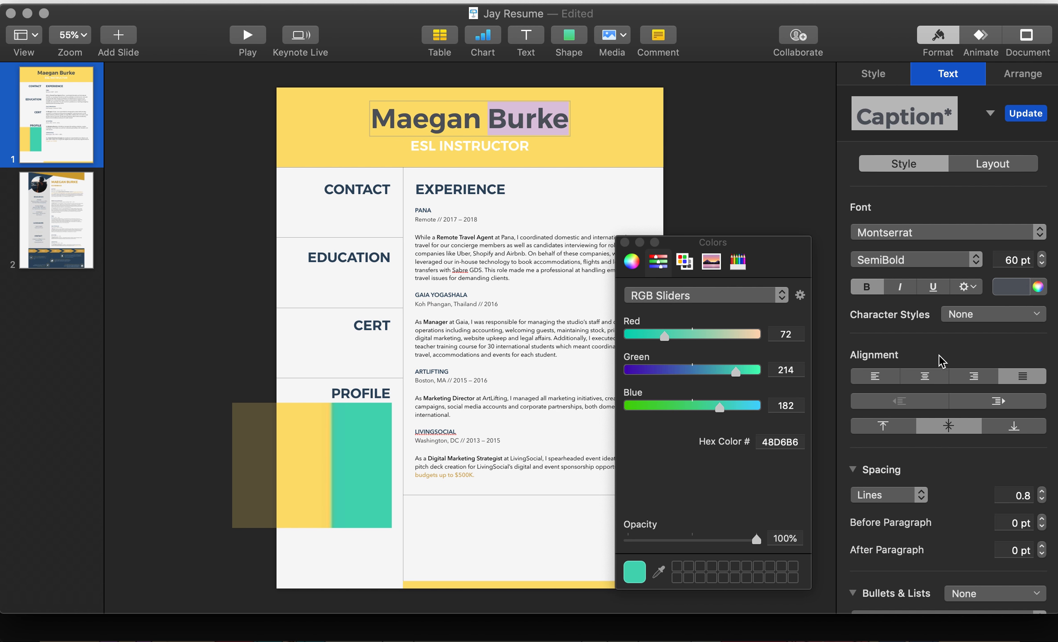
click(1040, 287)
click(659, 571)
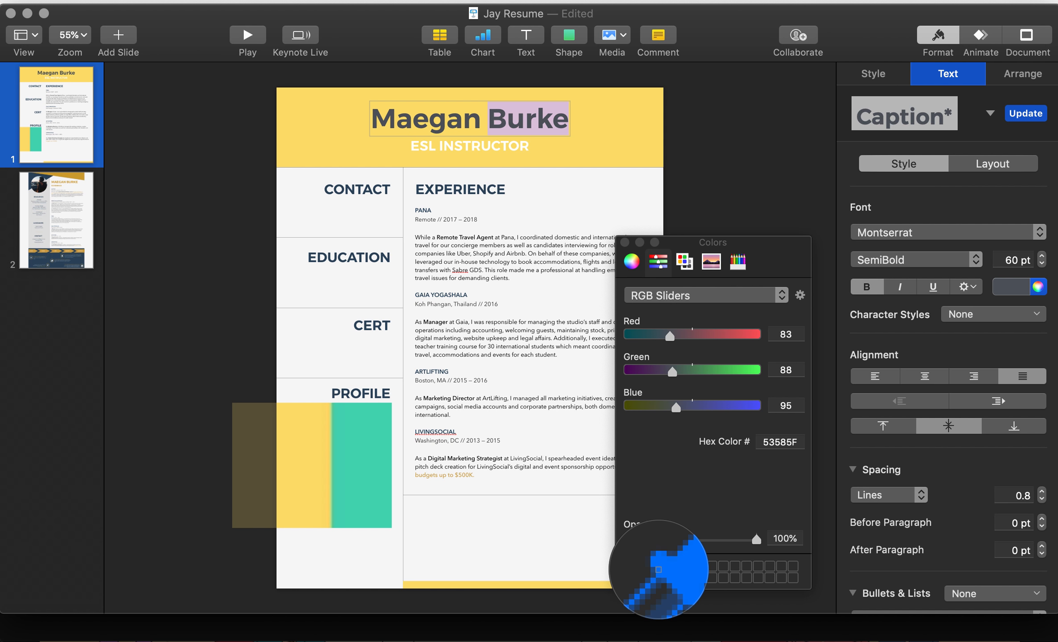
click(363, 475)
click(680, 221)
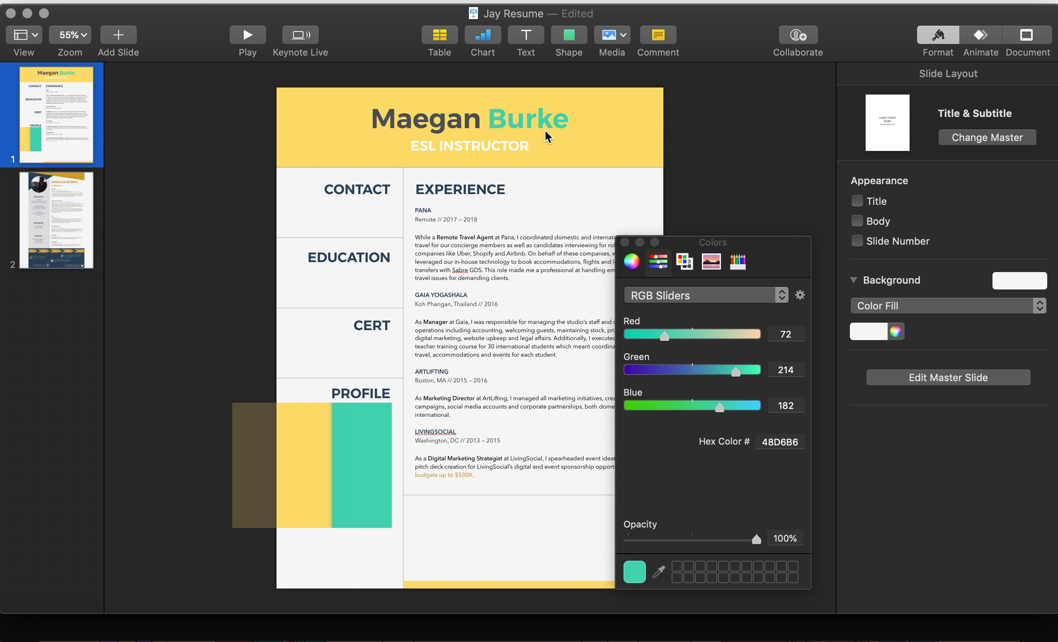
Step: Recolour the bottom yellow bar teal by sampling the teal block
click(555, 584)
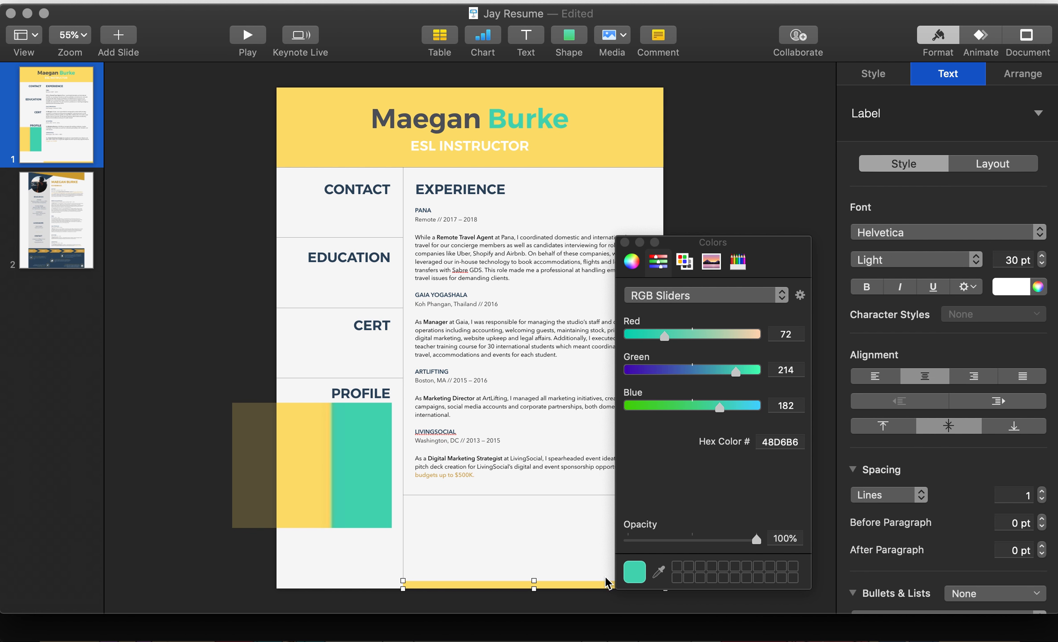
click(891, 70)
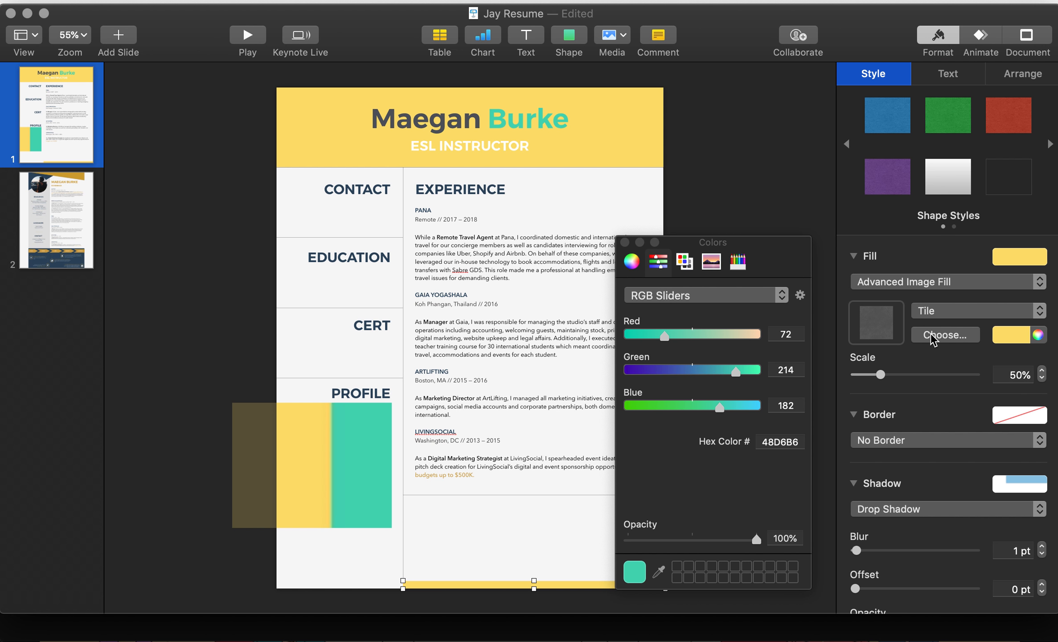
click(1038, 334)
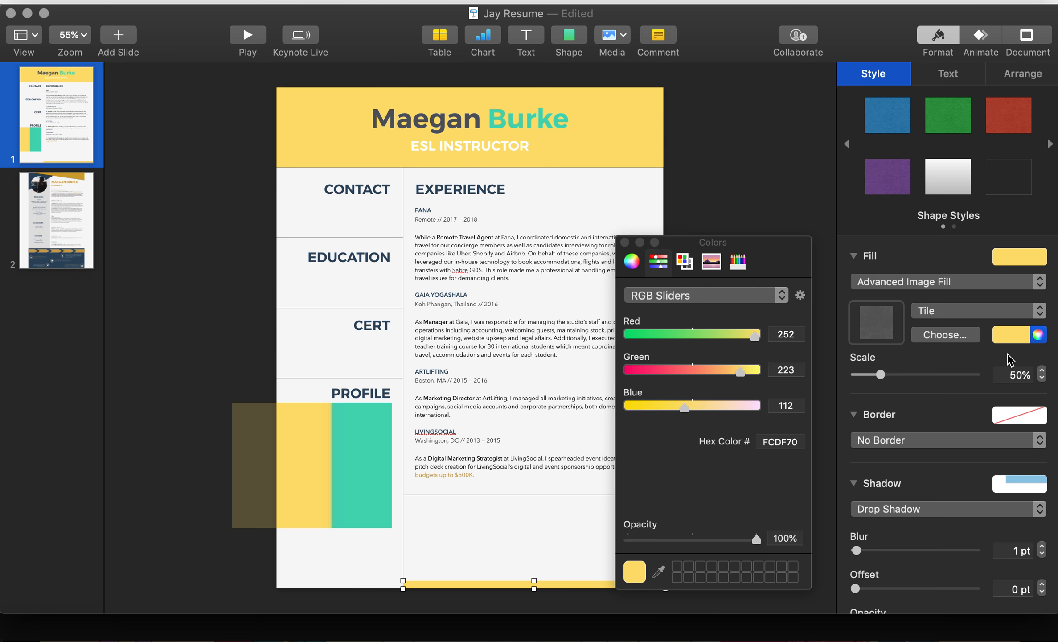
click(659, 571)
click(378, 489)
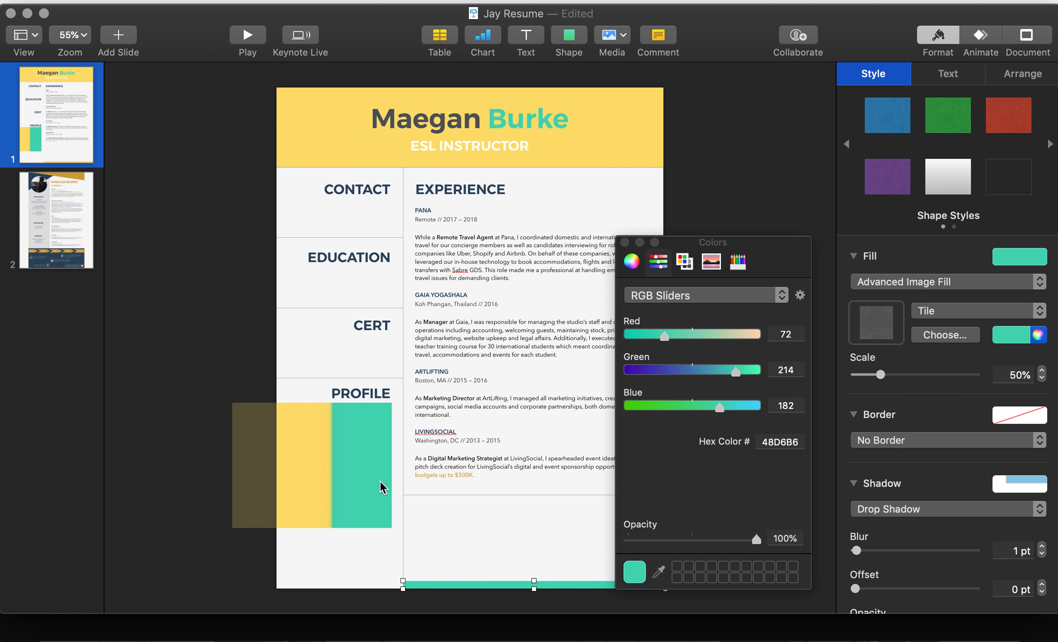
click(749, 206)
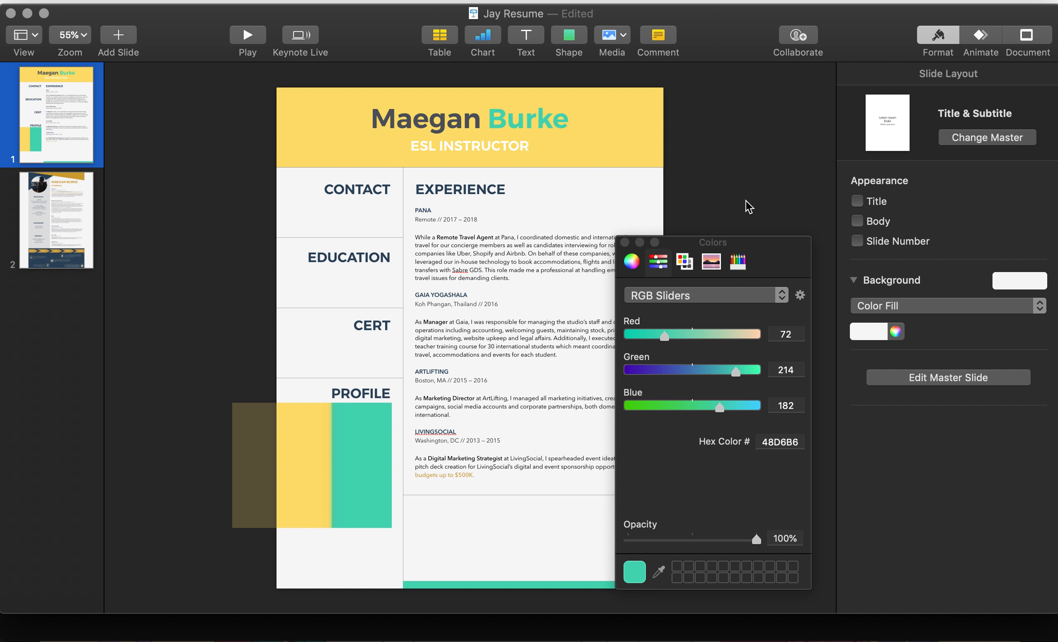
Step: Check the name line's selection, then select the yellow header band
click(505, 125)
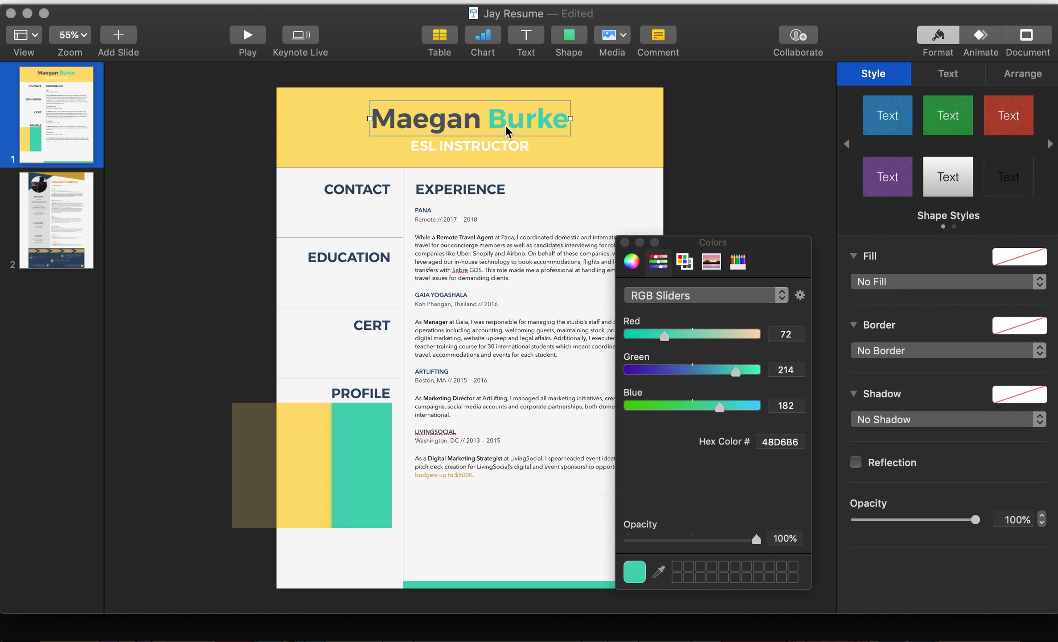
double_click(505, 125)
triple_click(505, 125)
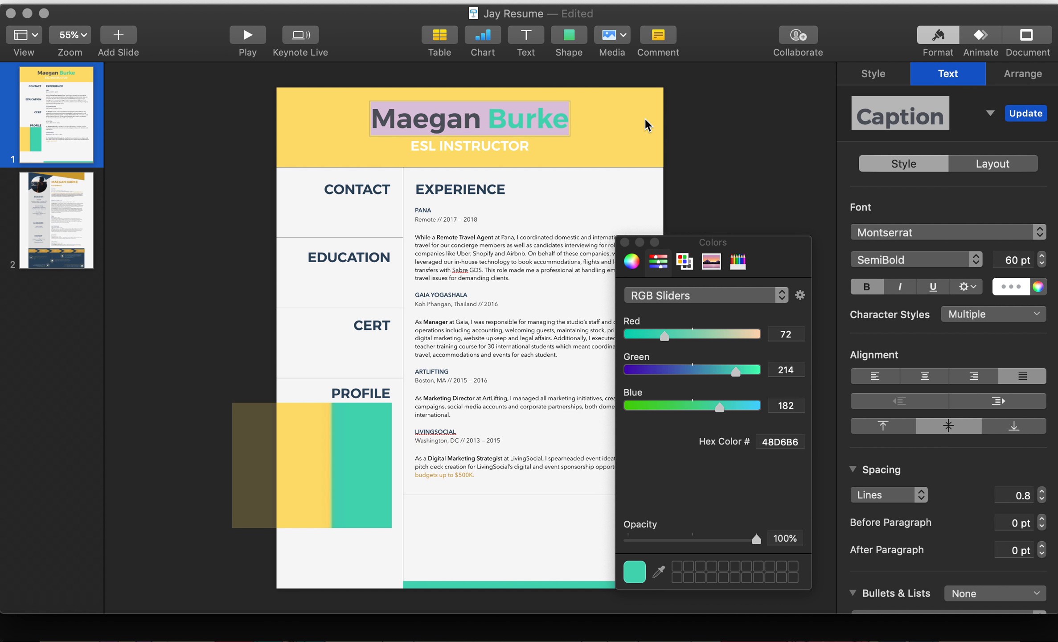
click(700, 114)
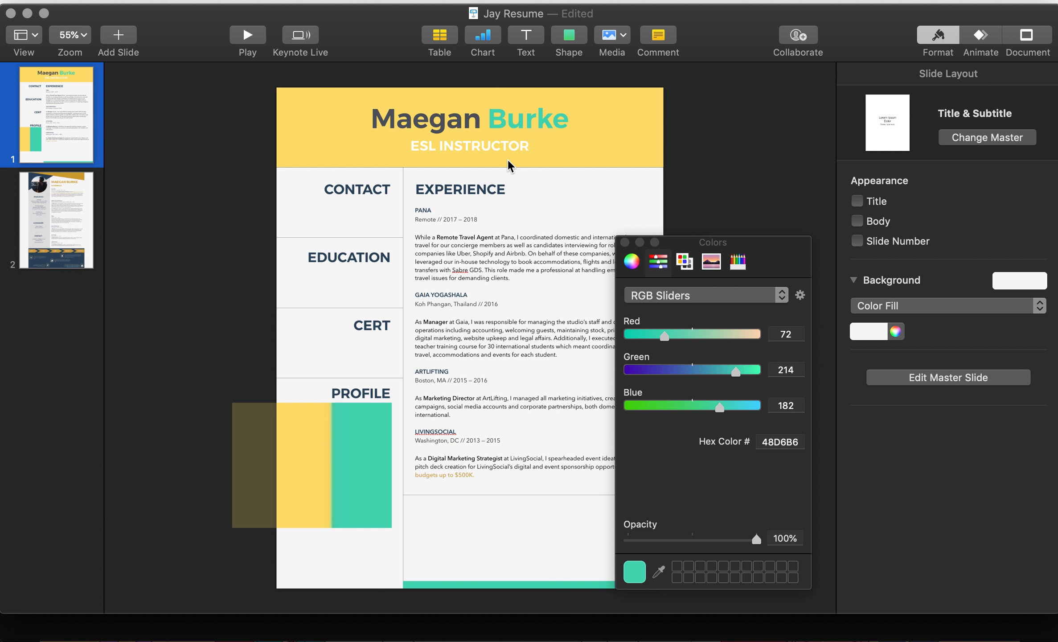
click(590, 153)
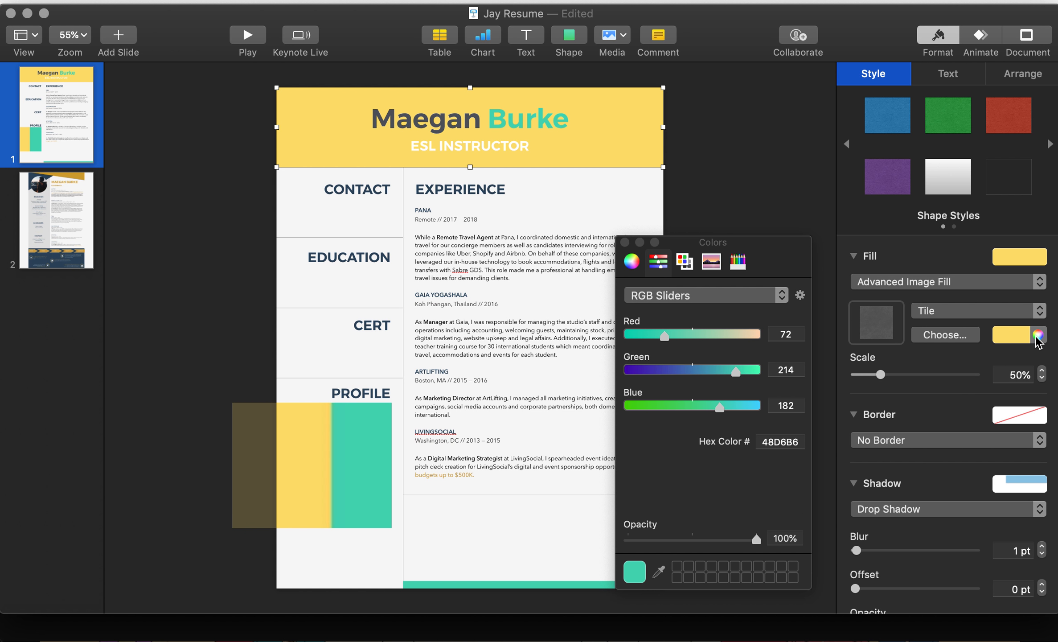
Step: Give the header band a solid dark slate grey colour fill
click(1022, 335)
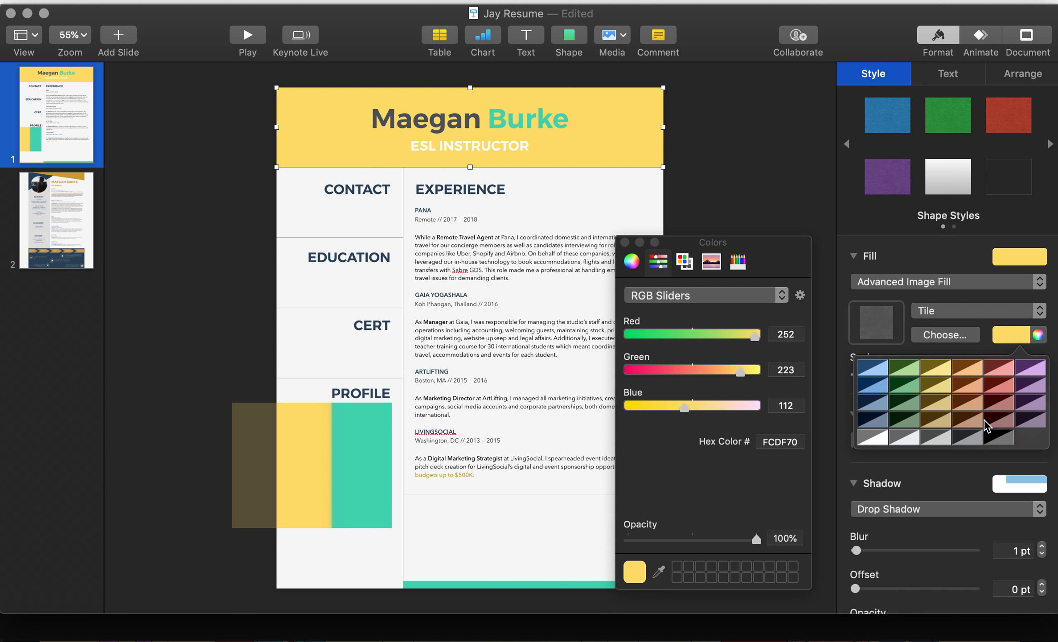
click(953, 299)
click(940, 281)
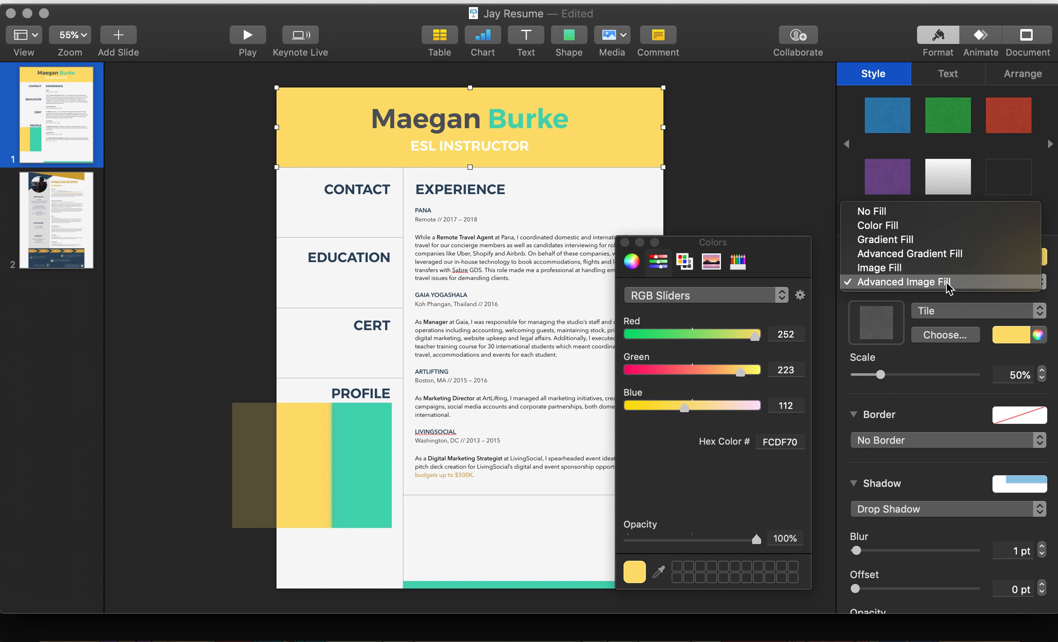
click(931, 225)
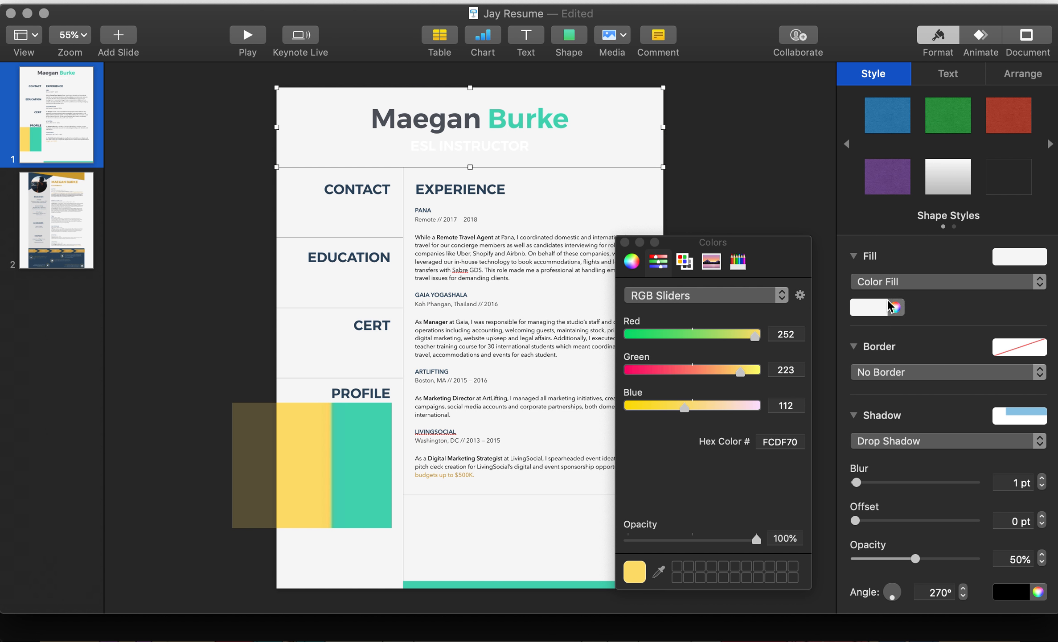
click(872, 307)
click(901, 413)
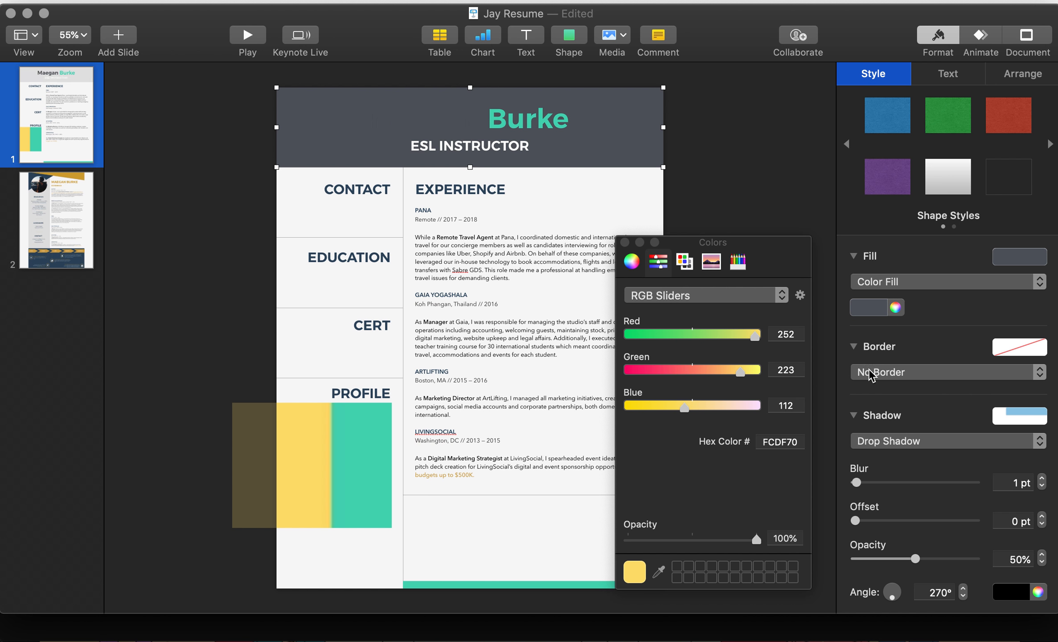
click(745, 187)
Step: Select the name text box and show its text formatting settings
click(470, 126)
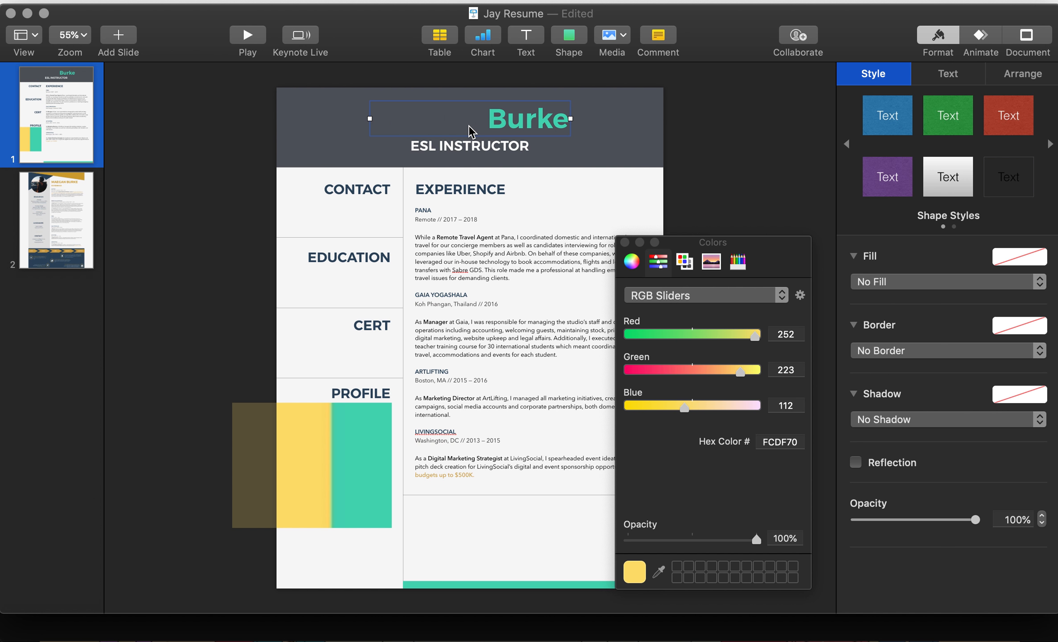
click(921, 285)
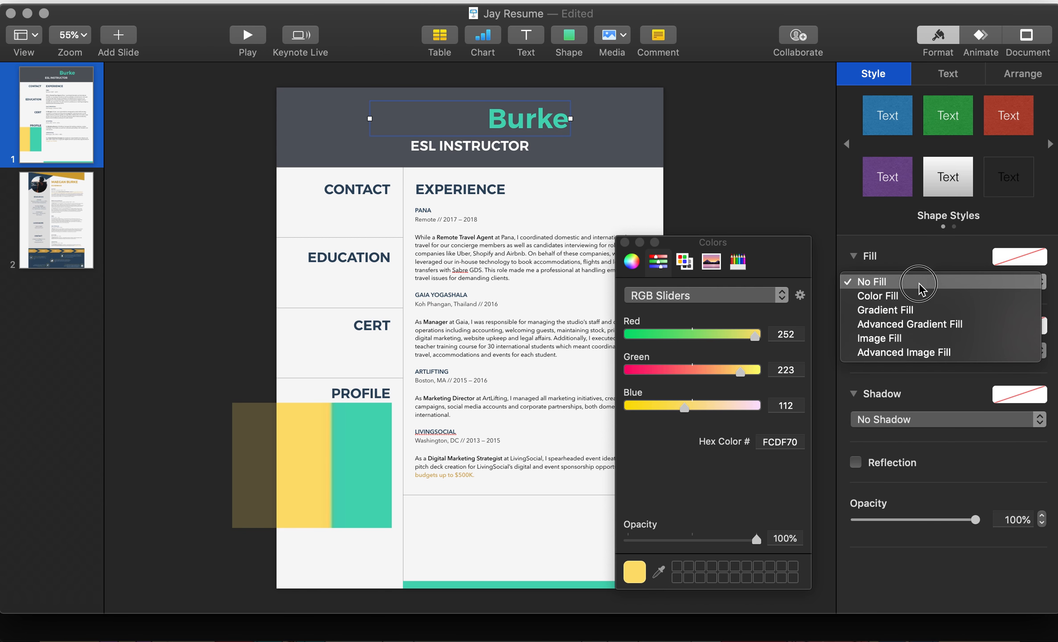
click(924, 264)
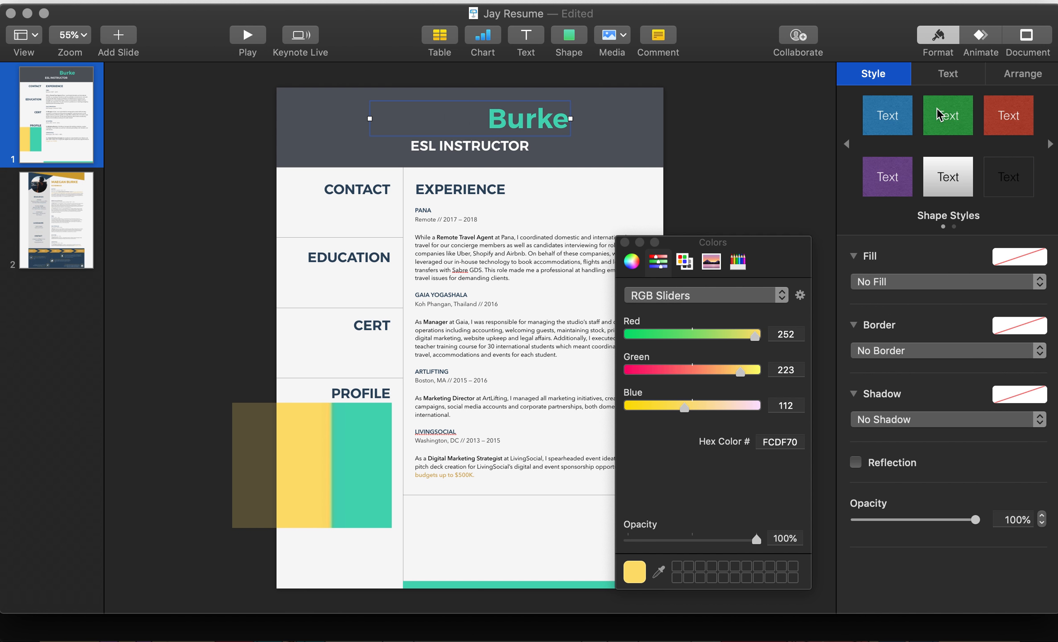
click(944, 84)
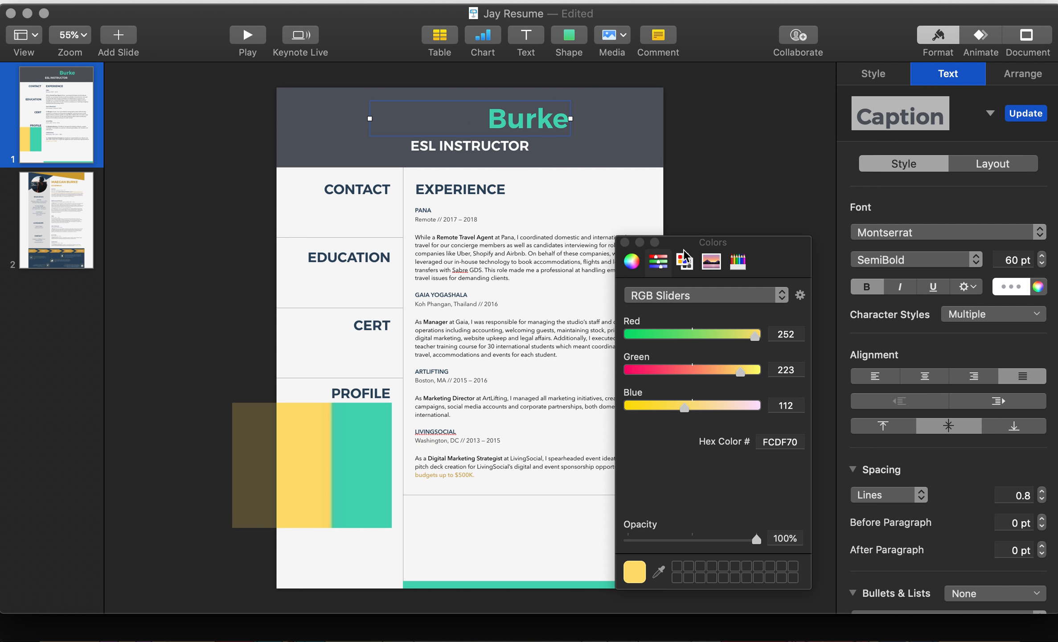
click(1038, 287)
click(660, 573)
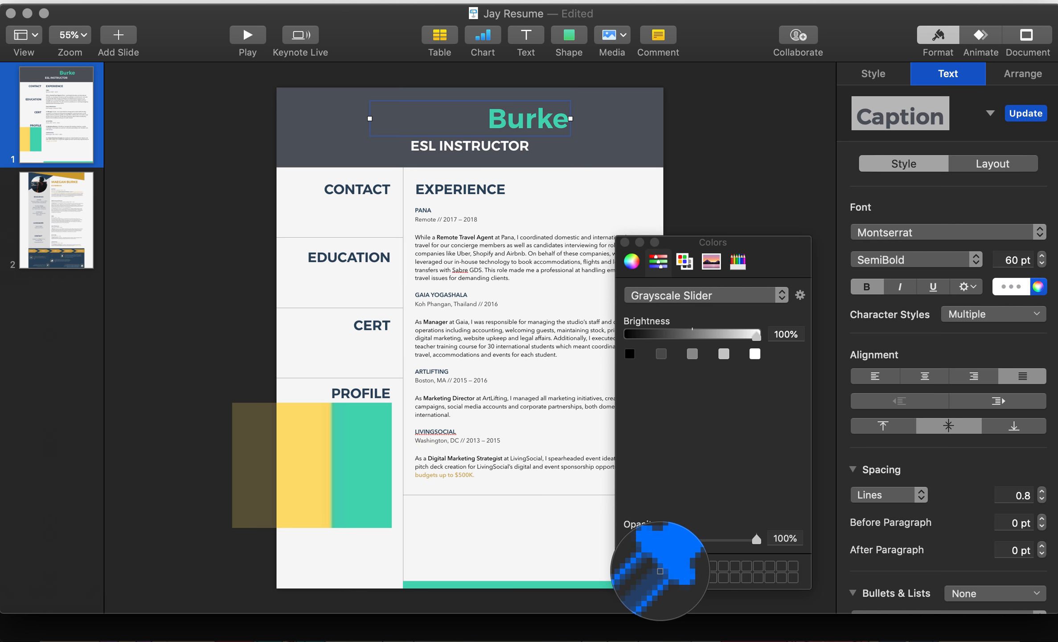
click(369, 480)
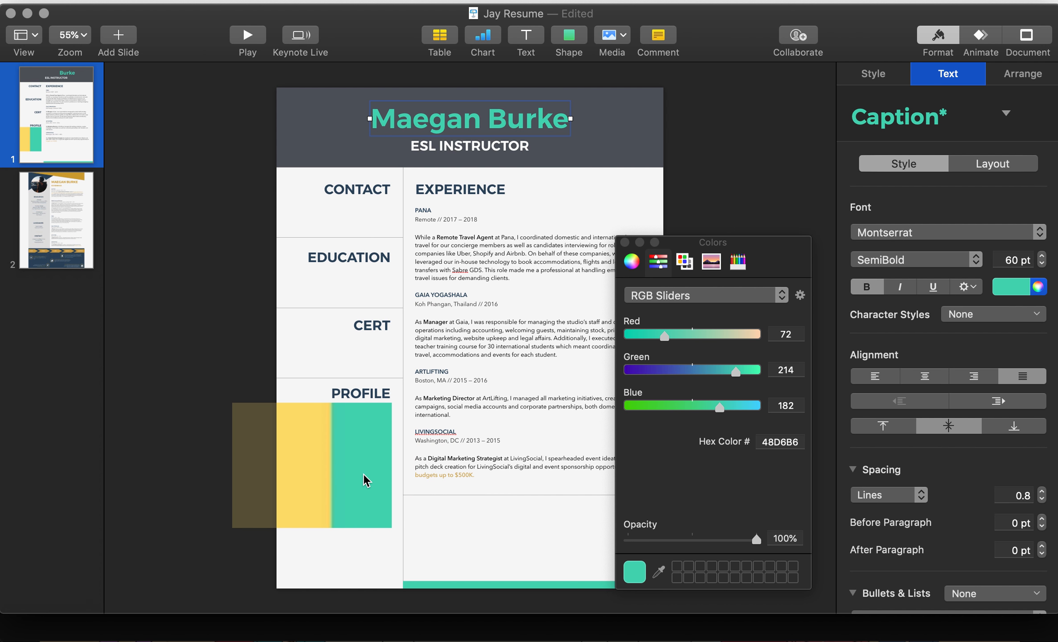
click(702, 218)
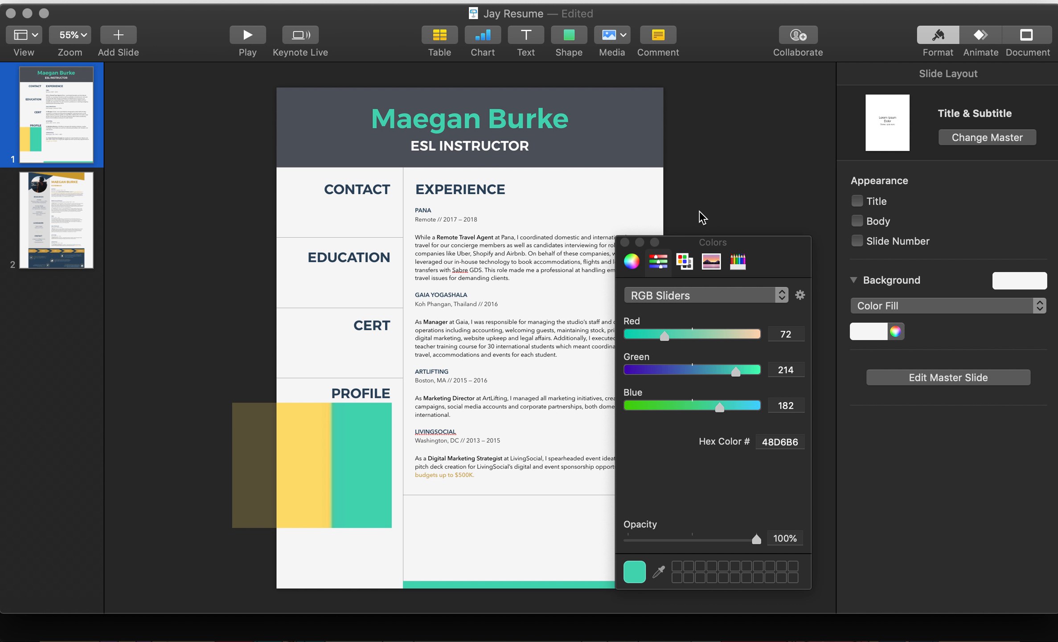
click(549, 114)
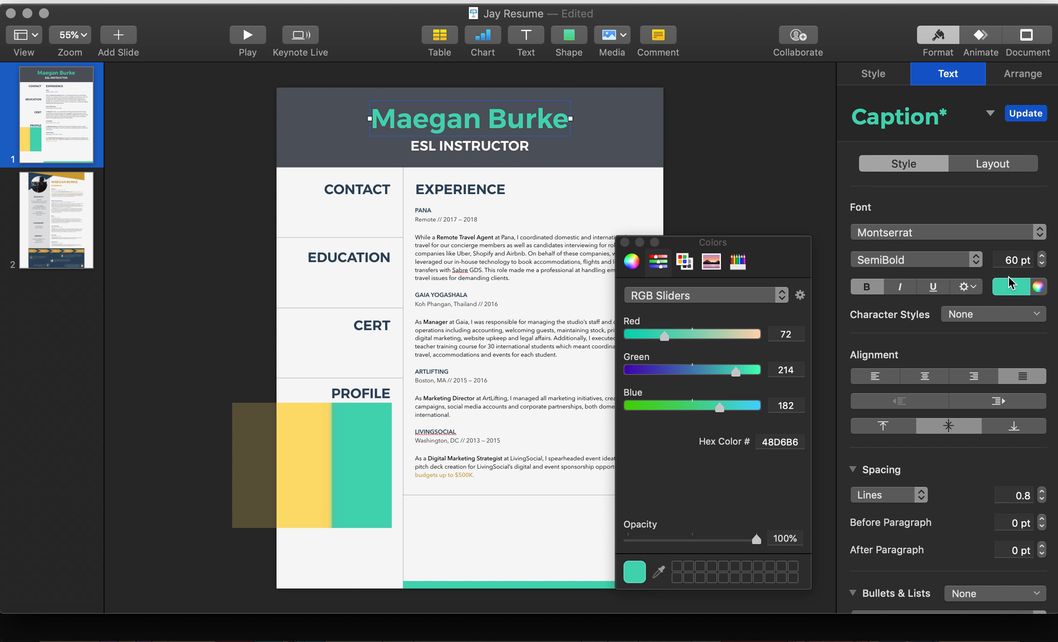
click(660, 570)
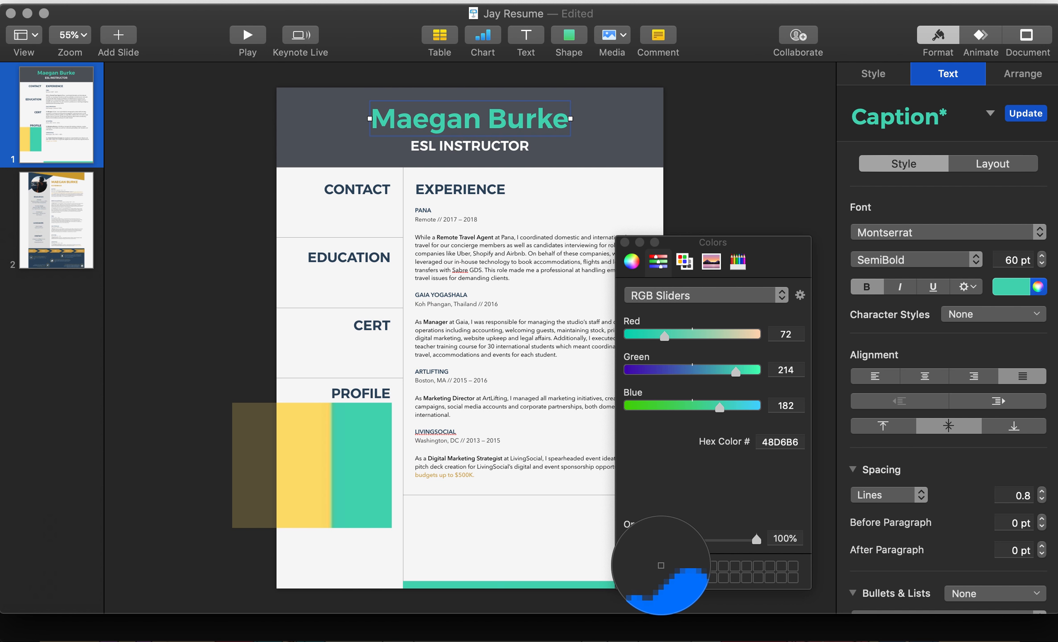
click(309, 469)
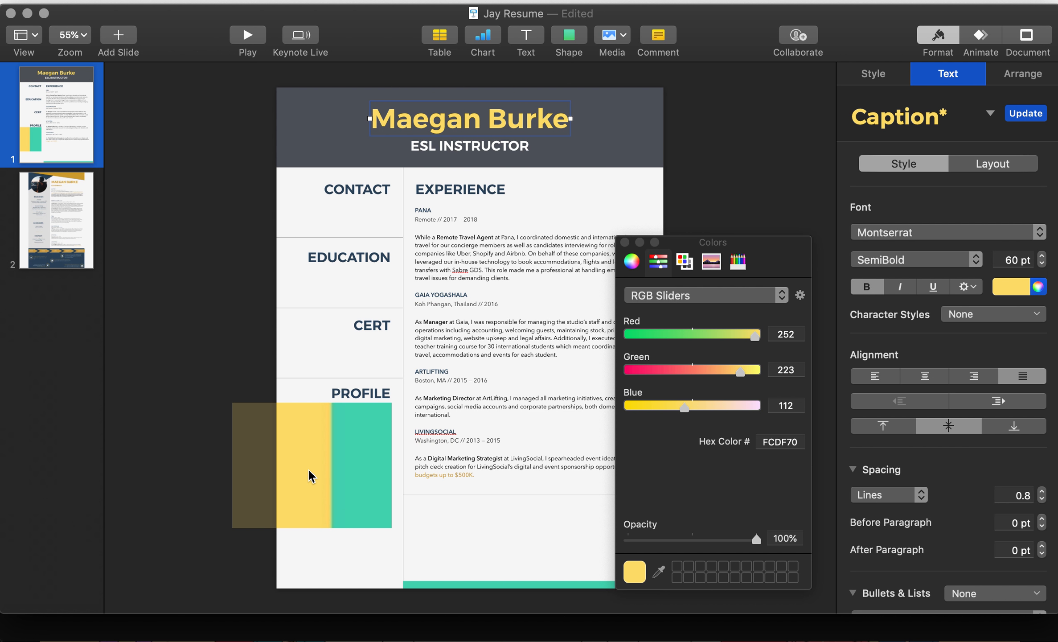
click(226, 214)
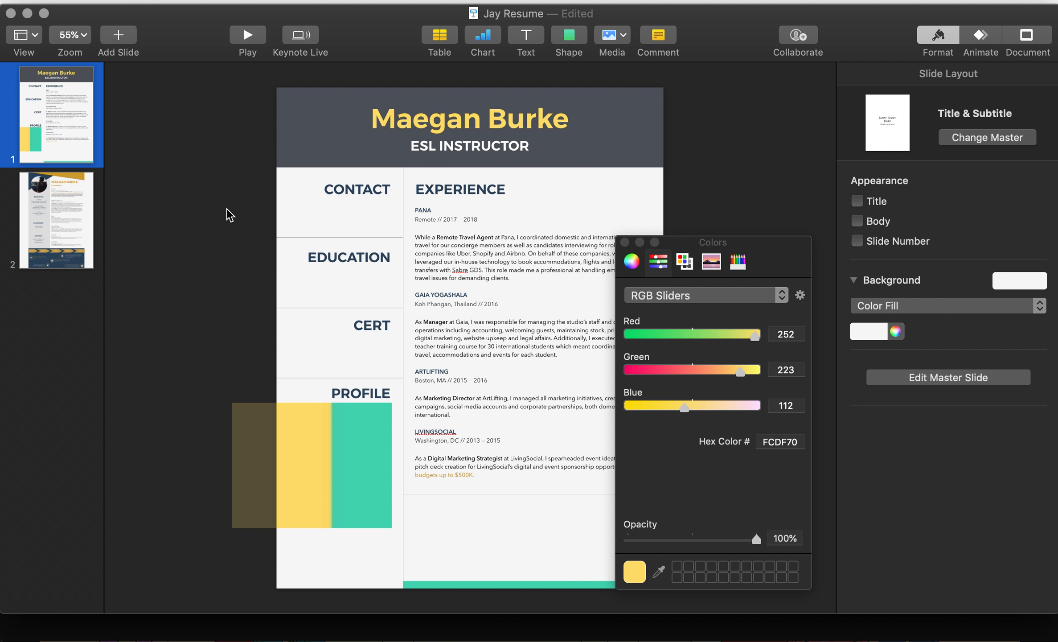
key(super+Tab)
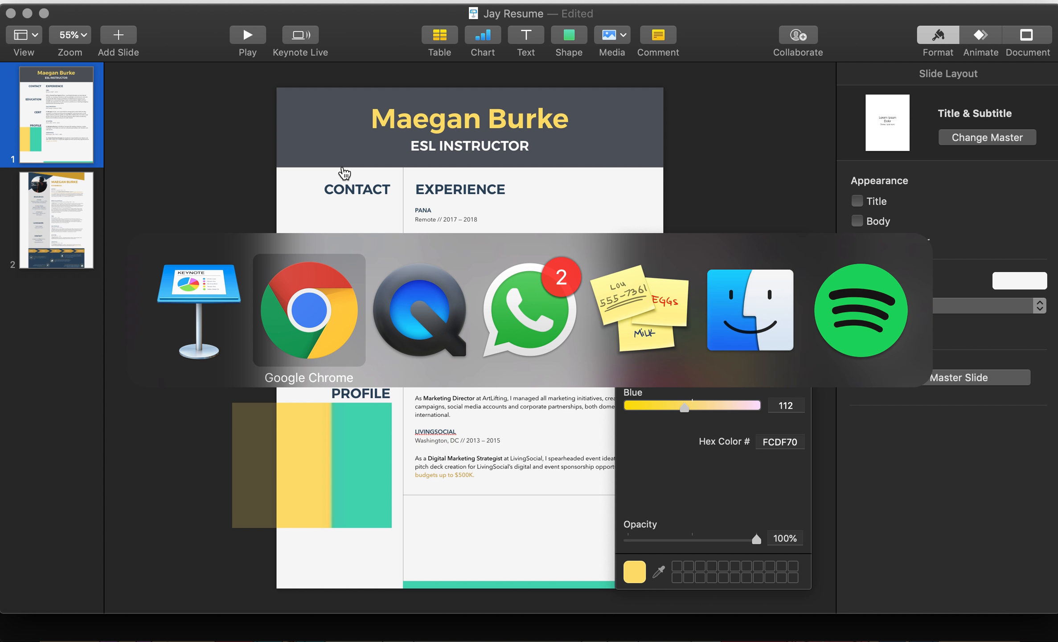
click(426, 20)
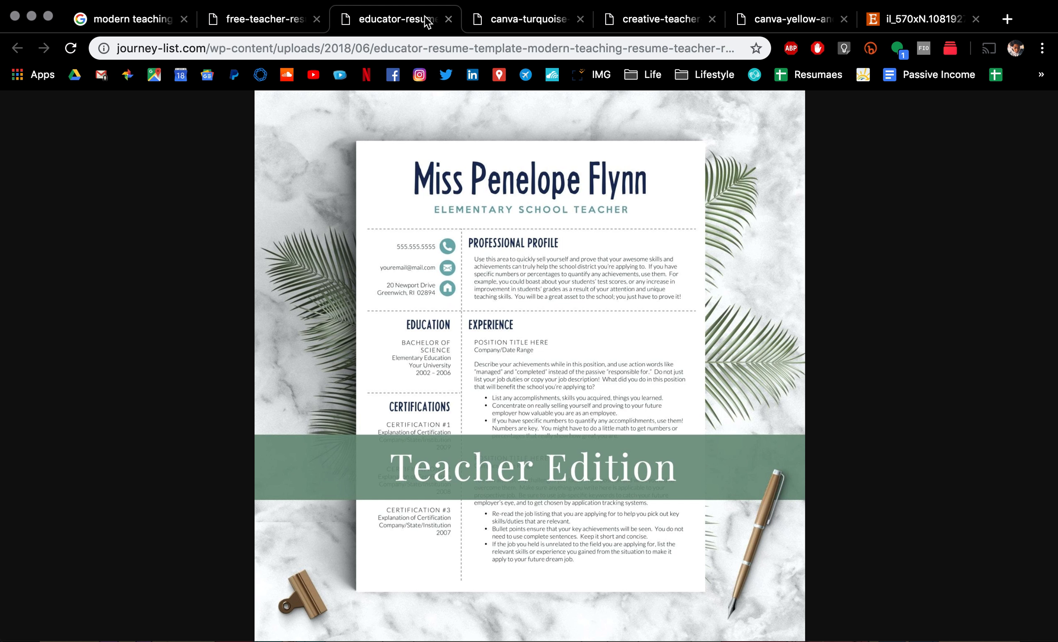
click(294, 18)
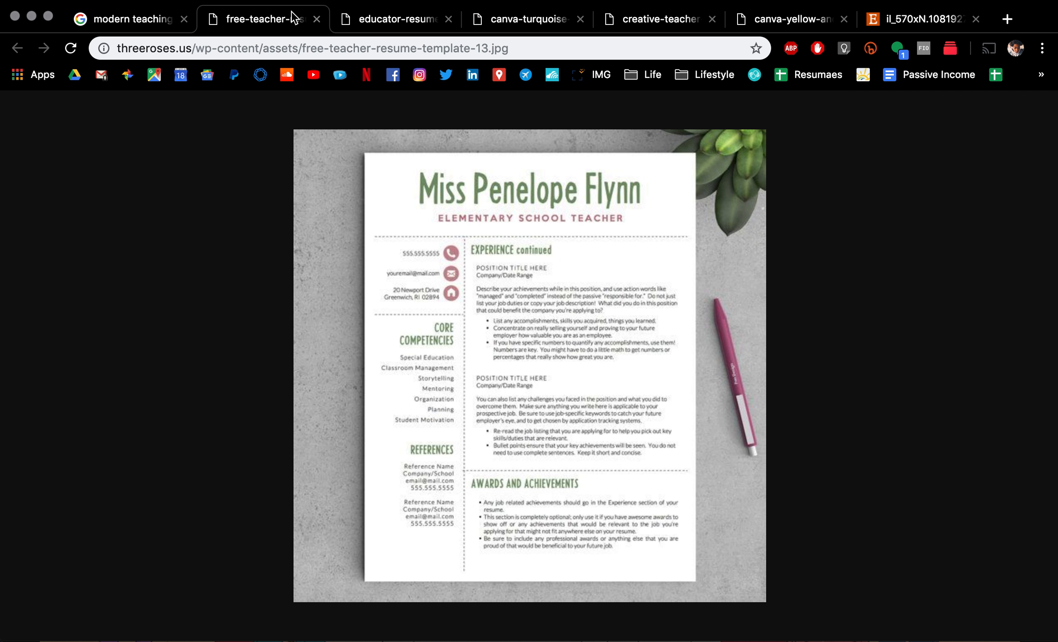
click(559, 22)
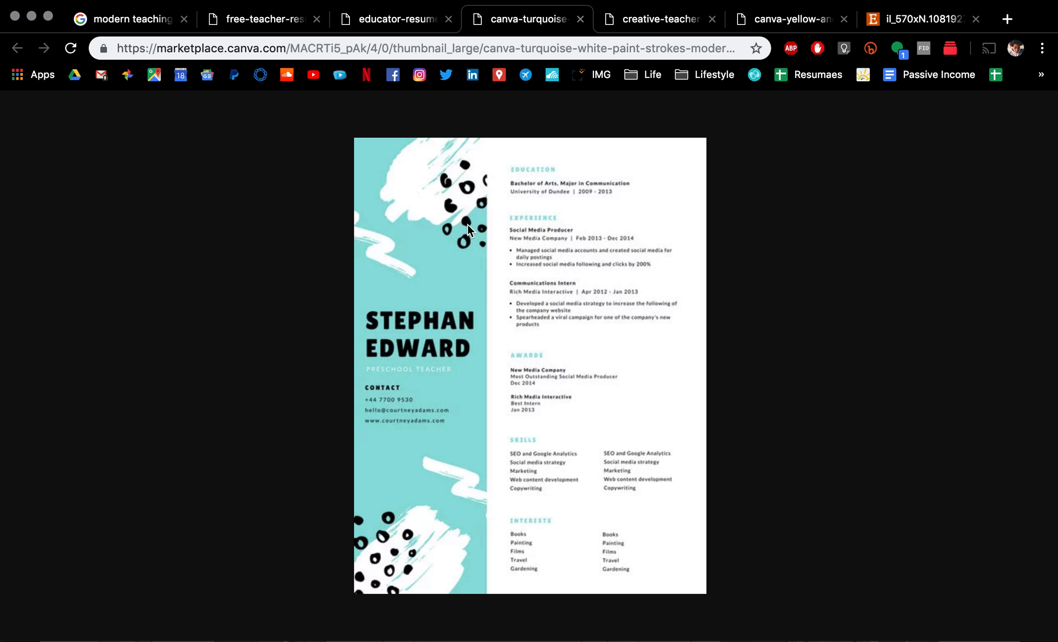
key(super+Tab)
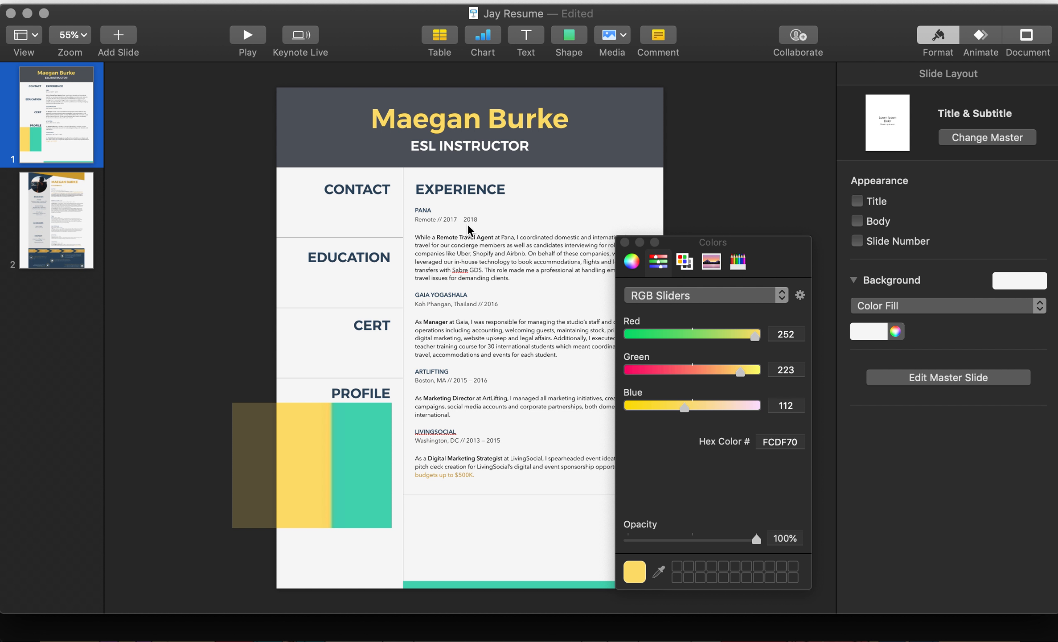
Step: Insert a blue circle at the top-left corner of the dark header band
click(583, 34)
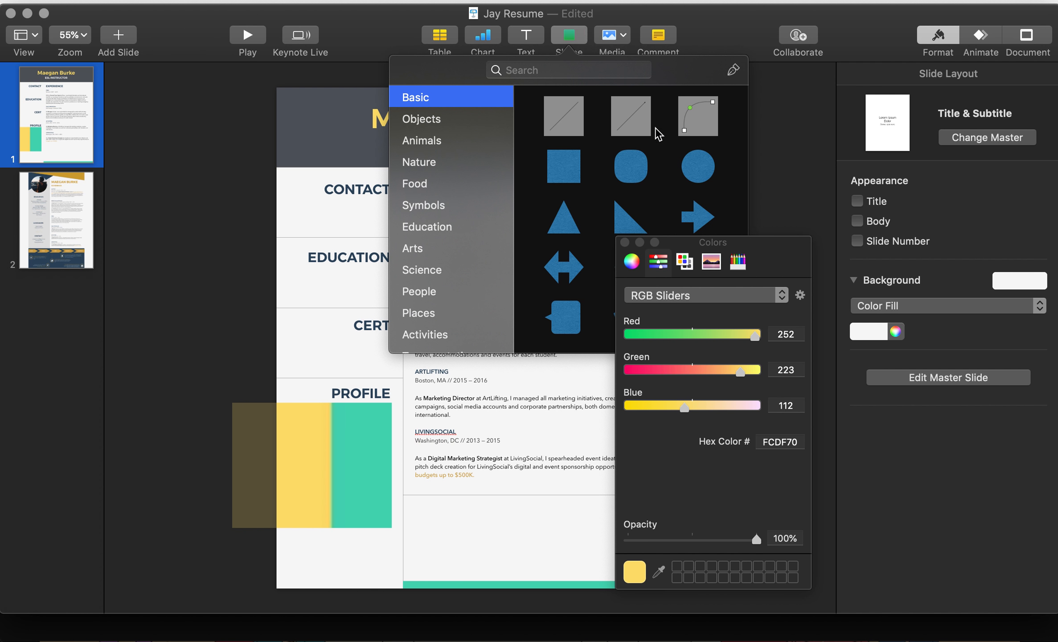
click(699, 168)
drag(478, 344, 300, 144)
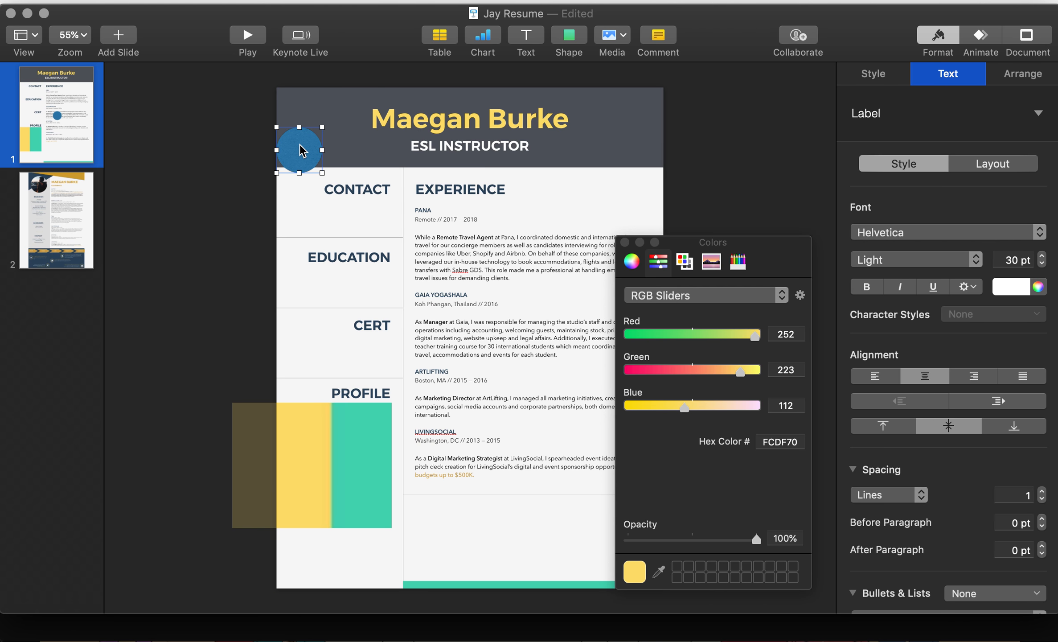
key(super+Tab)
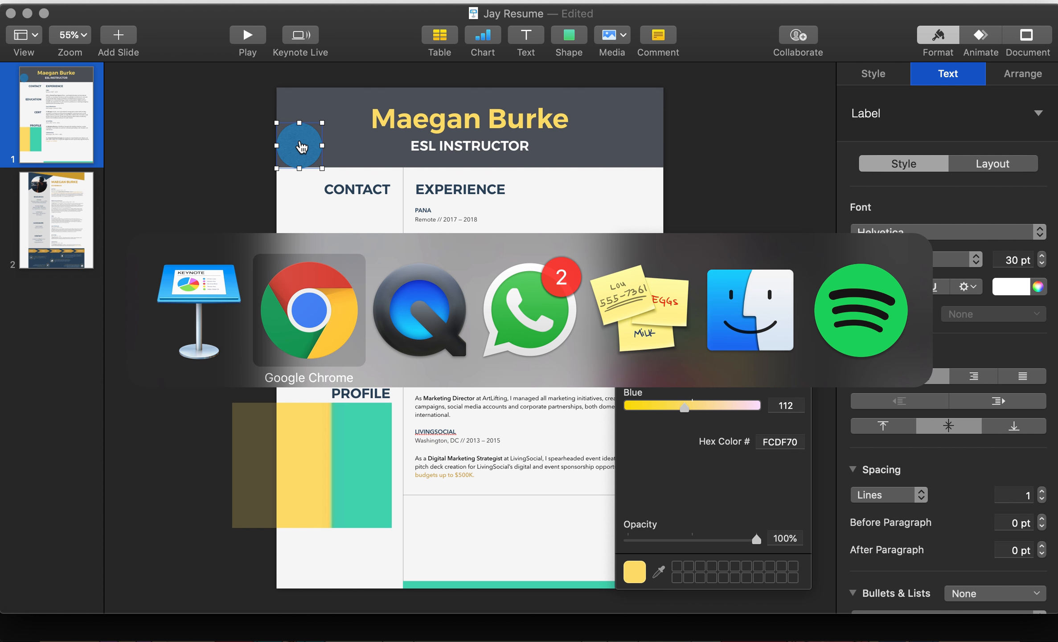
Step: Search Google Images for 'white border circle png' in a new Chrome tab
key(super+t)
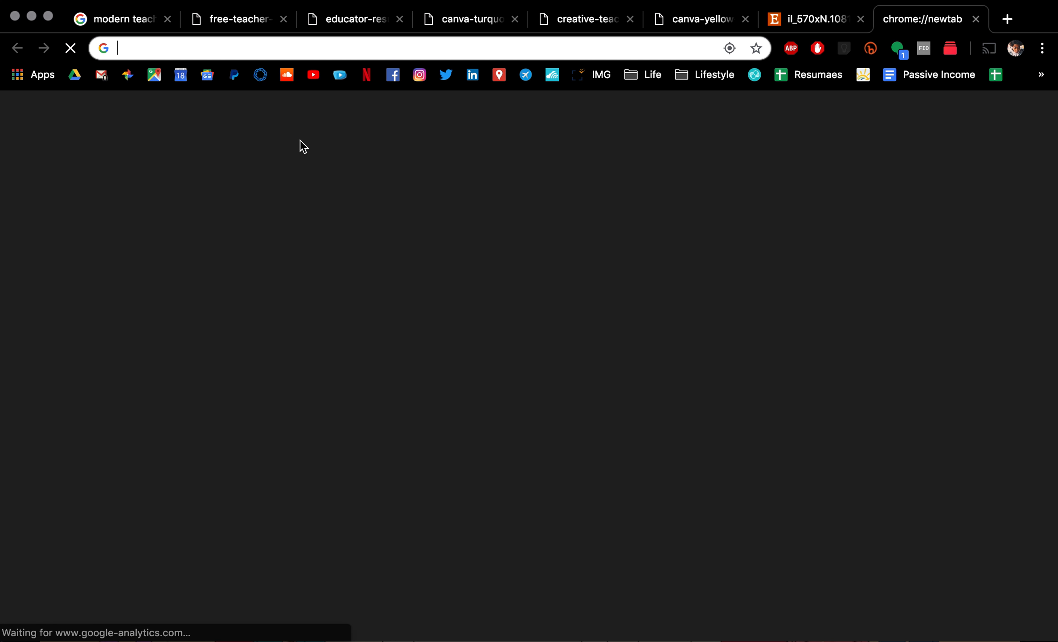
text(white bor)
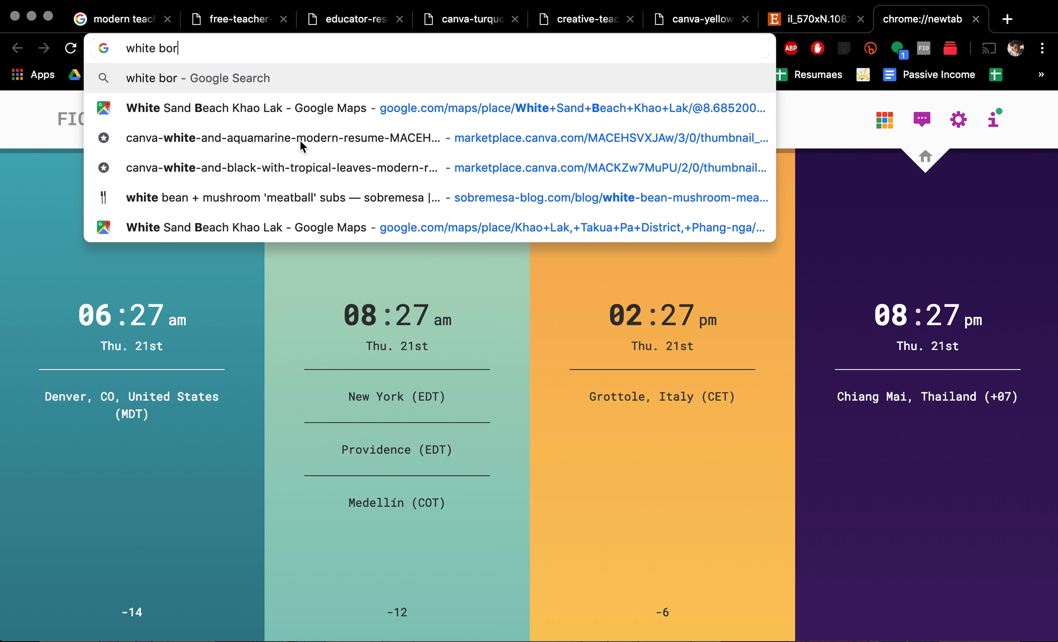
text(der circle )
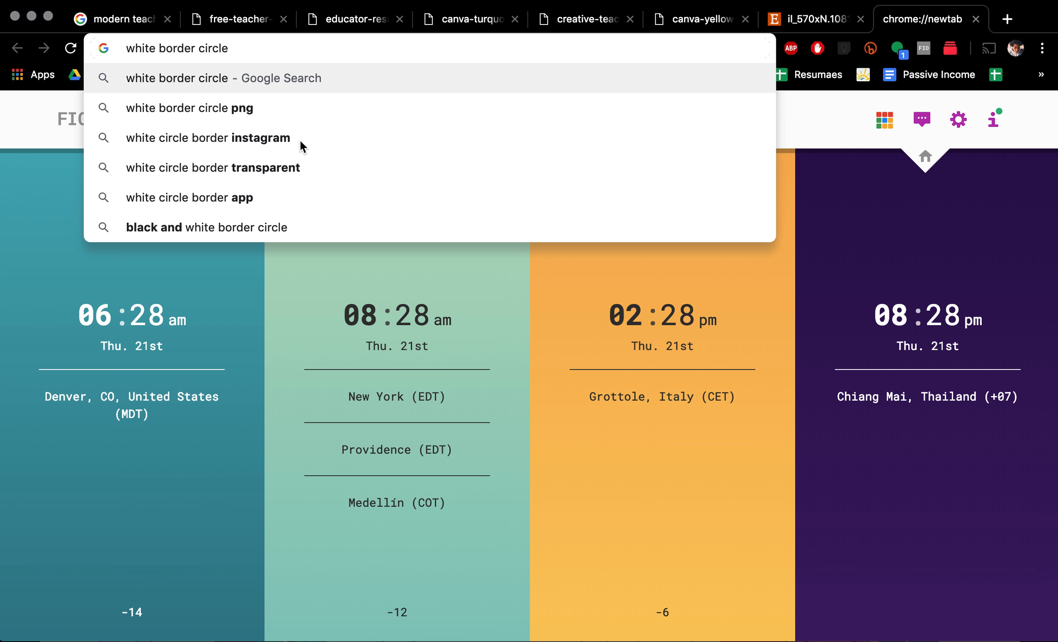
text(png)
key(Return)
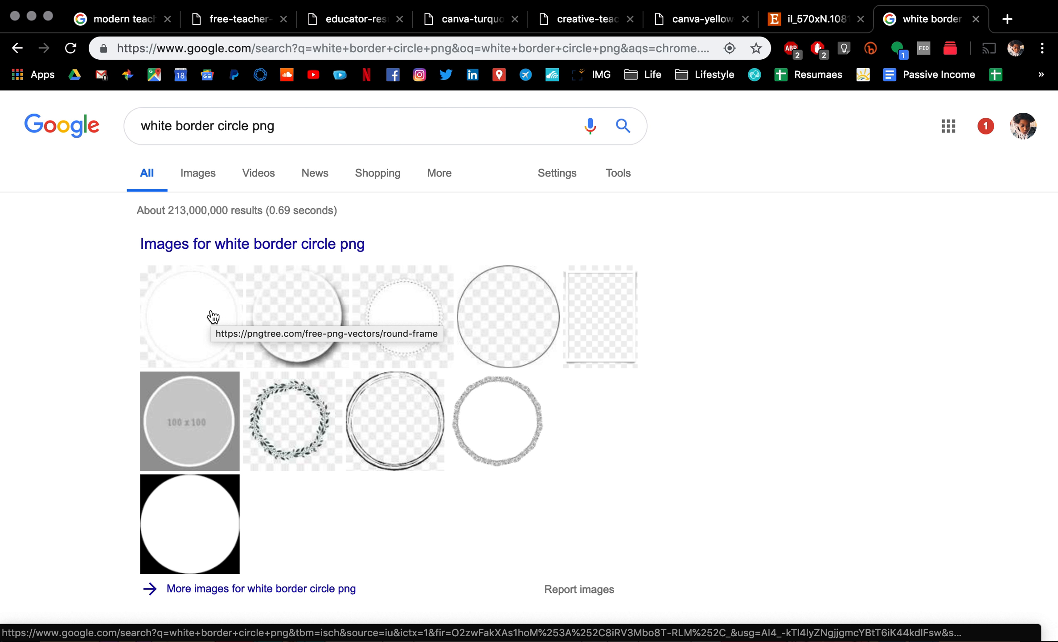
click(282, 315)
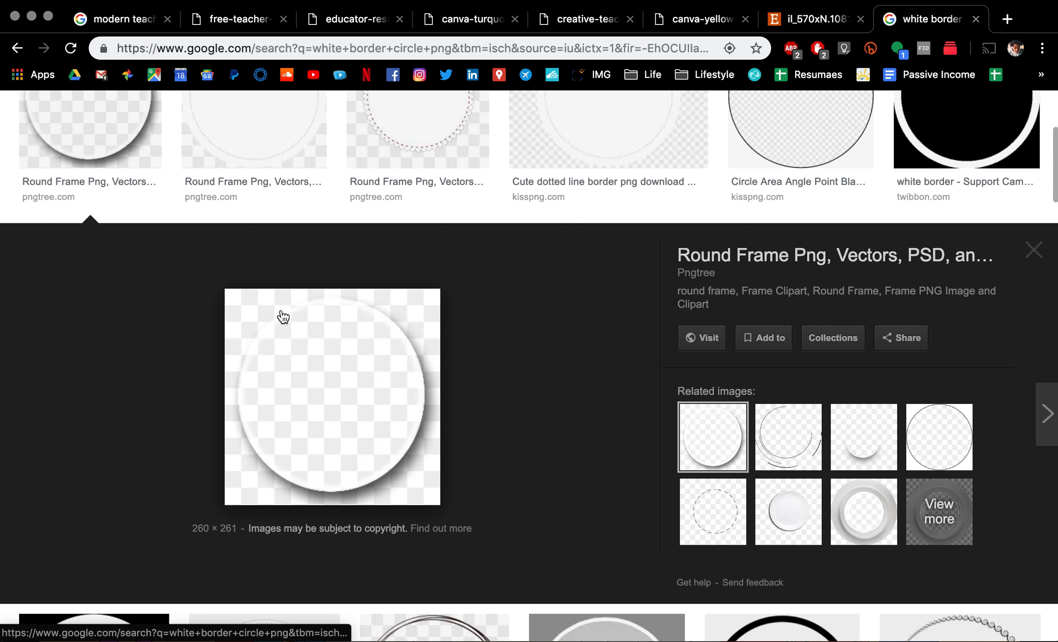
scroll(283, 316, up, 3)
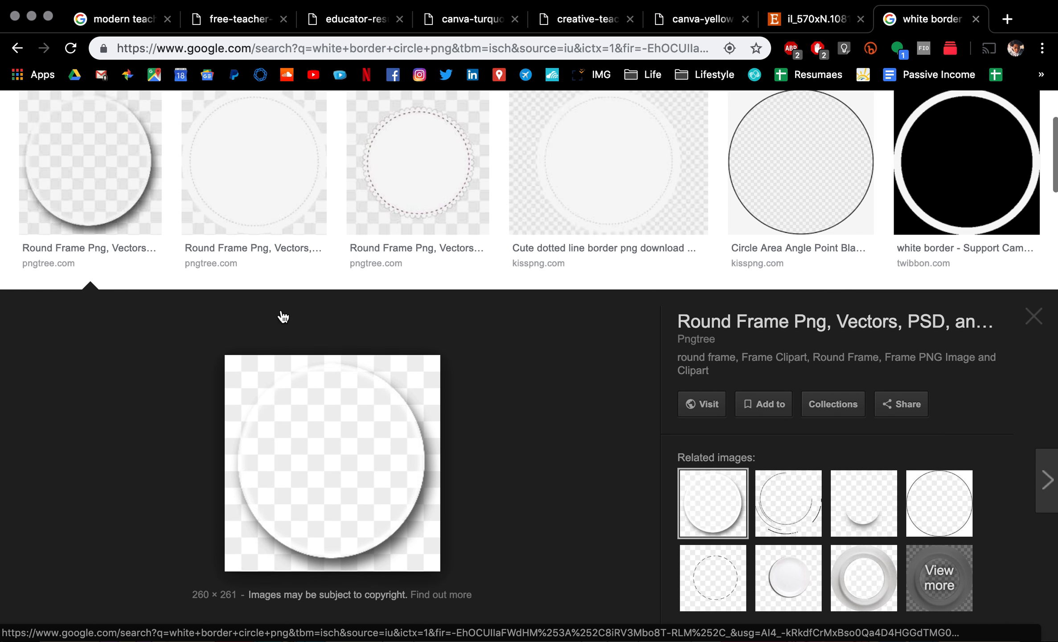
Step: Open the white ring result in its own tab, copy the image, and return to Keynote
click(920, 224)
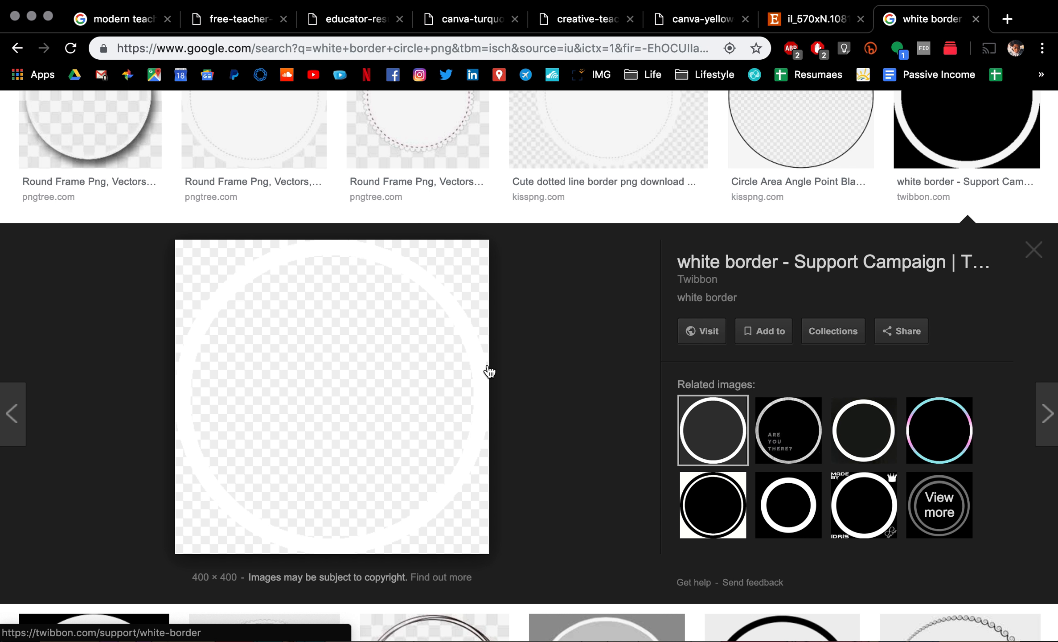
right_click(409, 381)
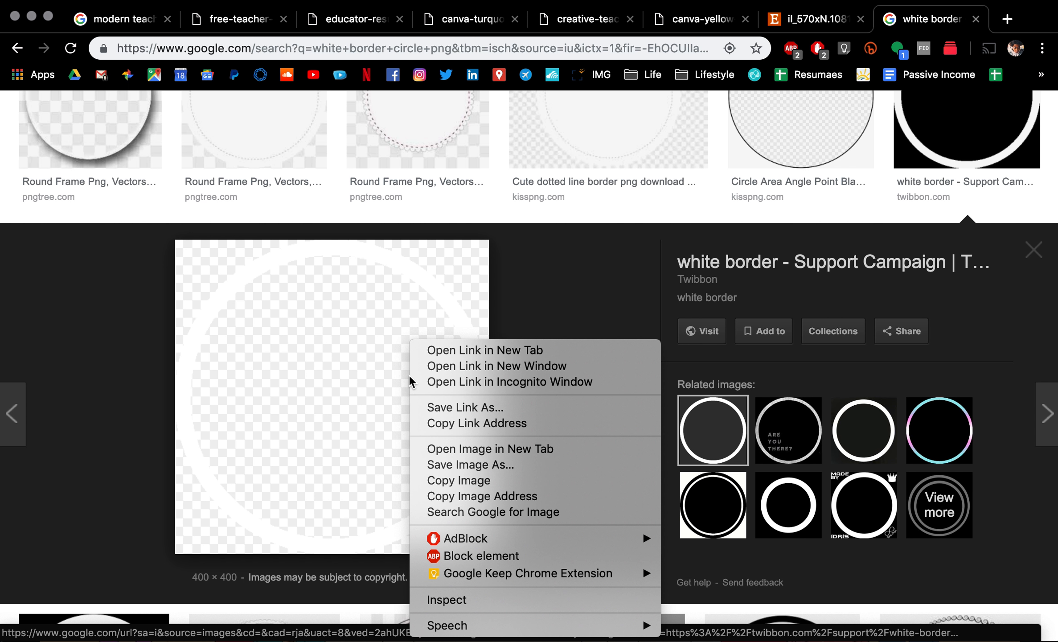
click(475, 449)
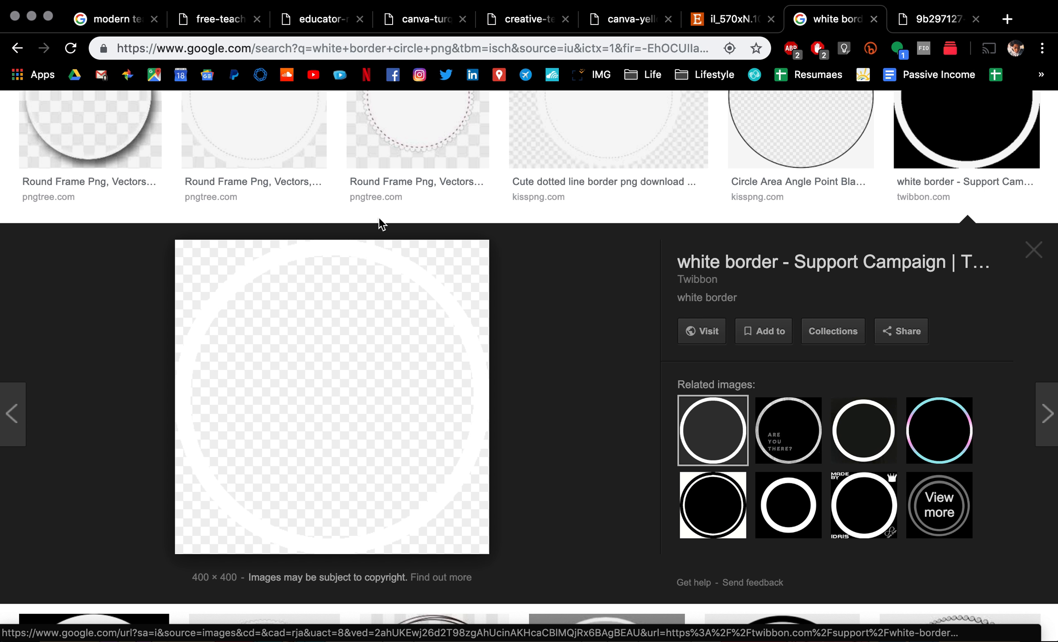
click(930, 28)
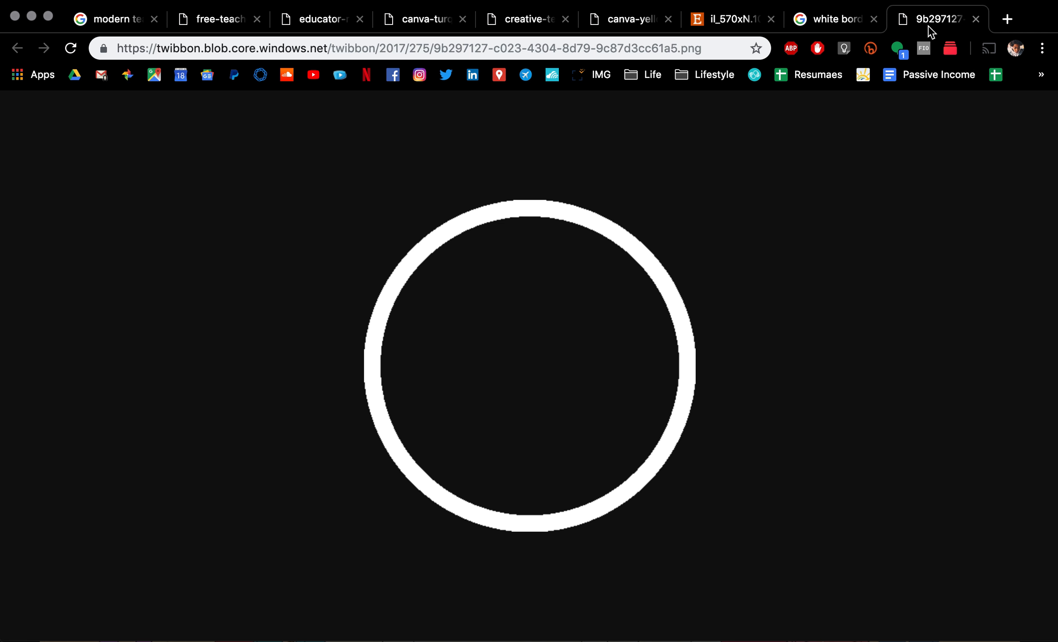
right_click(542, 221)
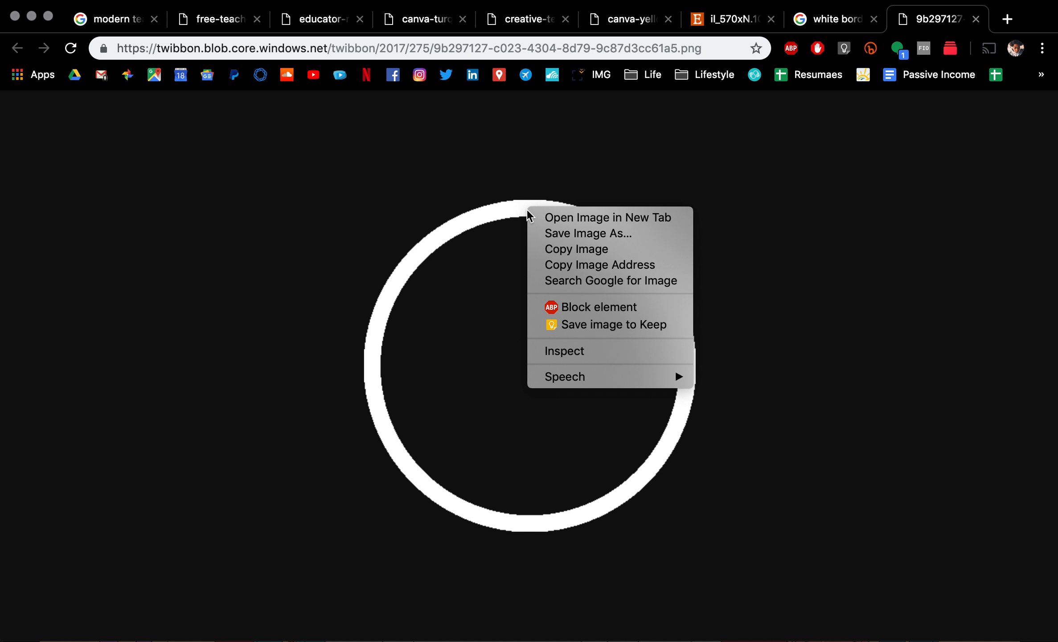
click(564, 252)
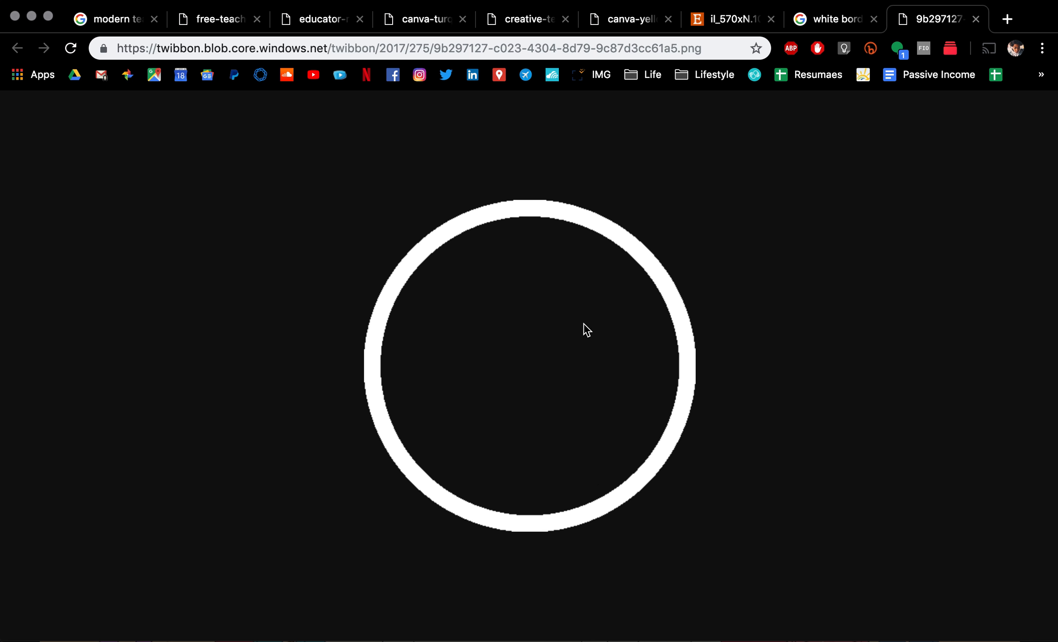
key(super+Tab)
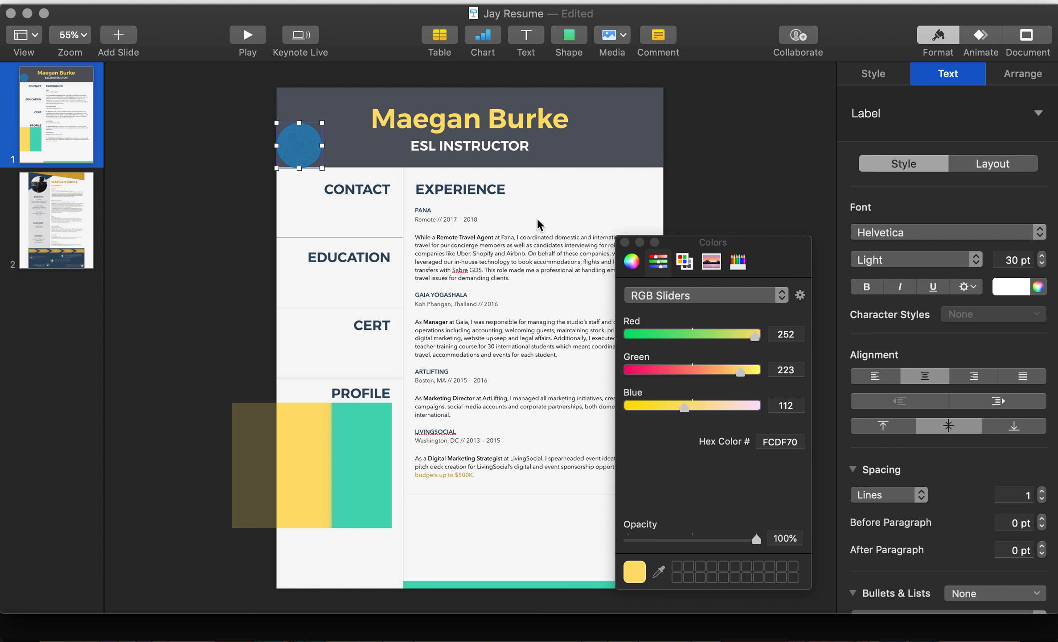
Step: Delete the blue circle from the header's top-left corner
click(261, 176)
click(308, 145)
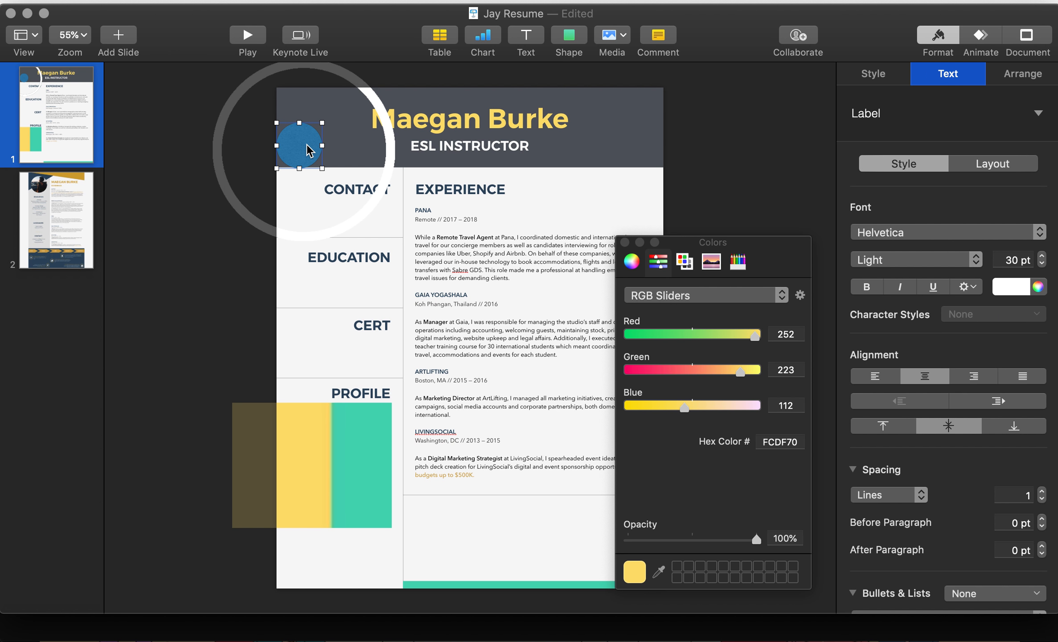
key(Delete)
Step: Place the pasted white ring at the header's top-left corner and send it behind the header
drag(371, 95, 292, 70)
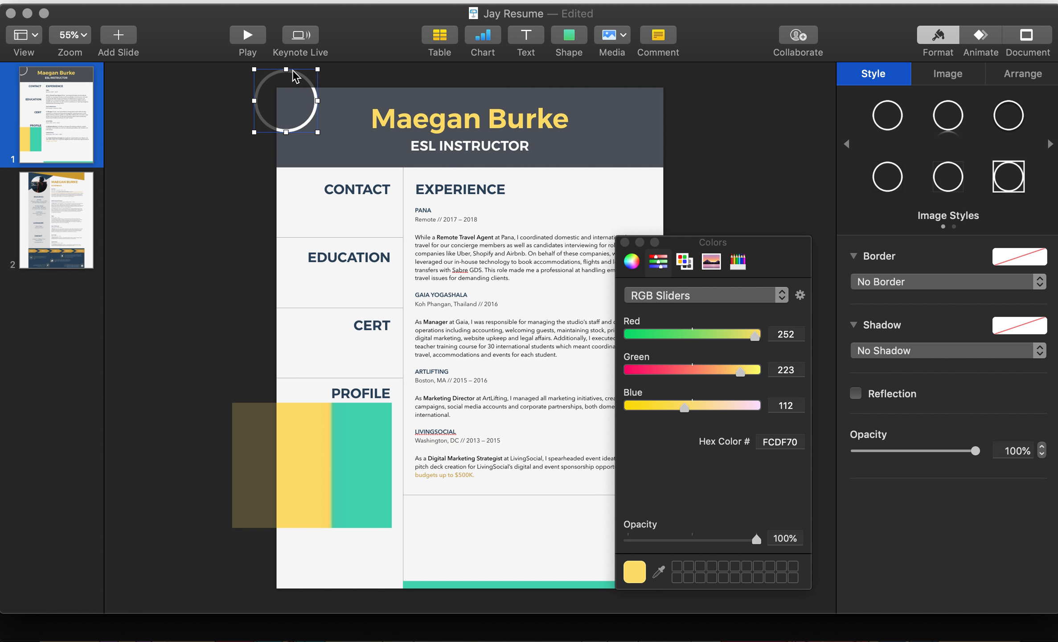
drag(318, 113, 359, 143)
shift+click(359, 142)
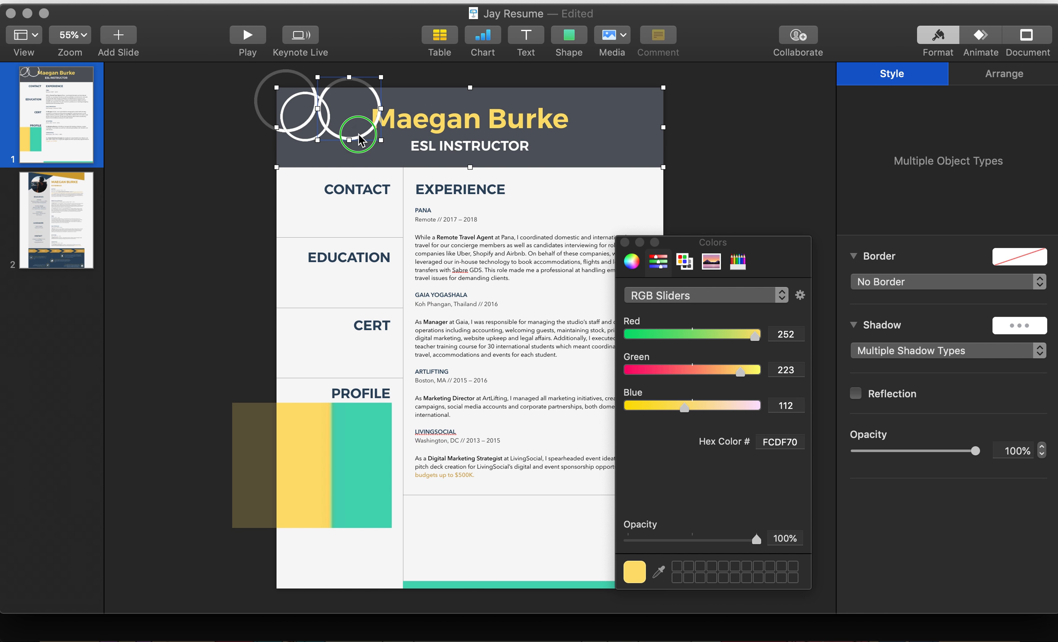
right_click(359, 142)
click(395, 199)
click(244, 215)
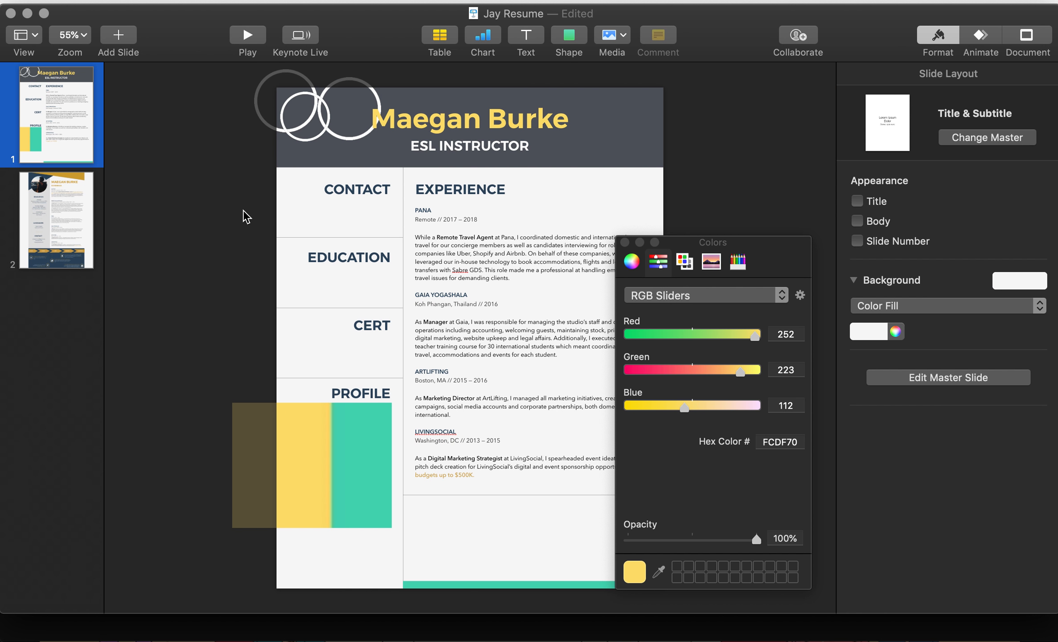
drag(352, 139, 350, 153)
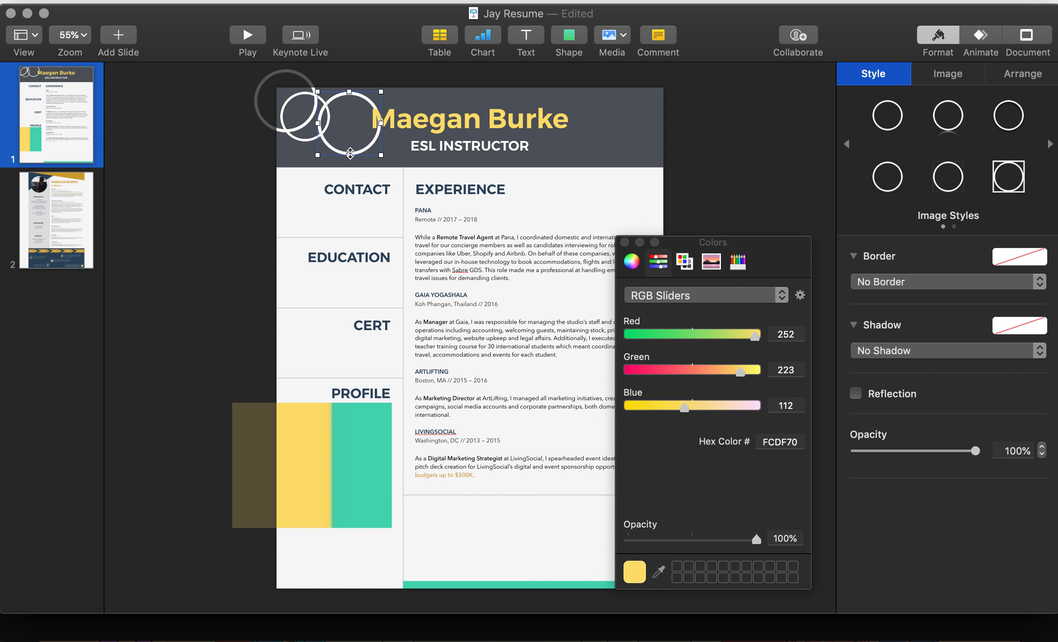
Step: Undo the ring changes so no ring images remain in the header
shift+click(289, 133)
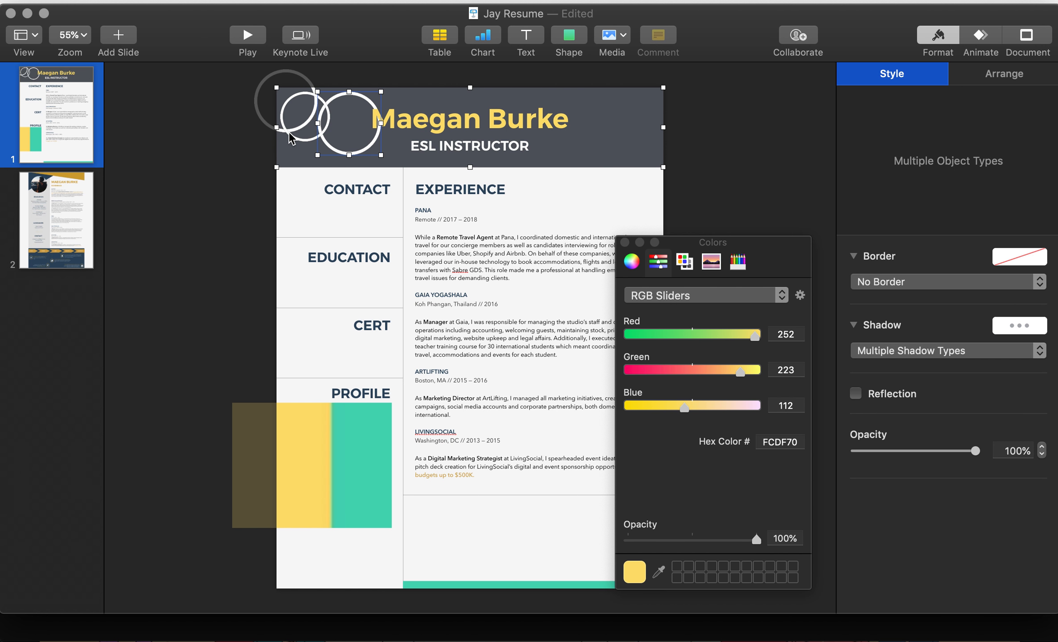
click(235, 162)
key(super+z)
key(super+z)
key(super+z)
key(super+z)
key(super+z)
key(super+z)
key(super+z)
key(super+z)
key(super+z)
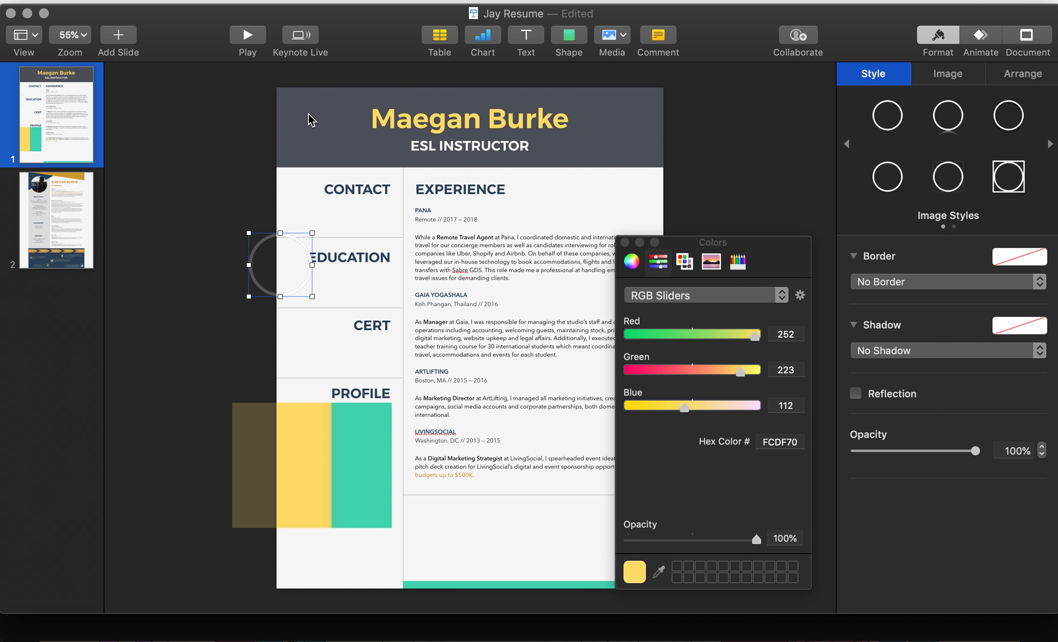
key(super+z)
key(super+z)
key(super+z)
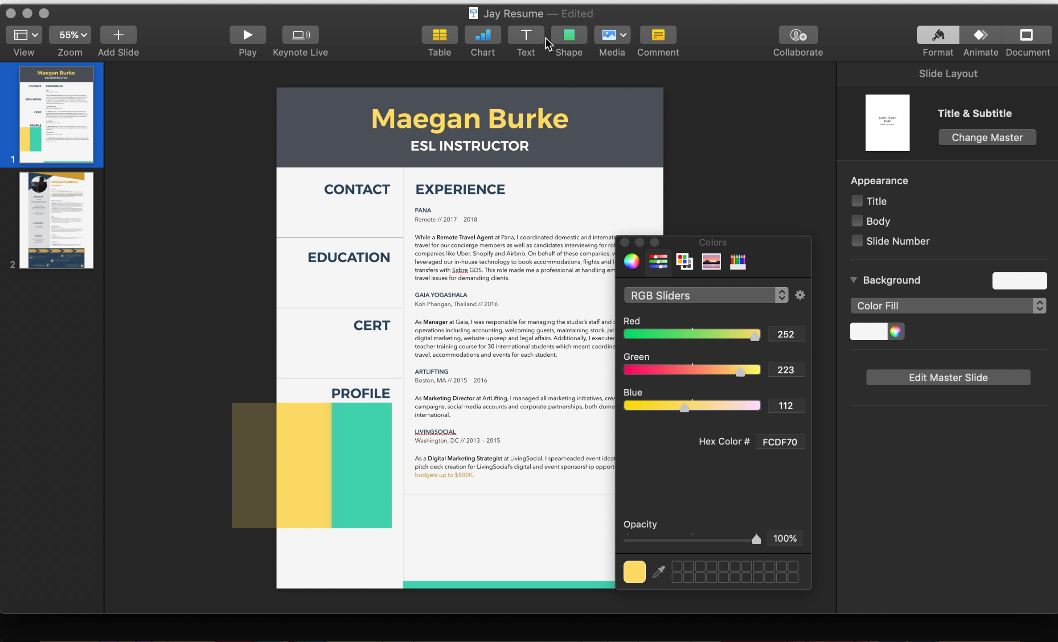
click(564, 40)
Step: Insert a circle with no fill and a line border
click(707, 182)
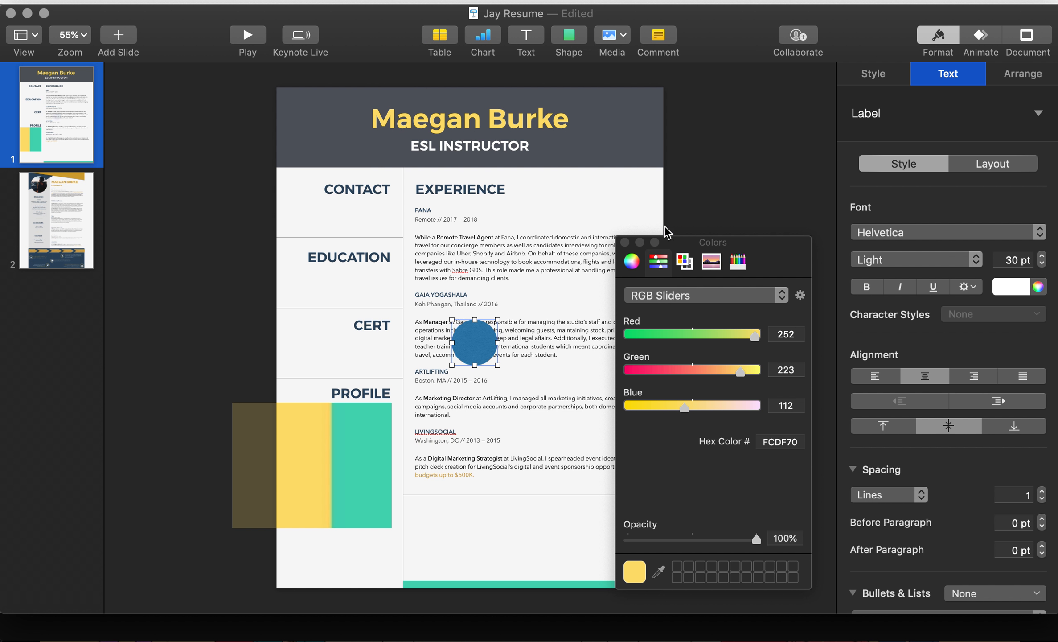
click(625, 242)
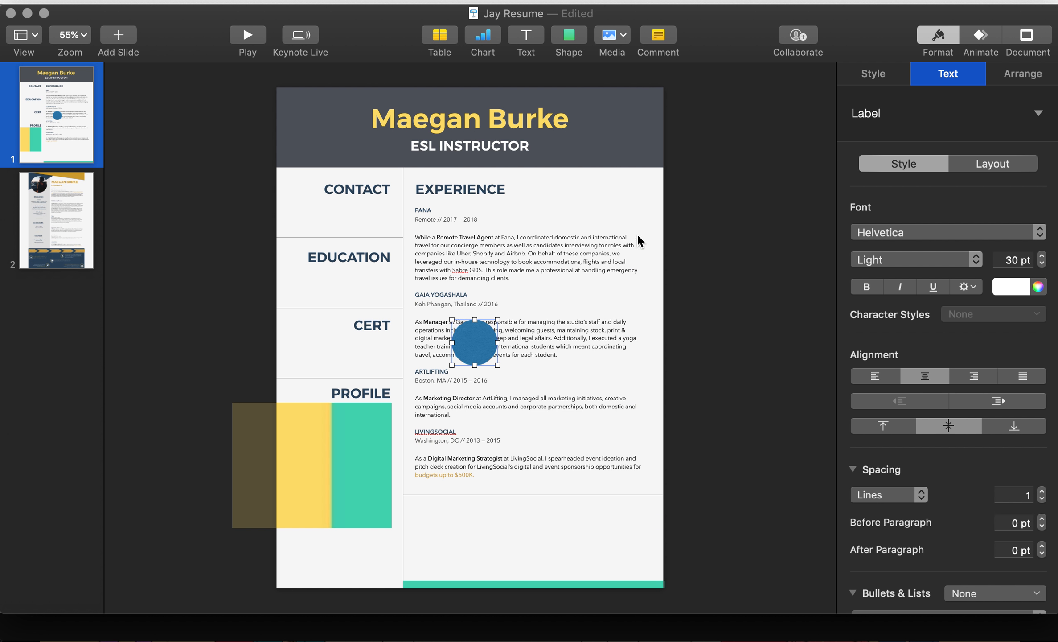
click(890, 76)
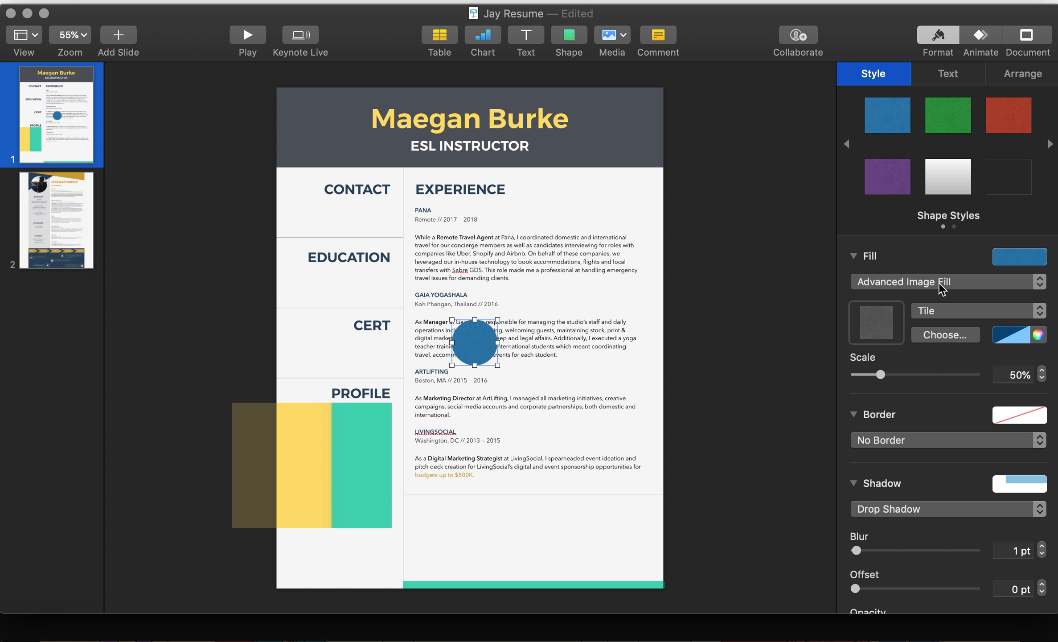
click(921, 284)
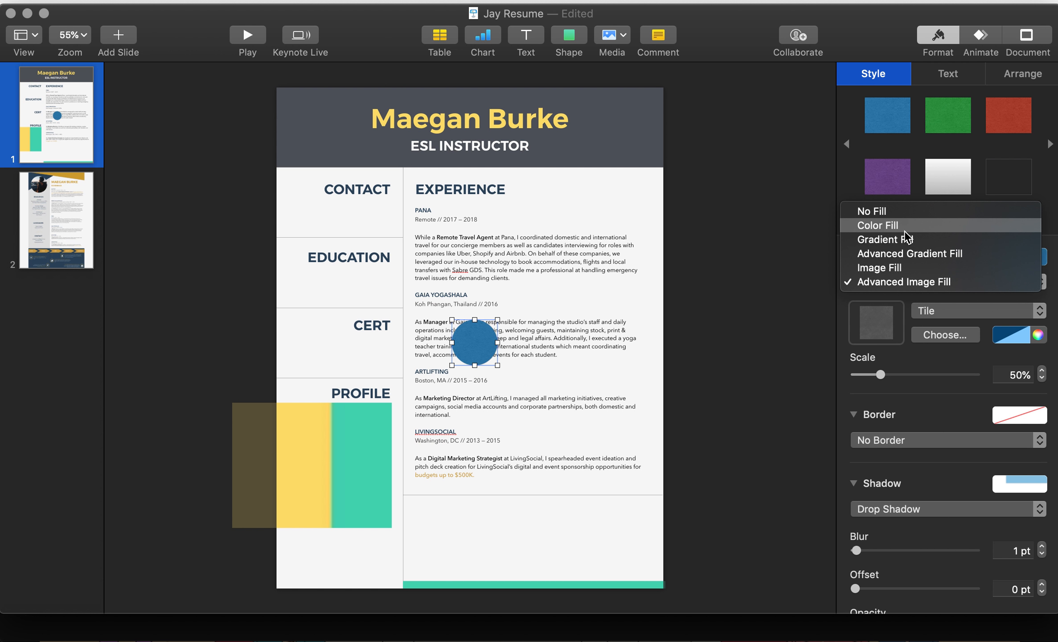
click(897, 213)
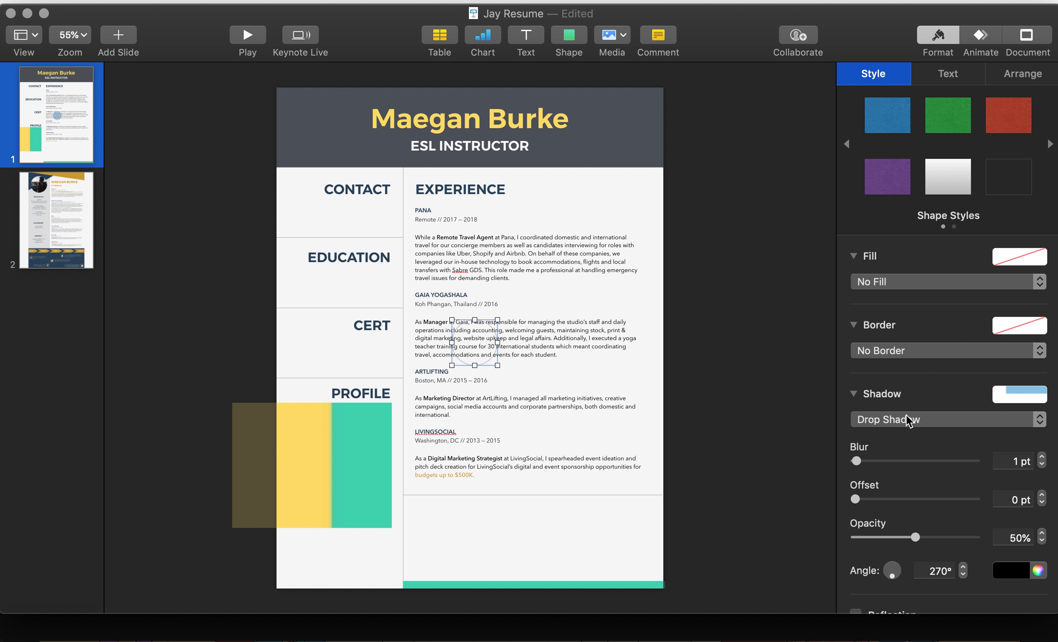
click(905, 351)
click(906, 361)
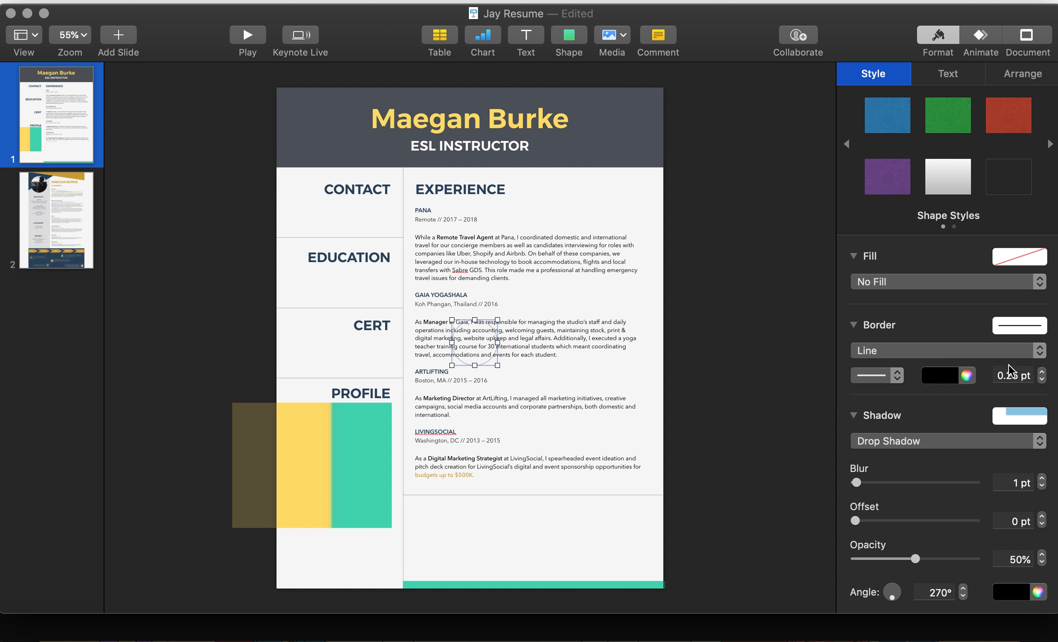
Step: Make the circle's outline 6 pt white and move it to the header's top-left corner
click(1043, 372)
click(1043, 372)
click(1044, 372)
click(1044, 372)
click(1044, 372)
click(1043, 379)
click(1043, 379)
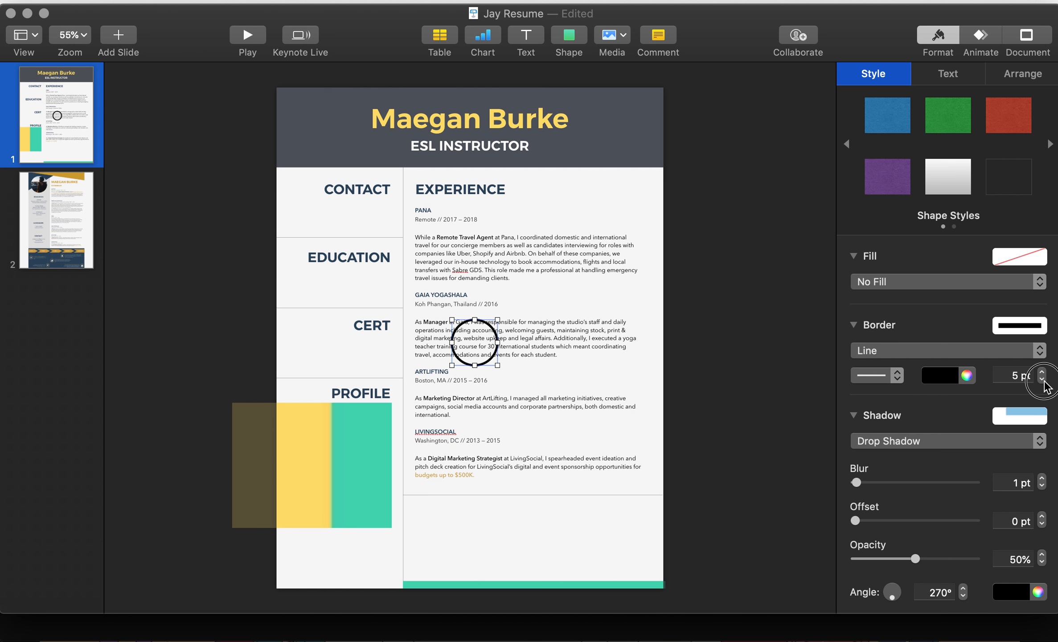
click(1043, 379)
click(1043, 372)
click(1043, 372)
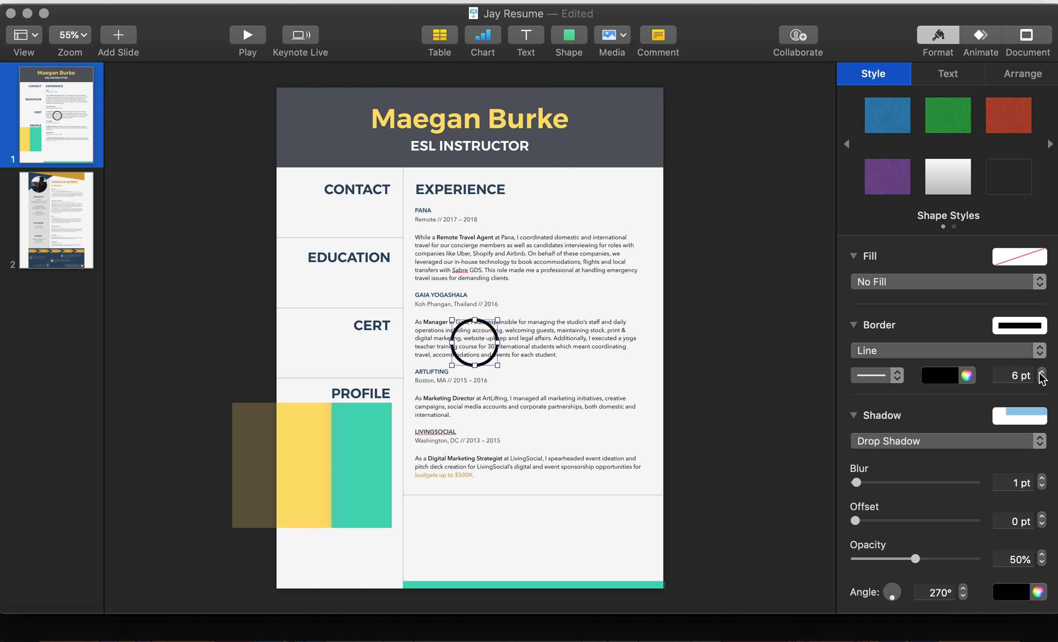
click(950, 377)
click(869, 477)
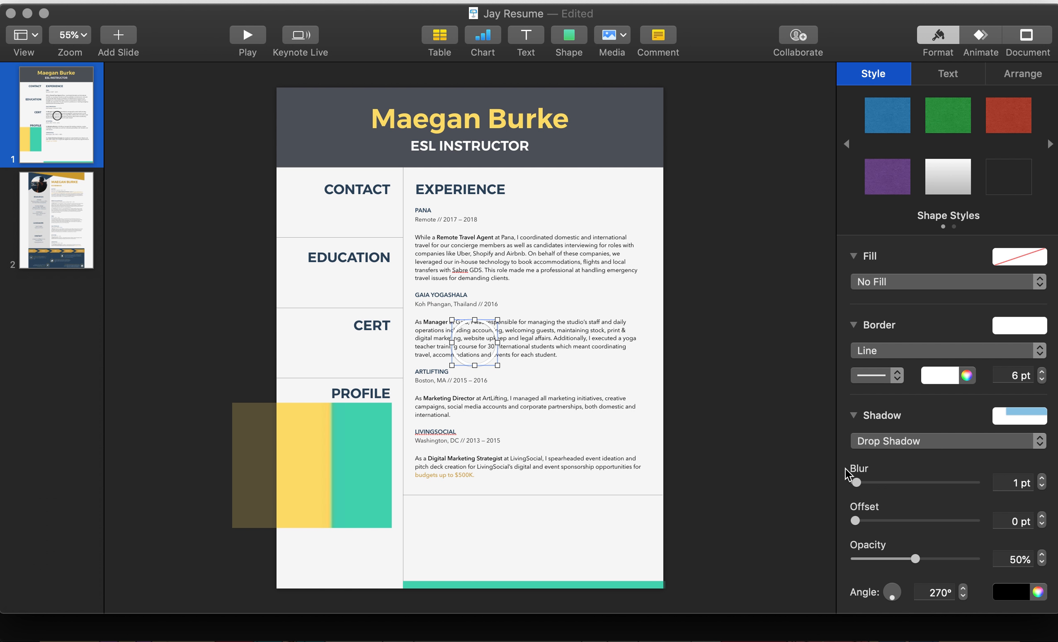
drag(496, 361, 323, 145)
Step: Paste a copy of the white ring lower so the rings overlap, then preview the slide full-screen
key(super+v)
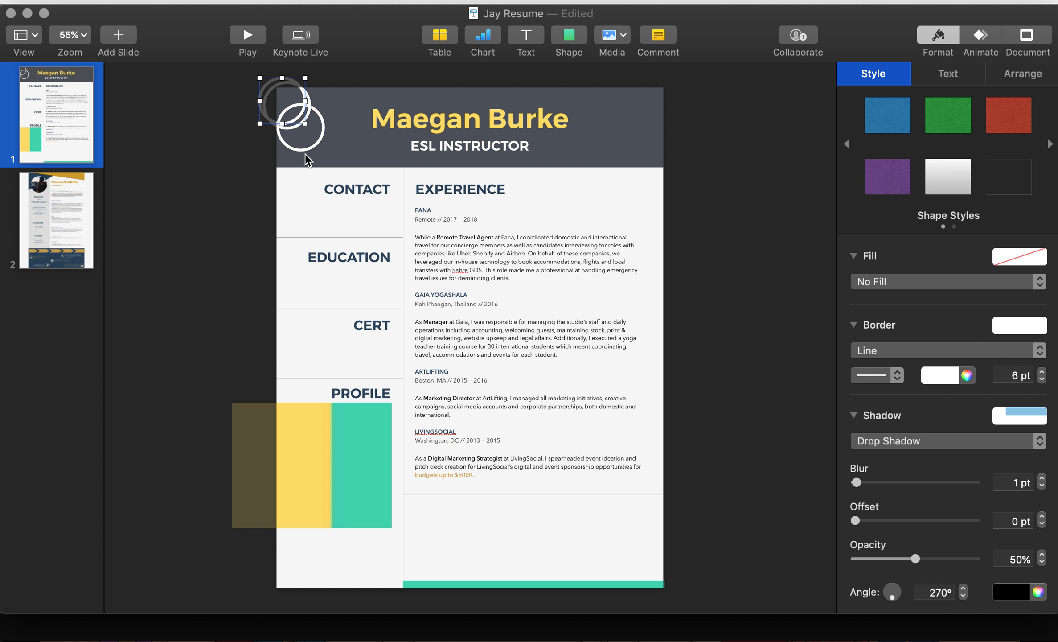
drag(296, 130, 291, 184)
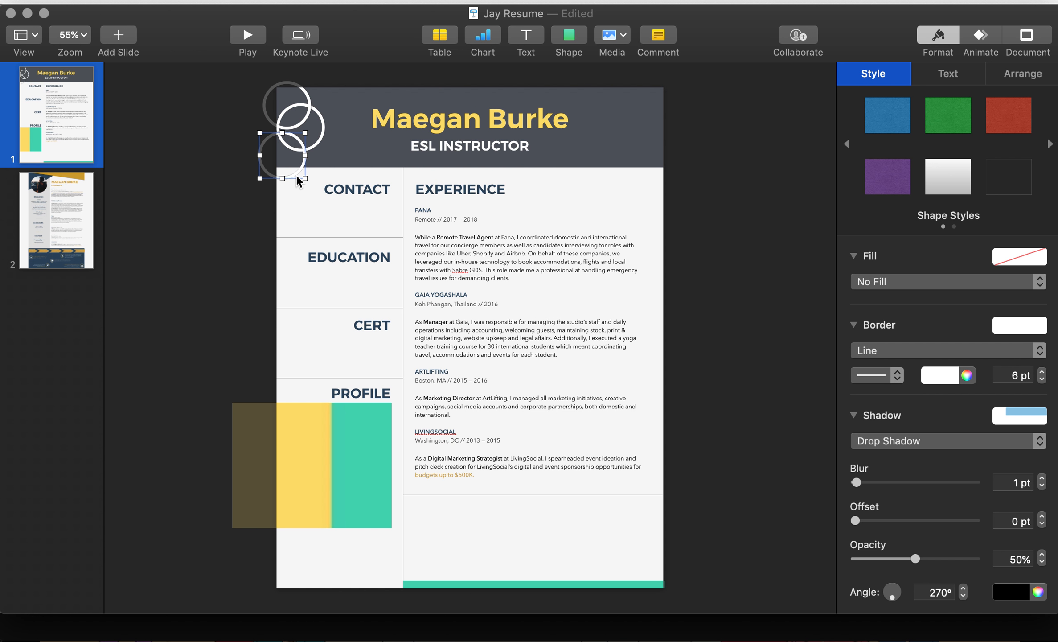
click(209, 166)
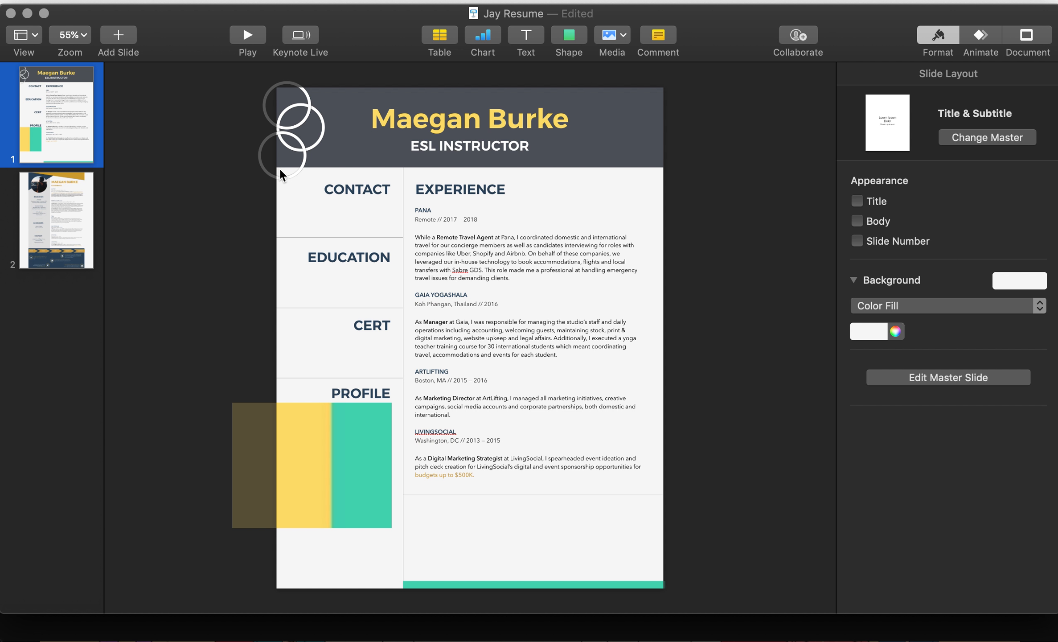
key(alt+super+p)
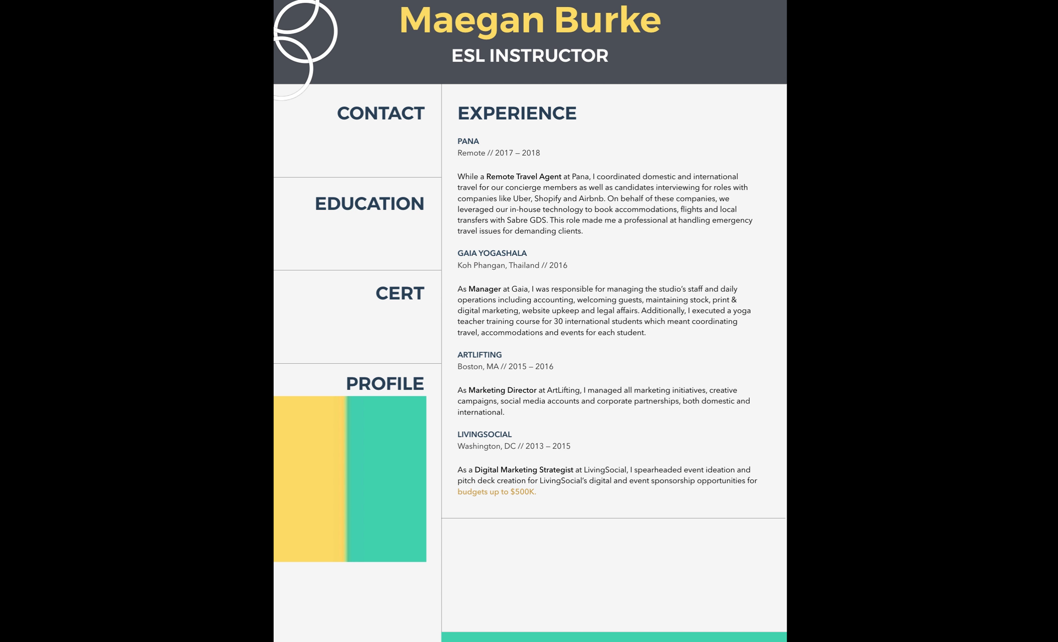
key(Escape)
Step: Browse the yellow-and-teal, creative teacher and turquoise reference resumes in Chrome
key(super+Tab)
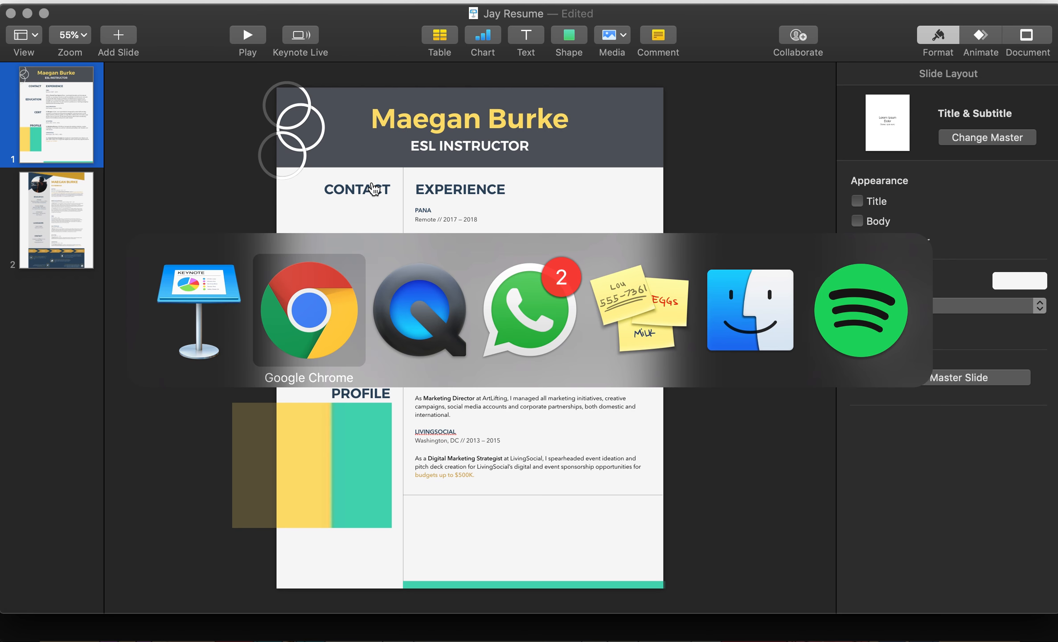
key(super+w)
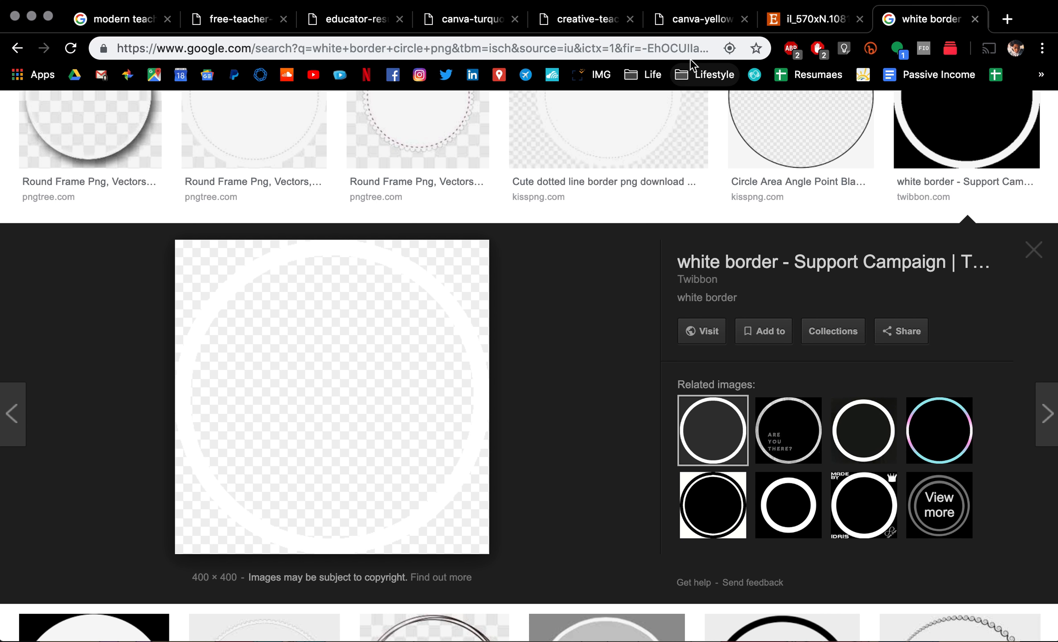
click(779, 19)
click(710, 28)
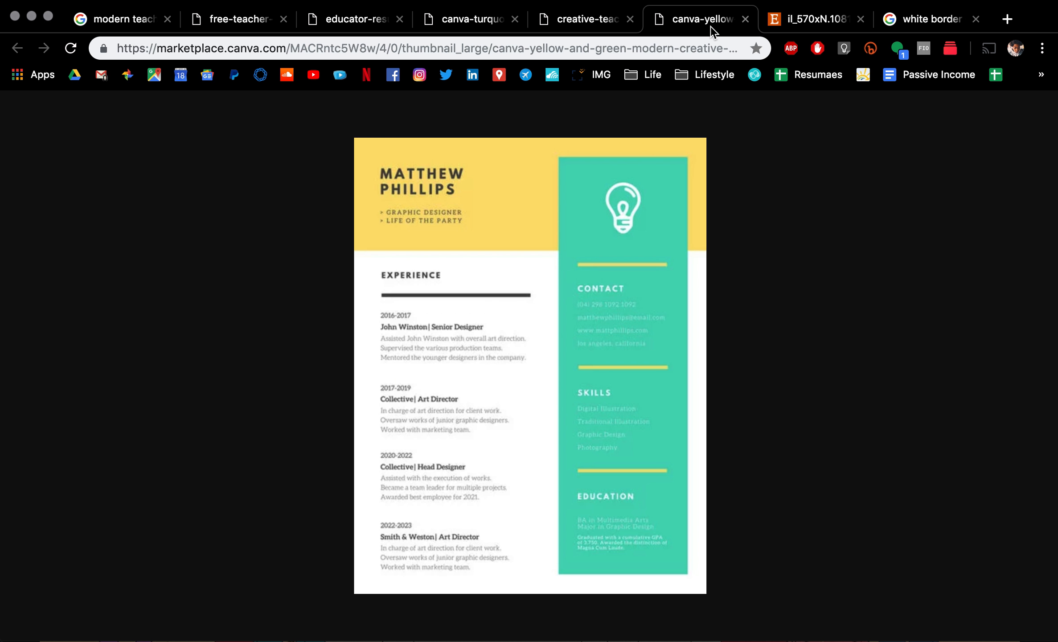
click(591, 23)
click(477, 26)
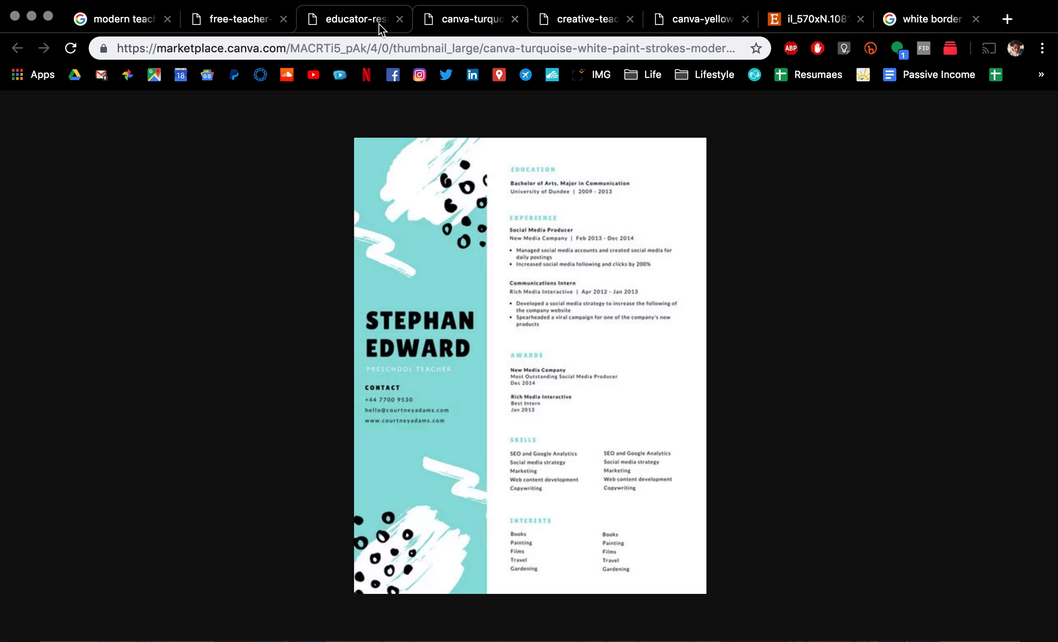
Step: Move the lower-left ring up to X 26, Y −21 pt at 100 × 100 pt, proportions constrained
key(super+Tab)
drag(305, 153, 333, 82)
click(913, 241)
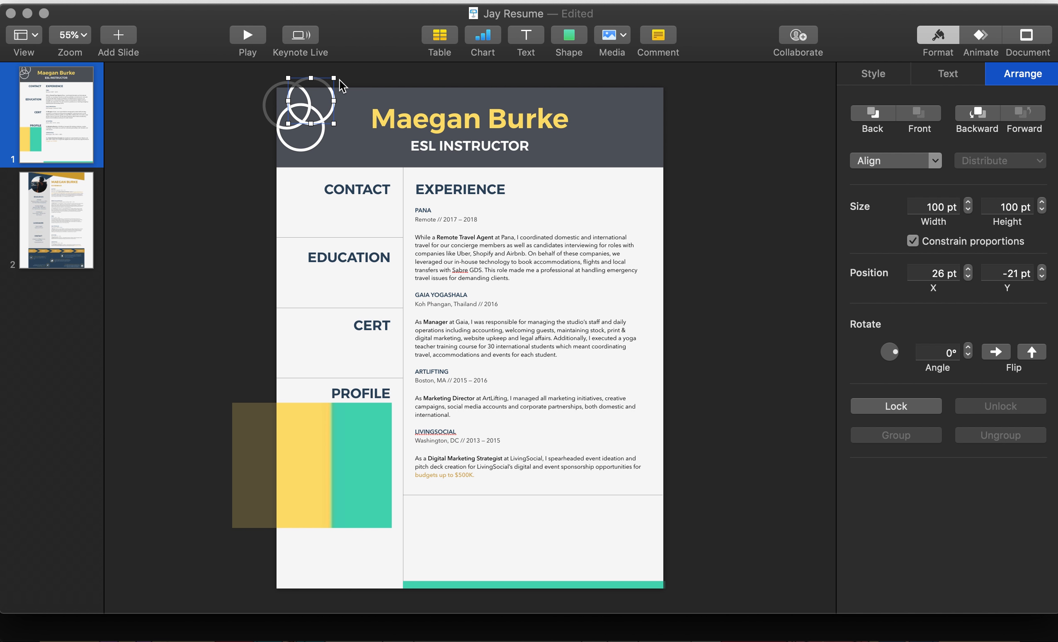
Step: Resize the upper-right ring to 74 × 74 pt at X 41, Y 10
drag(334, 78, 329, 109)
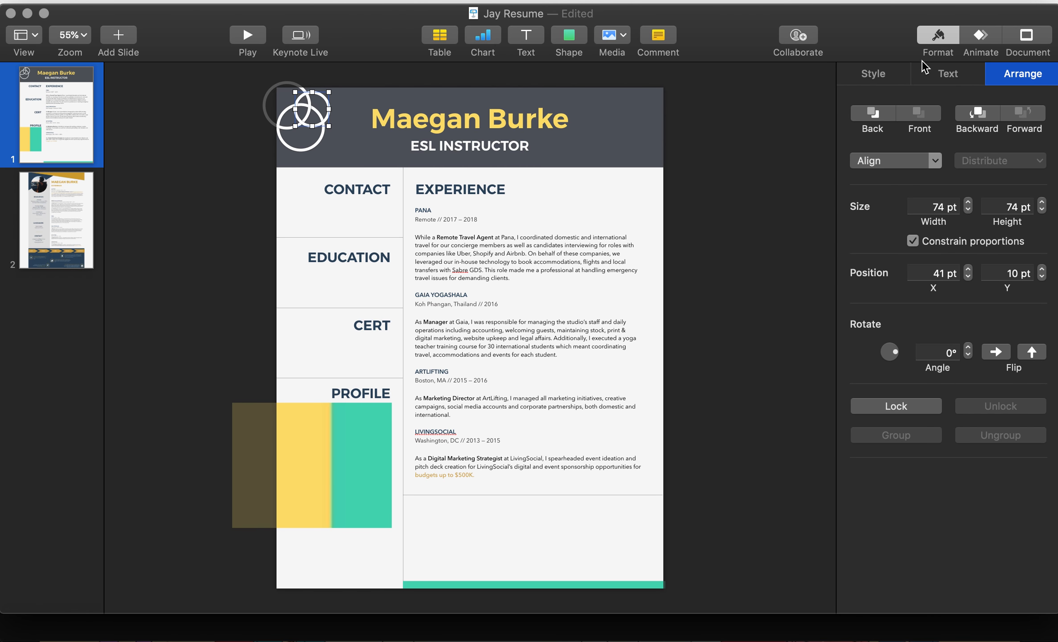
click(944, 42)
click(941, 44)
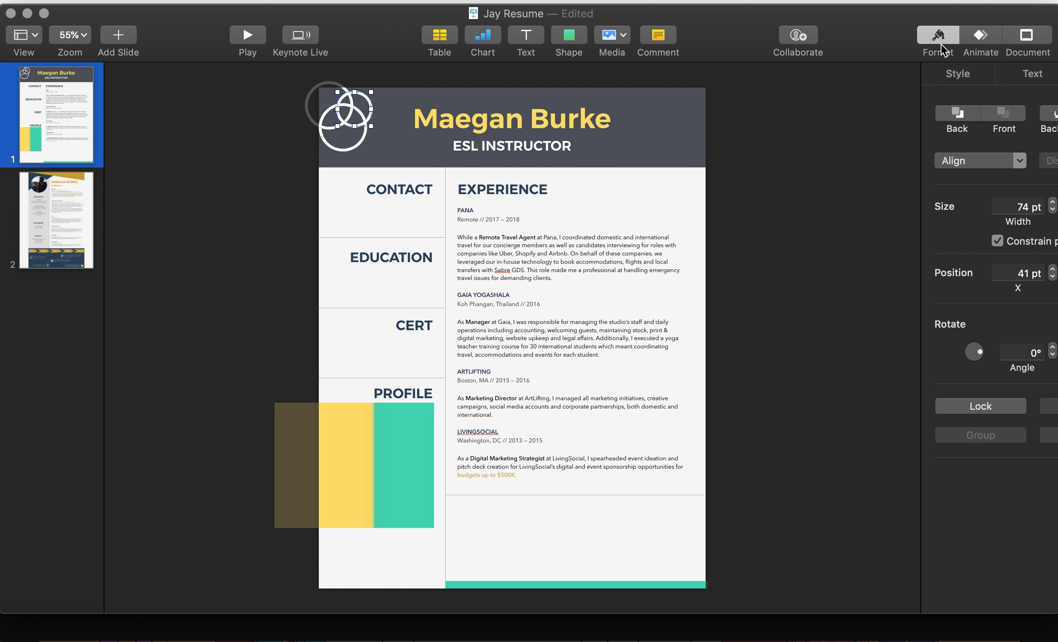
Step: Eyedrop the colour block's teal (48D6B6) for the ring's outline
click(891, 79)
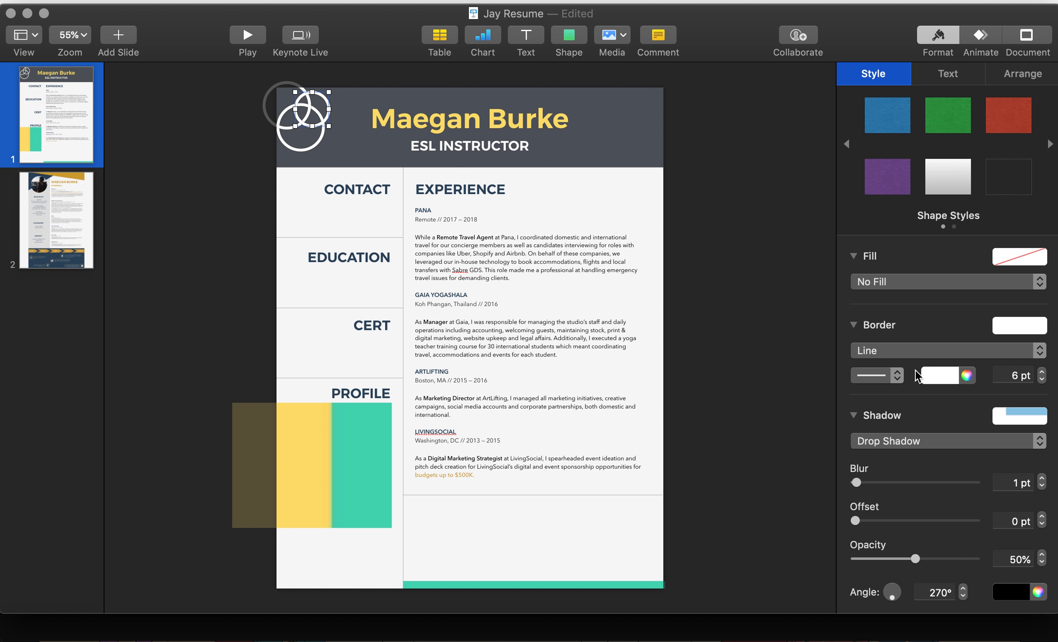
click(967, 377)
click(655, 569)
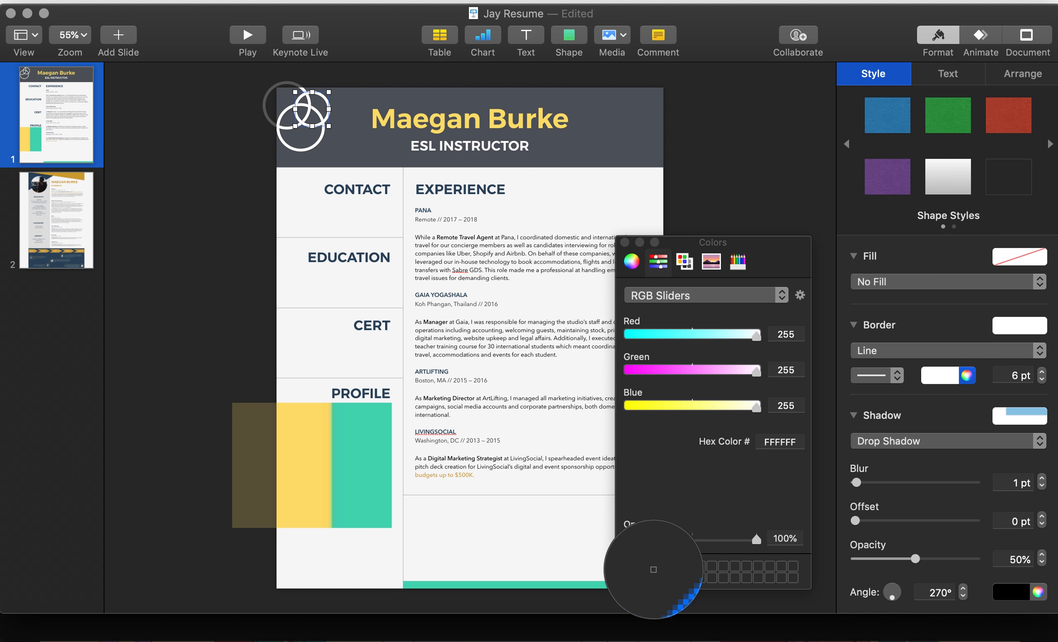
click(355, 464)
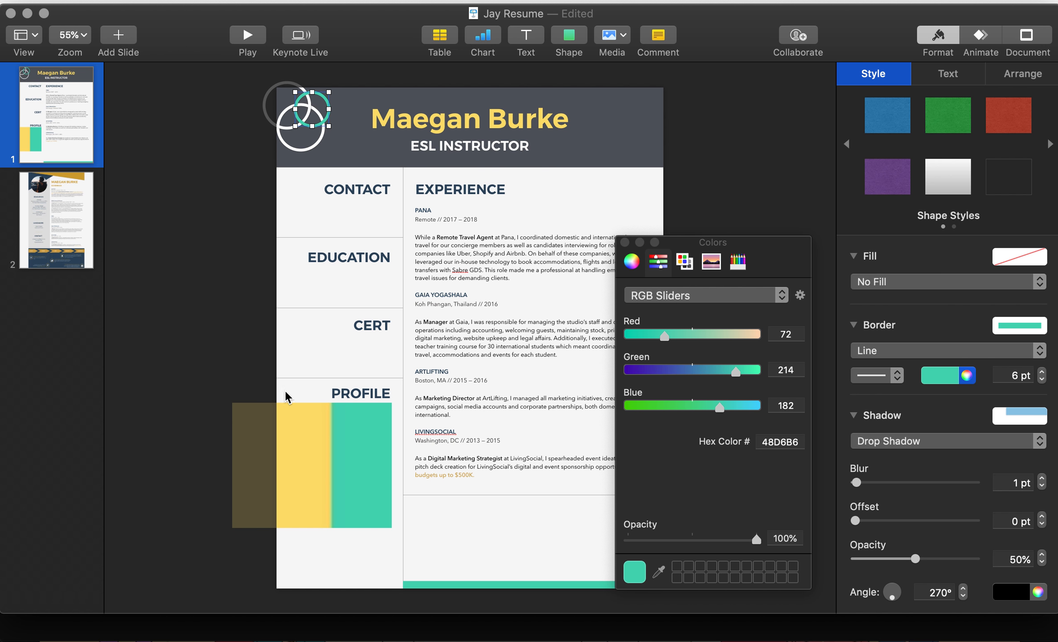
click(208, 338)
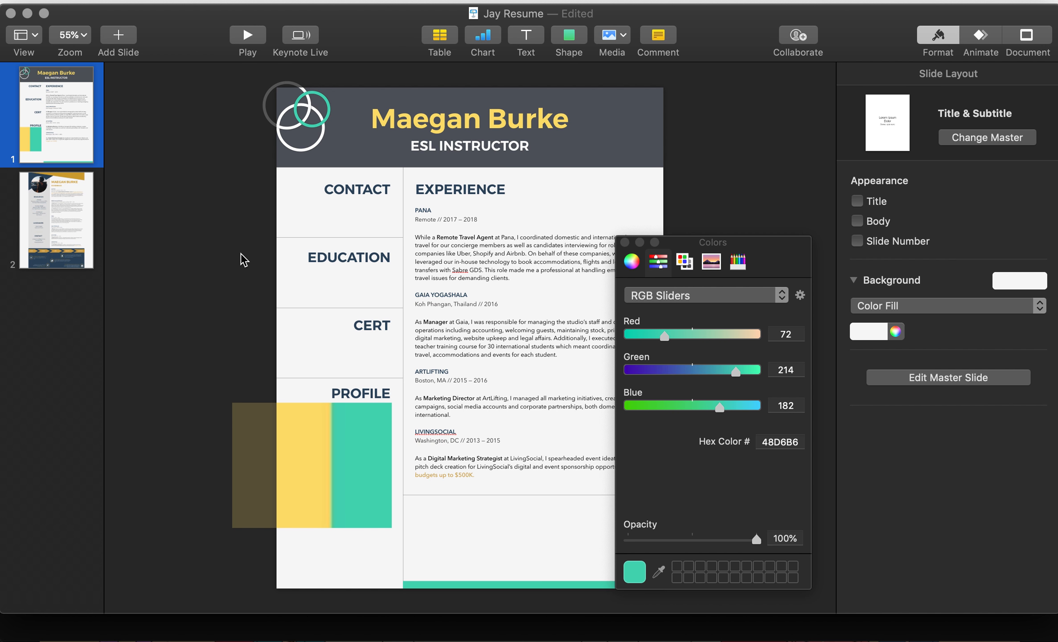
Step: Reposition the white ring and shrink the lower-left ring to 59 × 59 pt at X −19, Y 104
click(308, 147)
drag(307, 147, 287, 153)
click(263, 168)
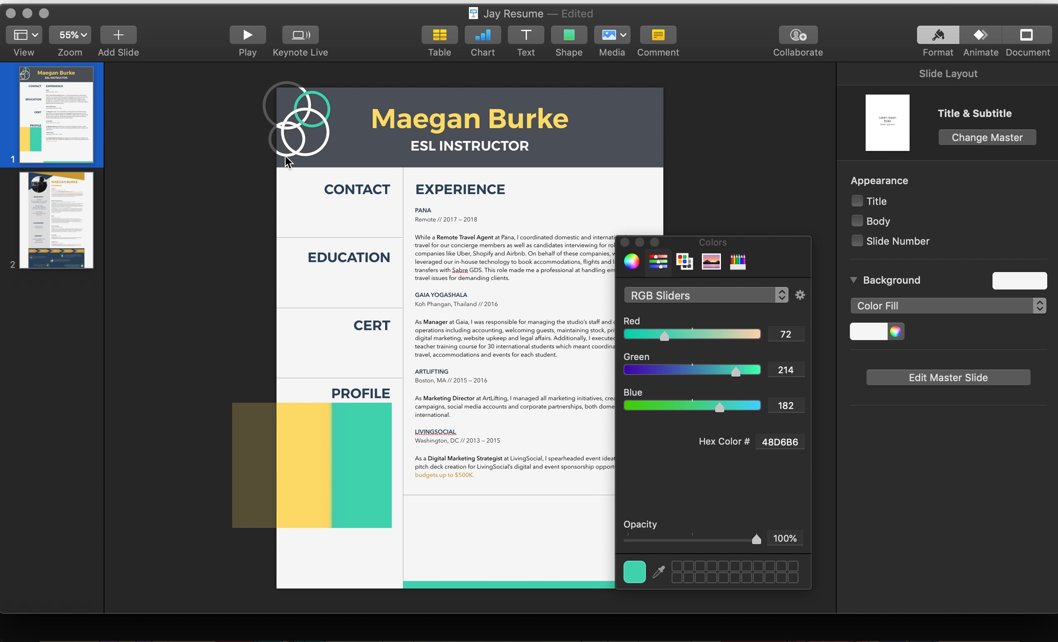
click(289, 160)
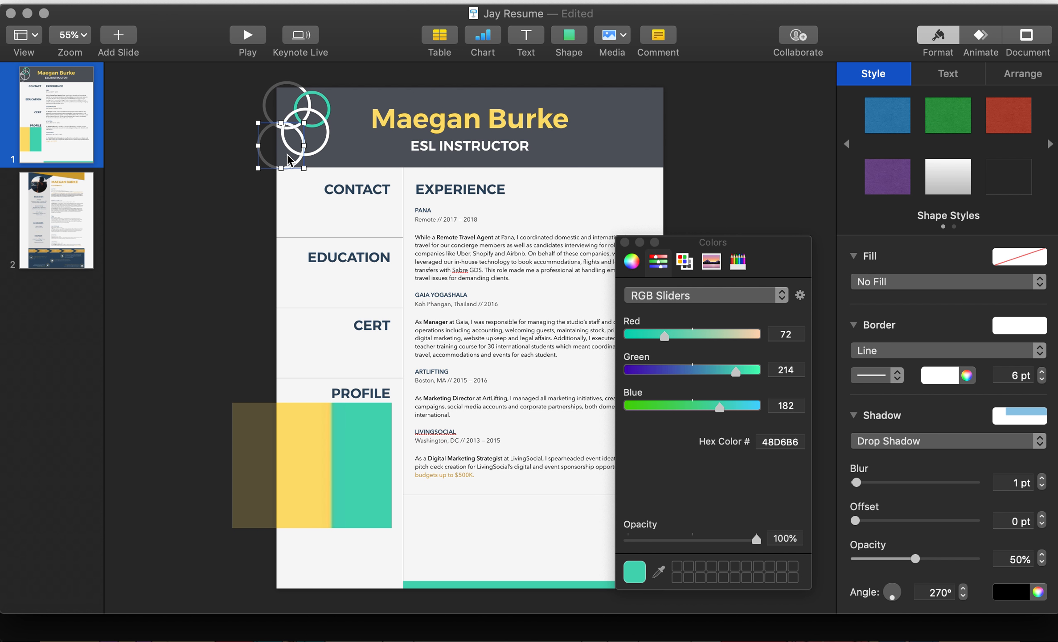
click(1018, 80)
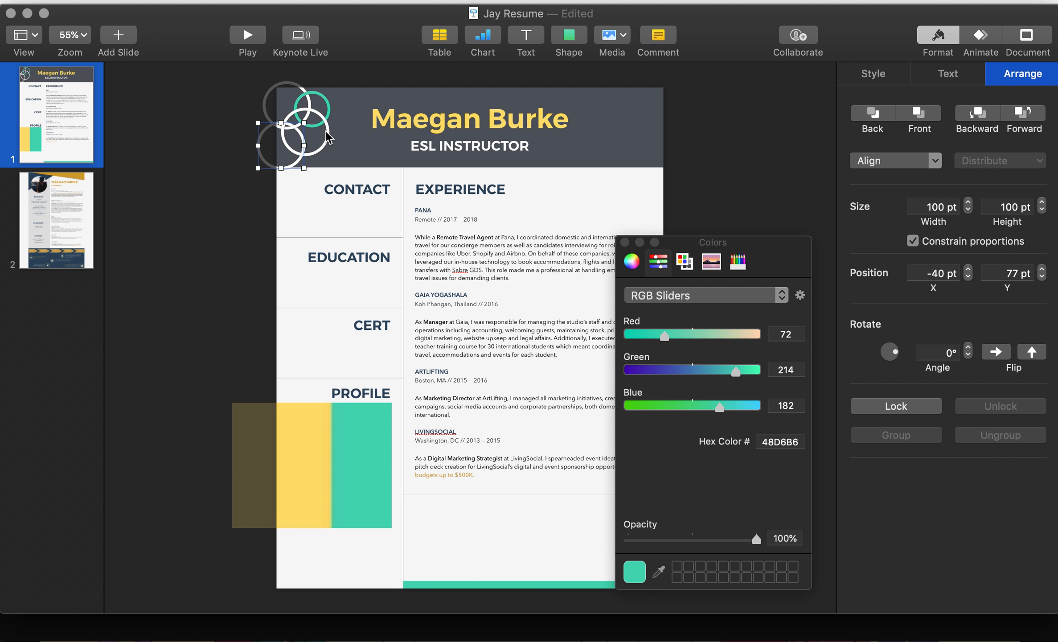
drag(258, 169, 286, 166)
Step: Outline the lower-left ring in the yellow bar's colour, FCDF70
click(868, 74)
click(966, 375)
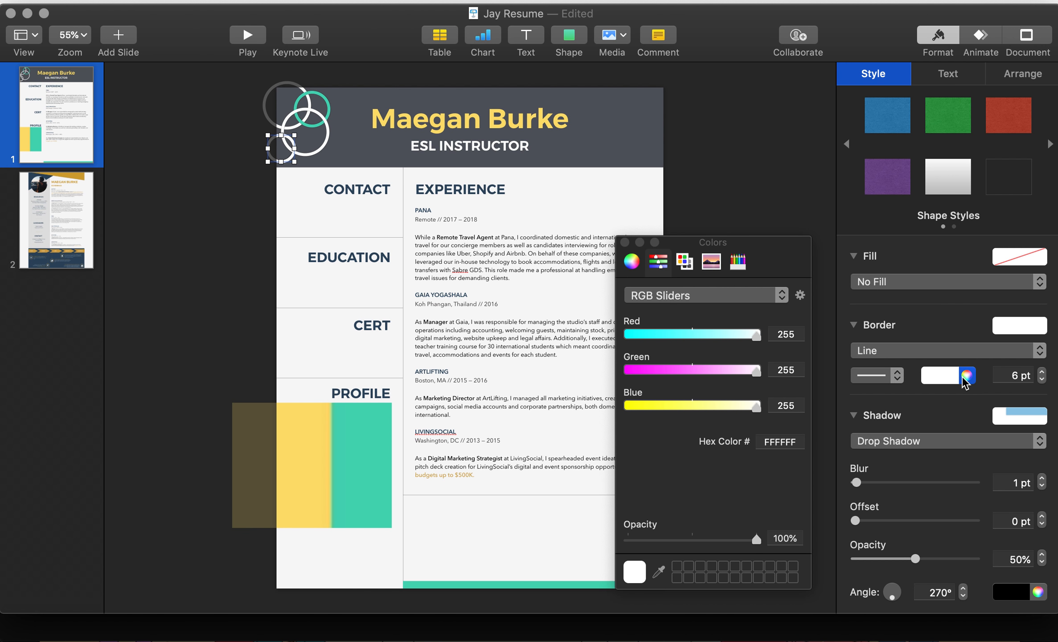
click(661, 570)
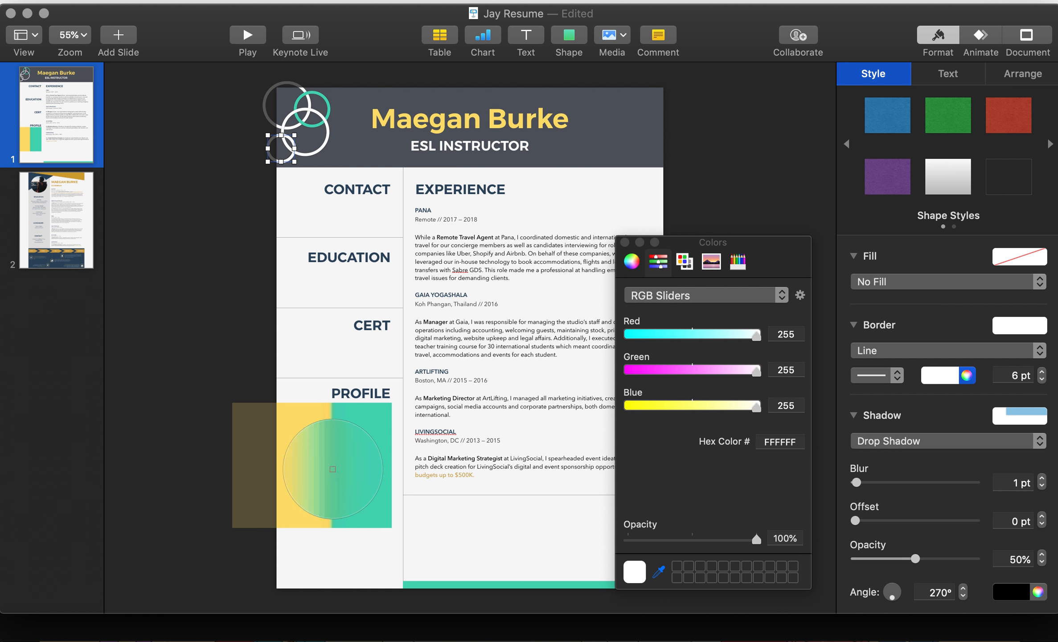
click(315, 465)
click(205, 364)
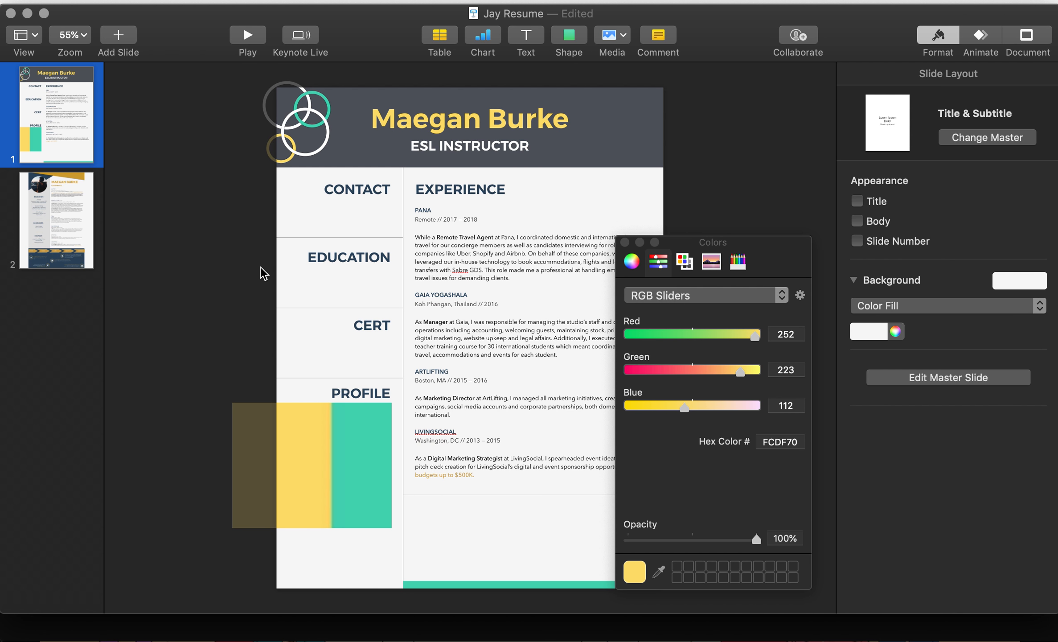
key(alt+super+p)
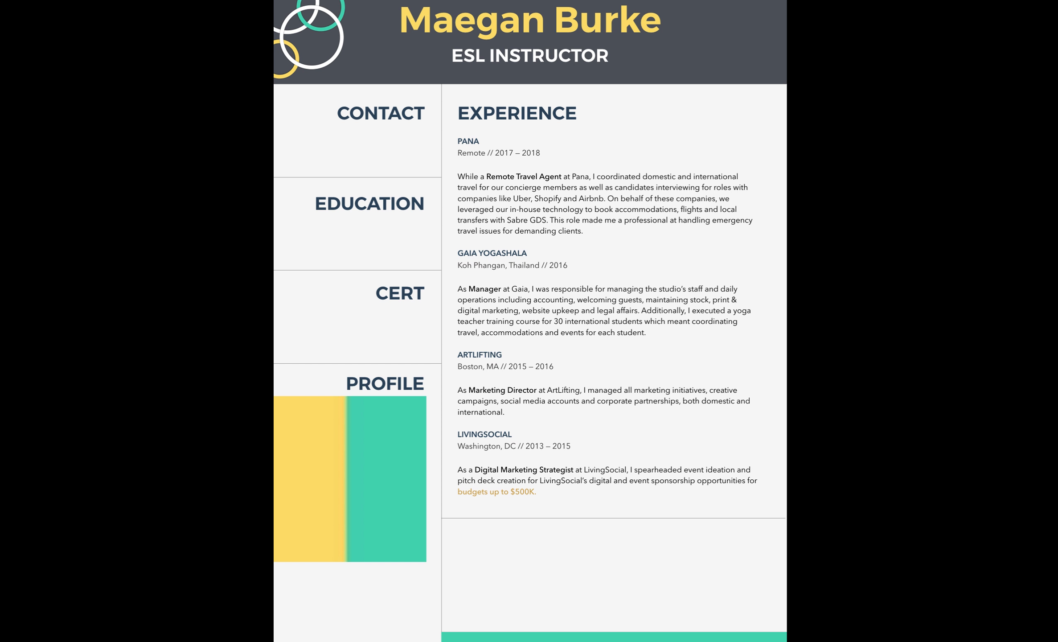
key(Escape)
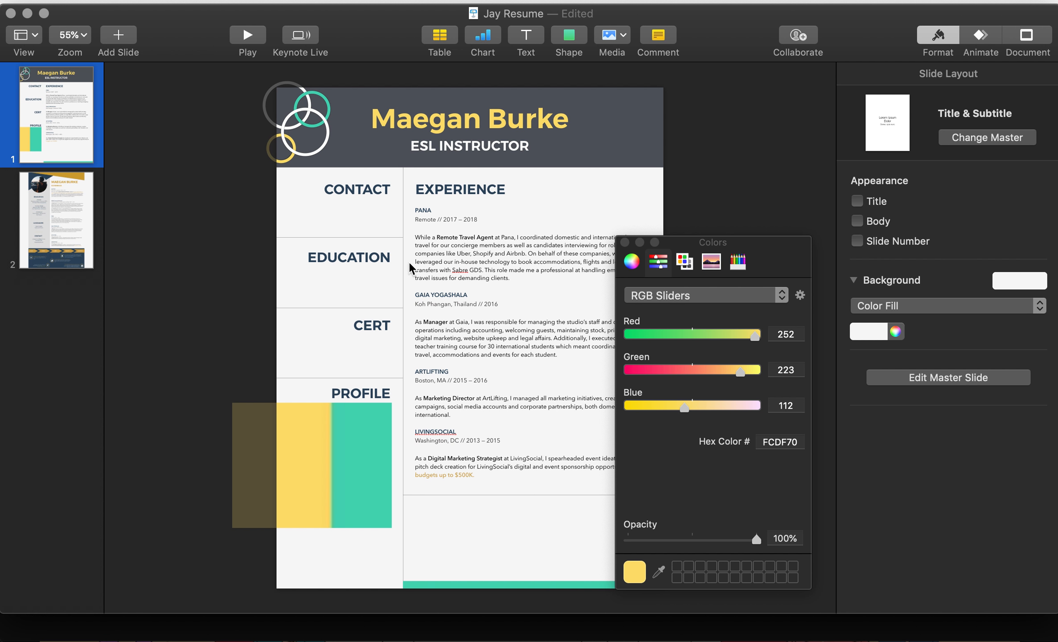
Step: Move the yellow-and-teal block off the slide and select all five section divider lines
drag(359, 428, 216, 352)
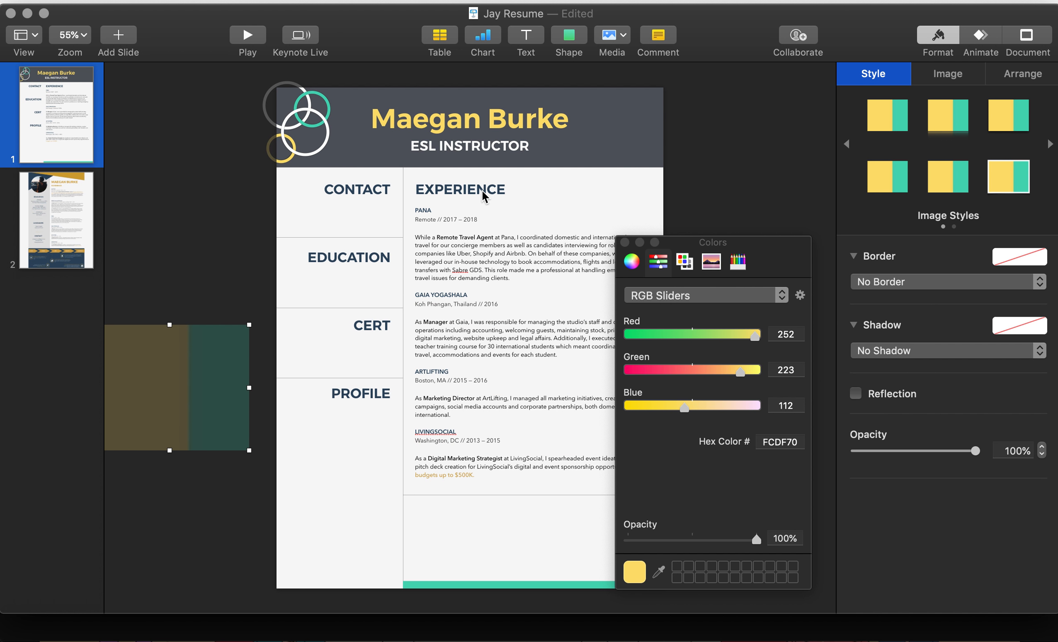
click(403, 220)
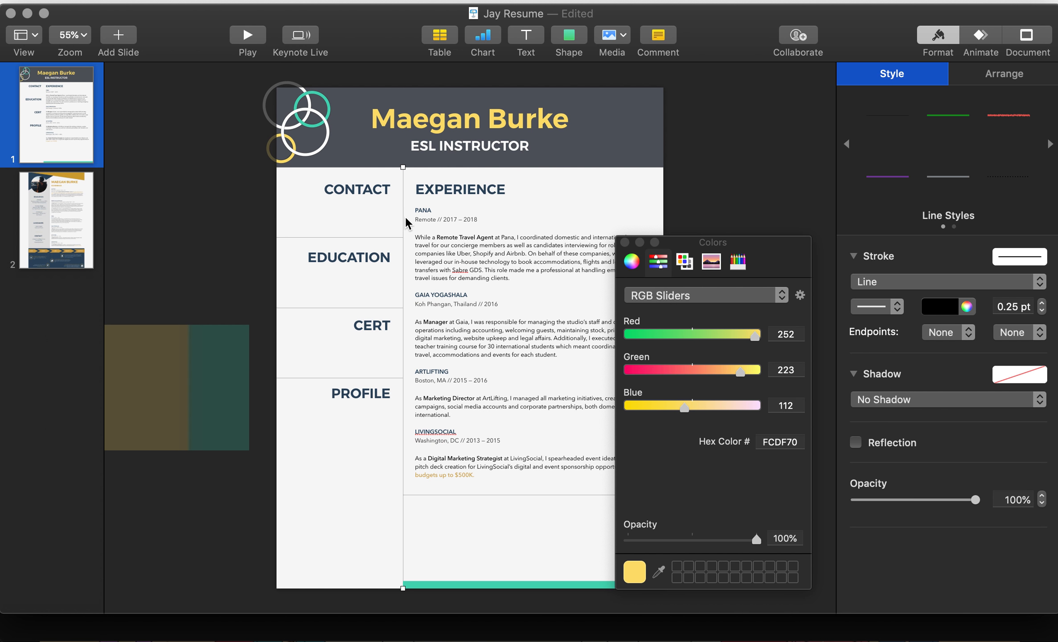
shift+click(395, 238)
shift+click(394, 308)
shift+click(394, 378)
shift+click(516, 495)
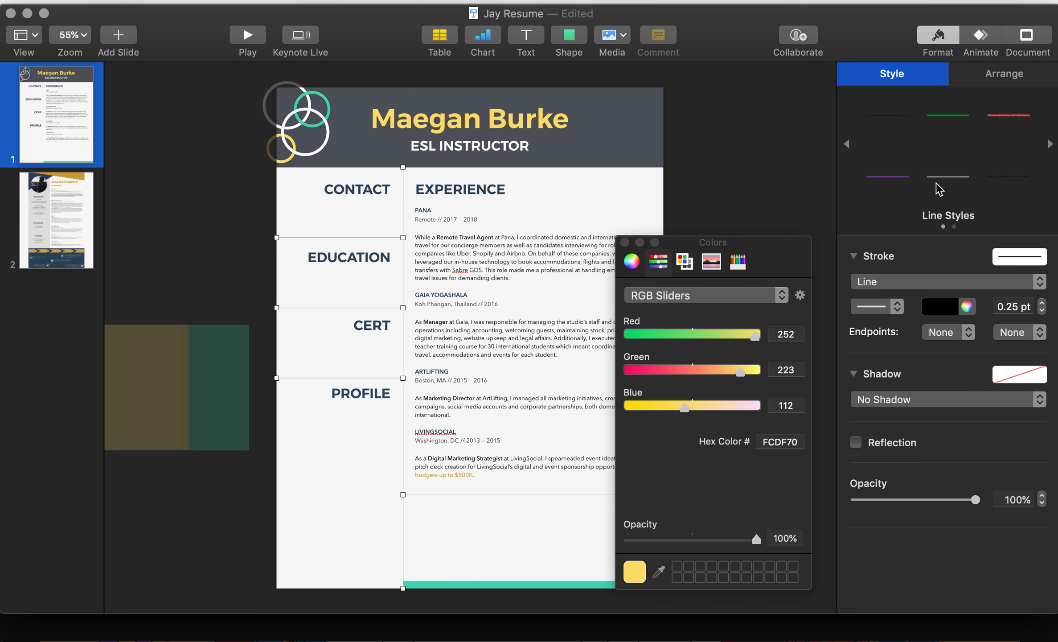
Step: Make the divider lines 1 pt dark grey dotted strokes
click(894, 306)
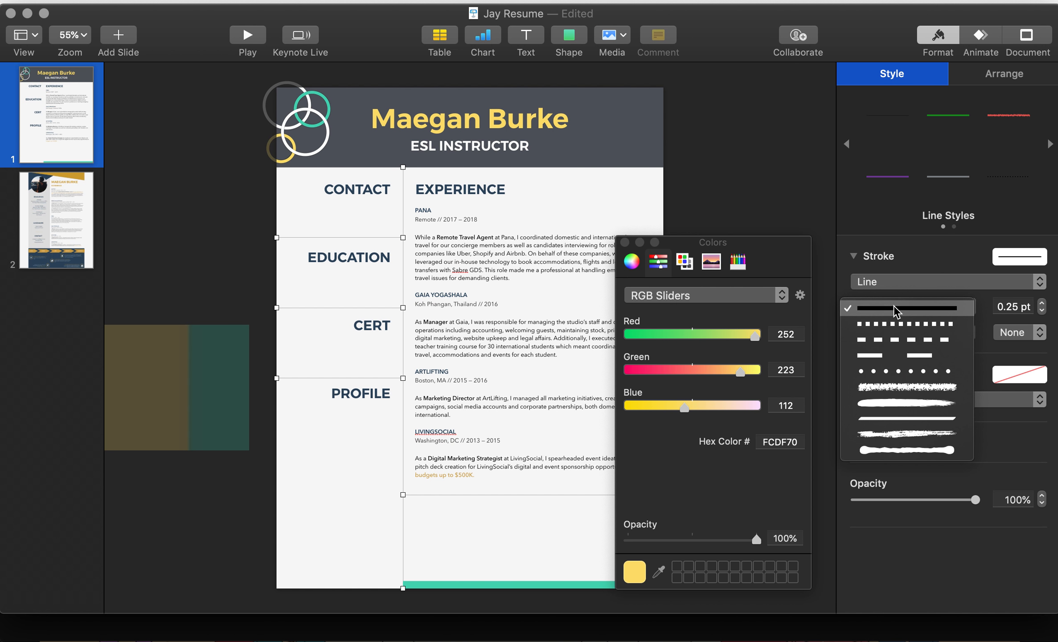
click(900, 371)
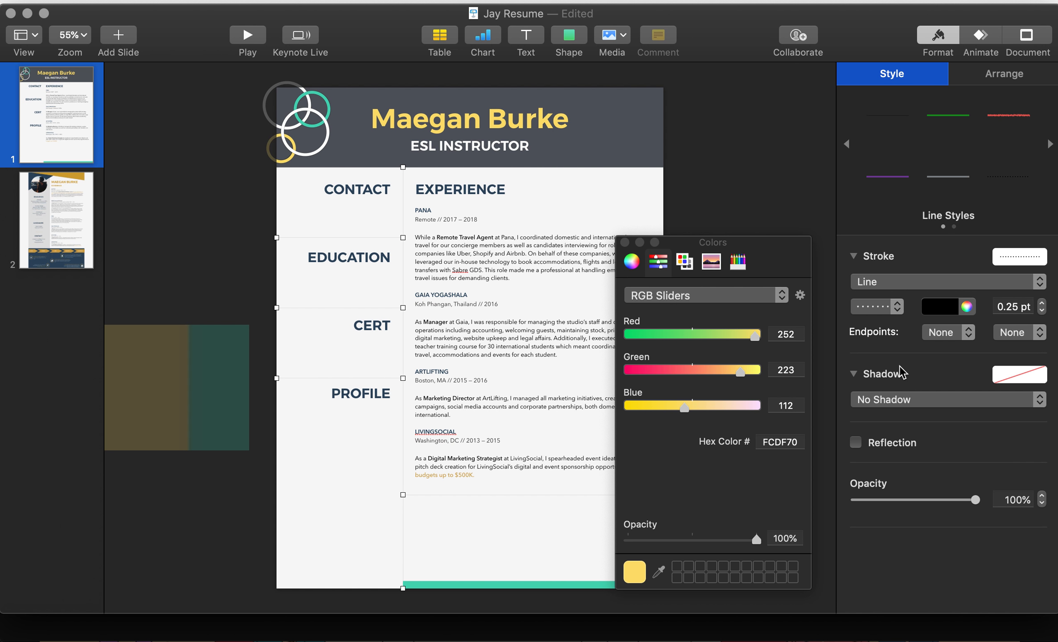
scroll(519, 302, up, 5)
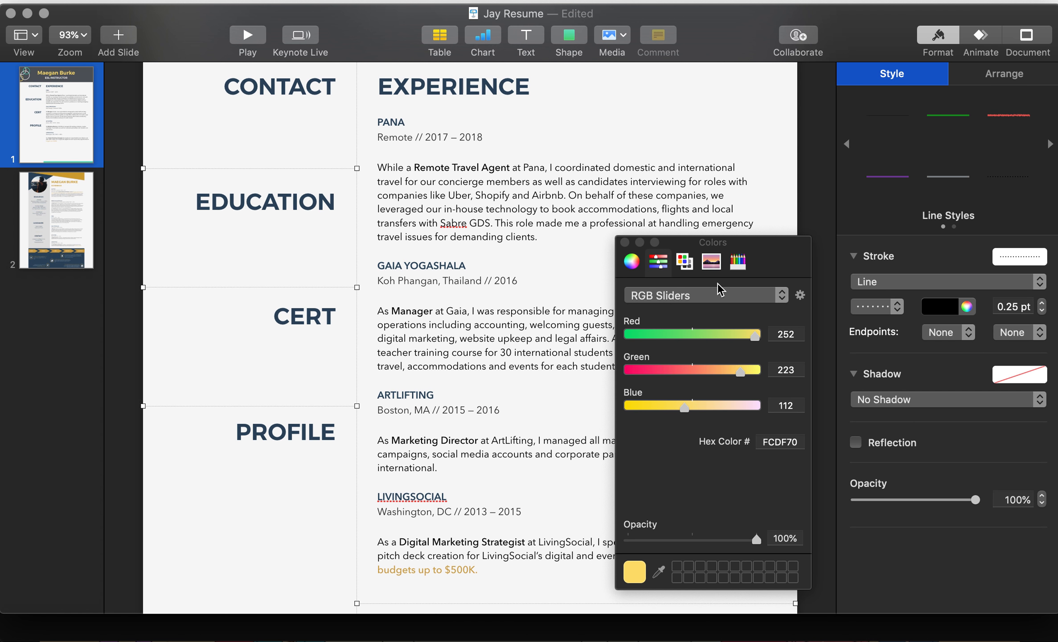
click(1039, 302)
click(1042, 303)
click(1042, 303)
click(1042, 303)
click(1042, 303)
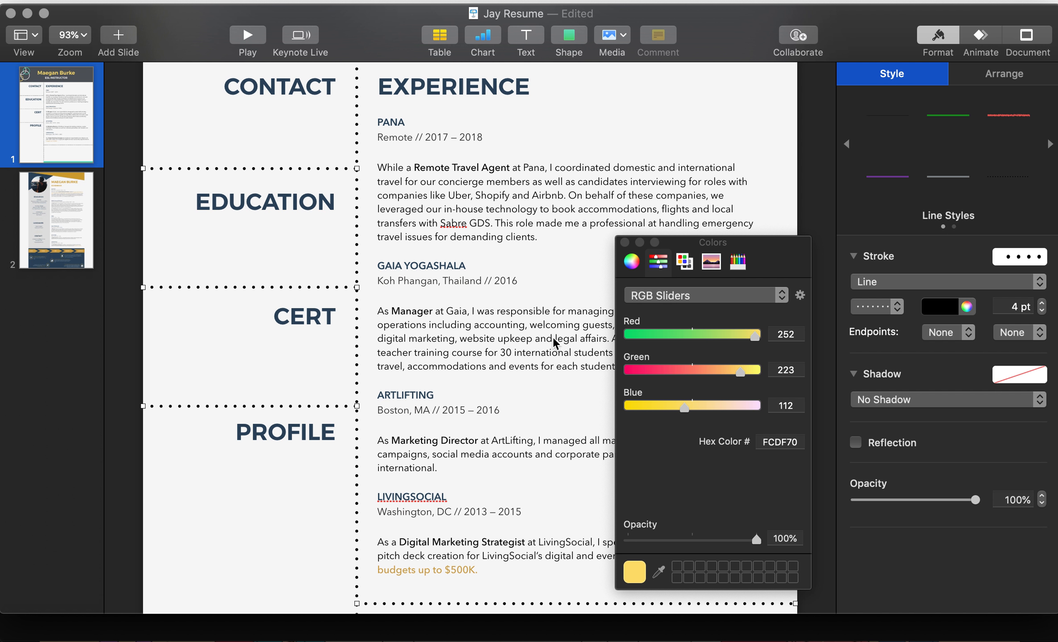
scroll(460, 337, down, 5)
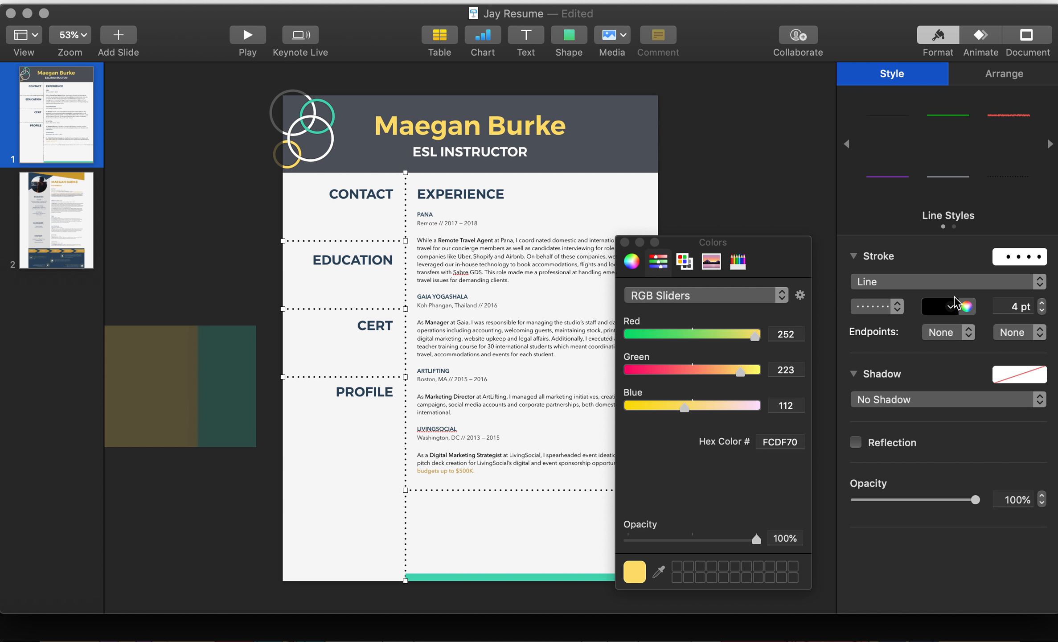
click(1042, 310)
click(1042, 310)
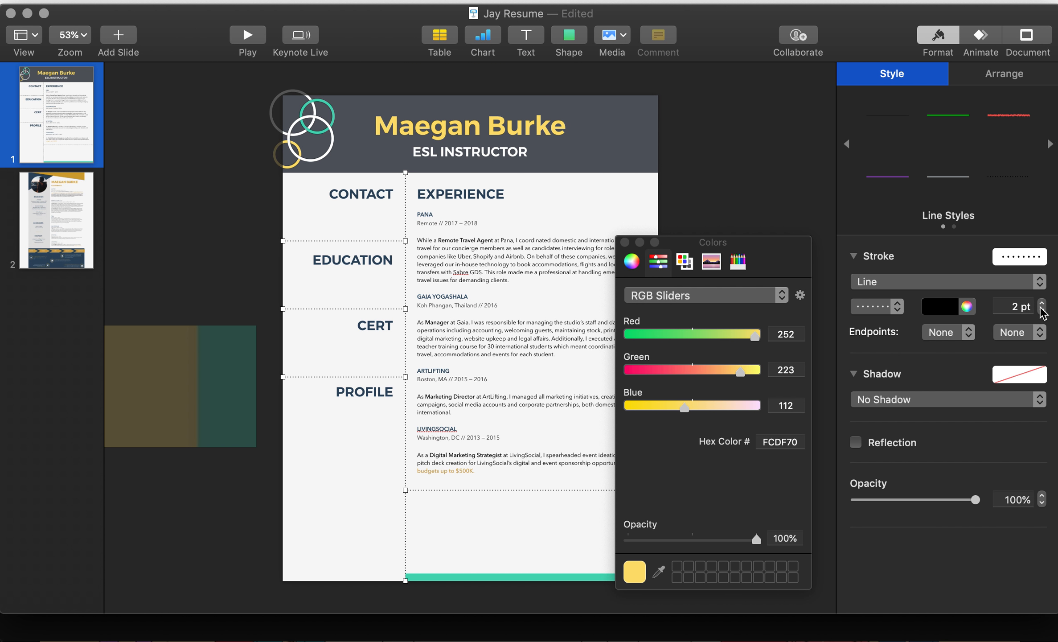
click(1042, 310)
click(950, 307)
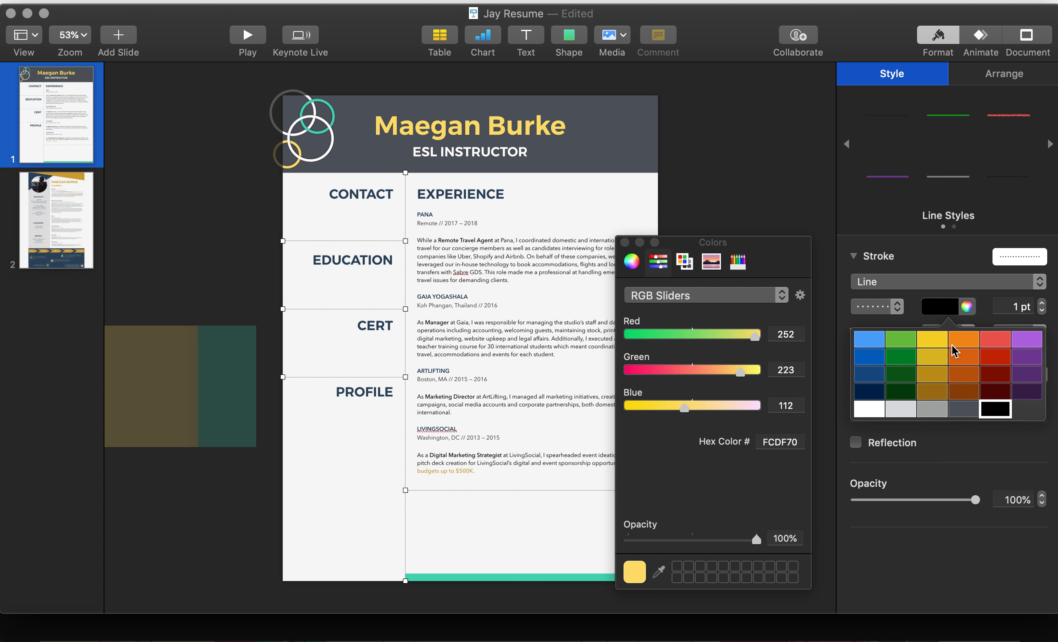
click(965, 406)
click(736, 171)
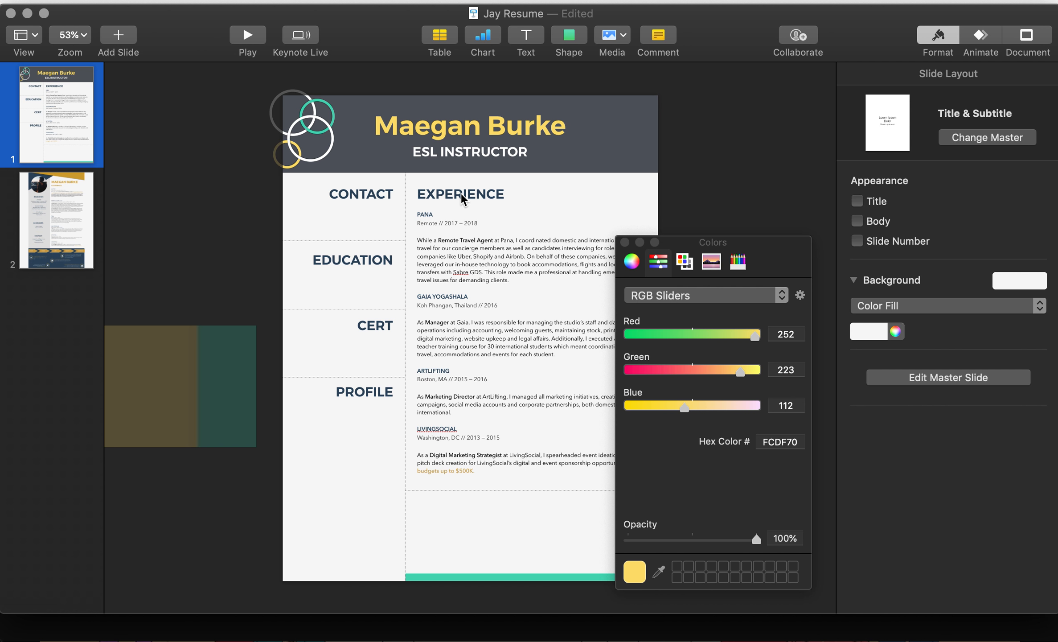
Step: Eyedropper the bottom bar's teal (48D6B6) onto the EXPERIENCE heading text, then deselect it
click(461, 197)
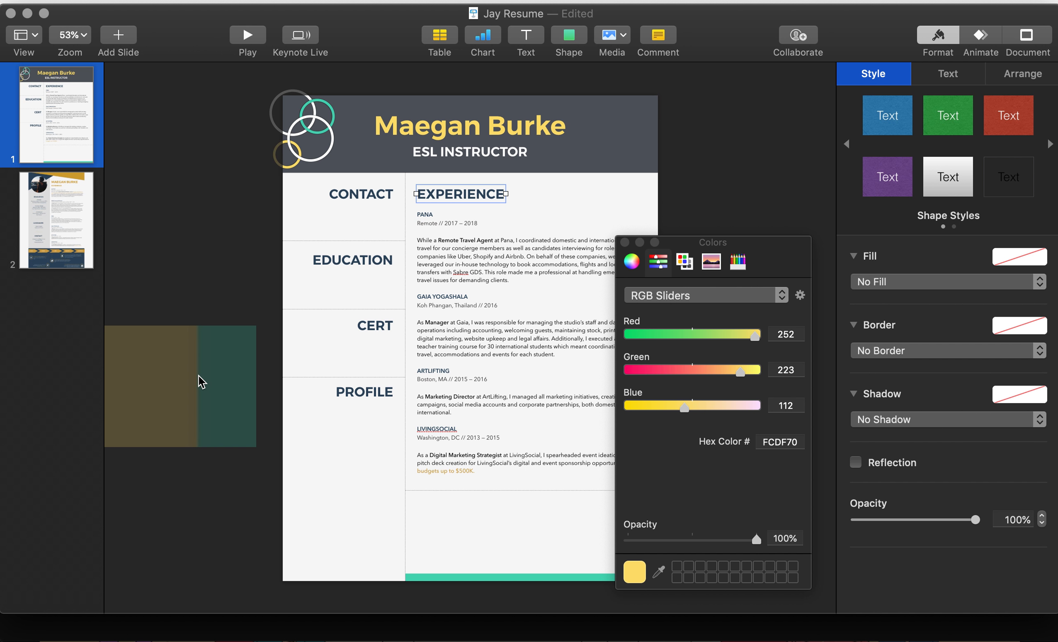
click(959, 76)
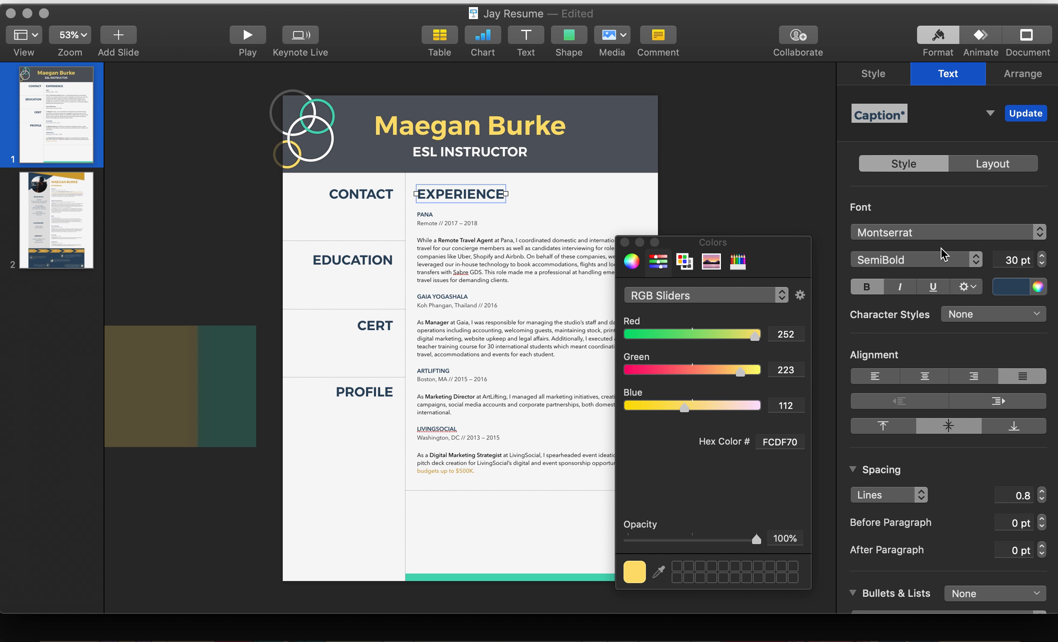
click(1039, 287)
click(659, 571)
click(599, 577)
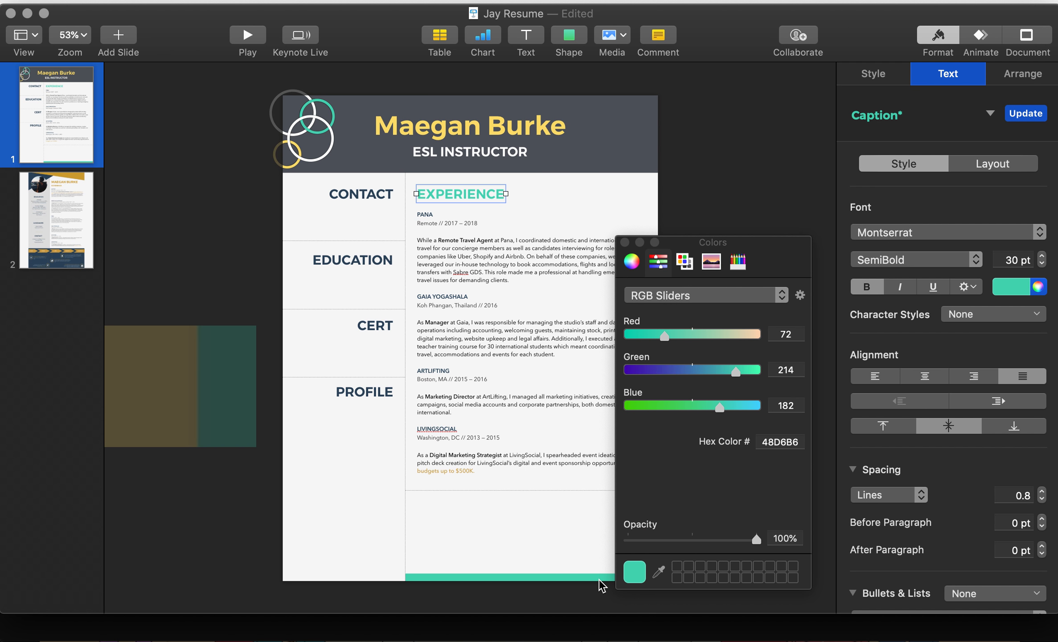
click(736, 182)
Step: Load hslpicker.com in a new Chrome tab by typing 'hsl', then return to Keynote
key(super+Tab)
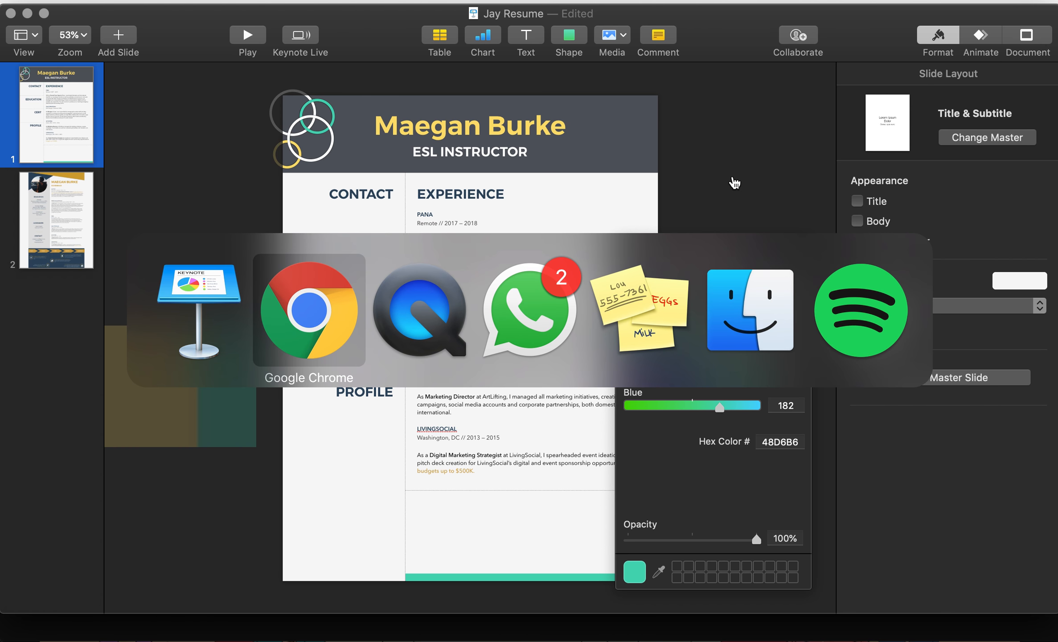
key(super+t)
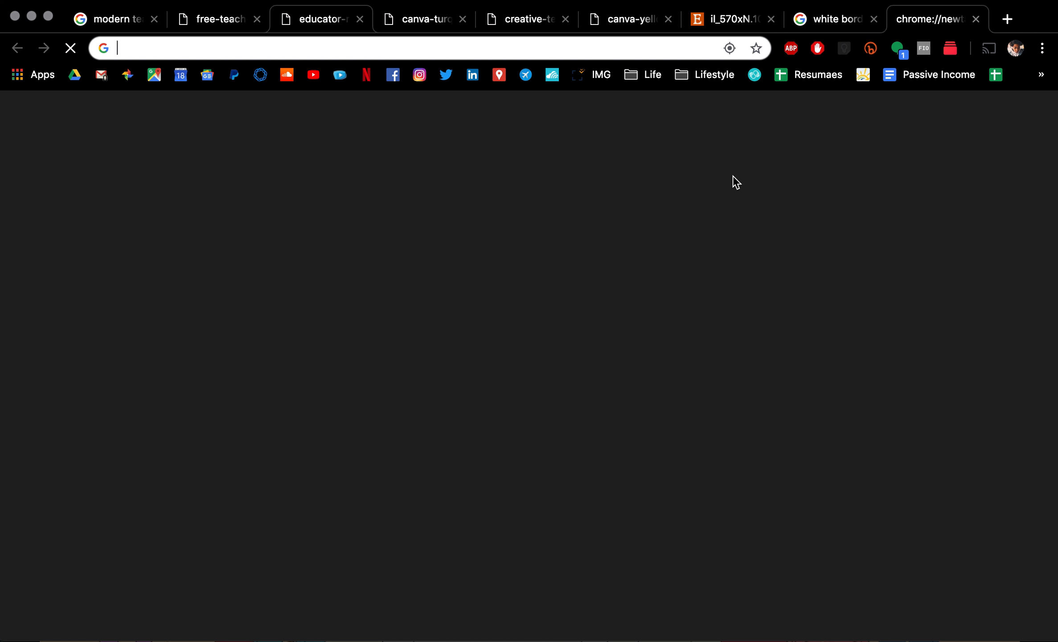
text(hsl)
key(Return)
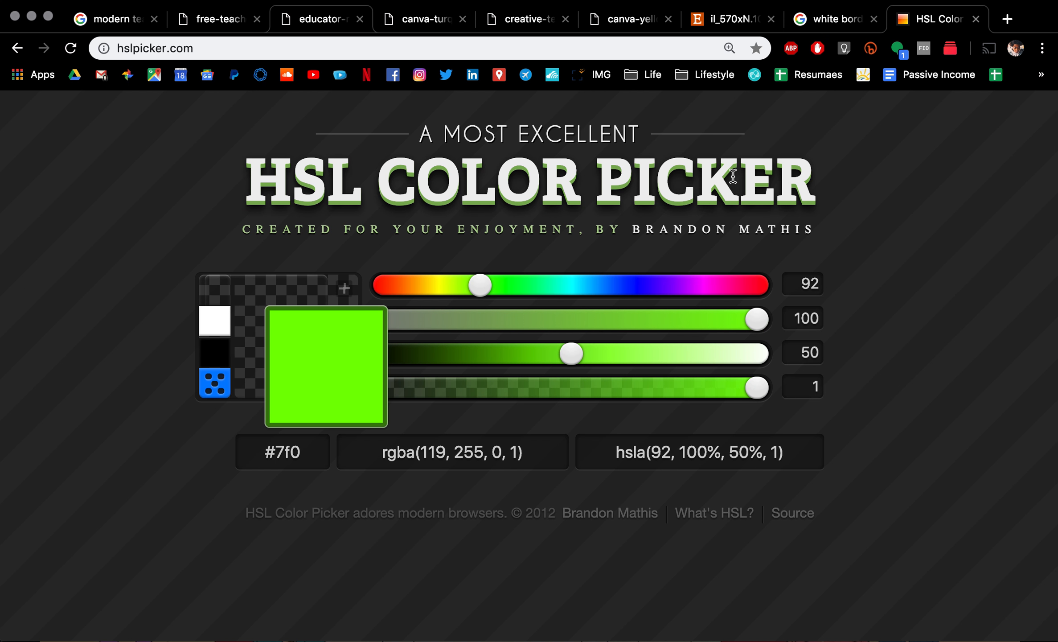
key(super+Tab)
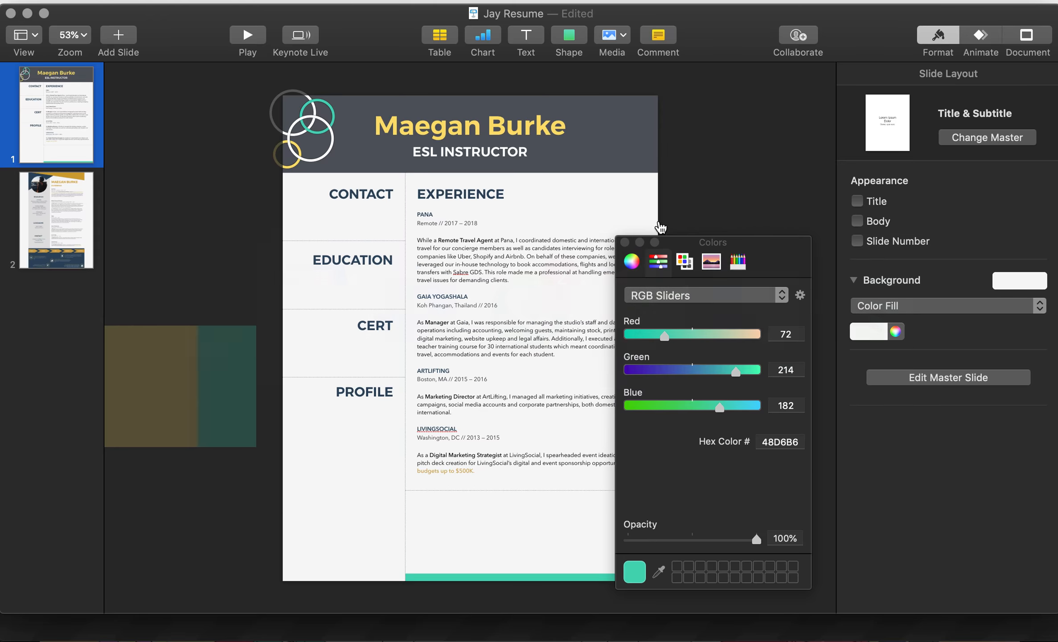
Step: Copy the header bar's fill hex value 53585F from the Colors panel and switch to Chrome
click(618, 160)
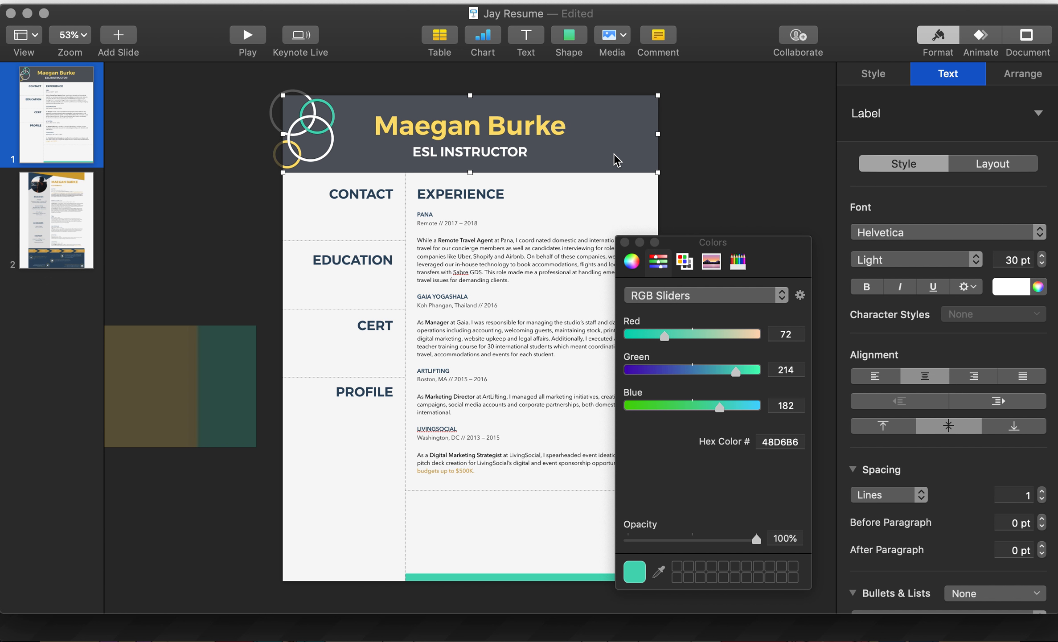
click(873, 75)
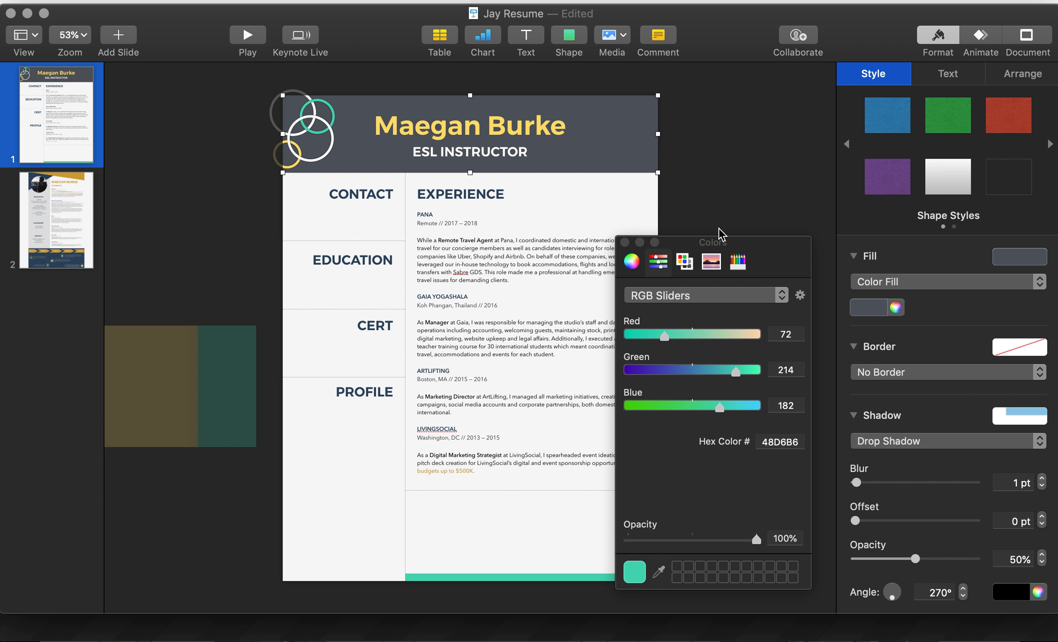
click(896, 308)
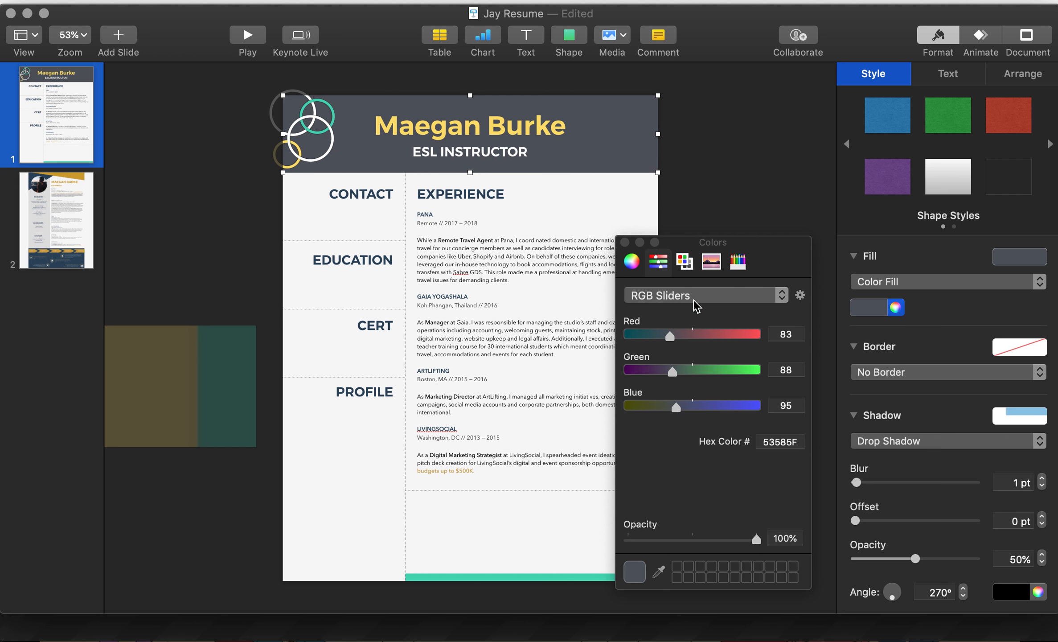
click(782, 442)
key(super+c)
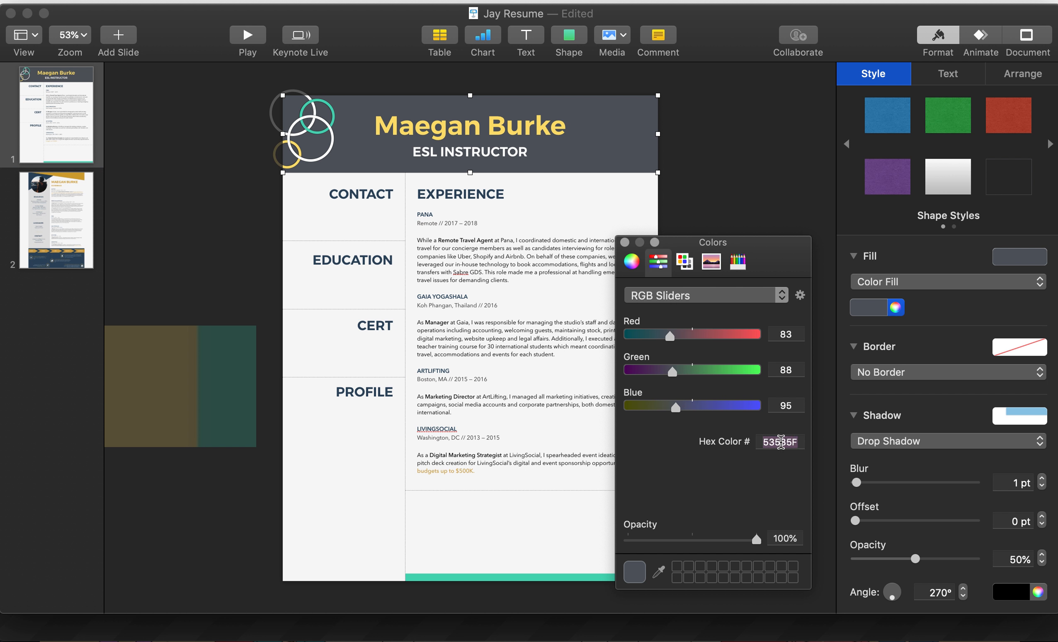
key(super+Tab)
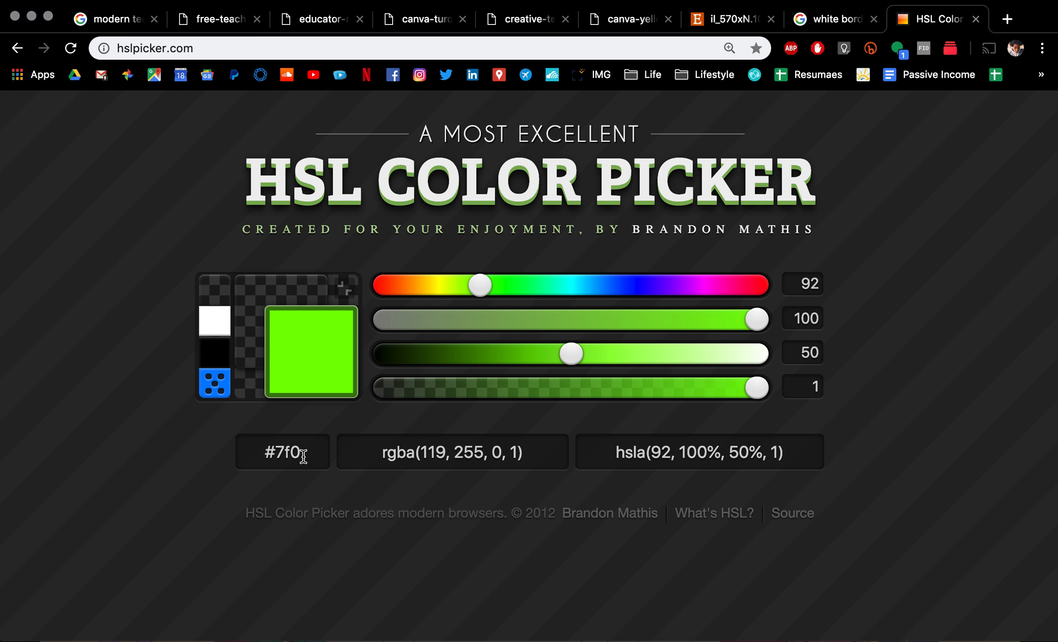
Step: Paste 53585F into the HSL picker, lower lightness to 16%, and copy the resulting #26282c
double_click(295, 452)
key(super+v)
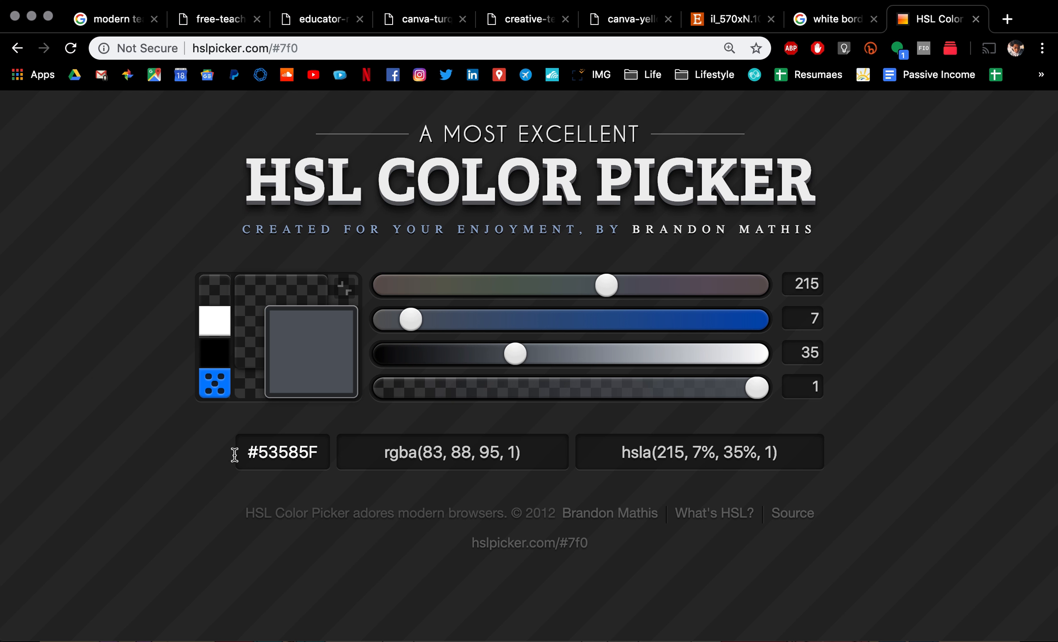
click(480, 355)
drag(481, 356, 447, 358)
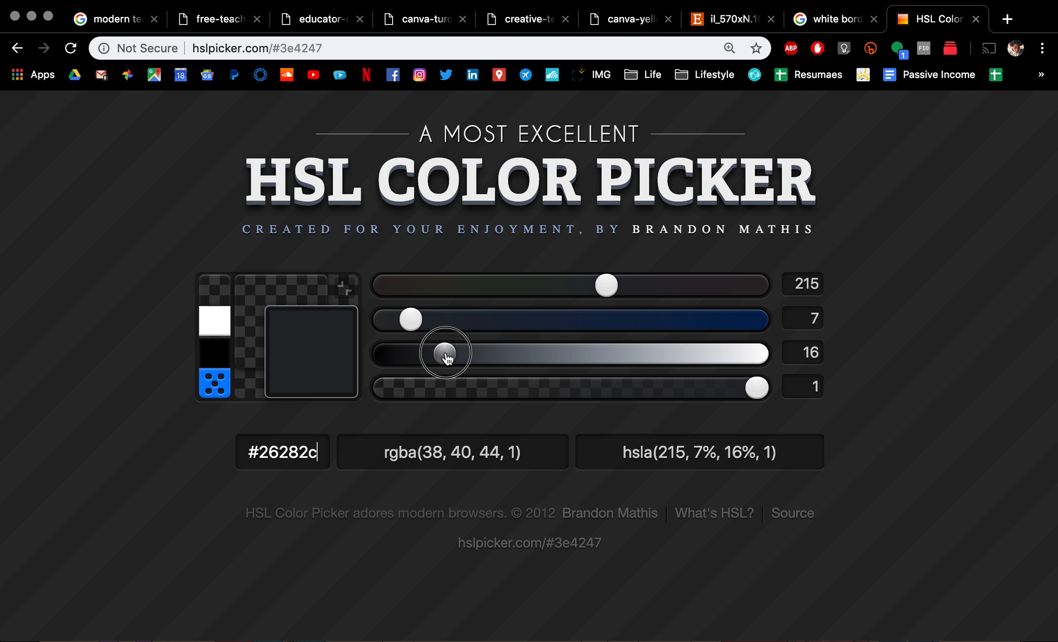
double_click(295, 452)
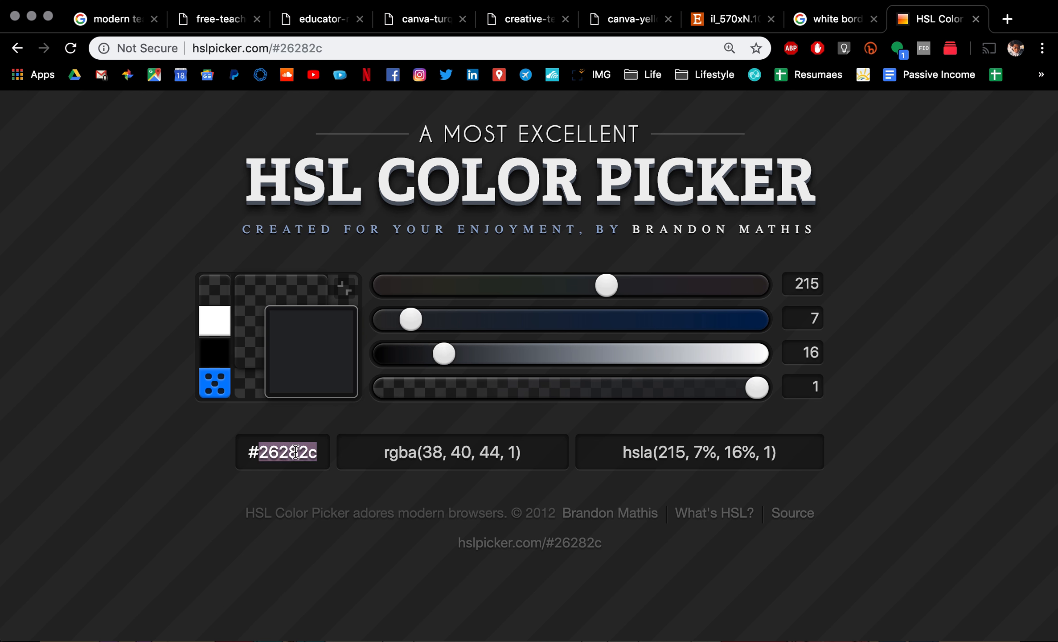
key(super+c)
Step: Paste 26282c into Keynote's Hex Color field
key(super+Tab)
double_click(776, 441)
key(super+v)
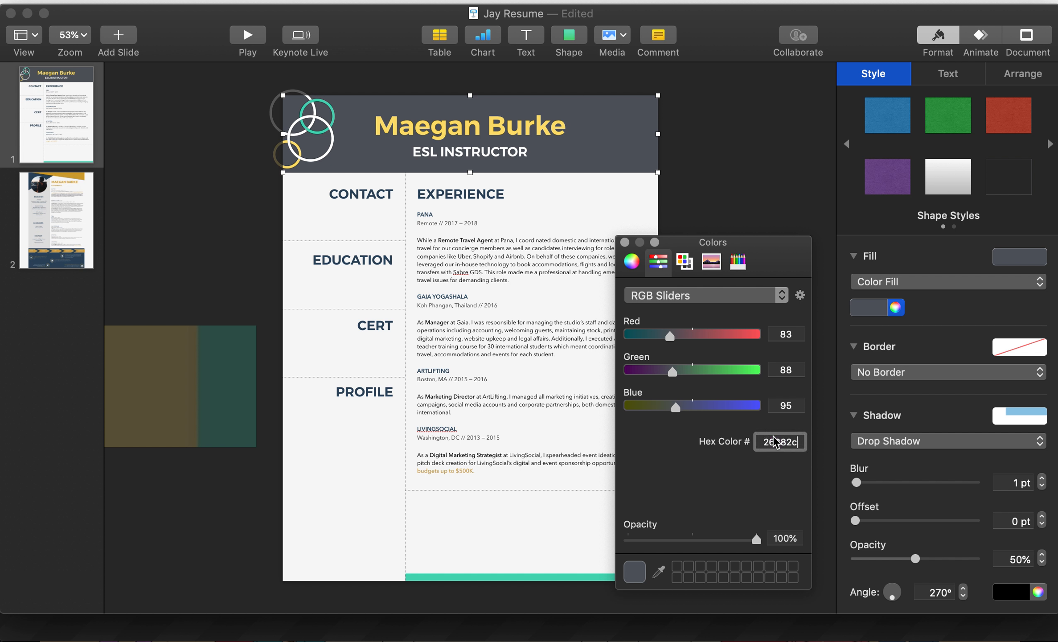
Step: Apply 26282C to the header bar's fill and refocus the slide
key(Return)
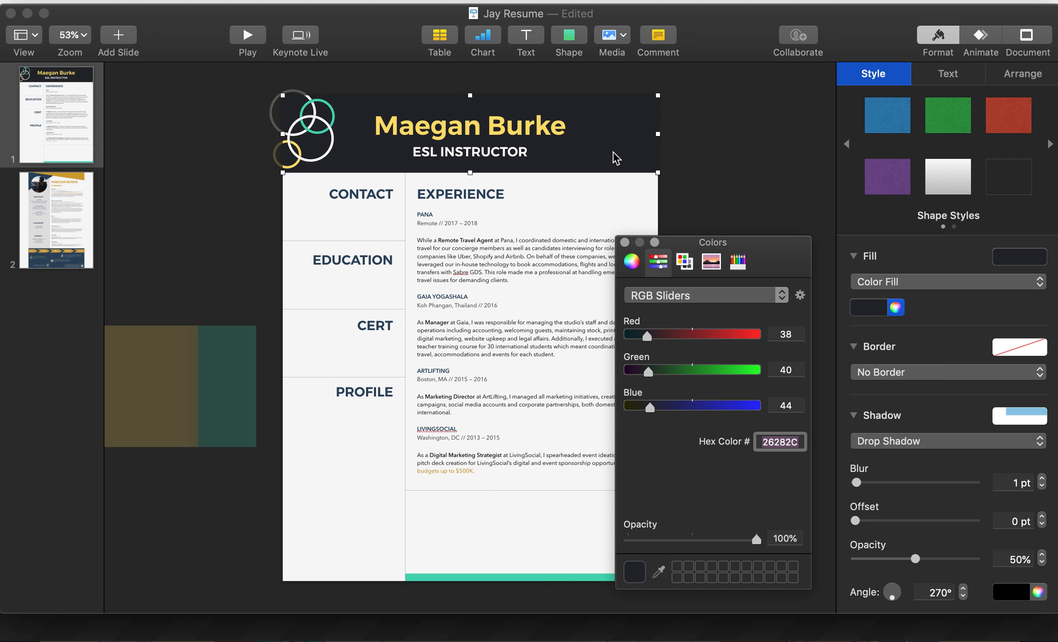
click(485, 194)
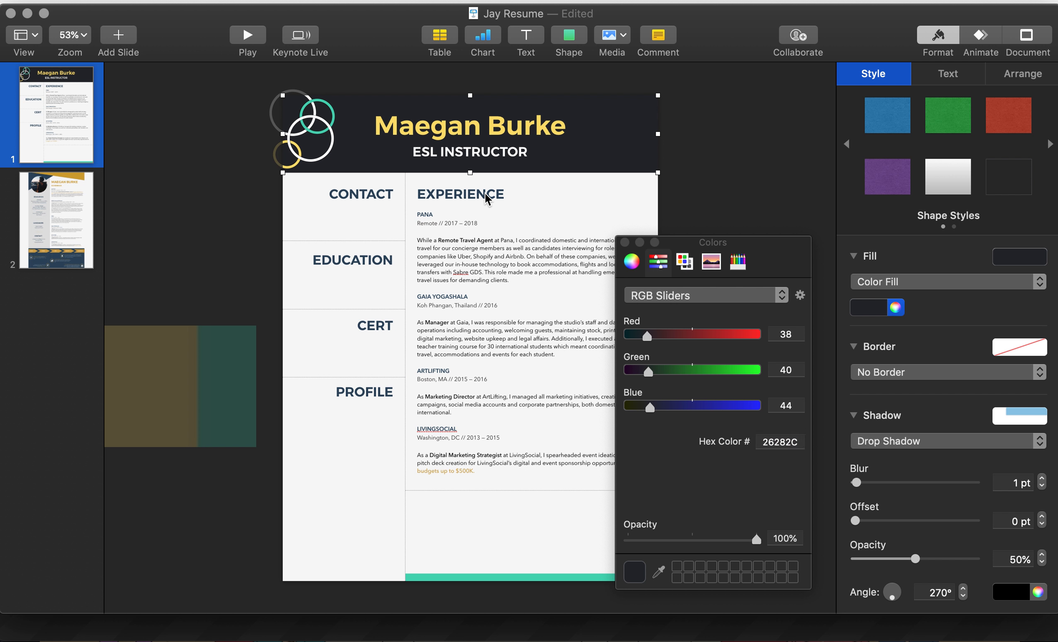
Step: Select the EXPERIENCE, CONTACT, EDUCATION, CERT and PROFILE headings together
click(722, 205)
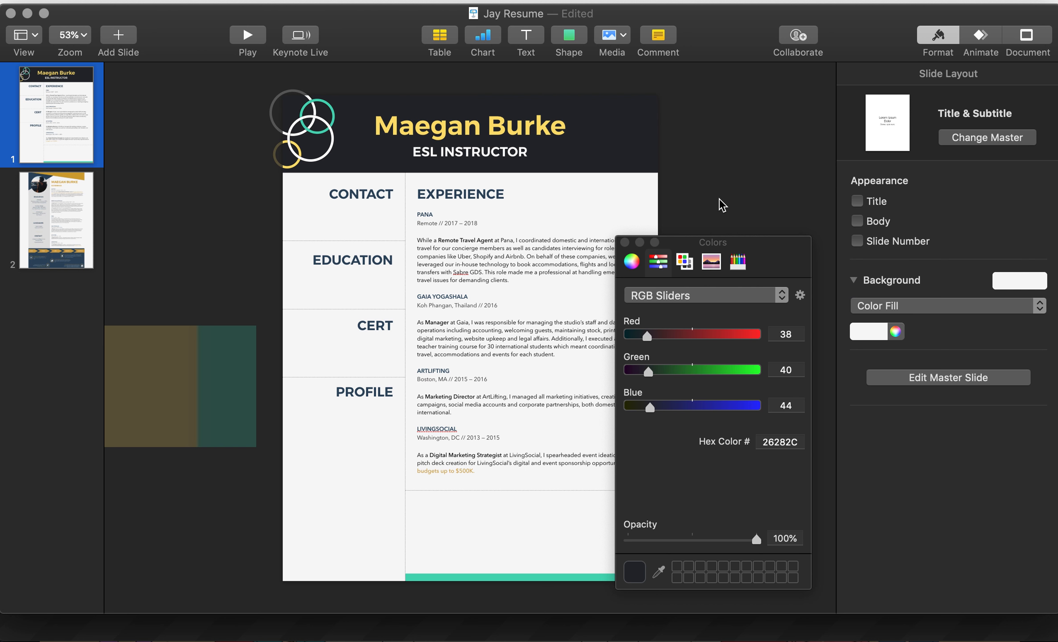
click(490, 193)
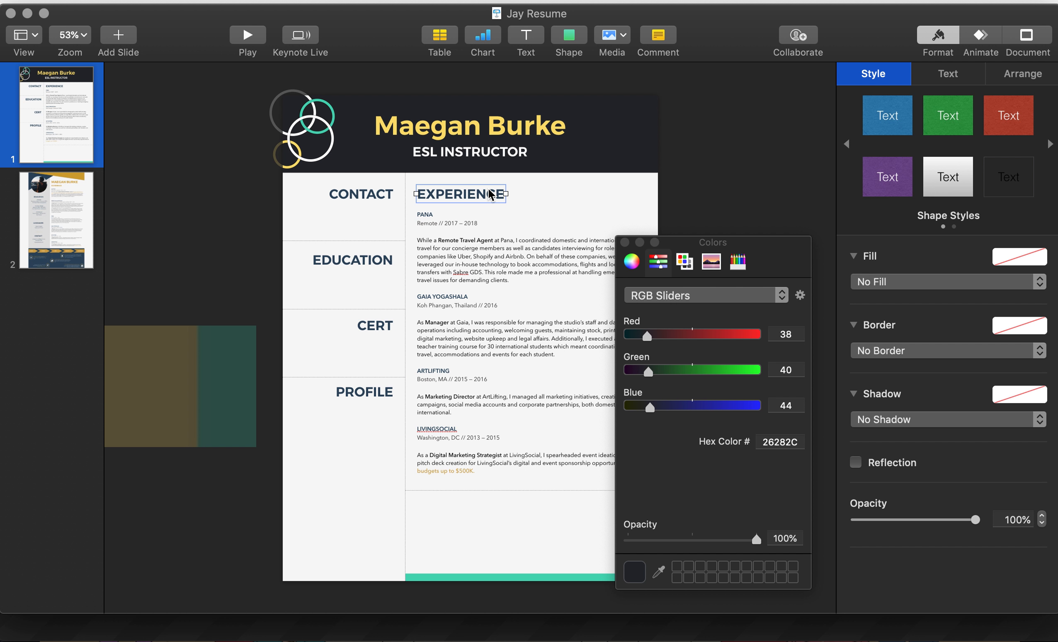
shift+click(382, 195)
shift+click(385, 266)
shift+click(388, 327)
shift+click(387, 392)
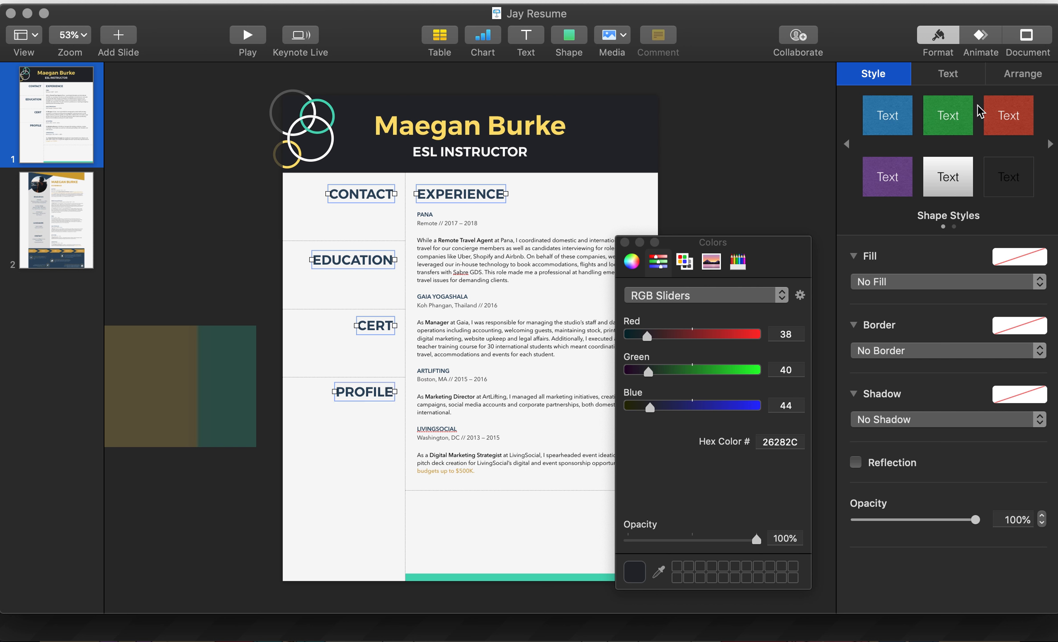
Step: Eyedropper the header's 26282C near-black onto the headings' text, then preview the slide full screen
click(948, 73)
click(1039, 287)
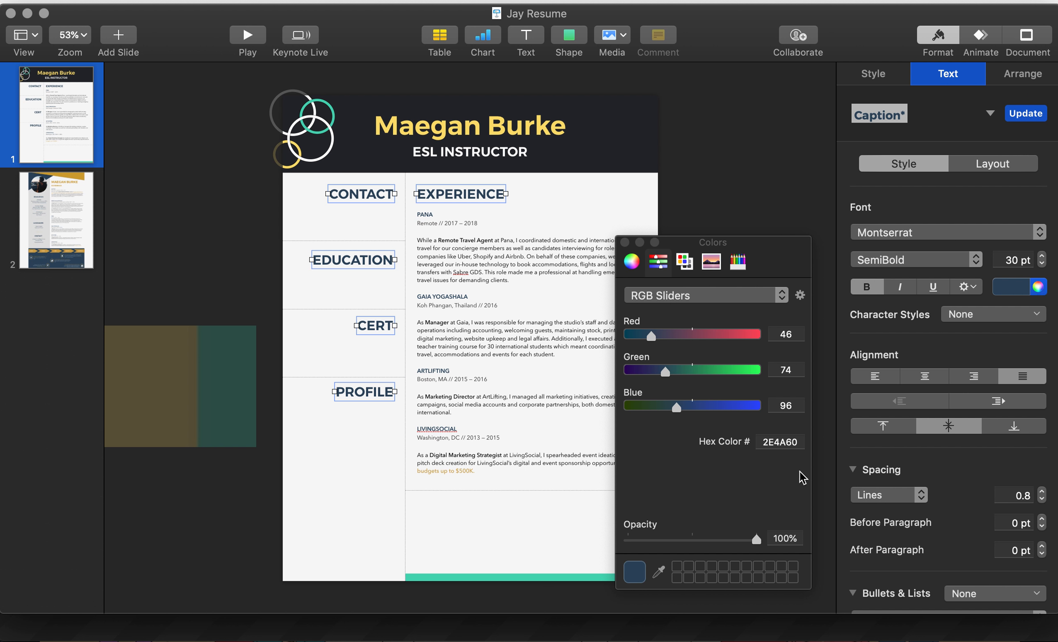
click(659, 571)
click(603, 150)
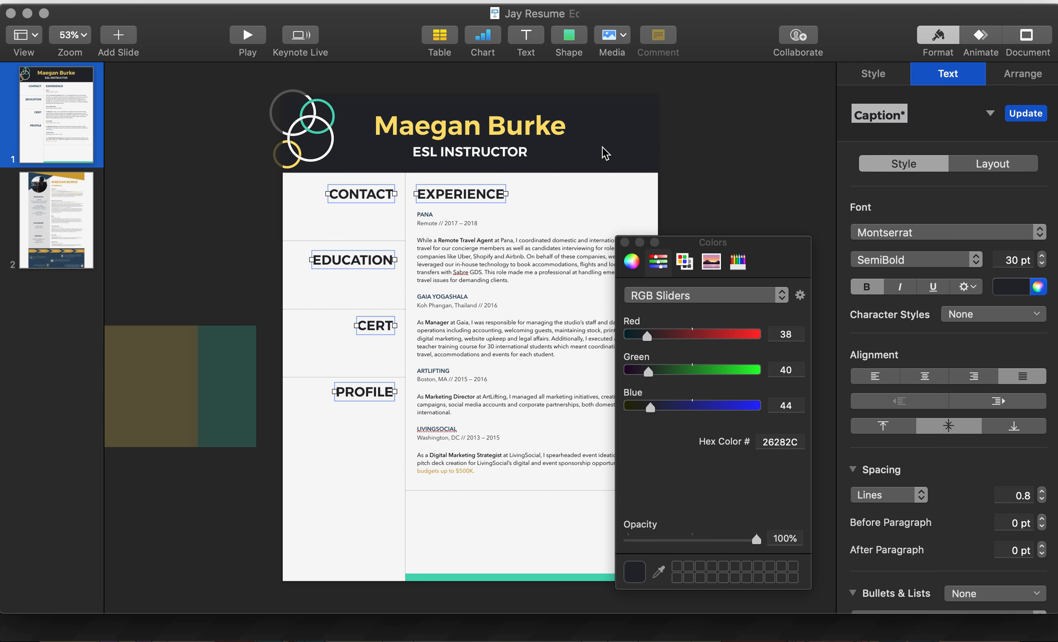
click(625, 242)
click(713, 217)
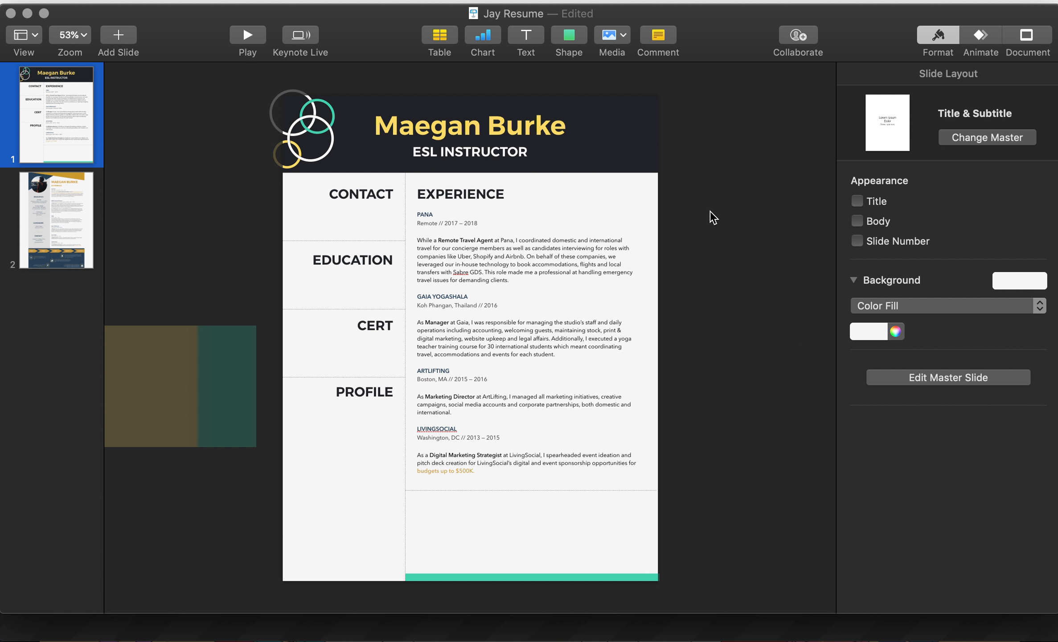
key(alt+super+p)
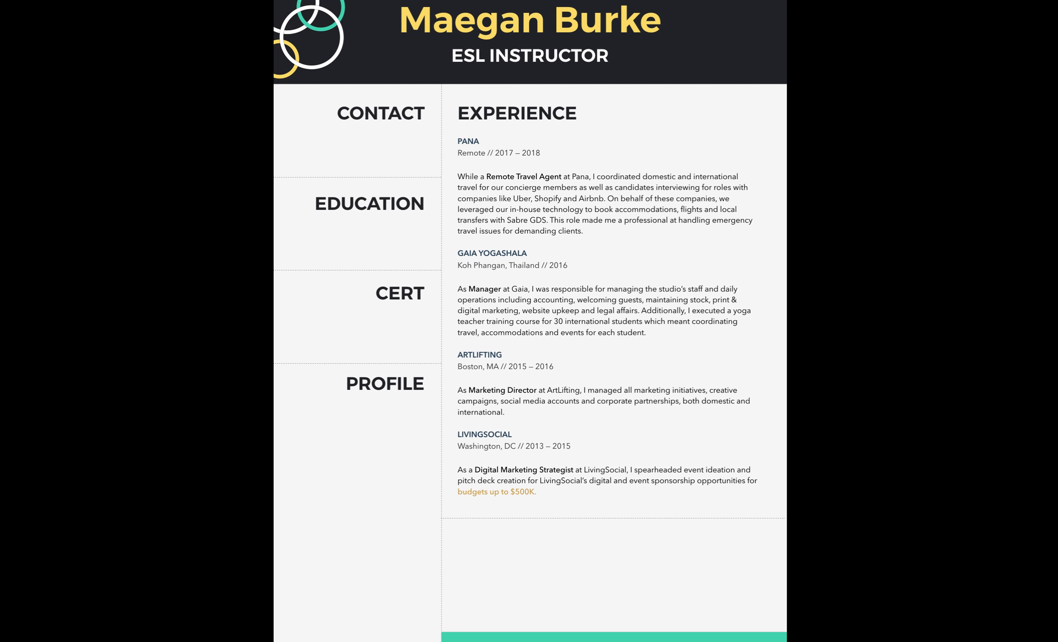
key(Escape)
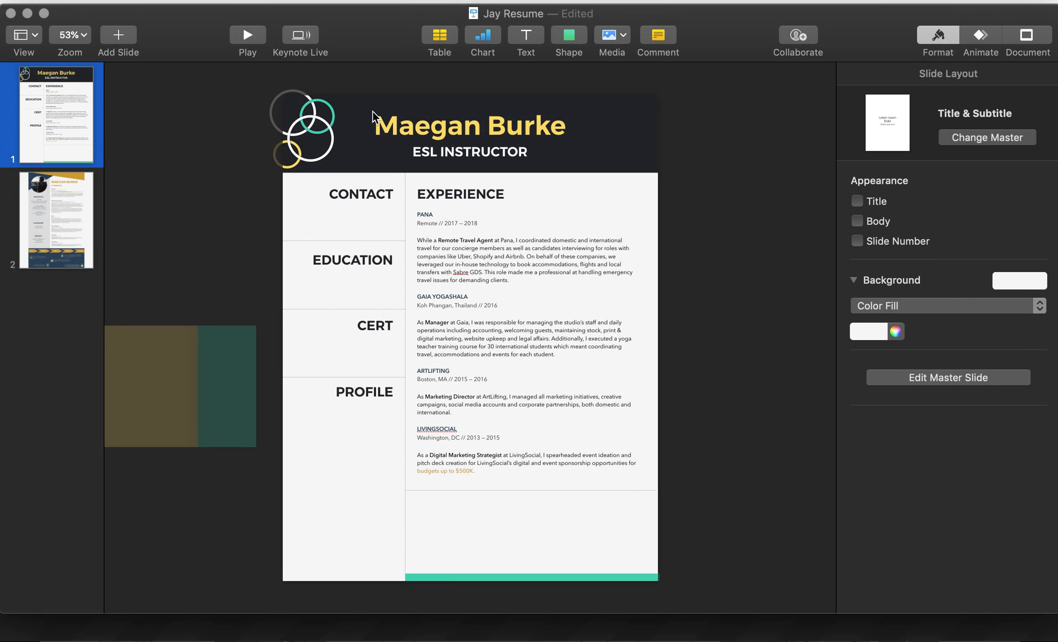
Step: Move the white ring outline to the header's top-right corner
click(329, 152)
drag(333, 151, 682, 173)
drag(673, 174, 673, 173)
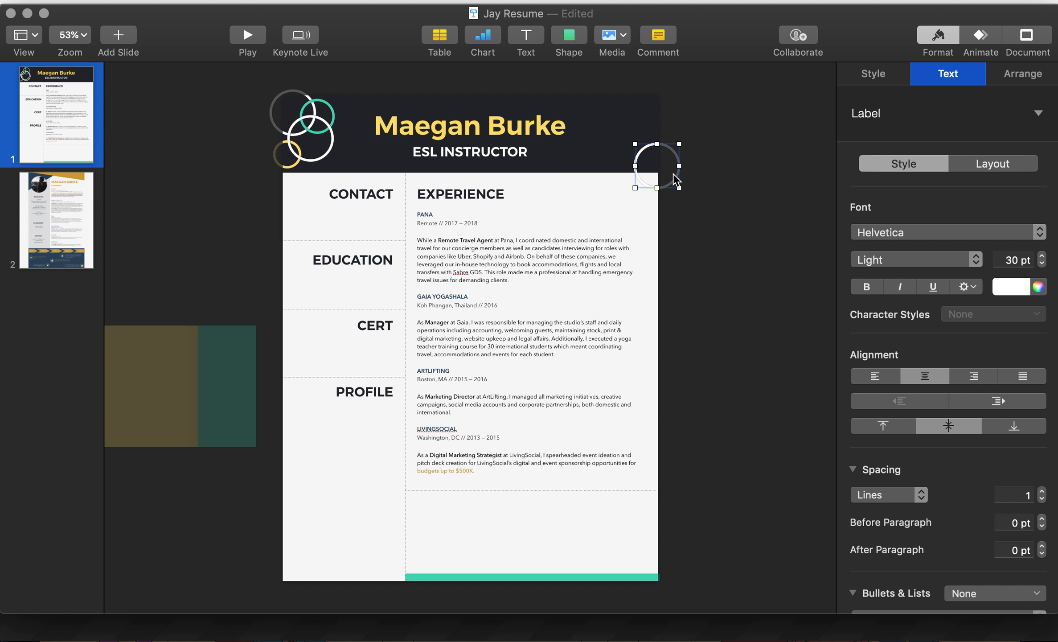
click(673, 124)
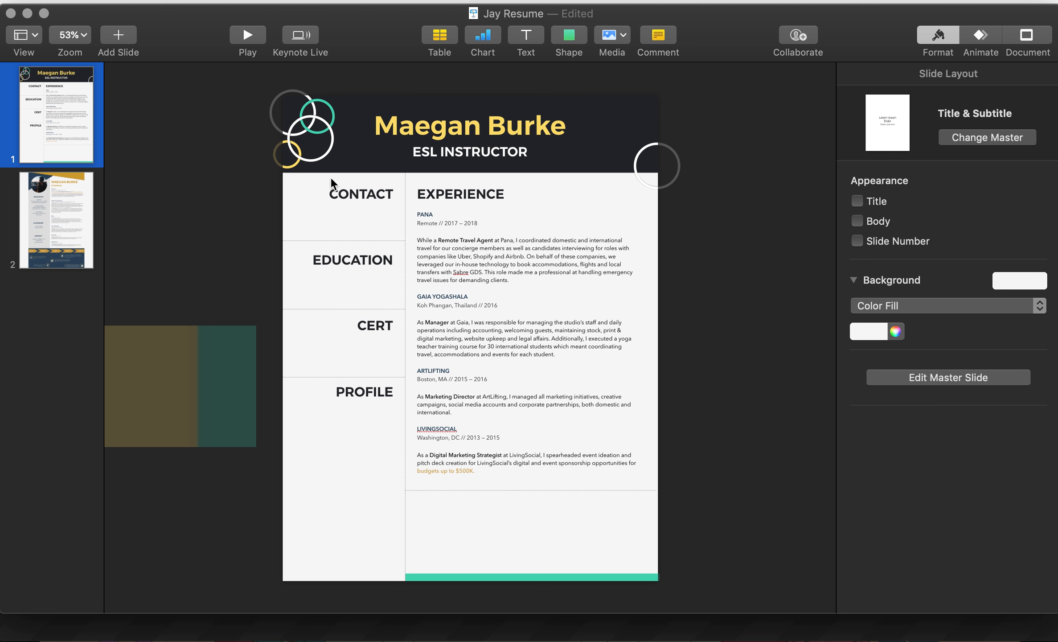
Step: Copy the teal ring and the small yellow ring from the top-left to the header's right side
click(333, 118)
drag(333, 118, 662, 159)
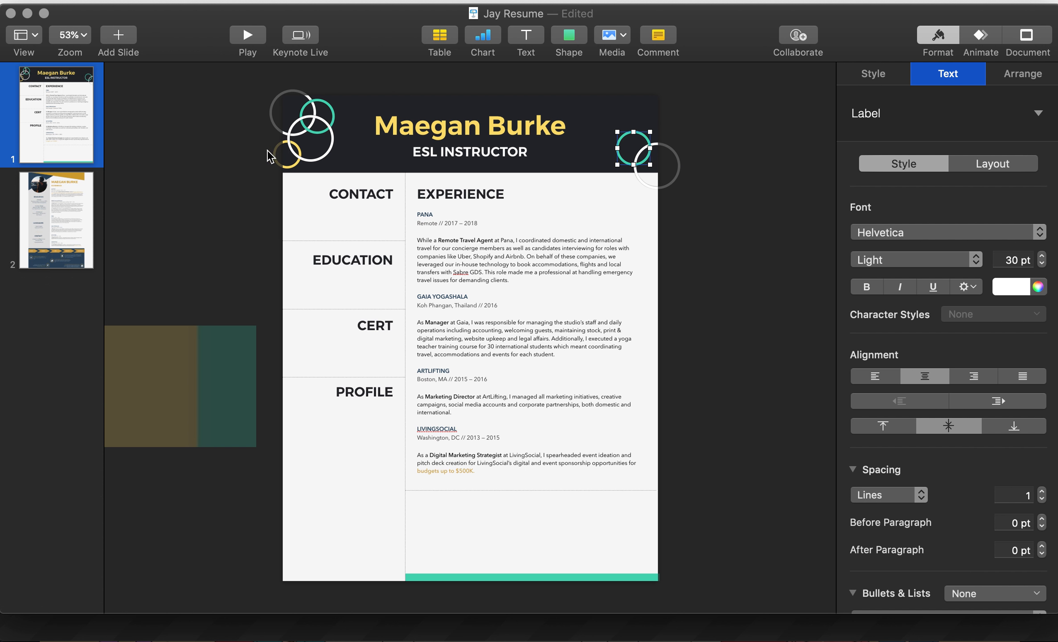
click(295, 167)
drag(294, 167, 617, 170)
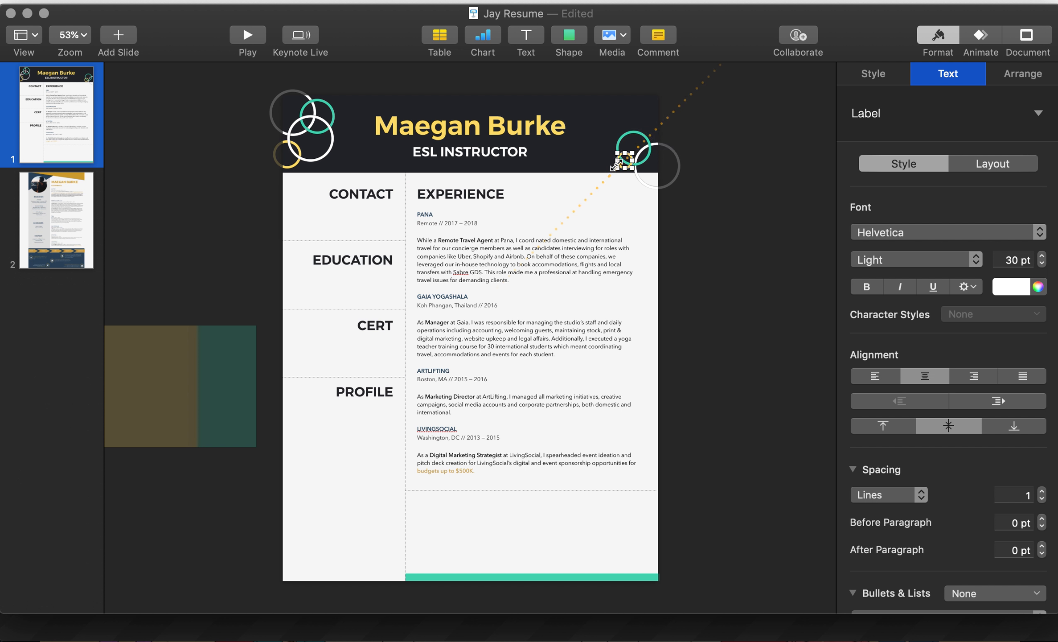
click(752, 175)
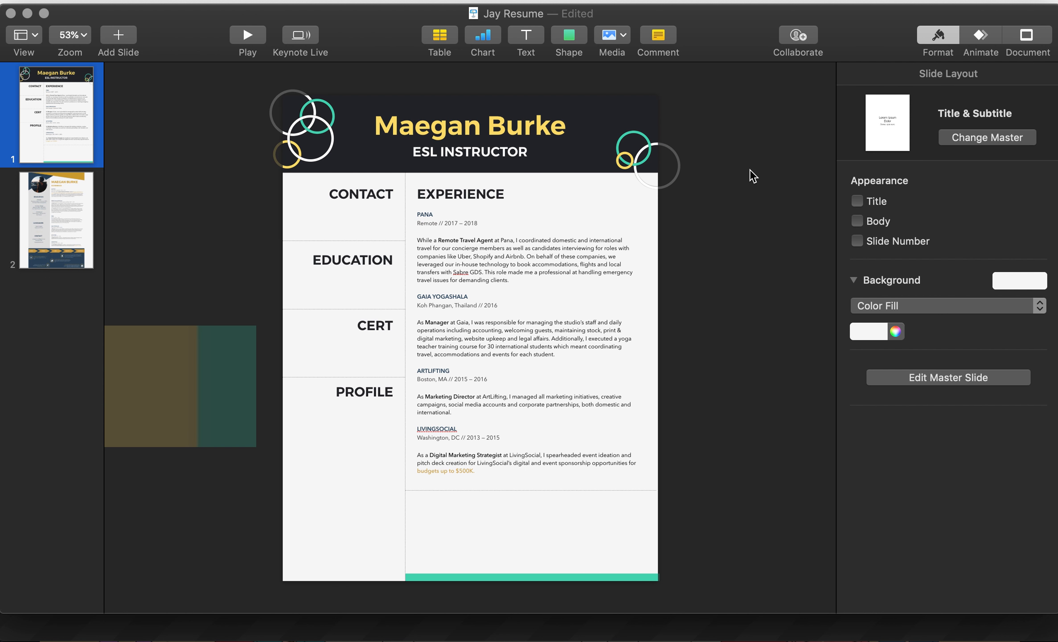
click(624, 166)
Step: Send the dark header rectangle to the back so the rings show on top
shift+click(609, 168)
right_click(600, 158)
click(646, 227)
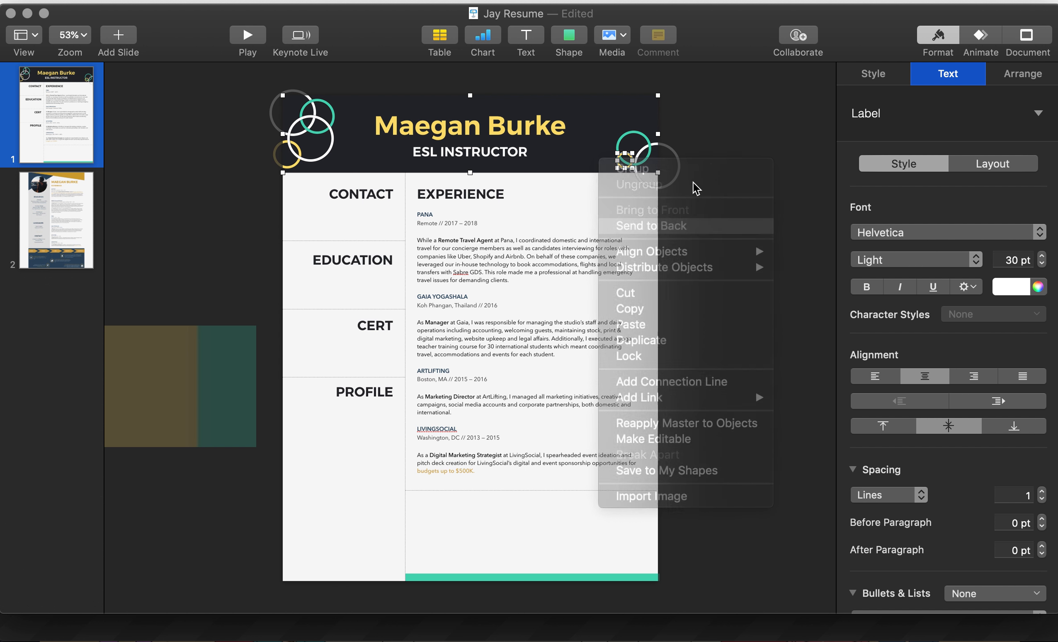
click(716, 169)
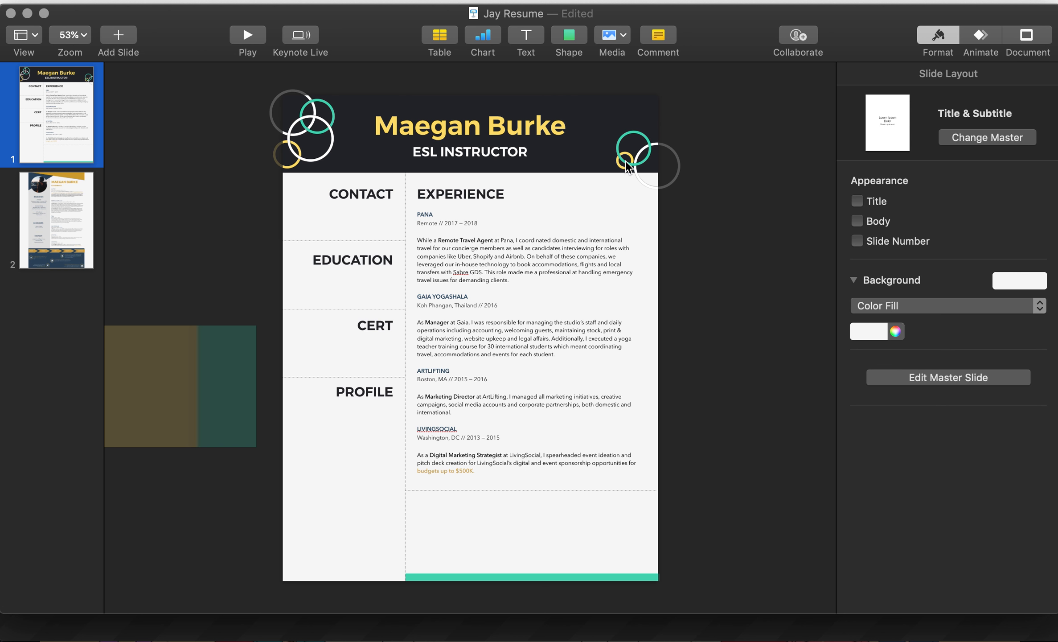
Step: Position the small yellow ring just beside the teal ring
drag(623, 167, 634, 169)
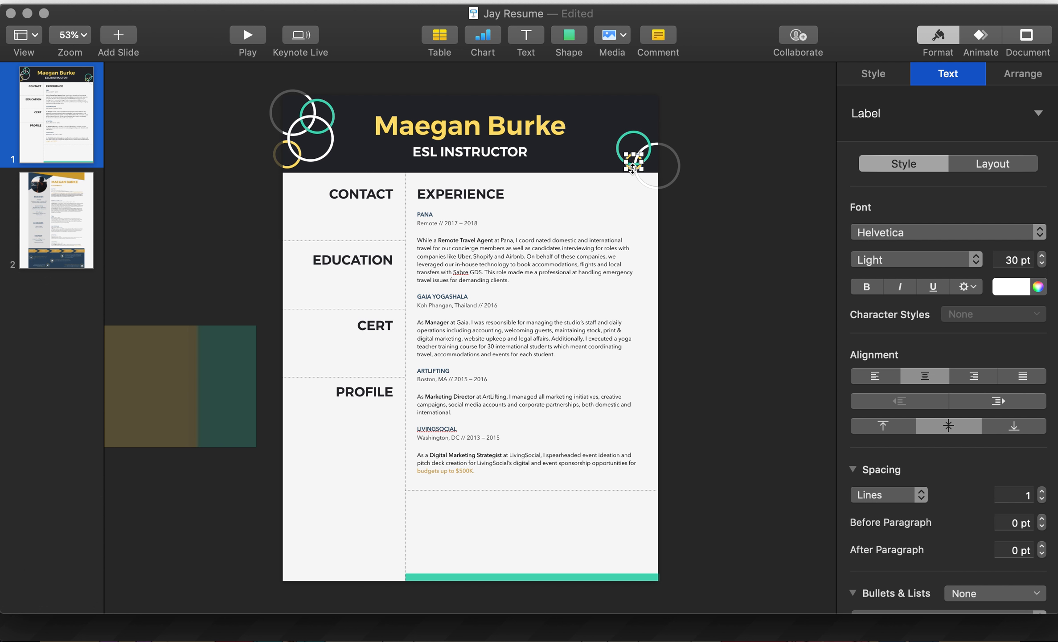
click(749, 105)
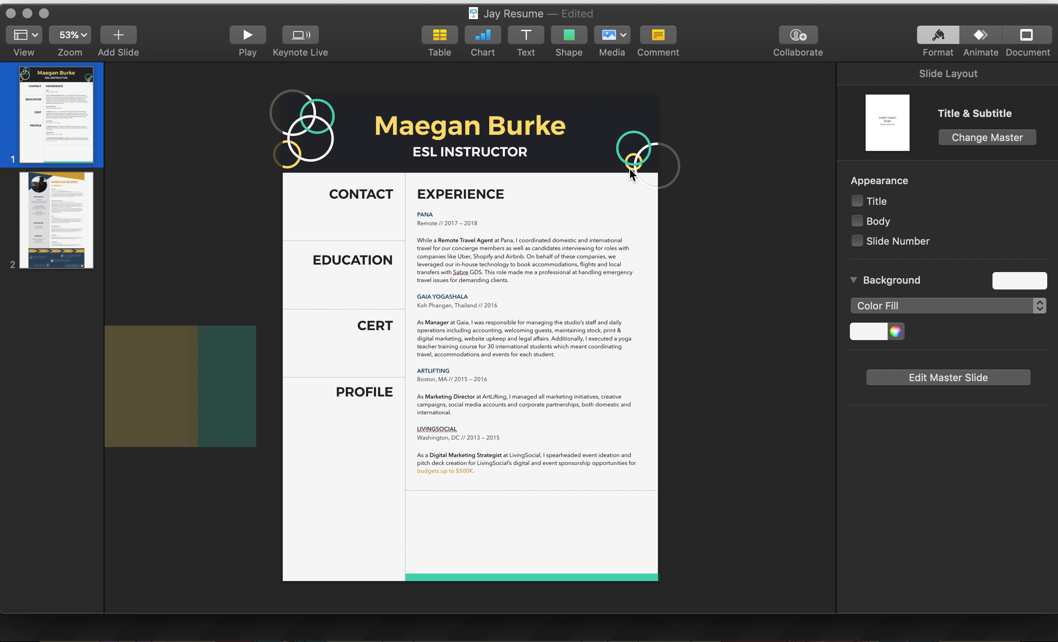
drag(633, 169, 622, 171)
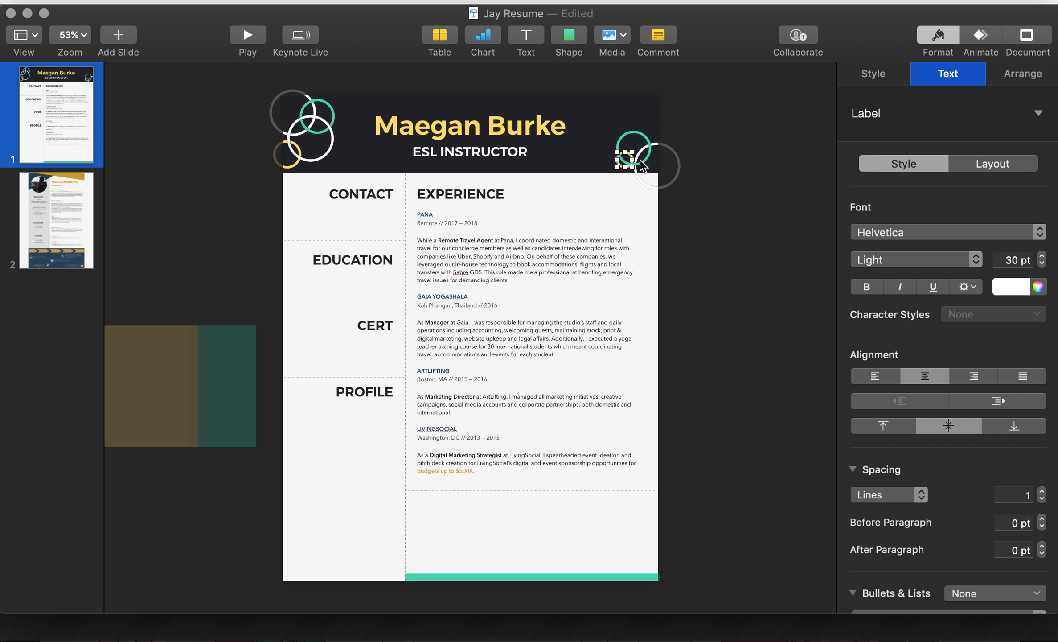
click(714, 117)
scroll(636, 167, up, 3)
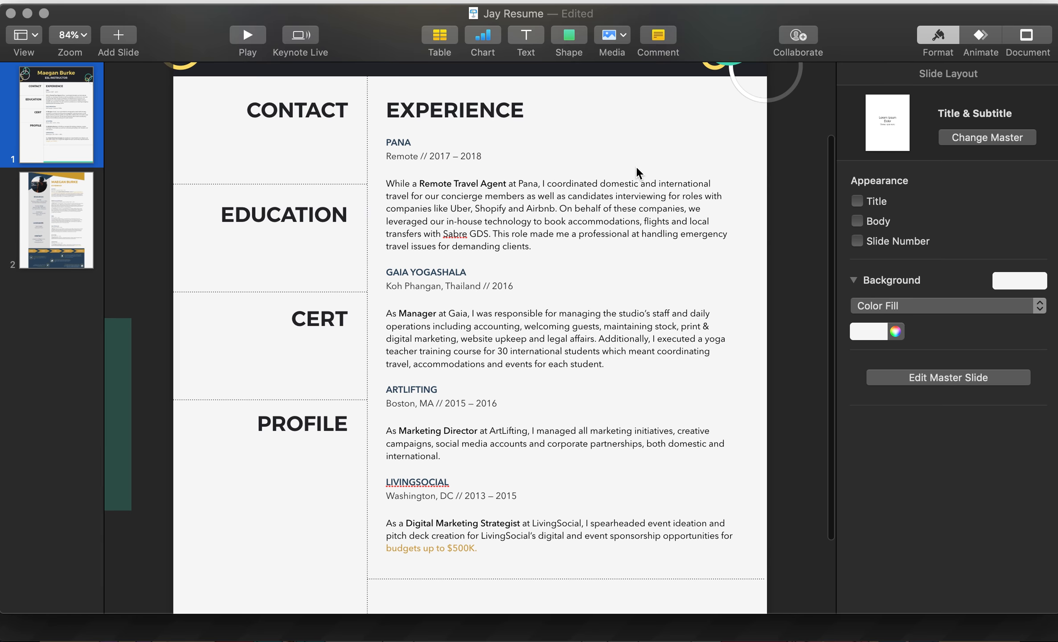
scroll(636, 166, up, 2)
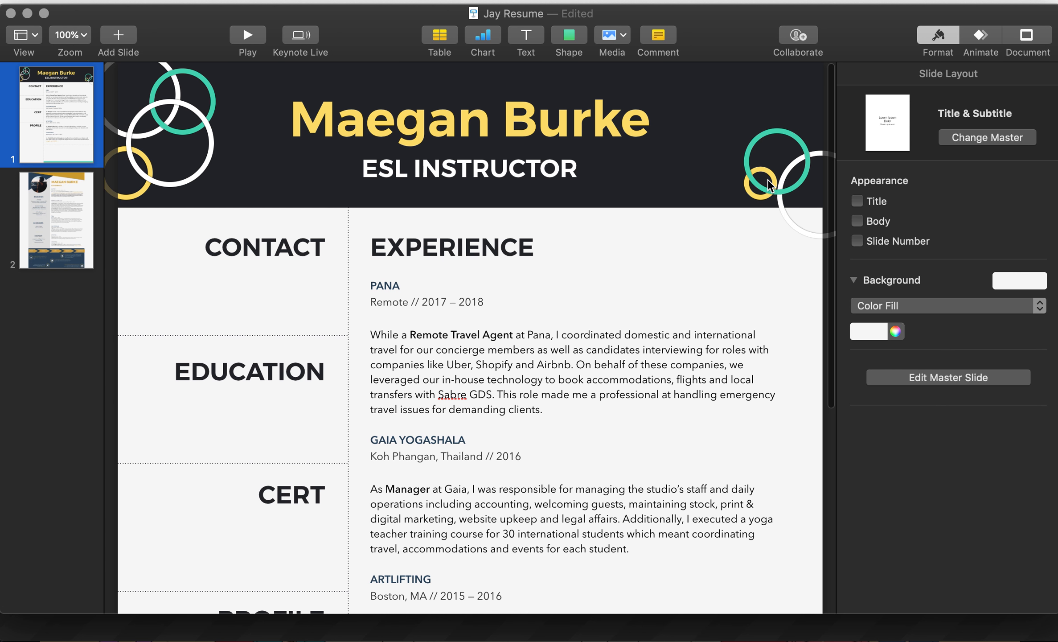
scroll(767, 180, down, 2)
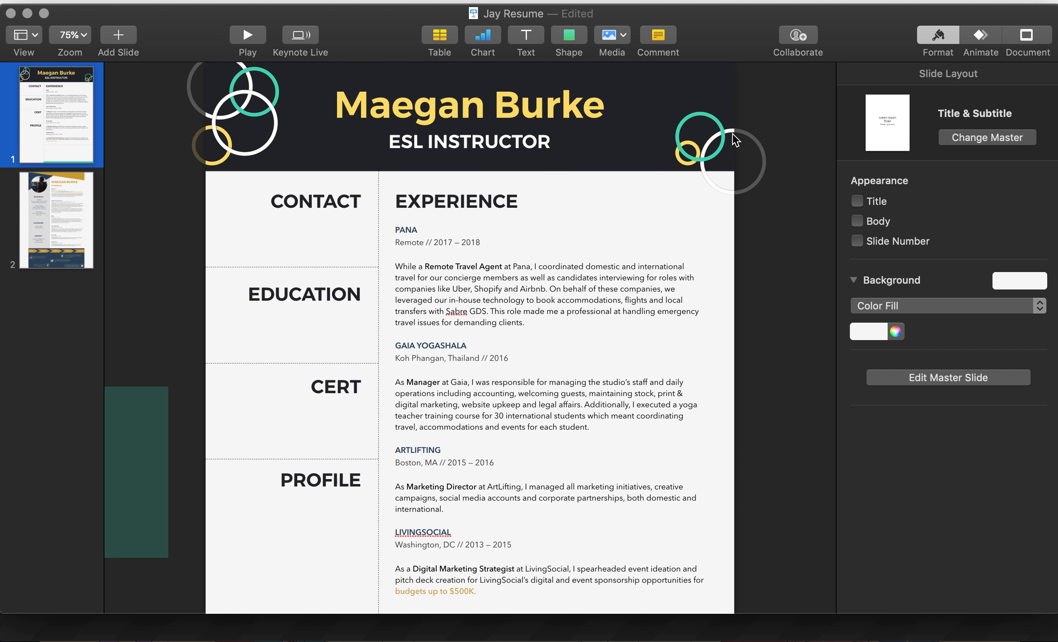
Step: Move the top-right ring up toward the header's top edge
click(731, 130)
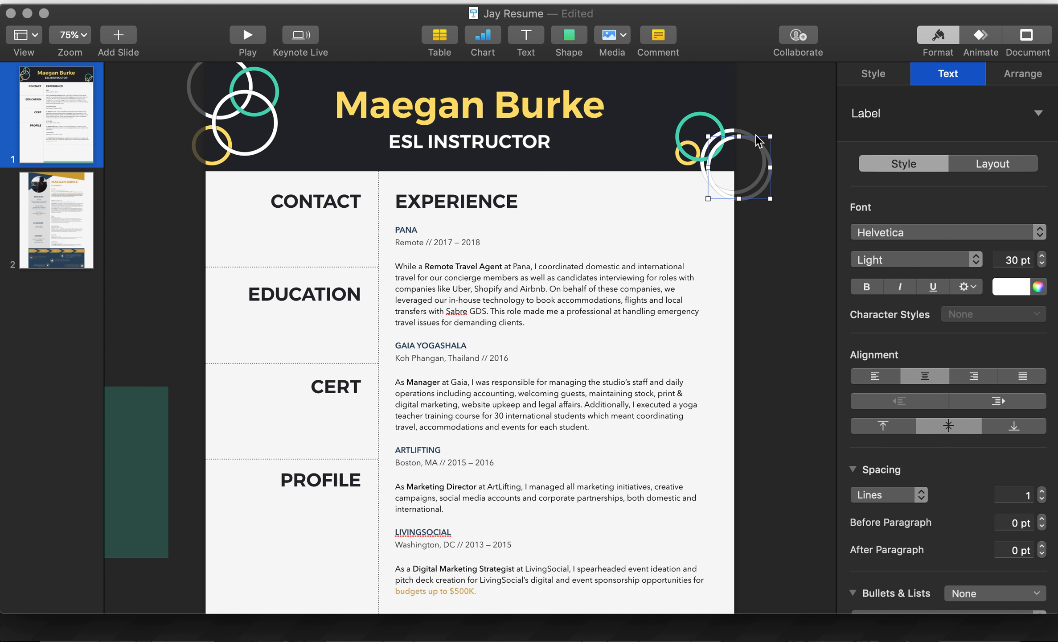
drag(732, 131, 731, 93)
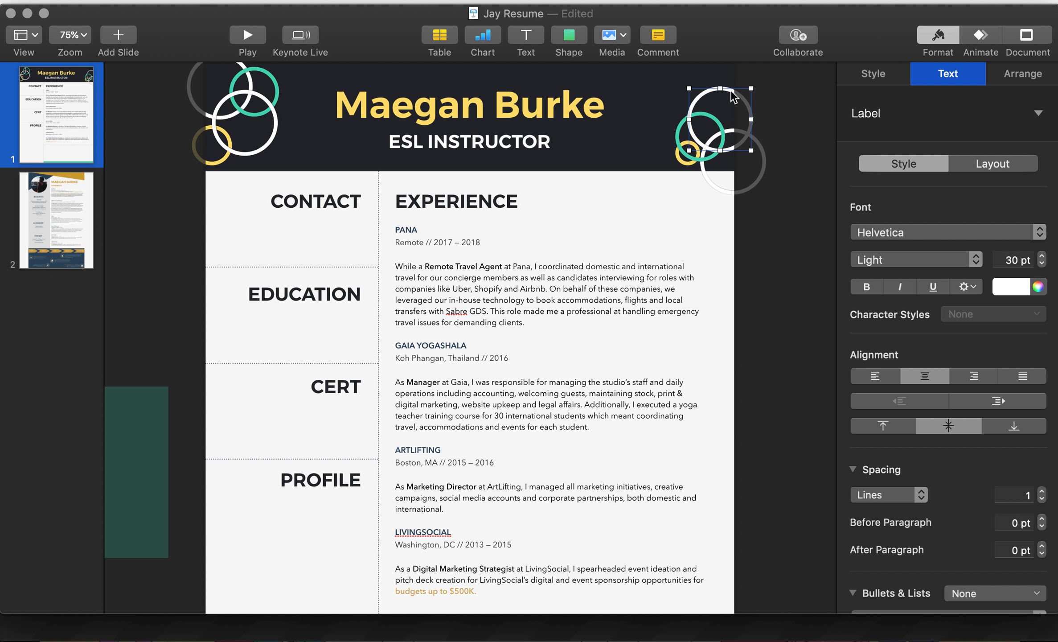
scroll(697, 202, down, 5)
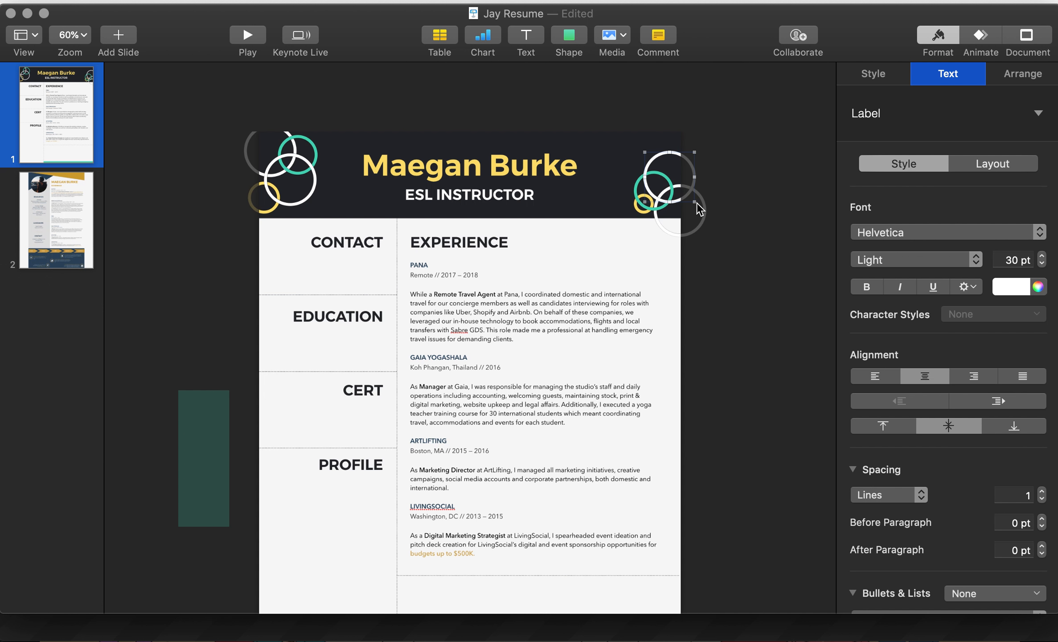
scroll(670, 261, up, 4)
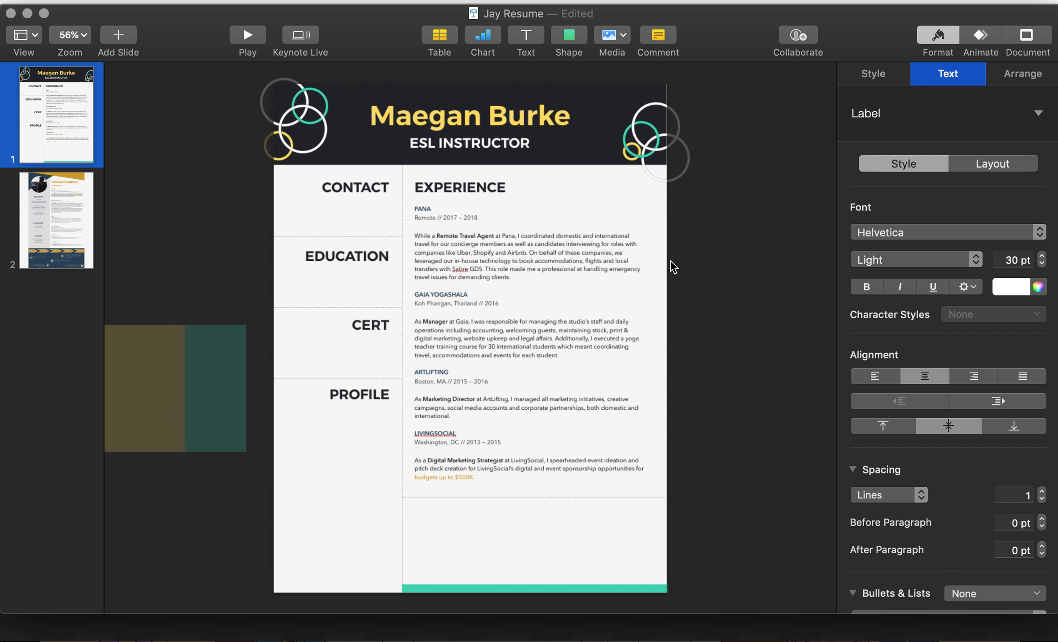
click(697, 345)
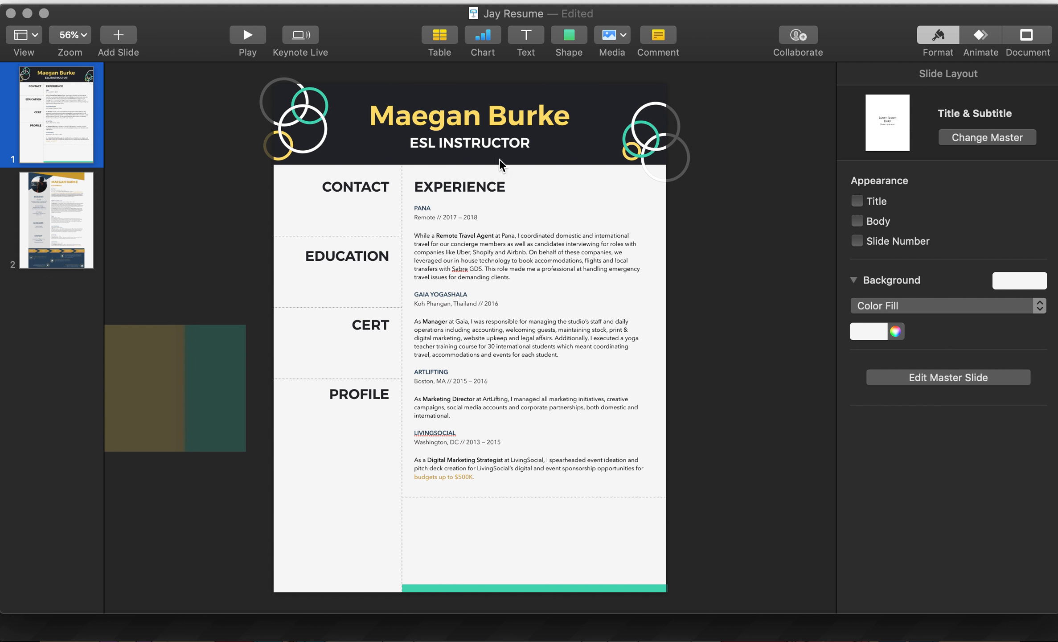
Step: Select the name heading and preview the slide as a full-screen slideshow
click(498, 117)
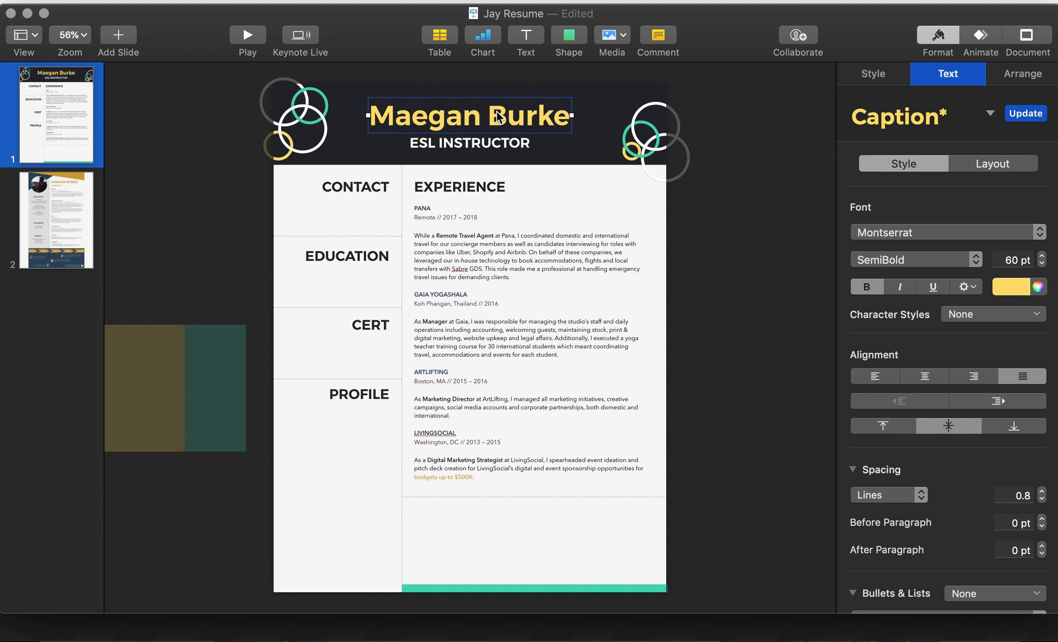
key(alt+super+p)
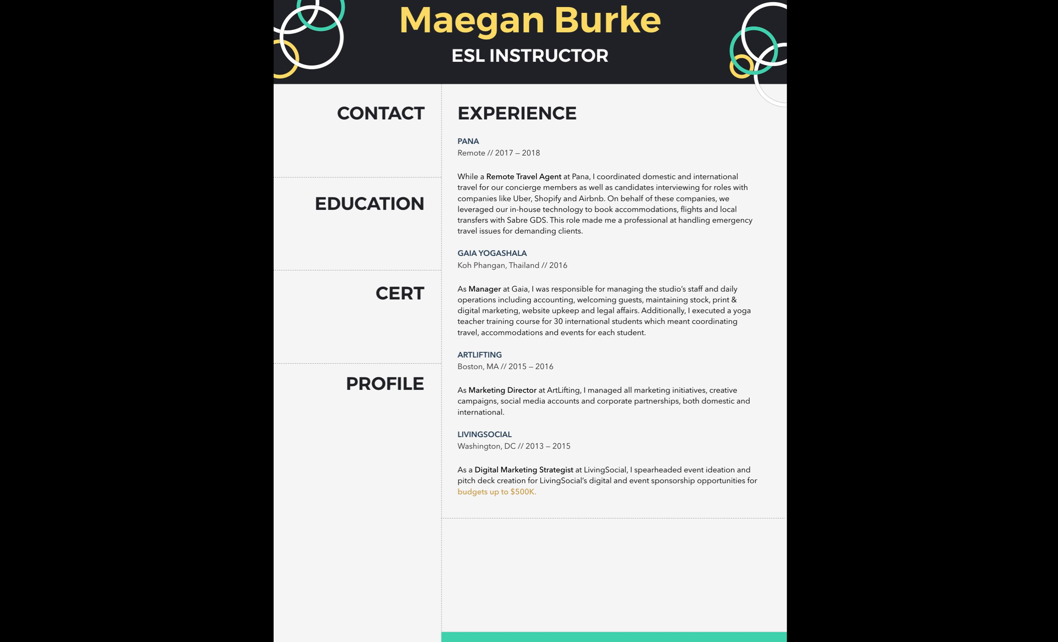
key(Escape)
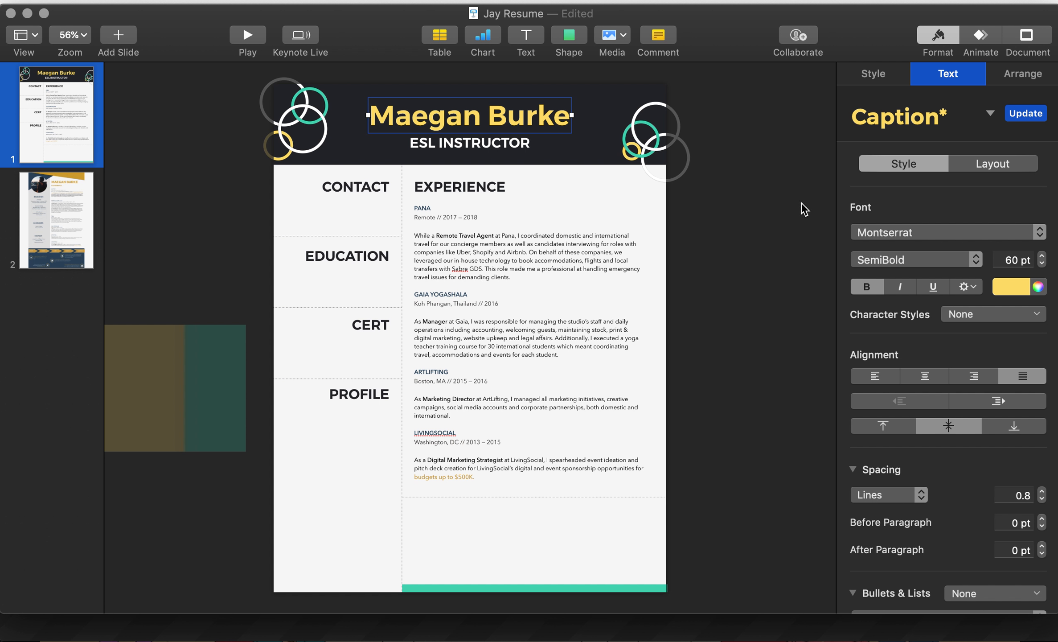
Step: Try ABeeZee on the name, then set it in Arial Rounded MT Bold
click(874, 237)
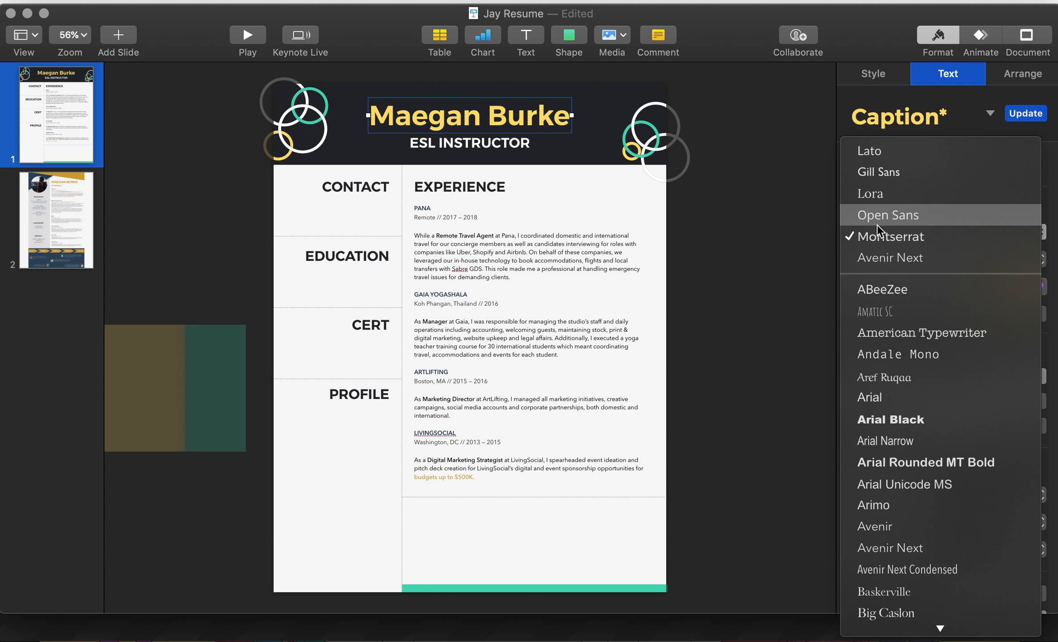
click(872, 279)
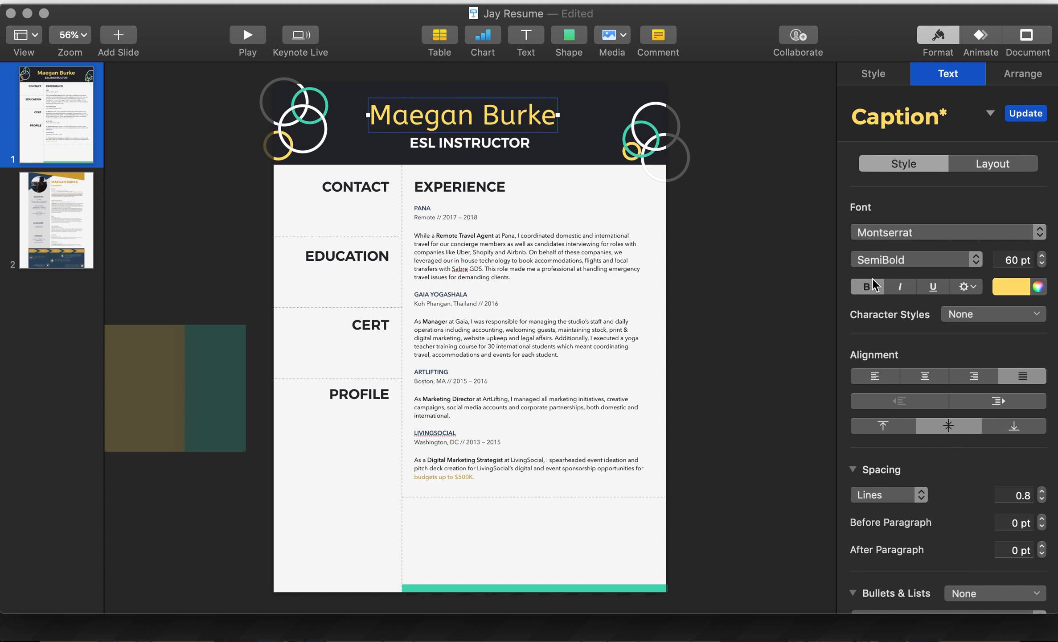
click(883, 235)
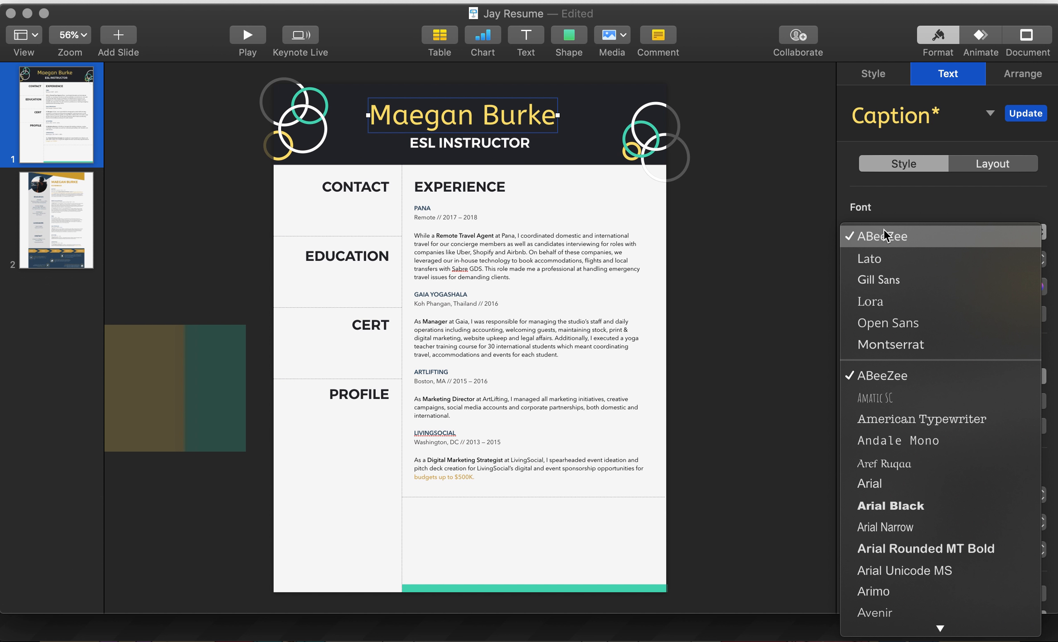
scroll(906, 329, down, 5)
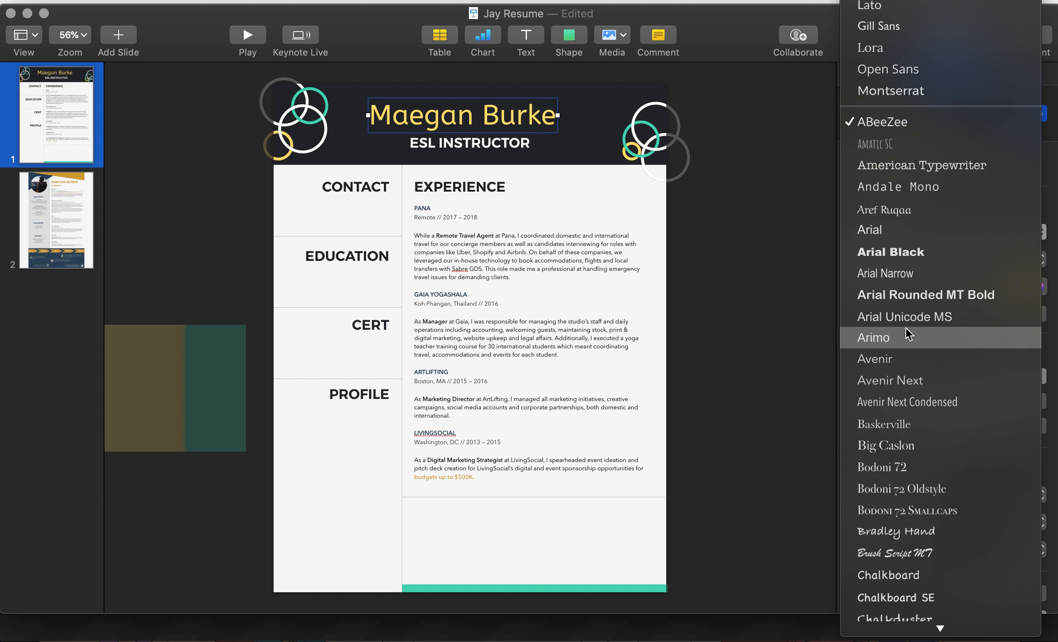
scroll(907, 330, down, 1)
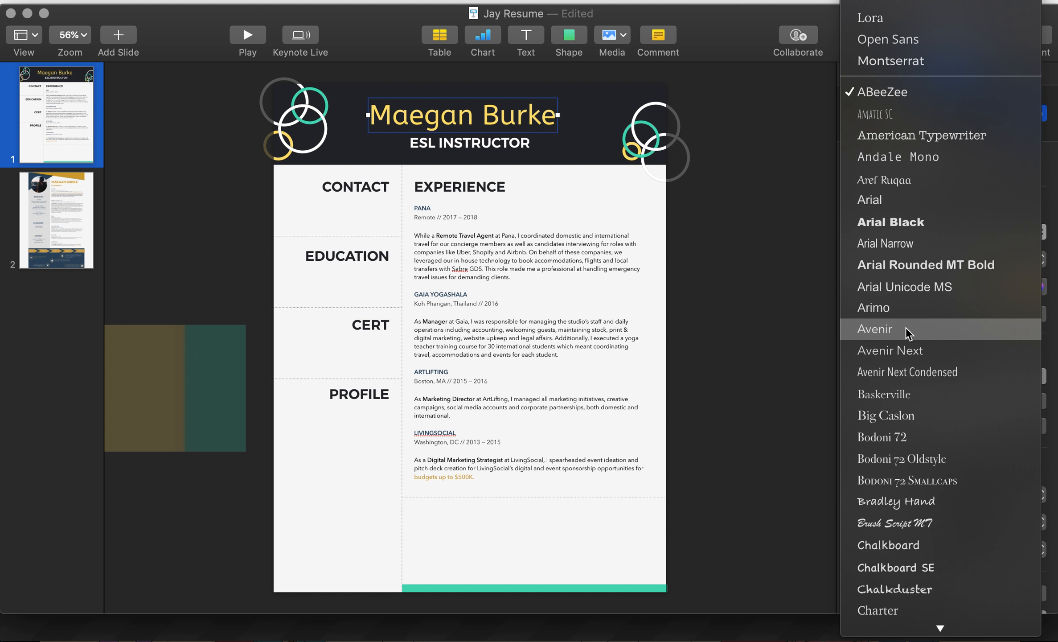
click(906, 268)
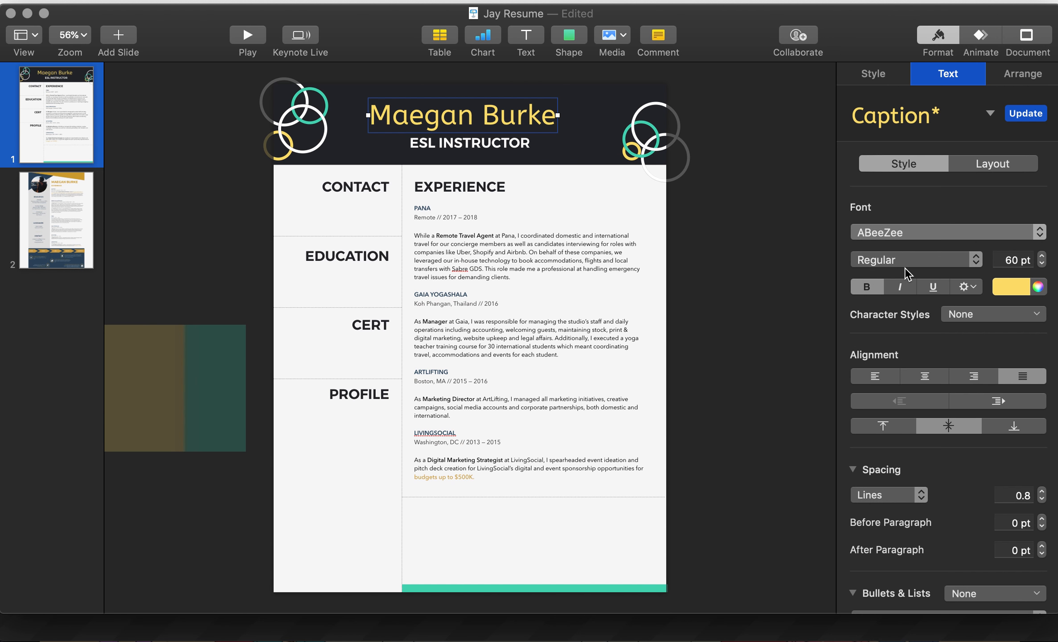
click(907, 238)
Step: Switch to Chrome and browse the resume example tabs, settling on the turquoise resume
click(772, 250)
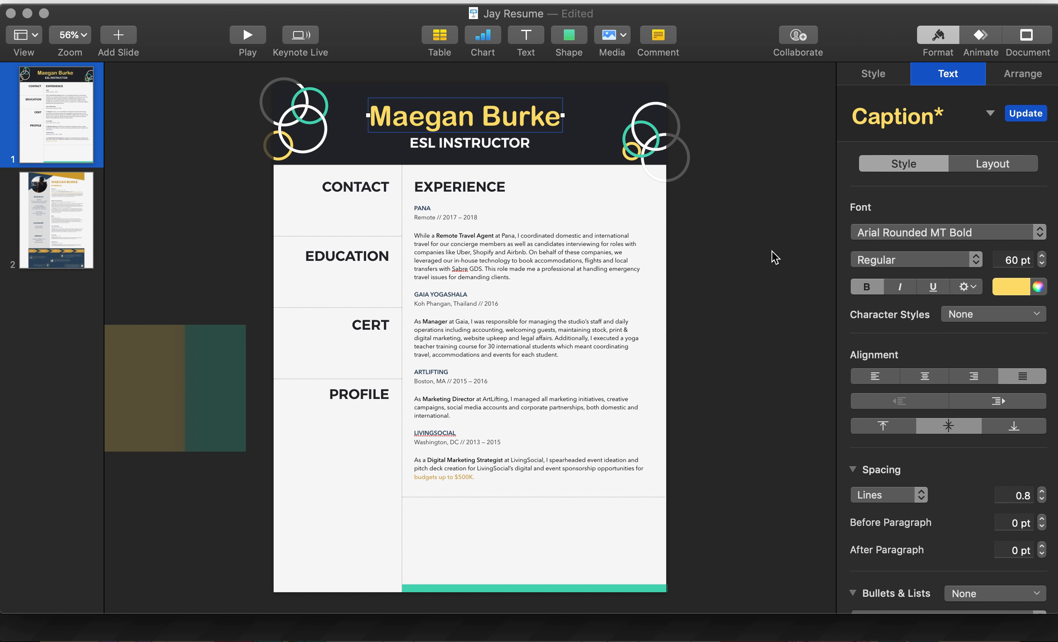
key(super+Tab)
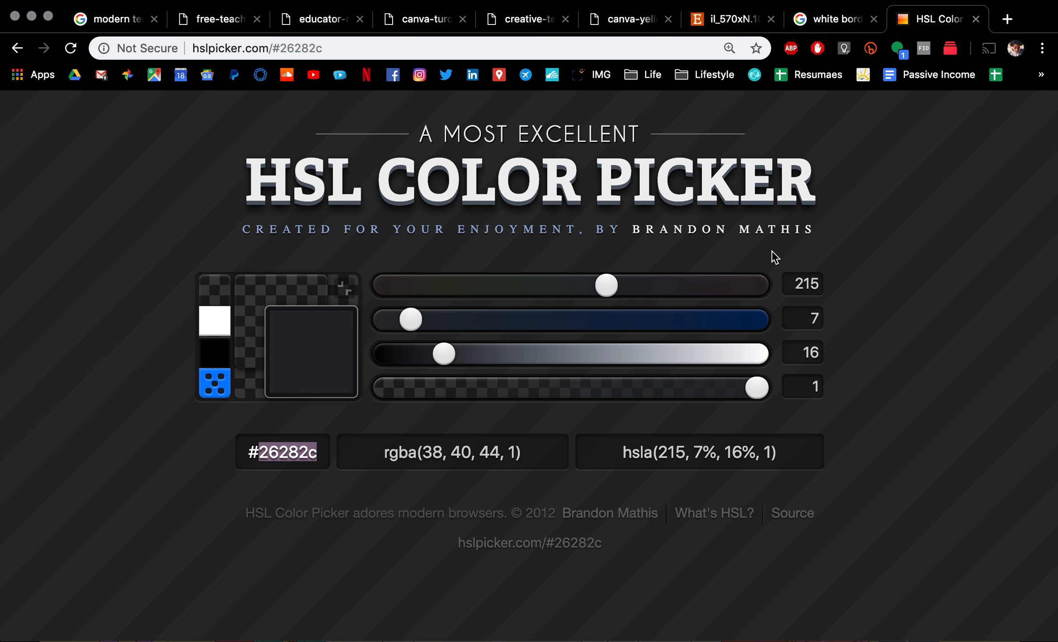
click(836, 20)
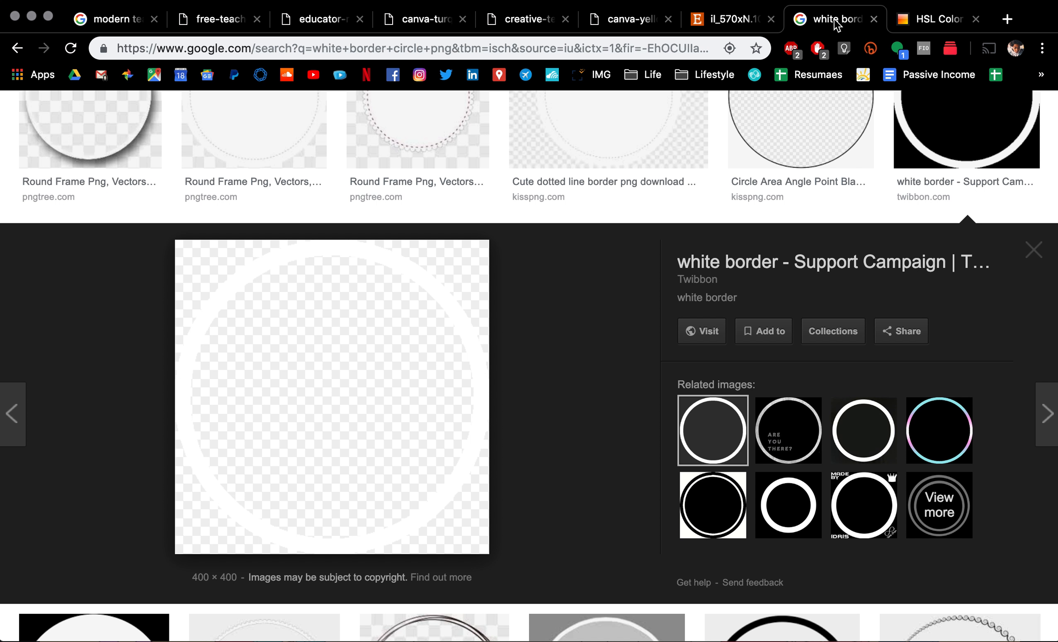
click(752, 25)
click(623, 26)
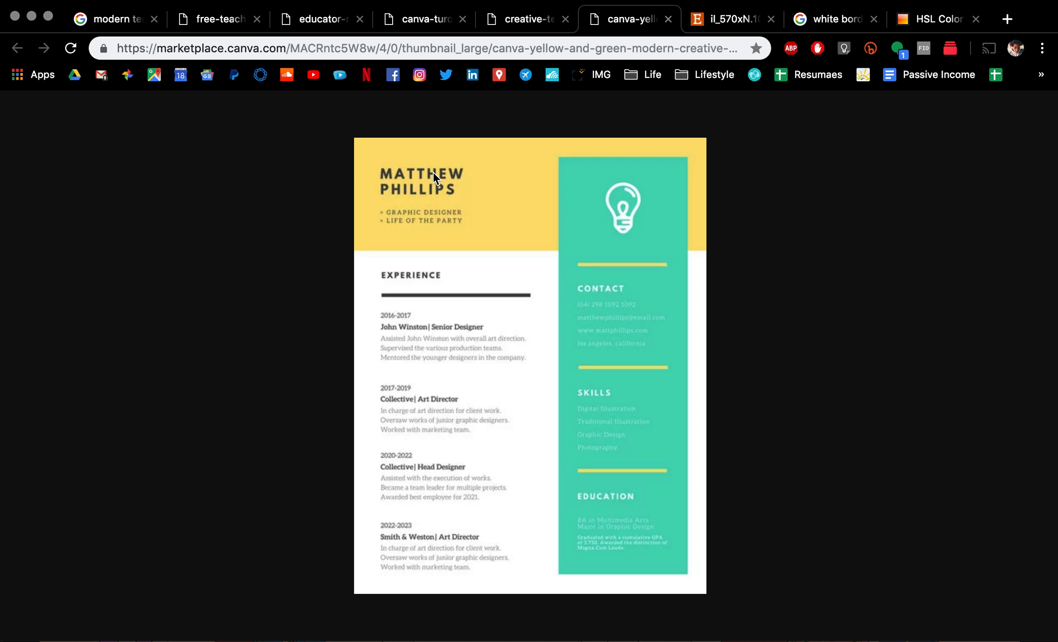
click(541, 28)
click(644, 28)
click(522, 28)
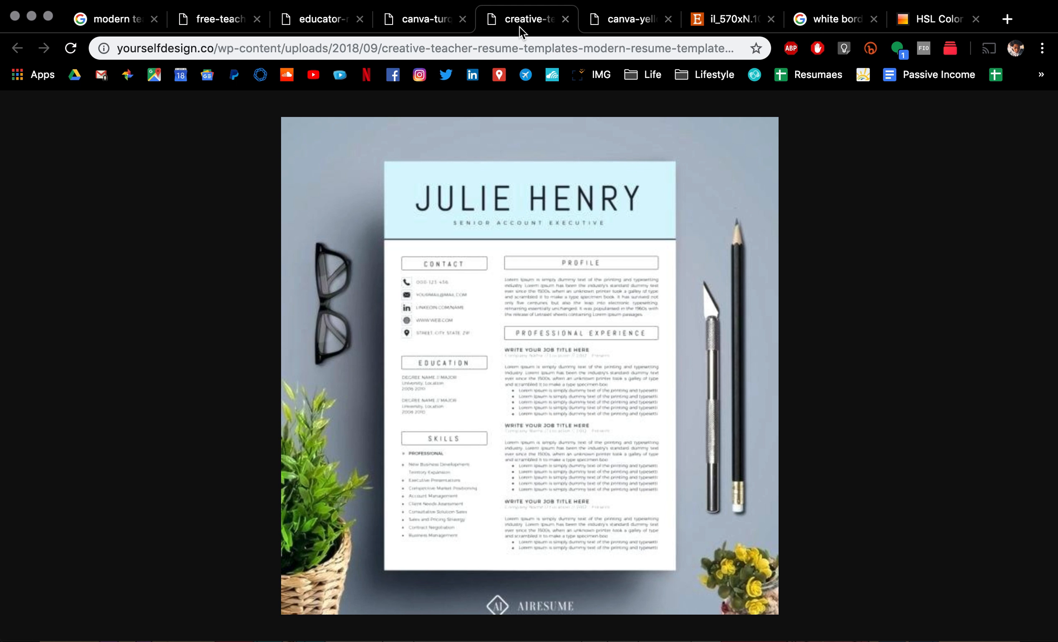
click(420, 28)
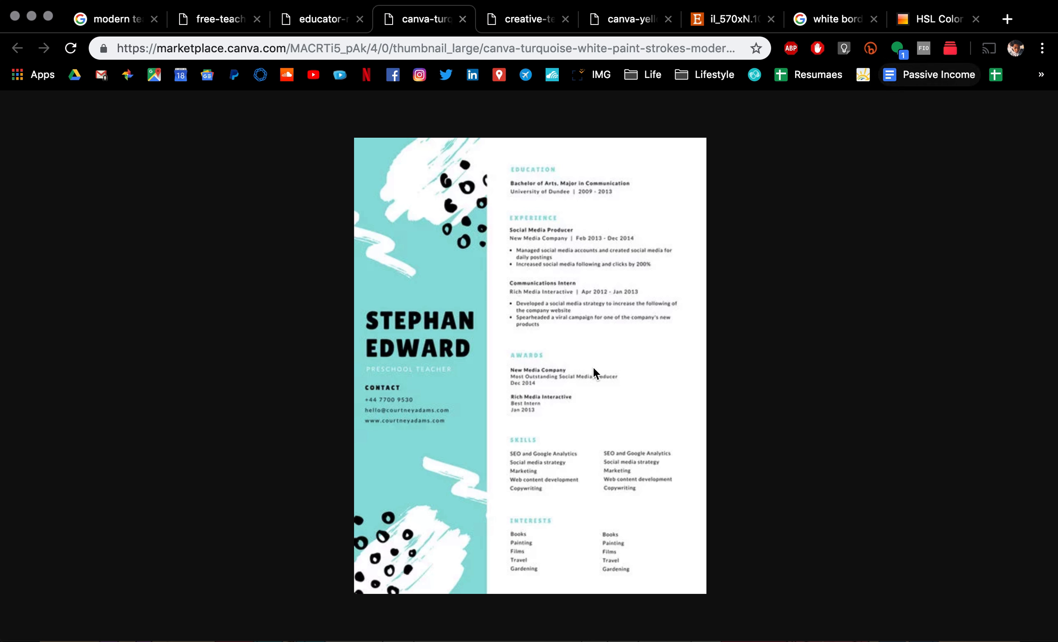
Step: Take a region screenshot of the turquoise resume's bold name heading
key(super+shift+4)
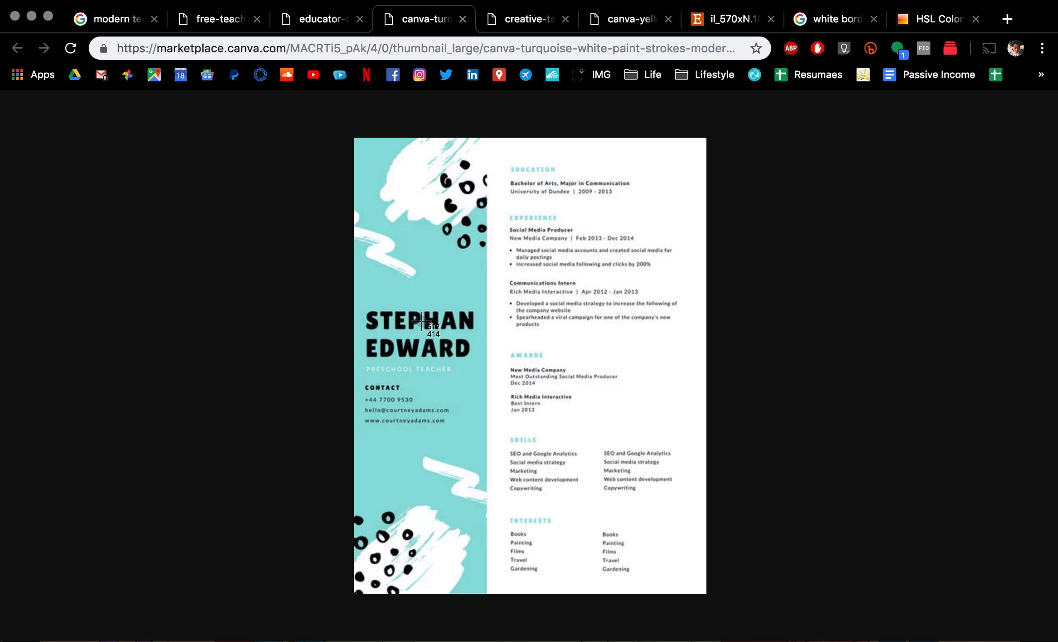
drag(357, 301, 480, 364)
key(super+t)
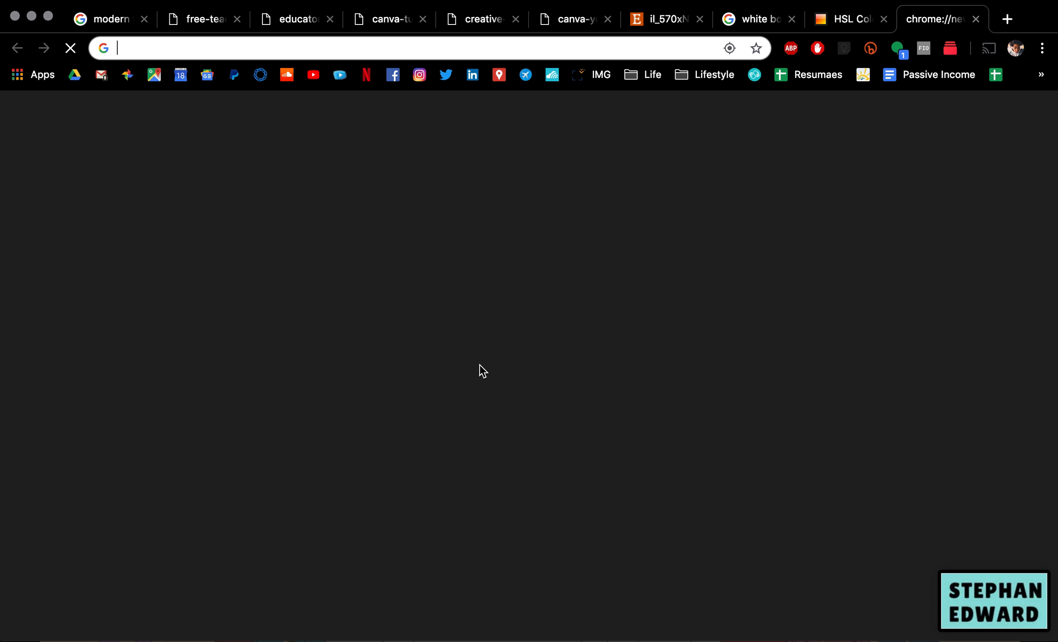
Step: Search Google for 'find that font' and scroll down to the Font Squirrel Matcherator result
text(find that font)
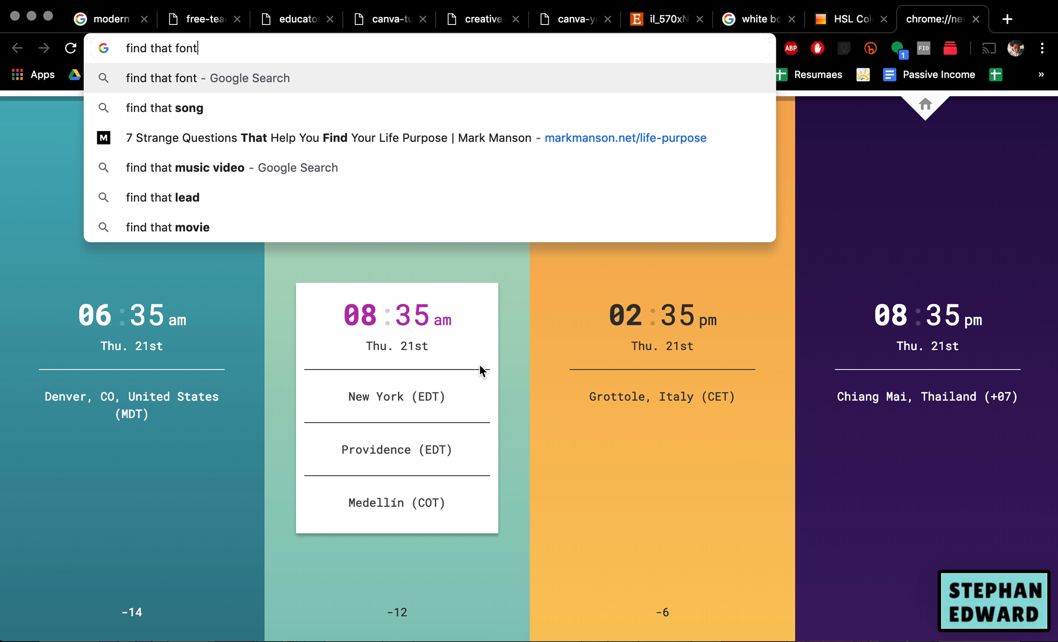
key(Return)
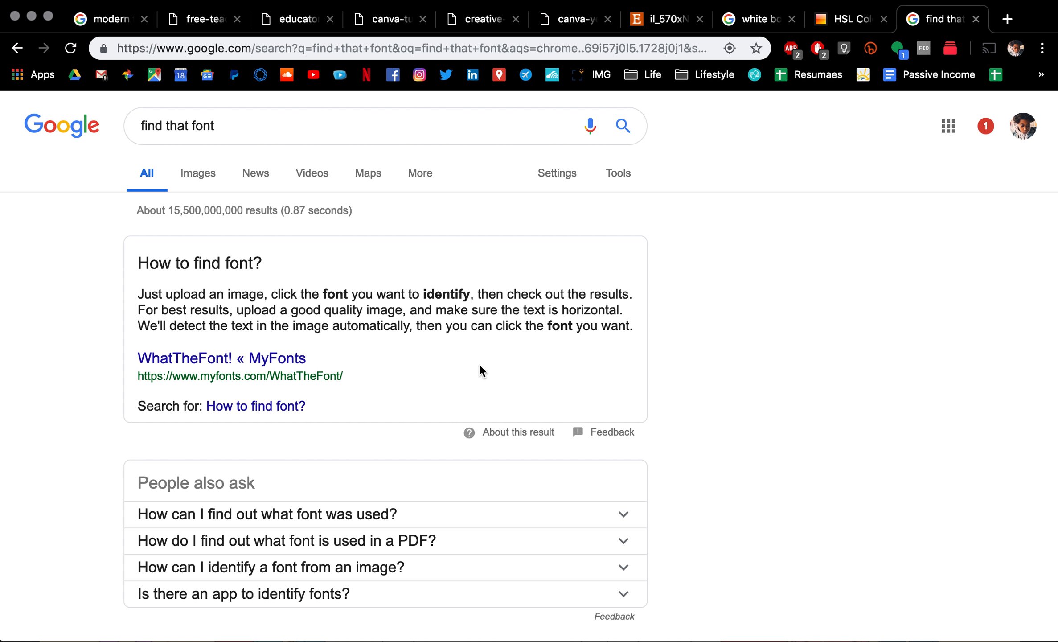
click(768, 5)
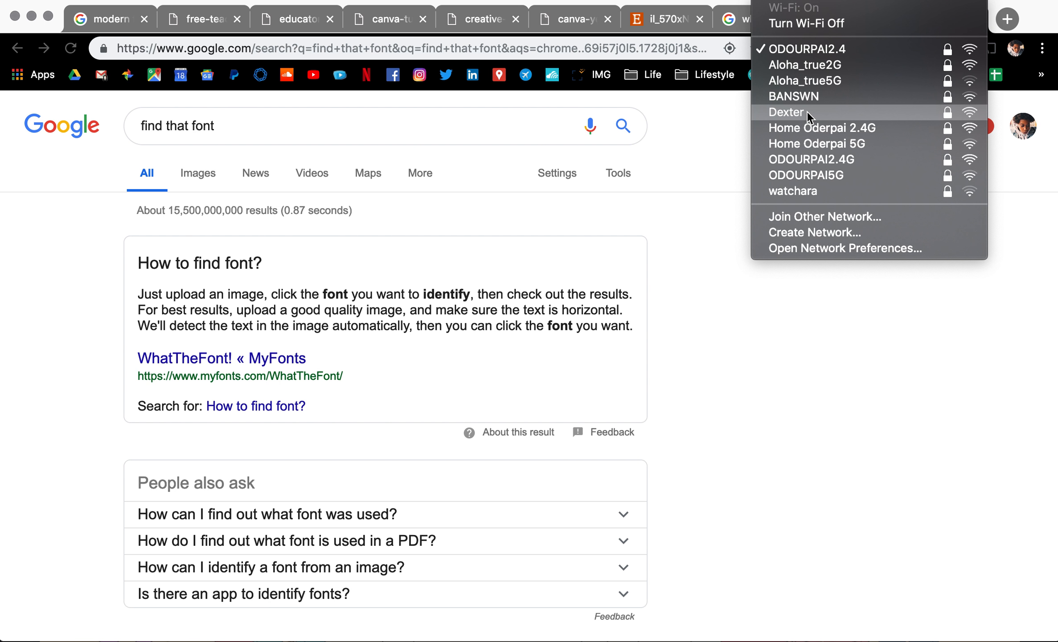
click(807, 112)
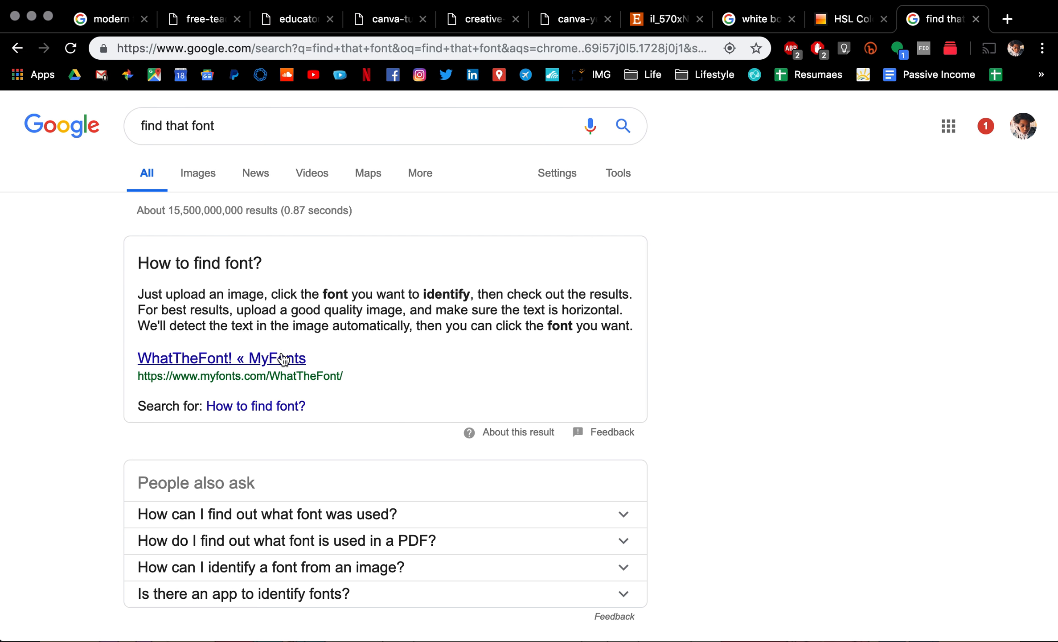
scroll(284, 350, down, 3)
scroll(281, 350, down, 2)
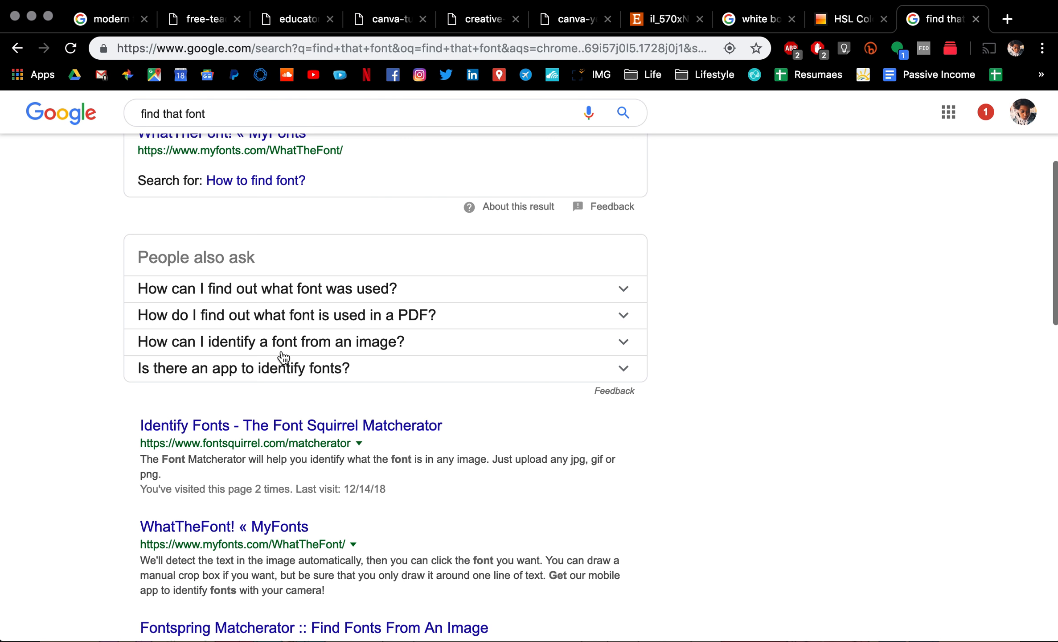
Step: Open the Matcherator result and find the newest name screenshot on the Desktop in Finder
click(294, 429)
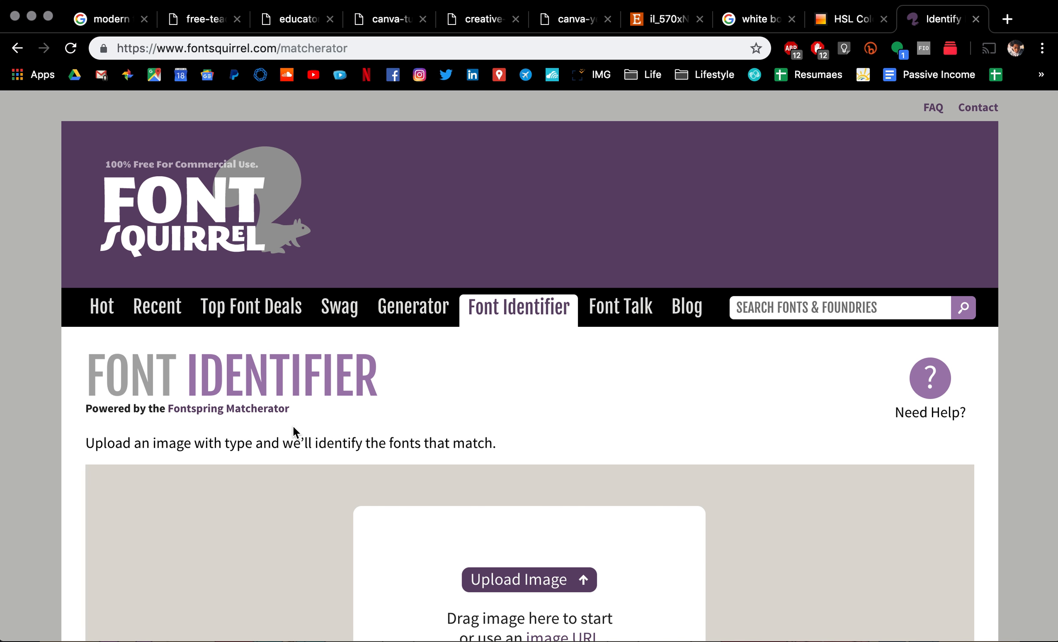
scroll(293, 428, down, 5)
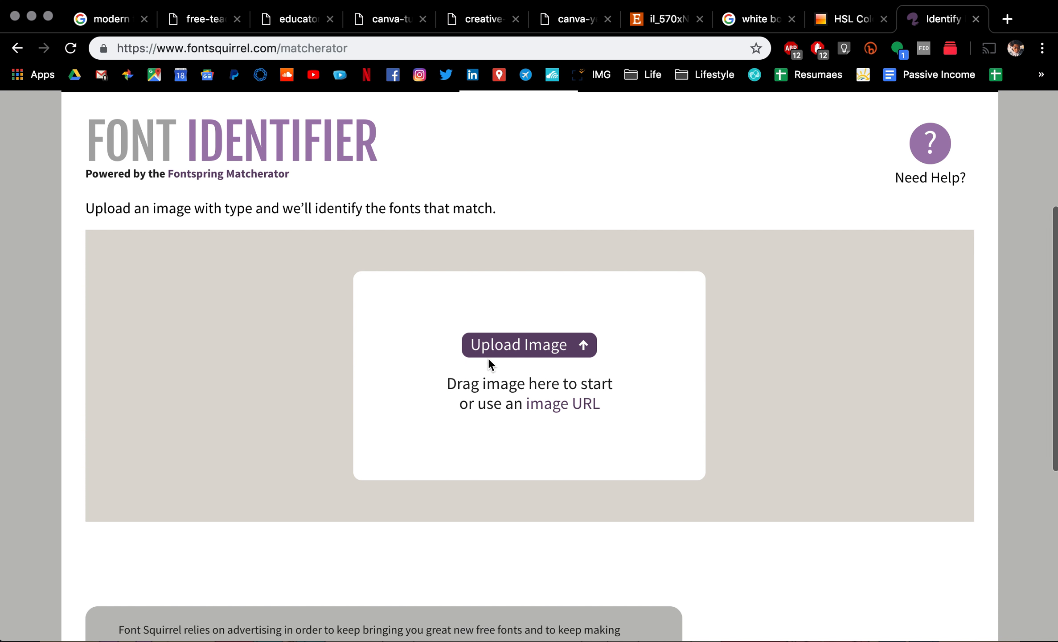
click(267, 625)
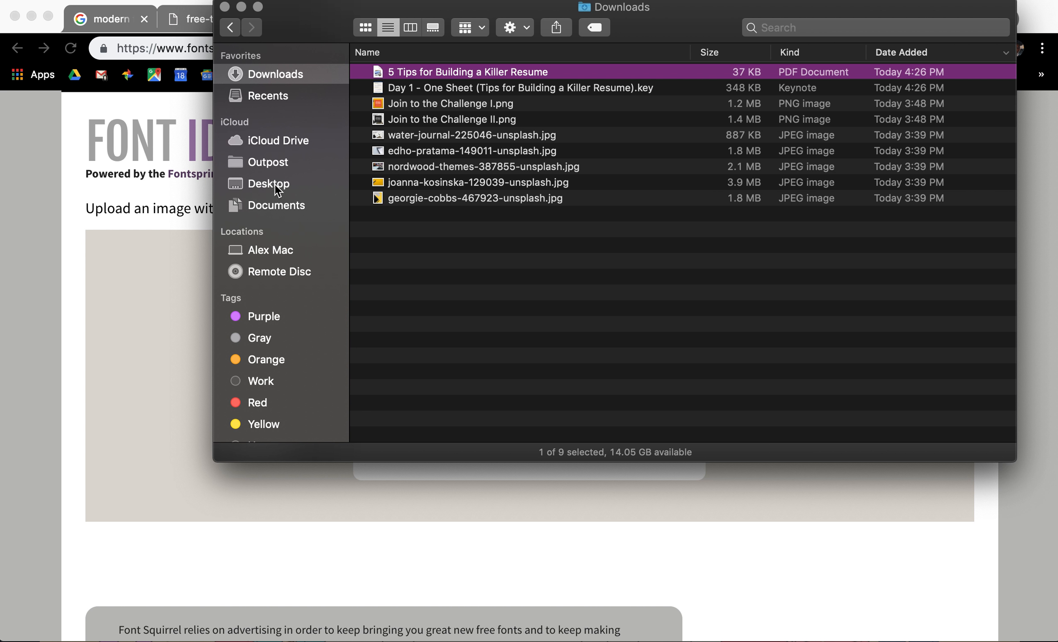
click(249, 186)
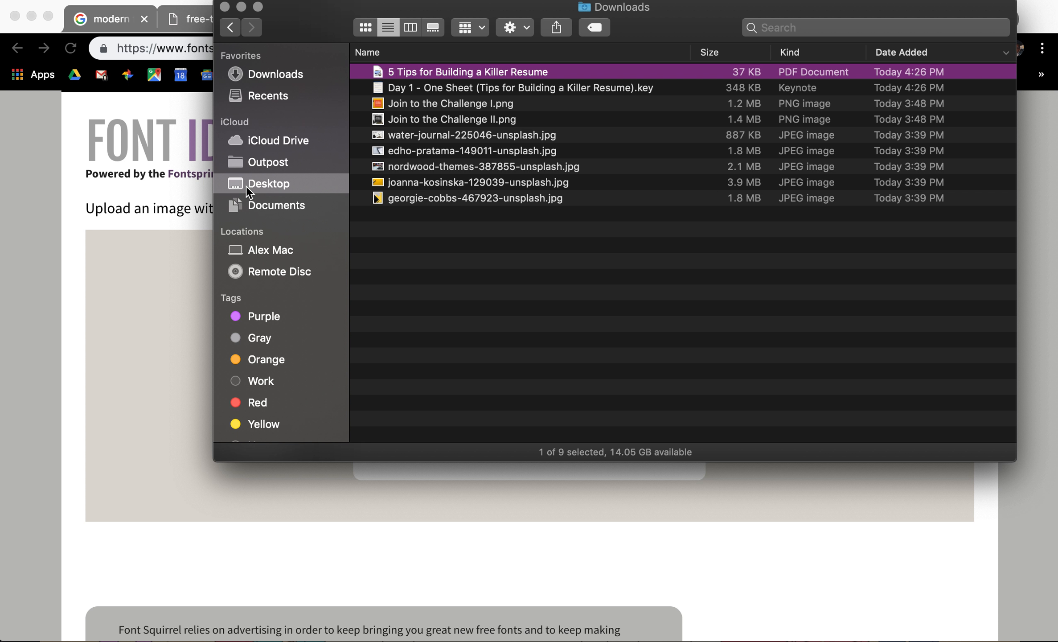
click(428, 73)
key(space)
key(space)
click(53, 264)
Step: Choose an image to upload and select the name screenshot from the Desktop folder
click(469, 354)
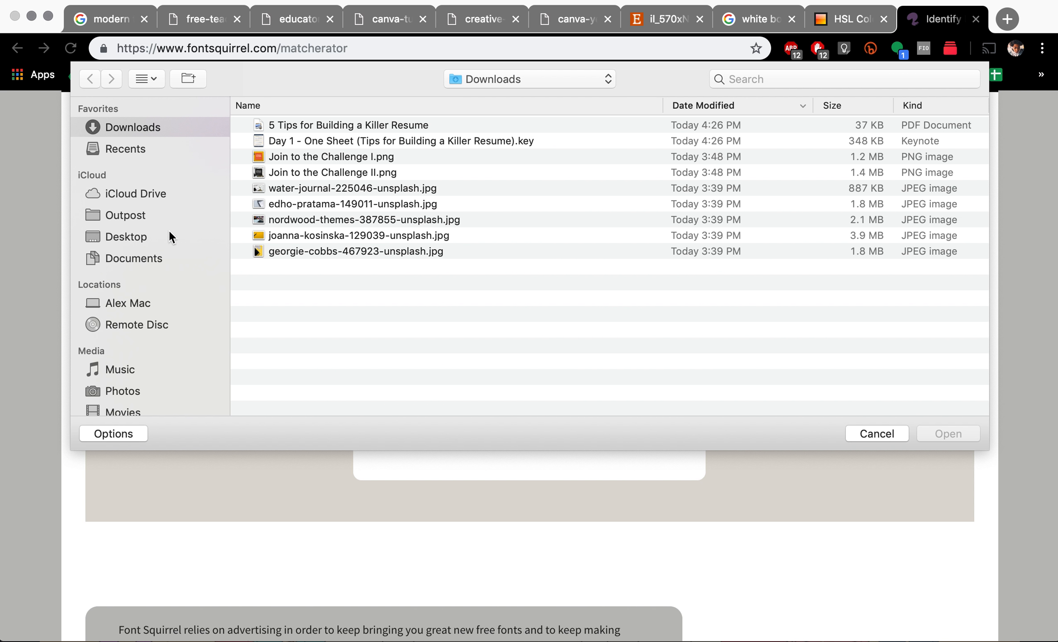
click(169, 235)
click(294, 126)
Step: Upload the name screenshot, fit the blue crop box tightly around the lettering, and run Matcherate It!
double_click(294, 127)
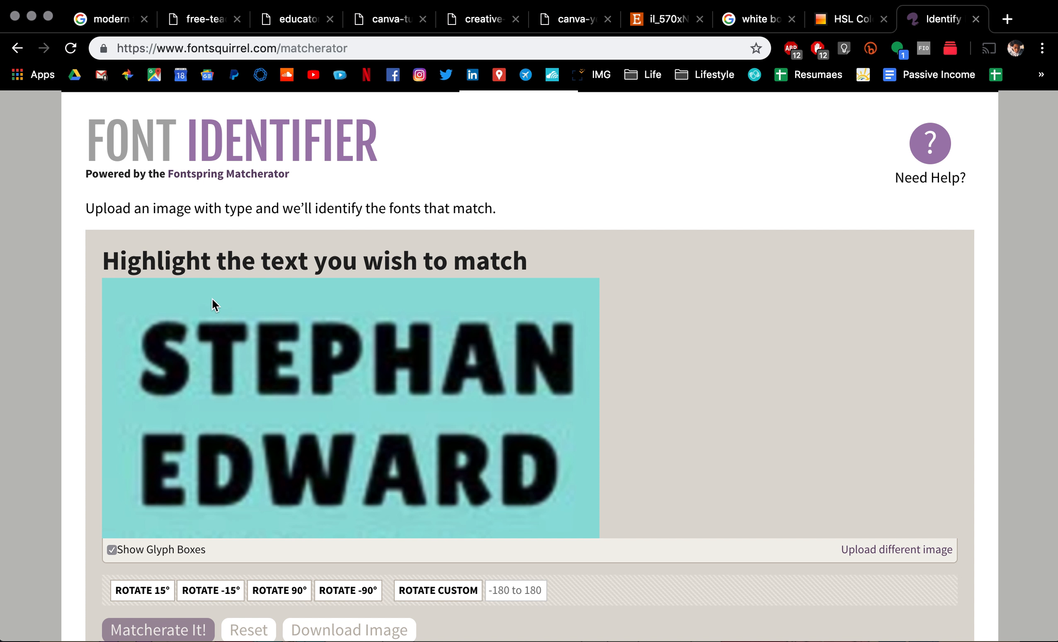
drag(128, 312, 281, 395)
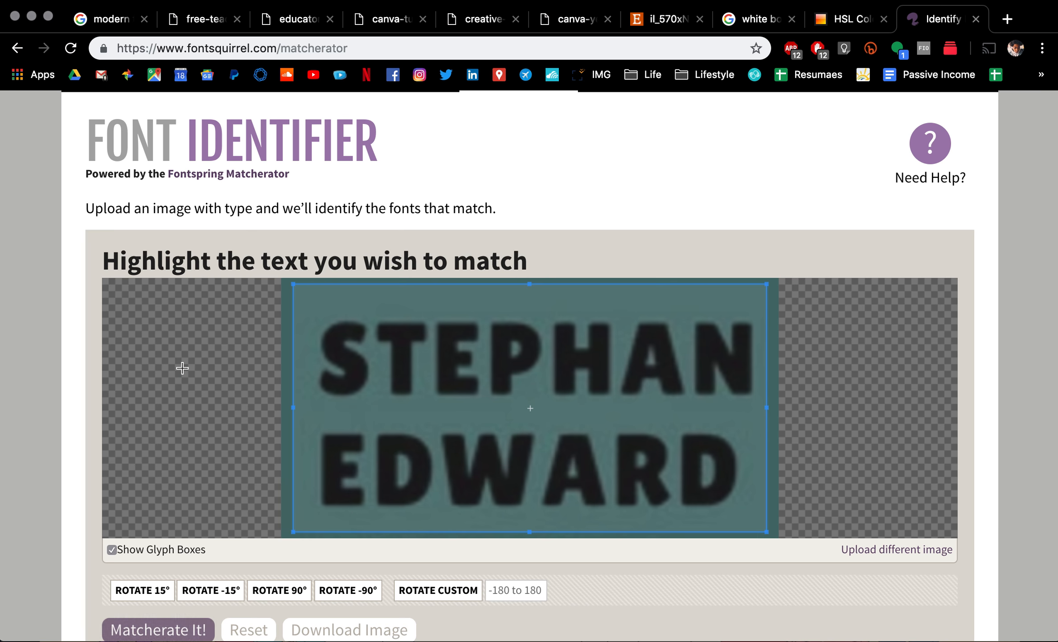
scroll(779, 425, down, 5)
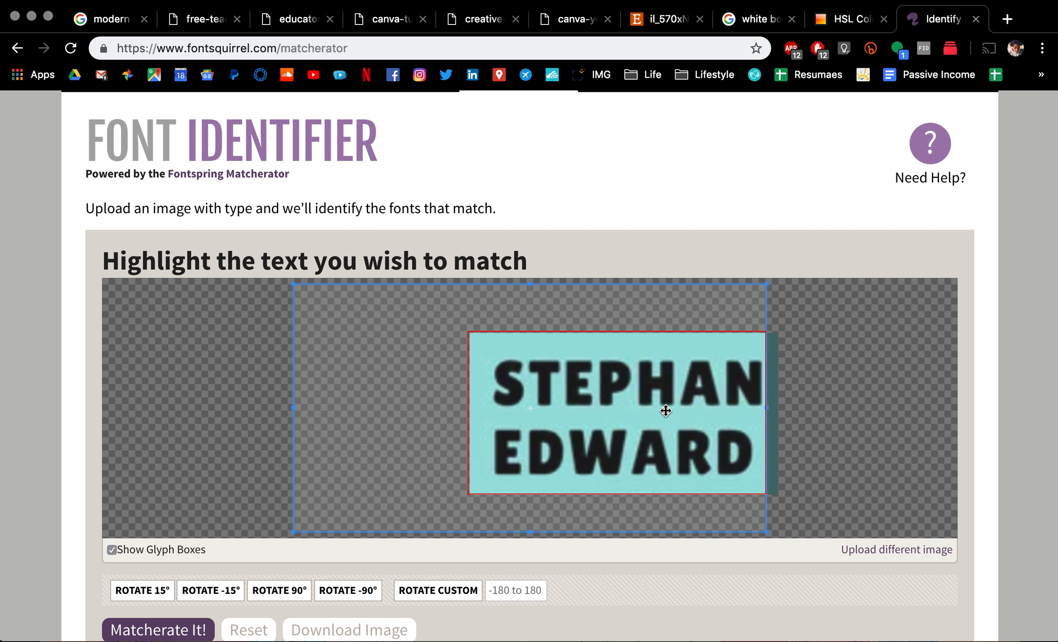
drag(476, 488, 527, 479)
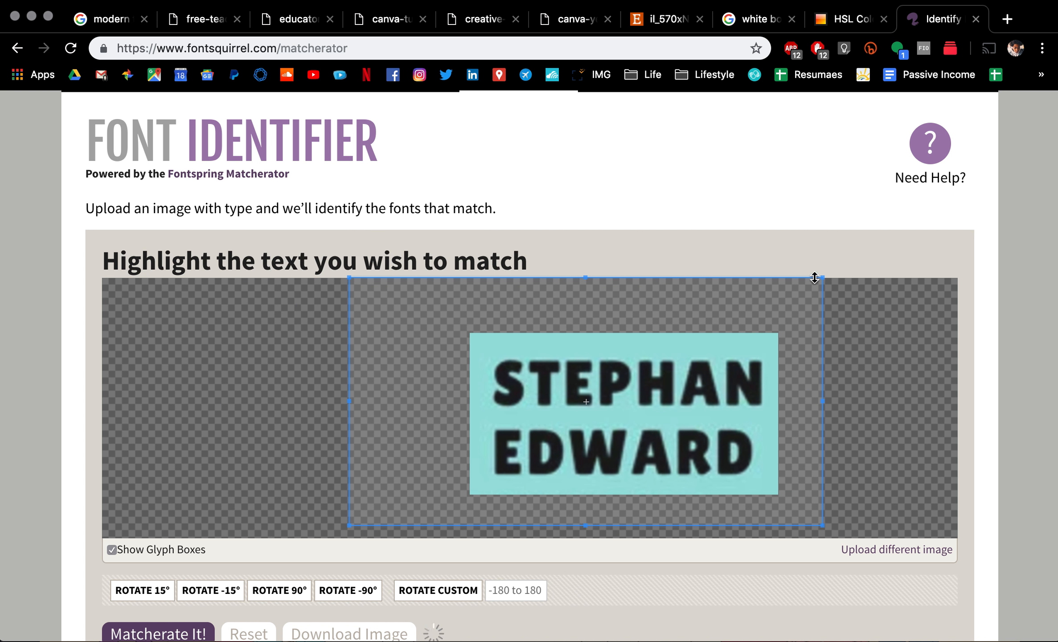
drag(824, 278, 780, 331)
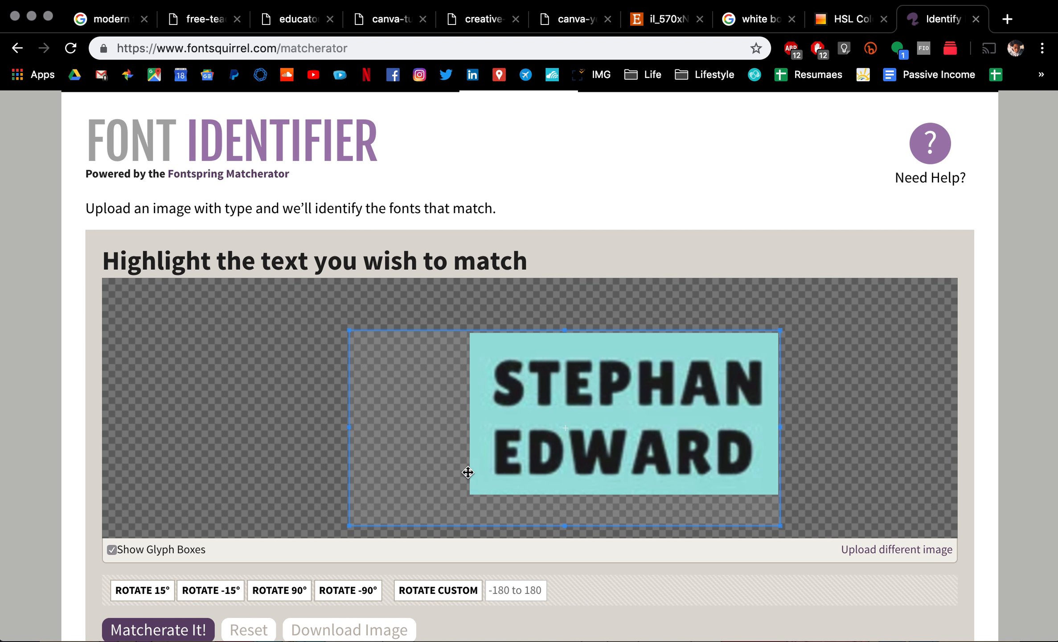
drag(350, 526, 471, 494)
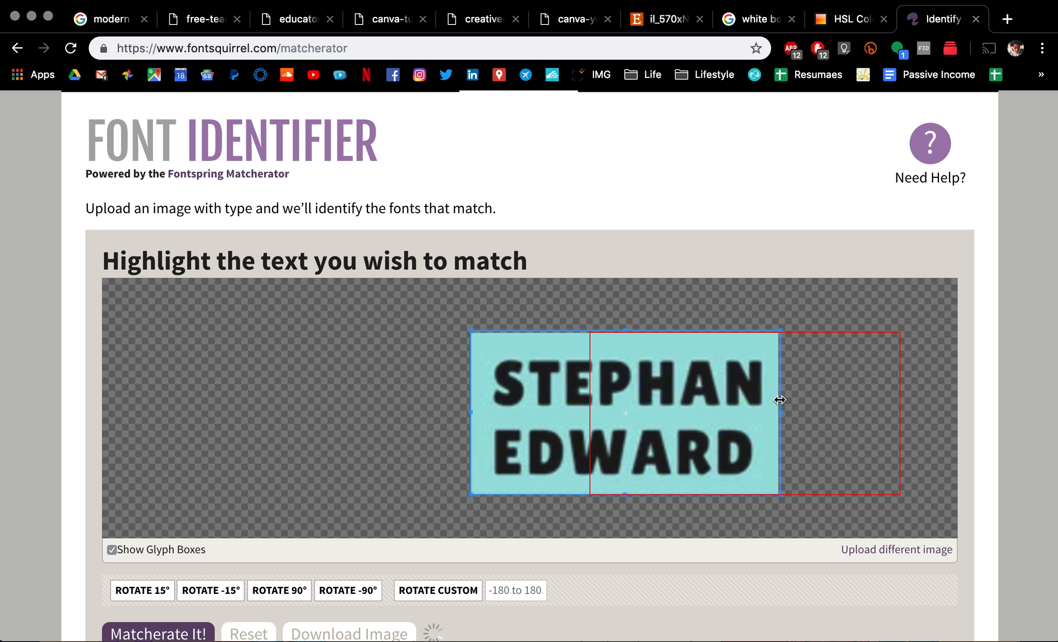
scroll(118, 579, down, 2)
click(143, 575)
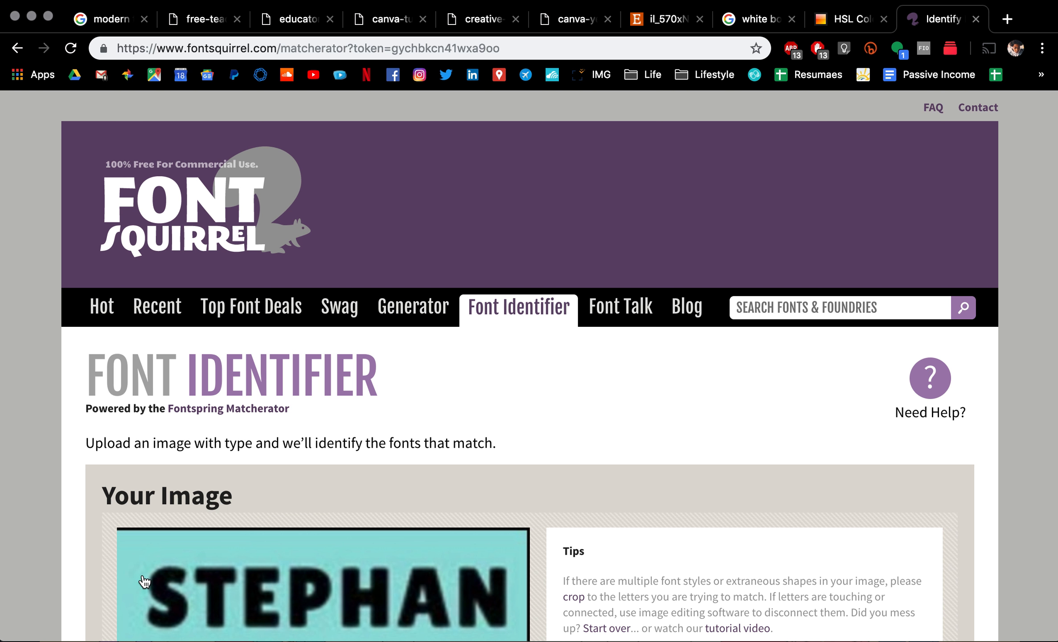
scroll(144, 582, down, 12)
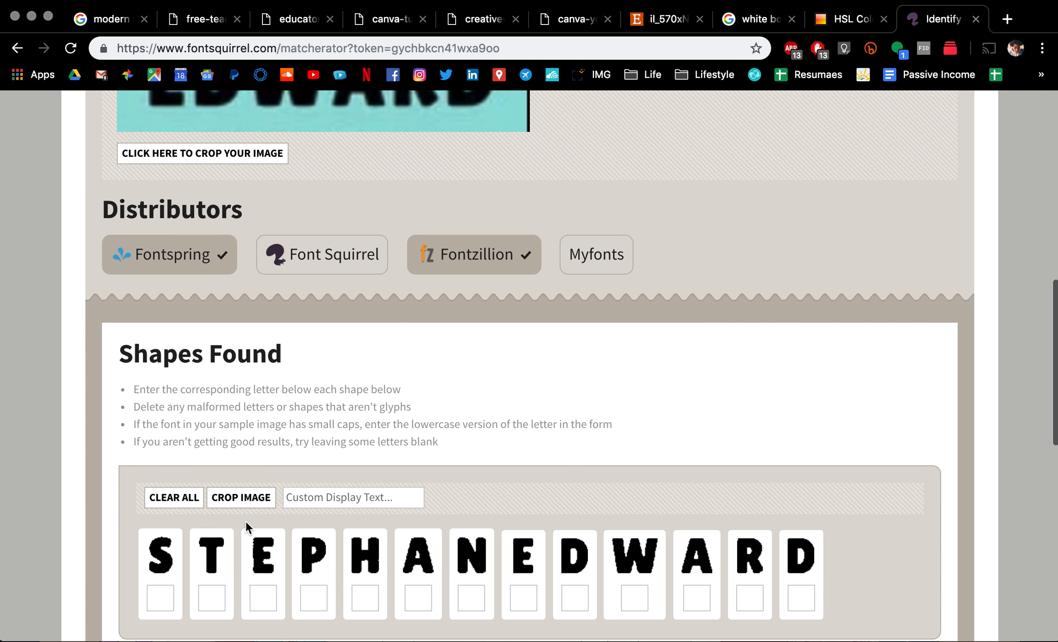
Step: Enter the matching lowercase letter under each of the 13 detected shapes
scroll(246, 520, down, 3)
click(172, 435)
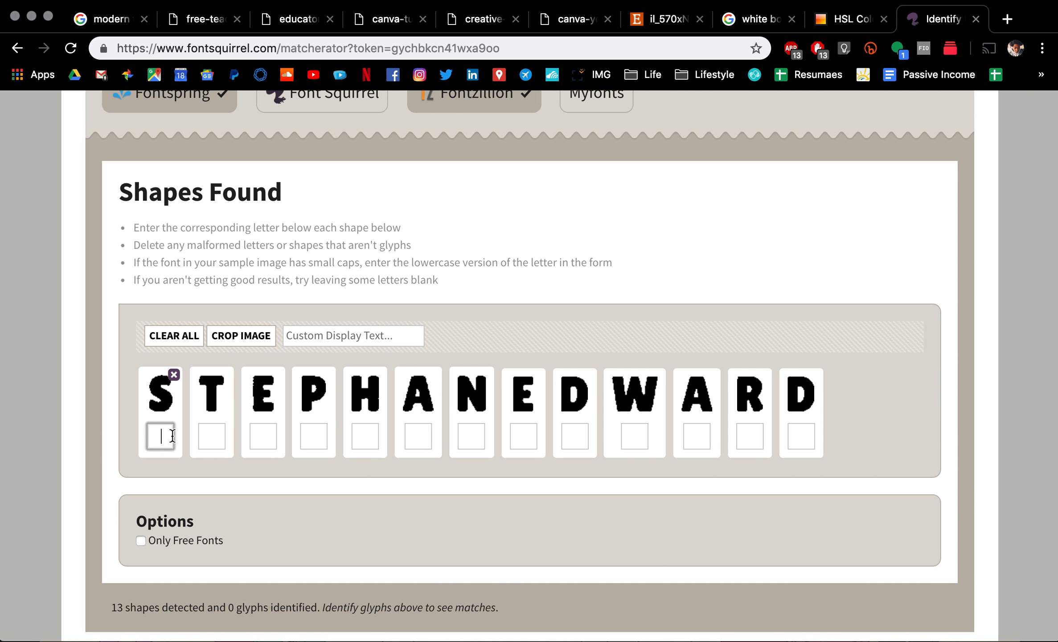
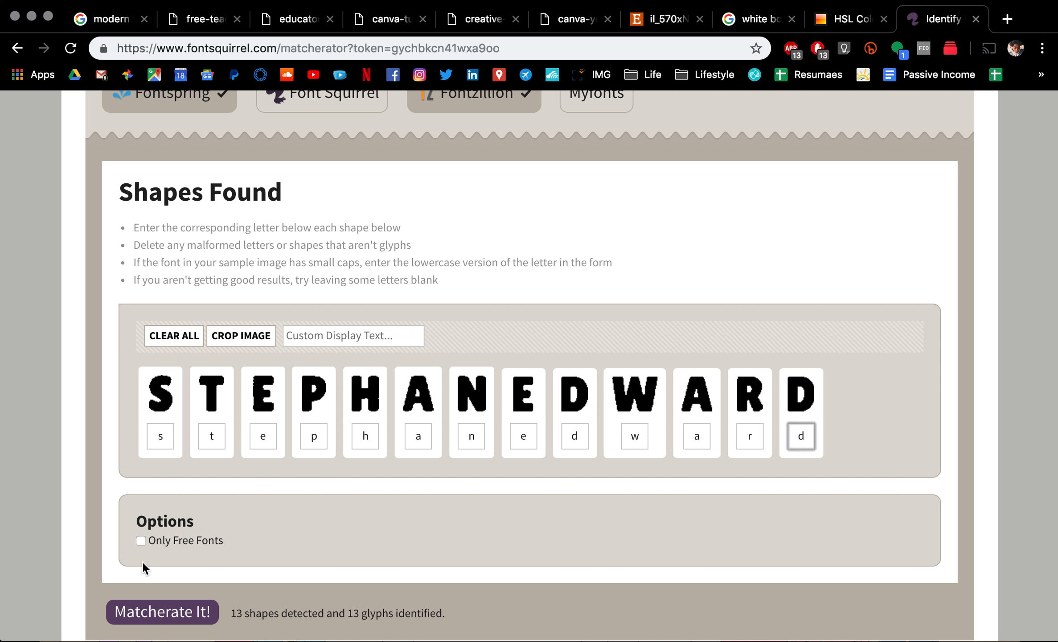
click(139, 607)
scroll(231, 493, down, 1)
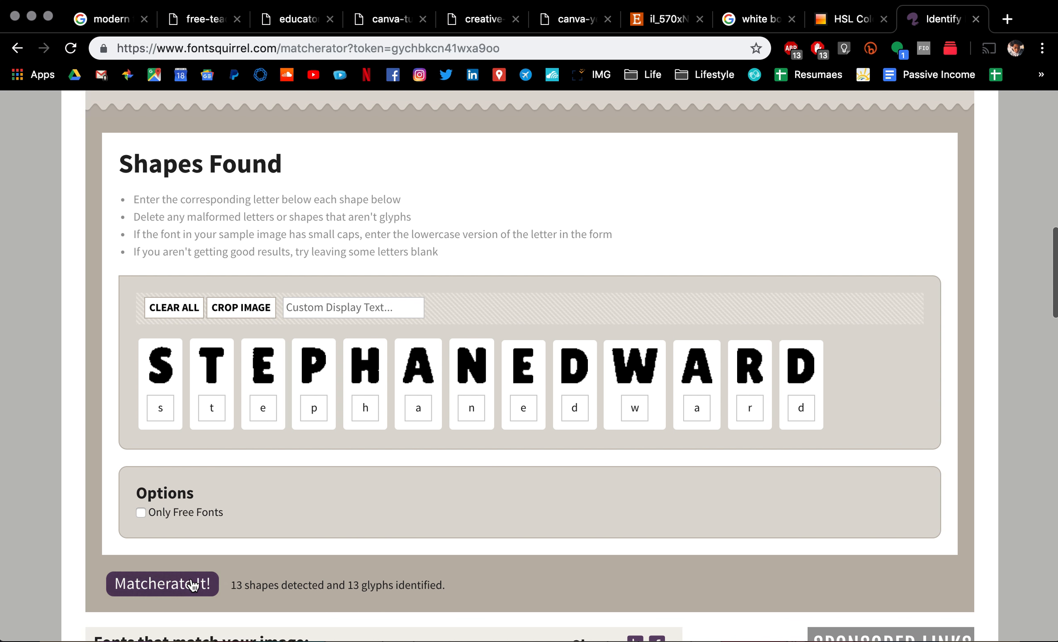
Step: Run the font match, browse matches such as Pulp Fiction M54 Regular, then open a new tab
click(192, 584)
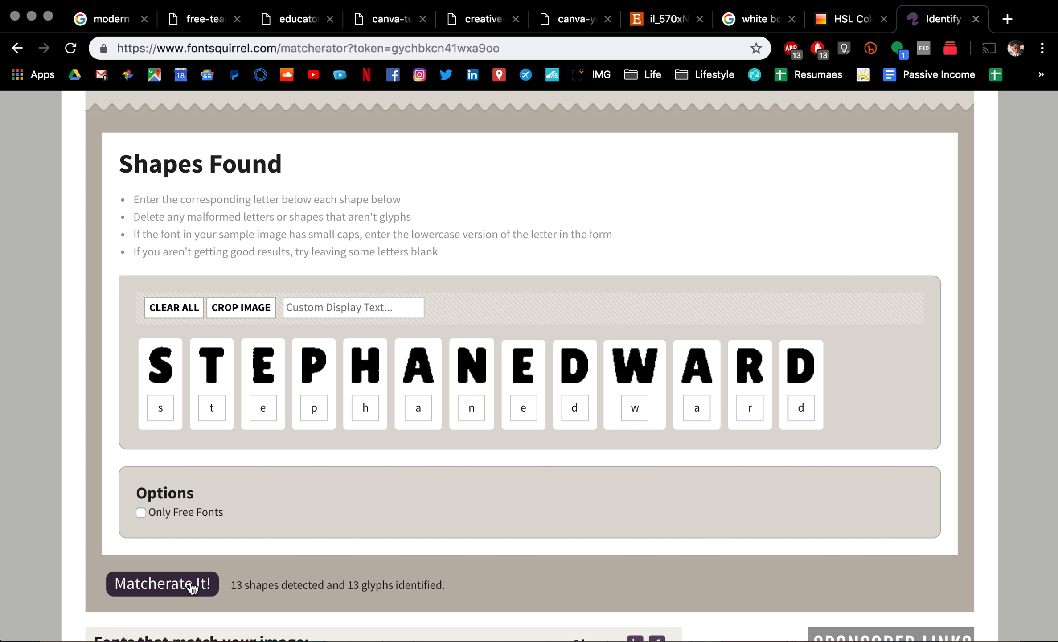
scroll(192, 587, down, 10)
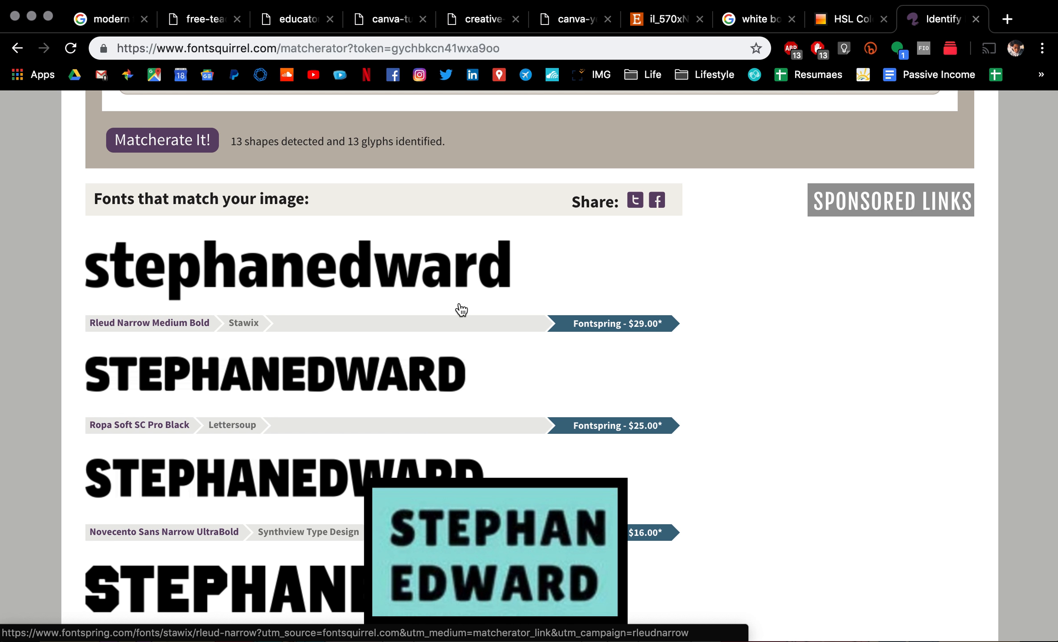
scroll(459, 310, down, 4)
scroll(461, 310, down, 10)
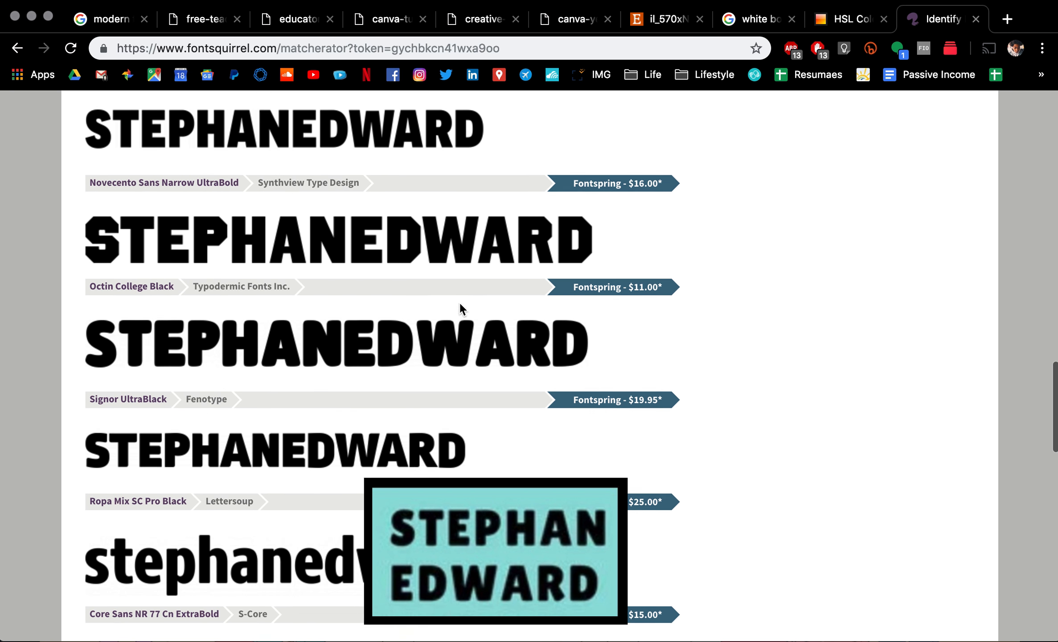
scroll(461, 309, down, 5)
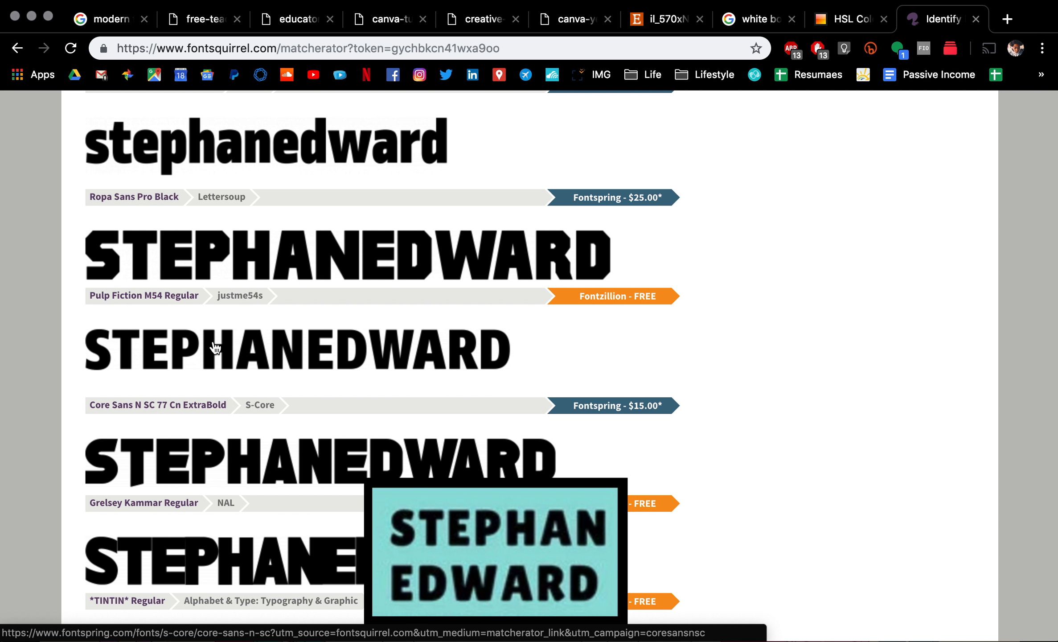
key(super+t)
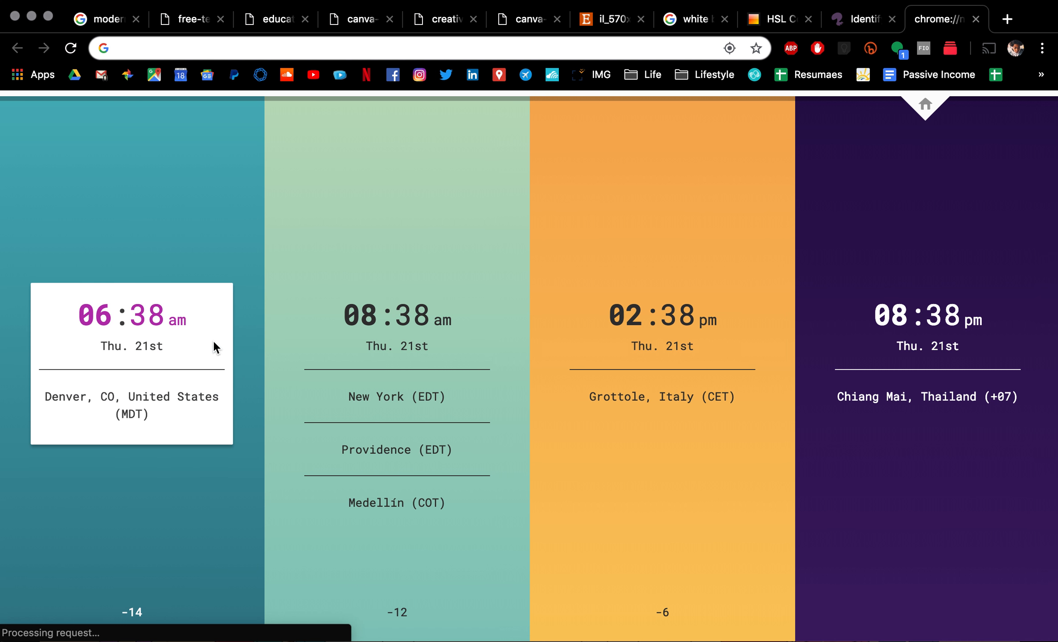
Step: Find fonts.google.com through a Google search and search its directory for 'pulp'
text(google fonts)
key(Return)
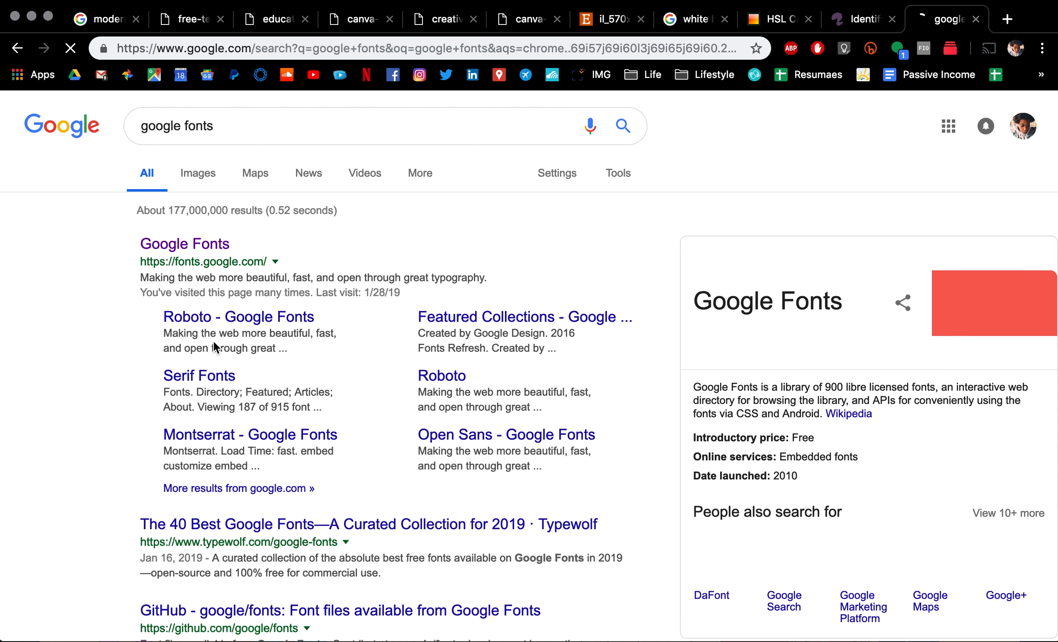
click(205, 248)
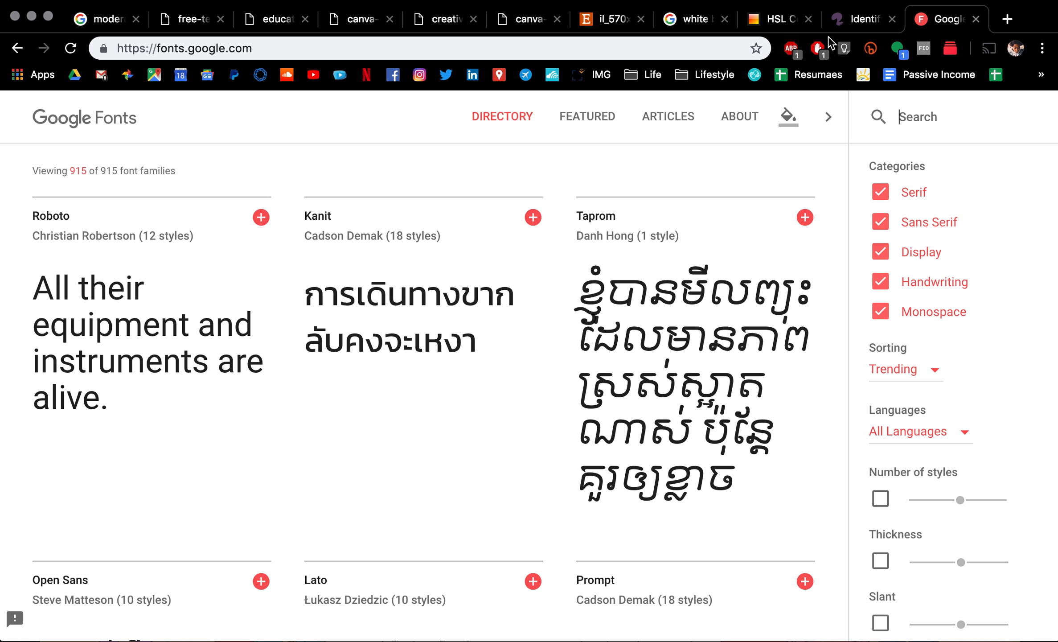
click(849, 29)
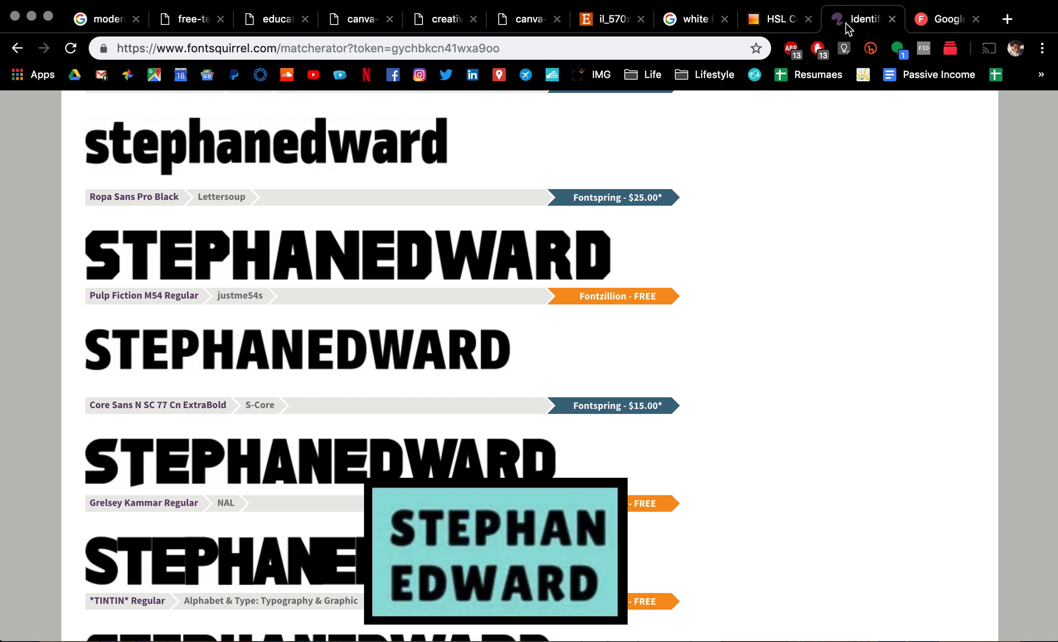
click(952, 20)
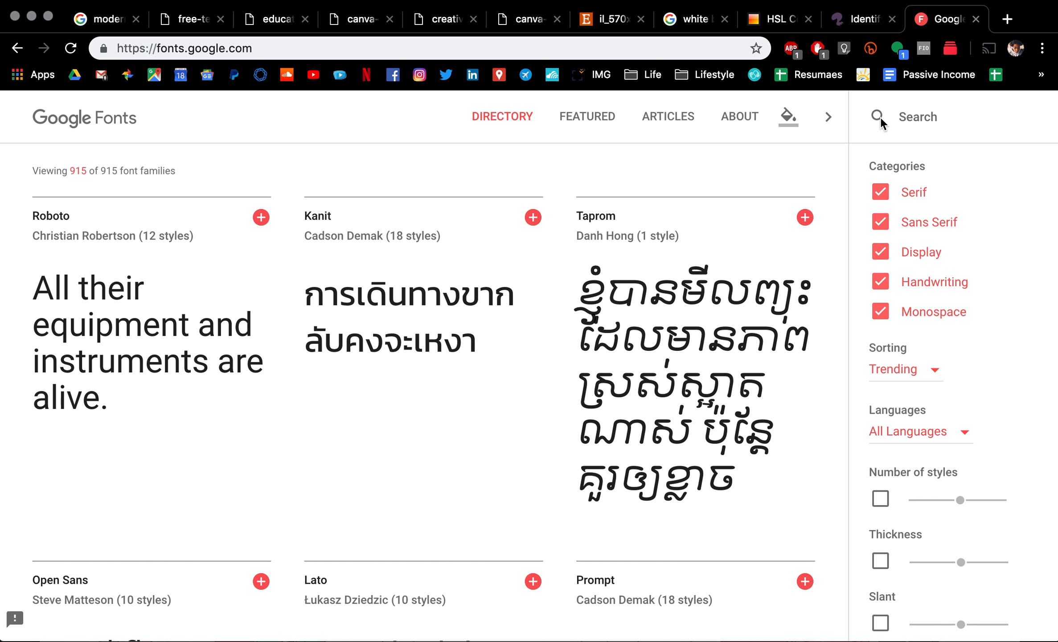
text(pulp)
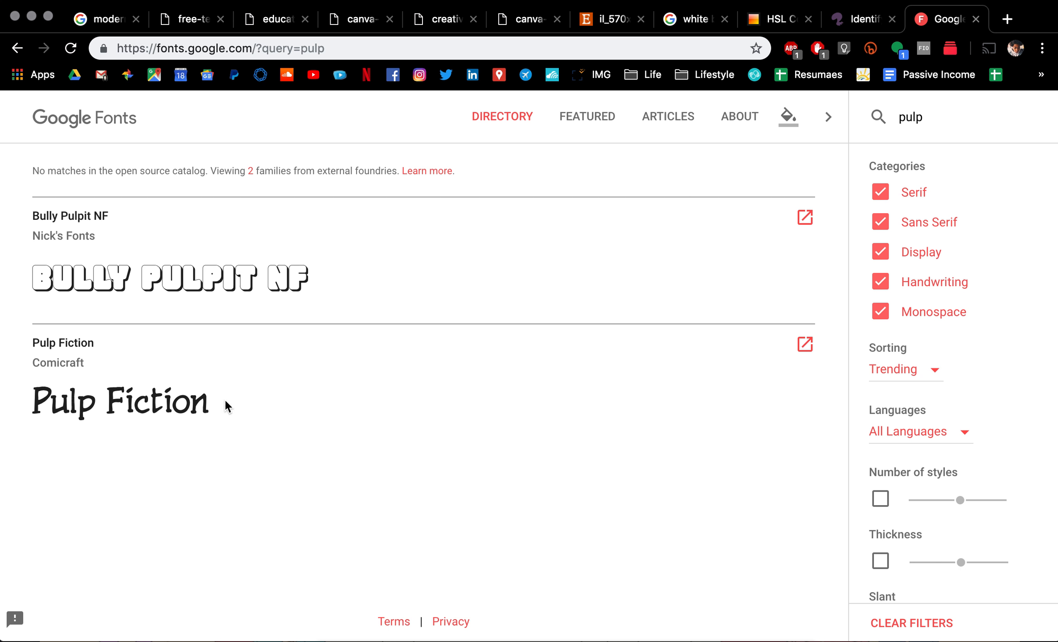
double_click(912, 120)
Step: Clear the search and set the resume's name as preview text for all fonts
key(BackSpace)
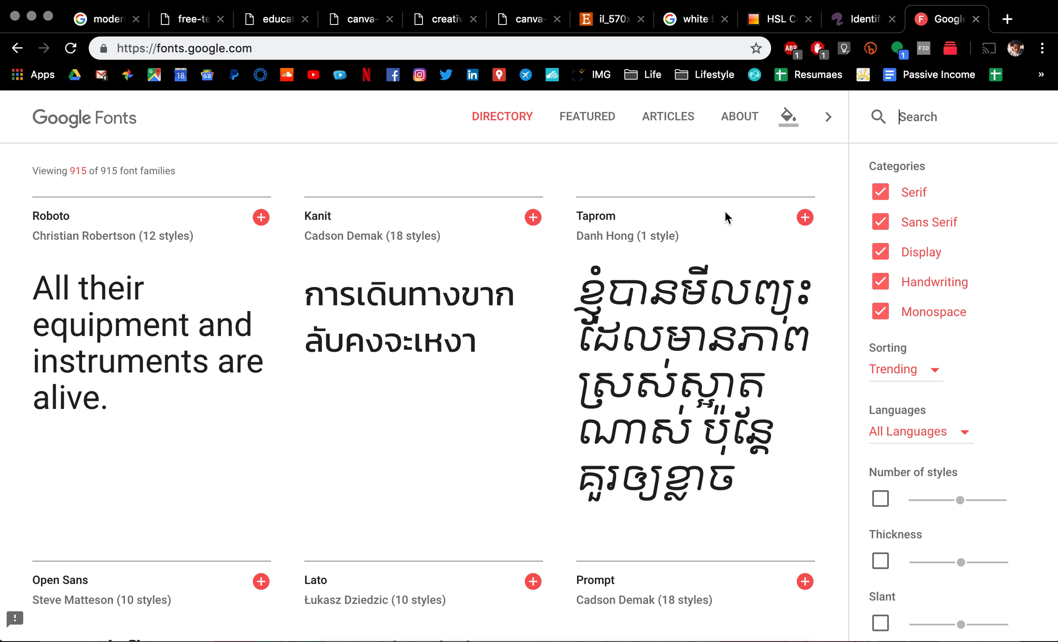
click(685, 312)
key(super+a)
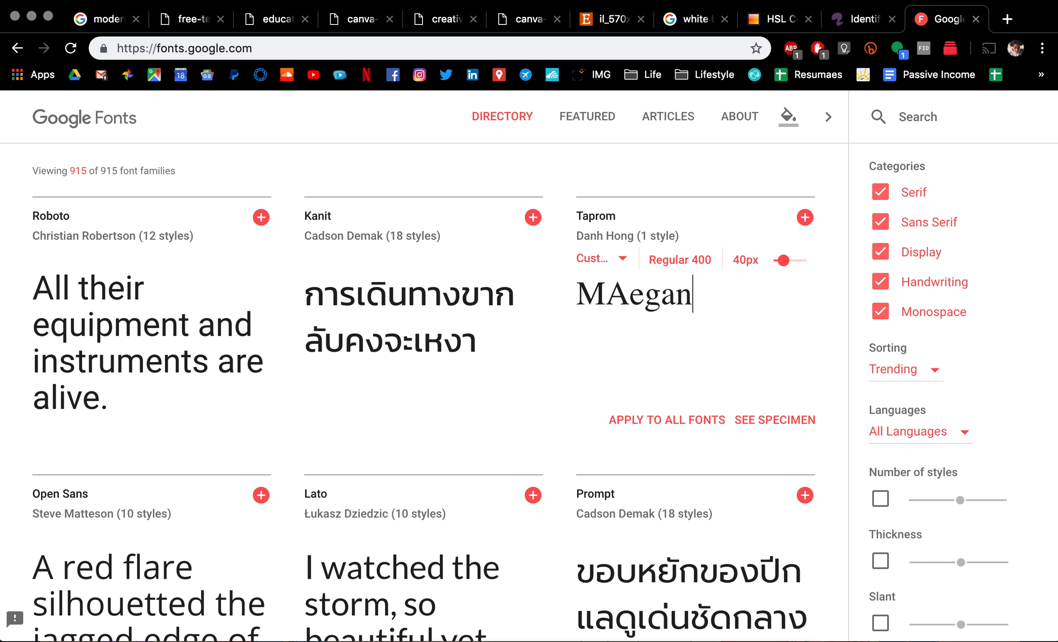
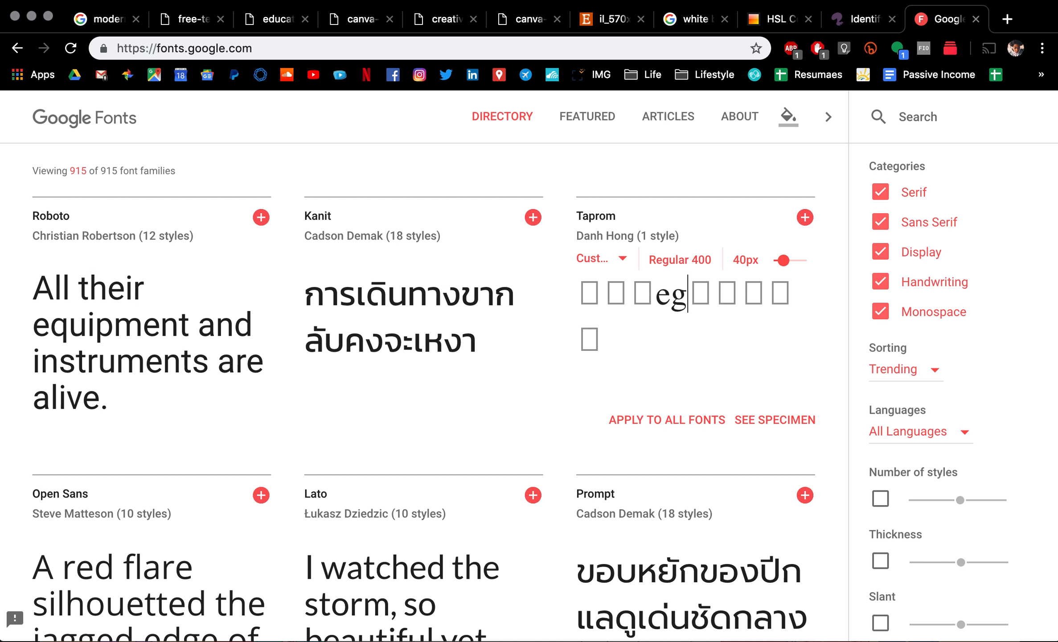
key(super+a)
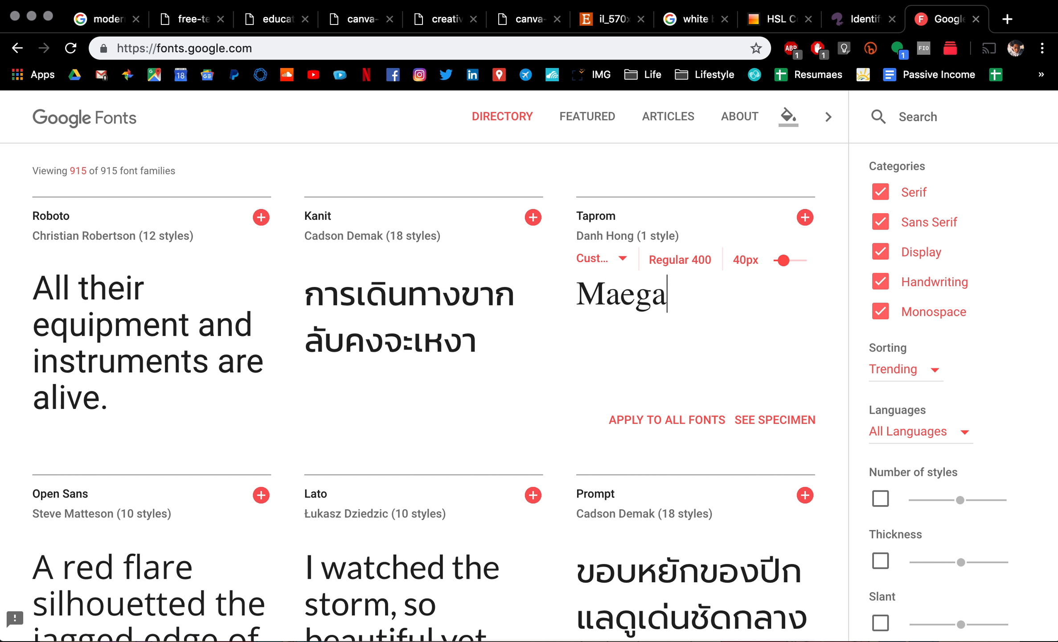
click(702, 420)
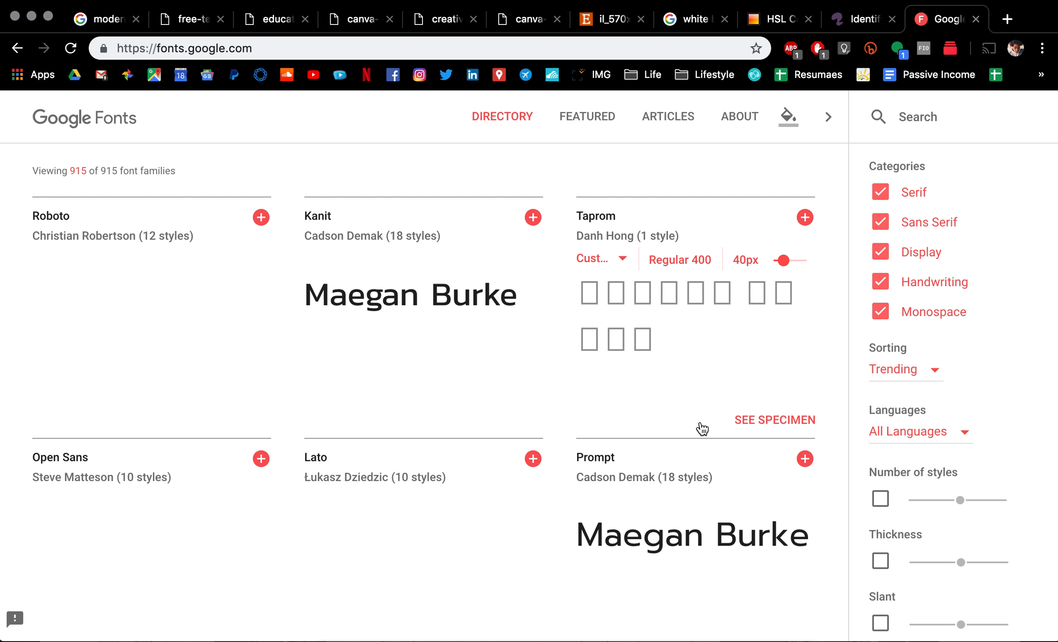
Step: Search 'pulp' and check where Bully Pulpit NF and Pulp Fiction are available, then return to Finder
click(917, 118)
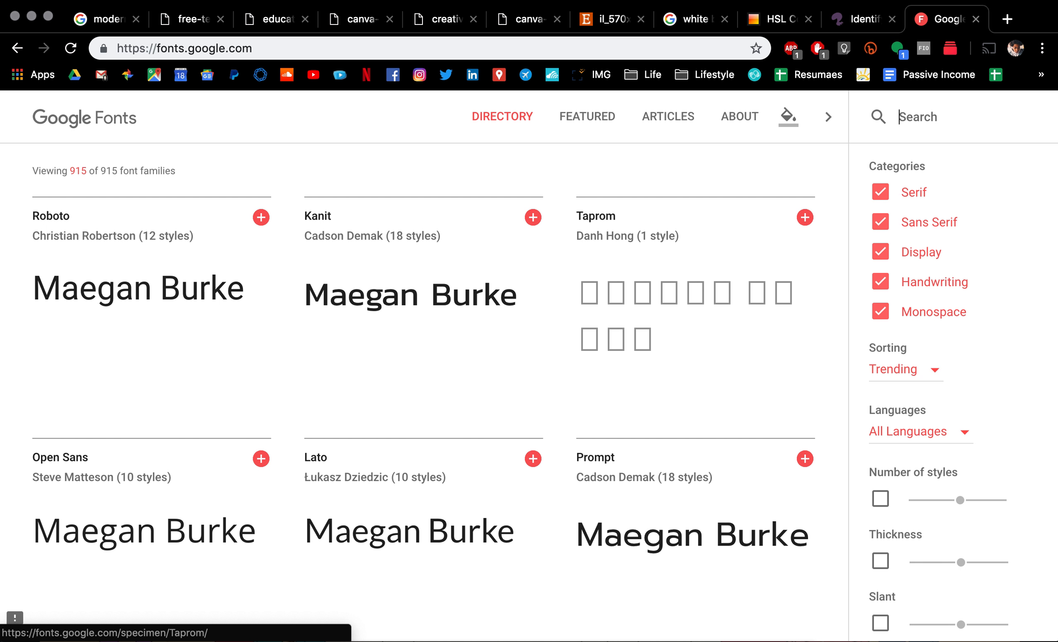
text(pulp)
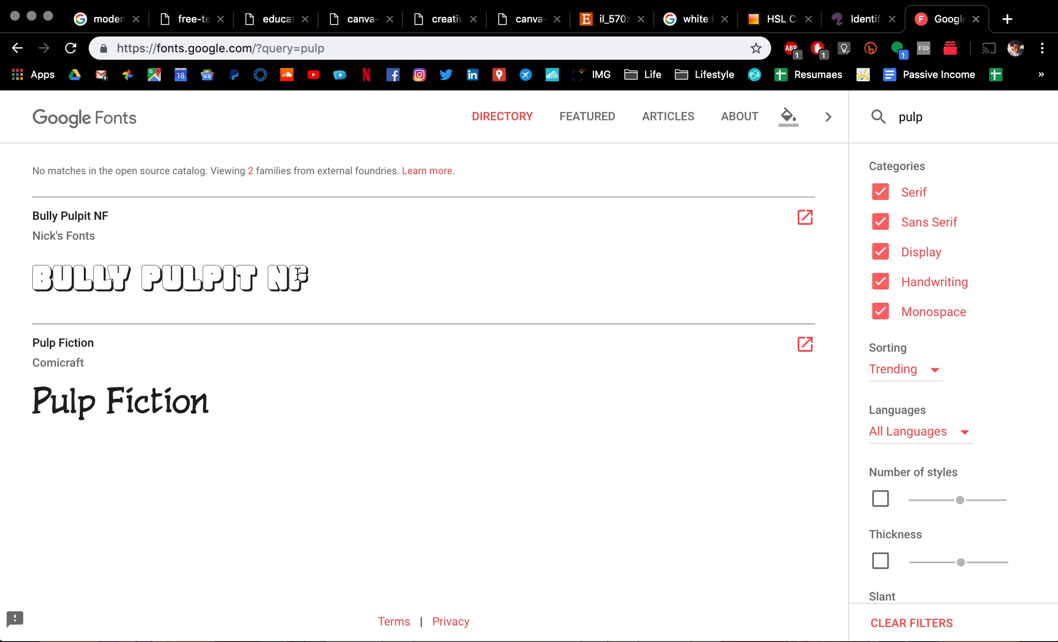
click(809, 219)
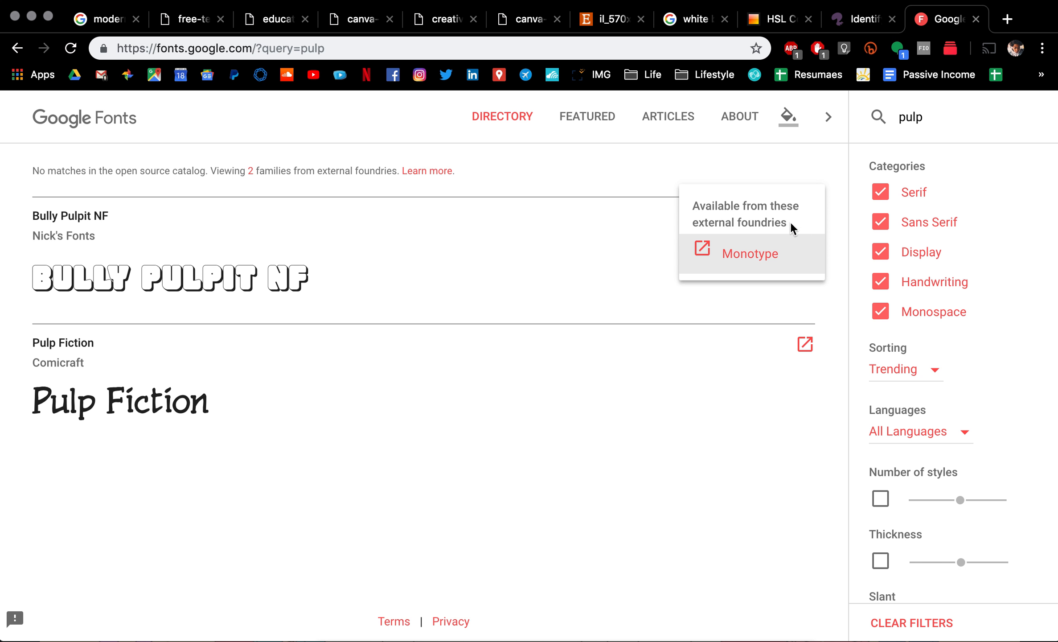
click(652, 259)
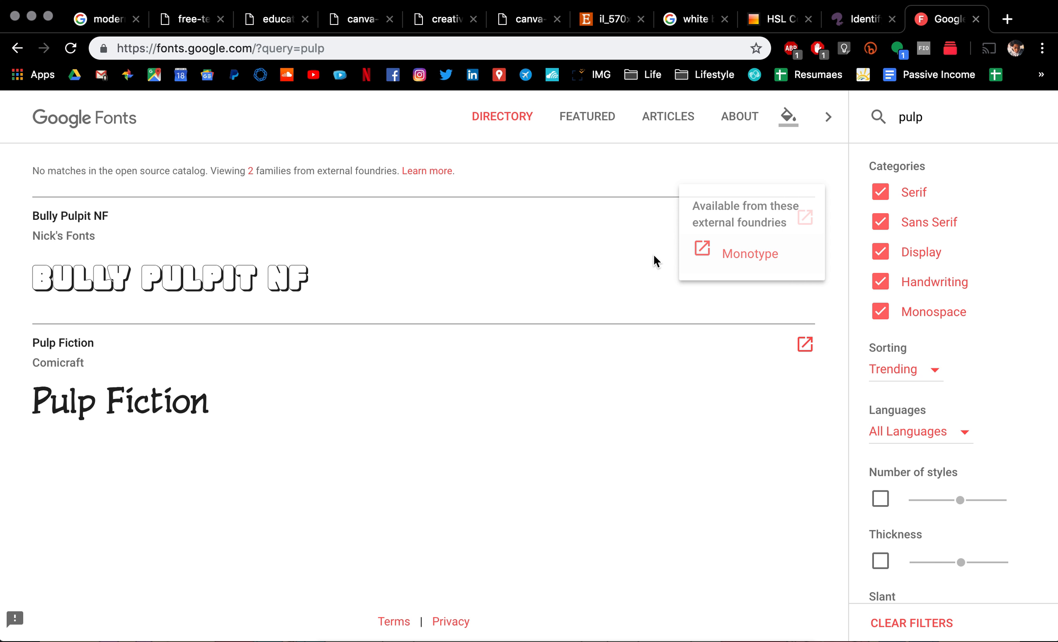
click(804, 344)
click(607, 353)
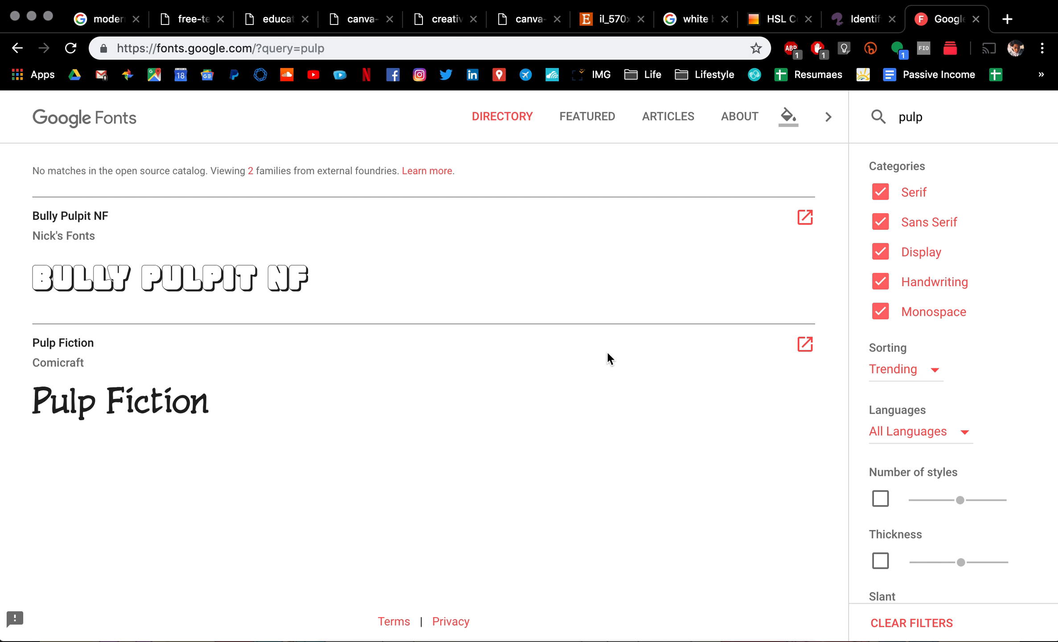
key(super+Tab)
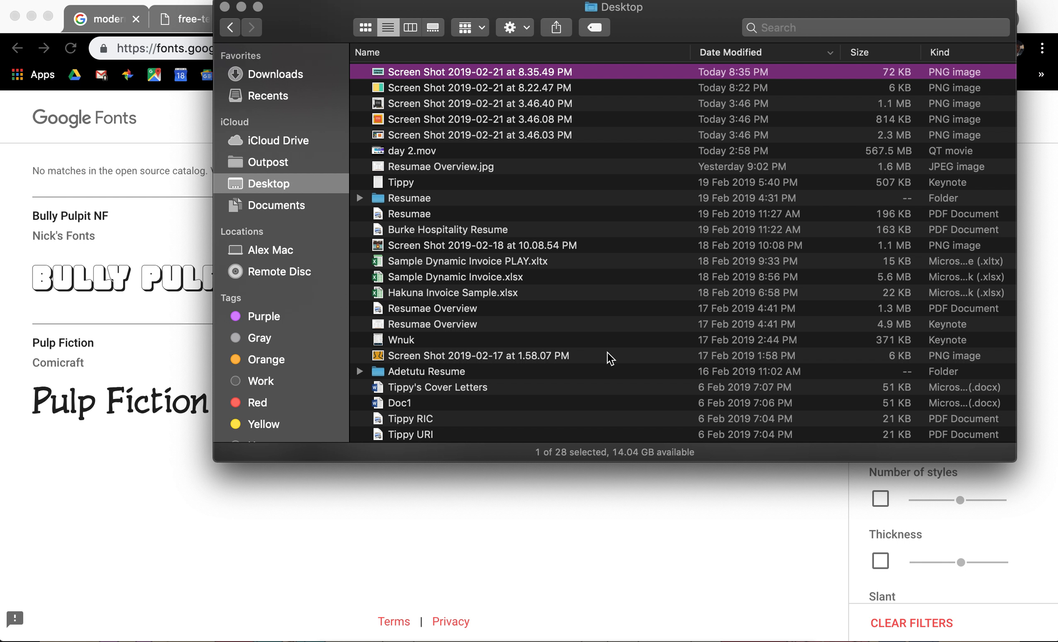
Step: Bring the Jay Resume window in Keynote to the front with Cmd+Tab
key(super+Tab)
key(super+Tab)
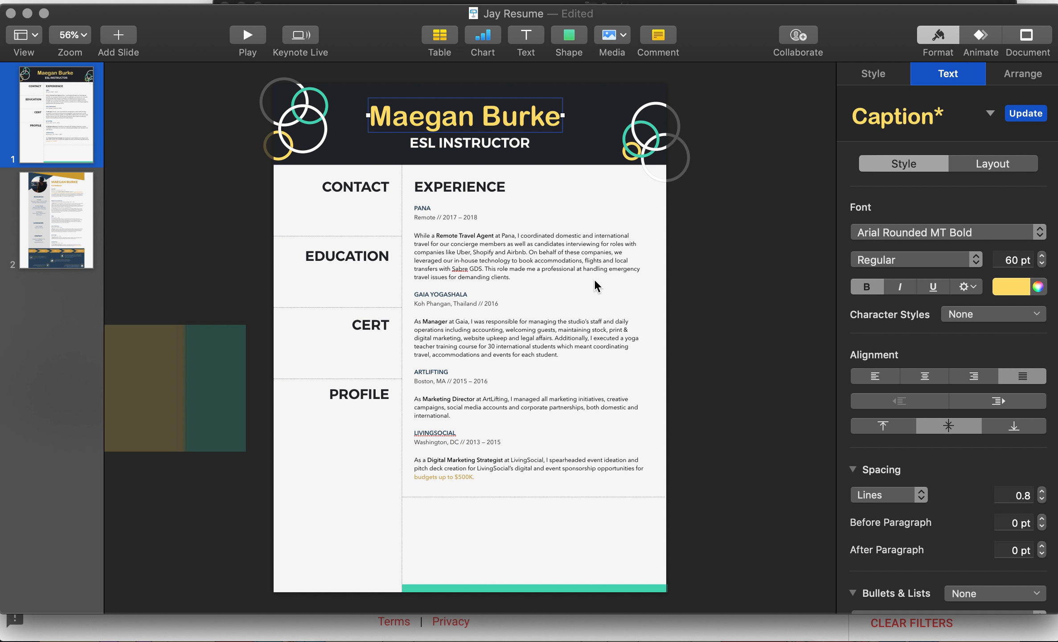
click(706, 255)
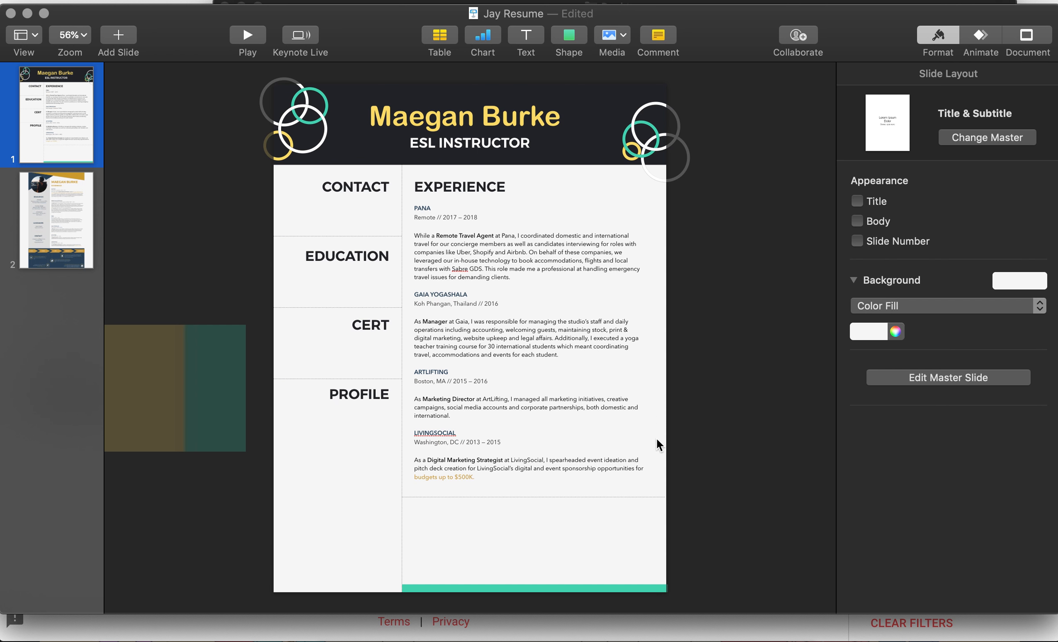
mouse_move(664, 635)
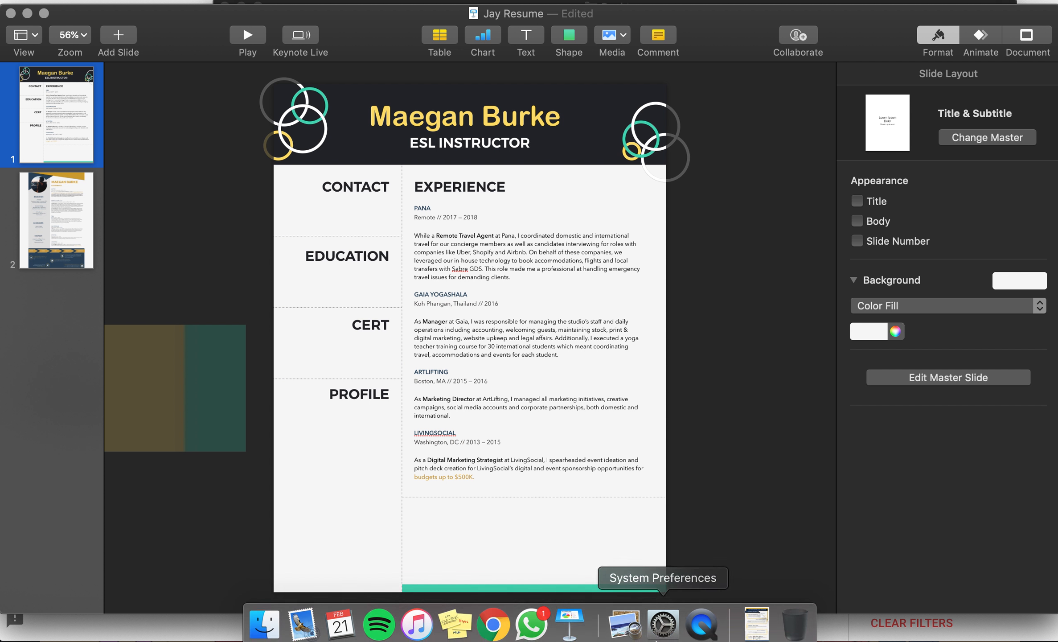
right_click(697, 629)
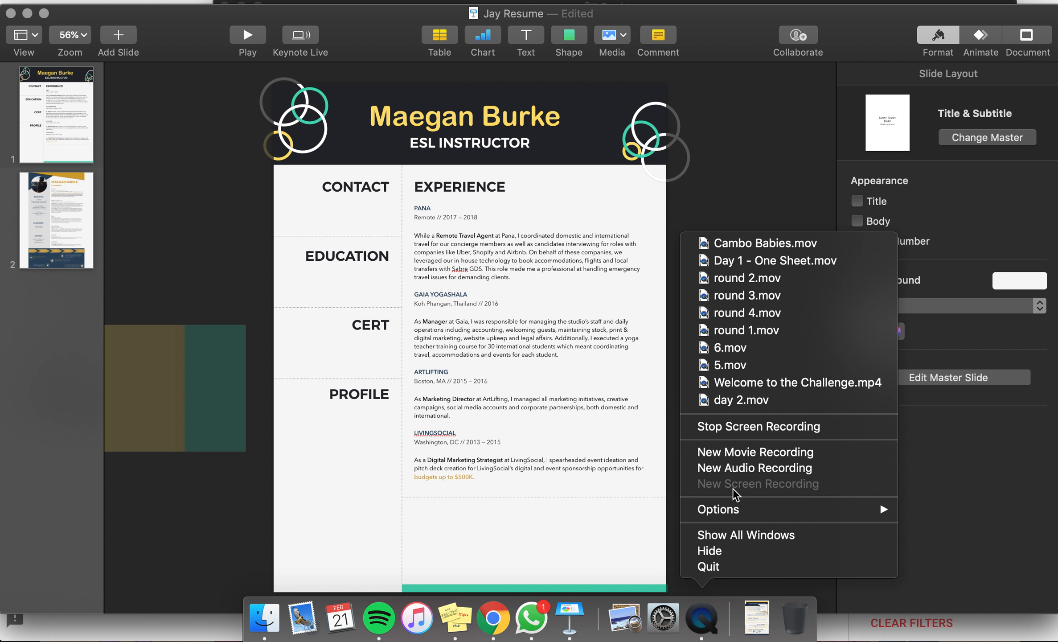